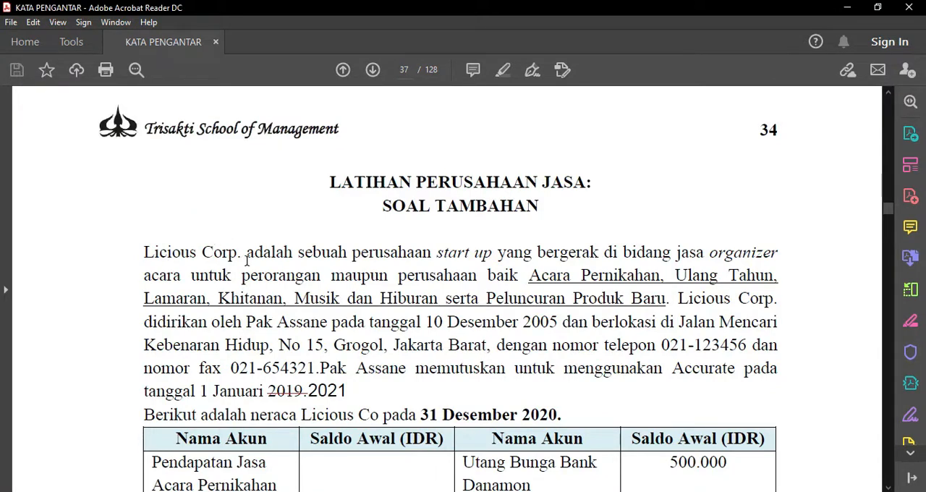
- Read through the Licious Corp. exercise, covering the opening balances, customer and supplier lists, and the additional information items
scroll(613, 299, "down", 3)
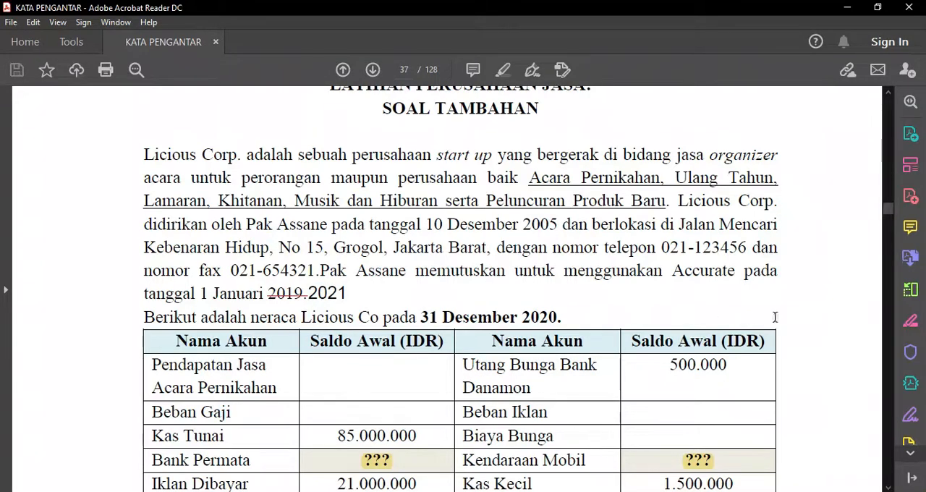
scroll(775, 317, "down", 12)
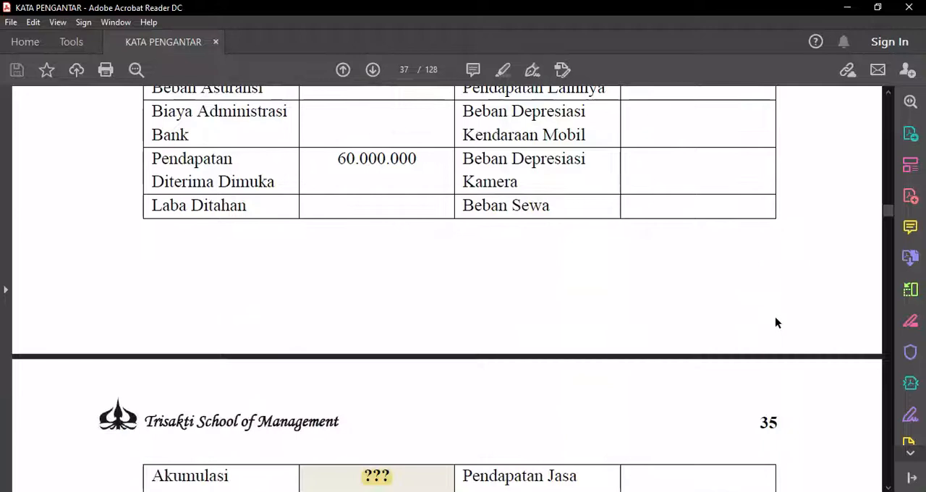
scroll(775, 323, "down", 9)
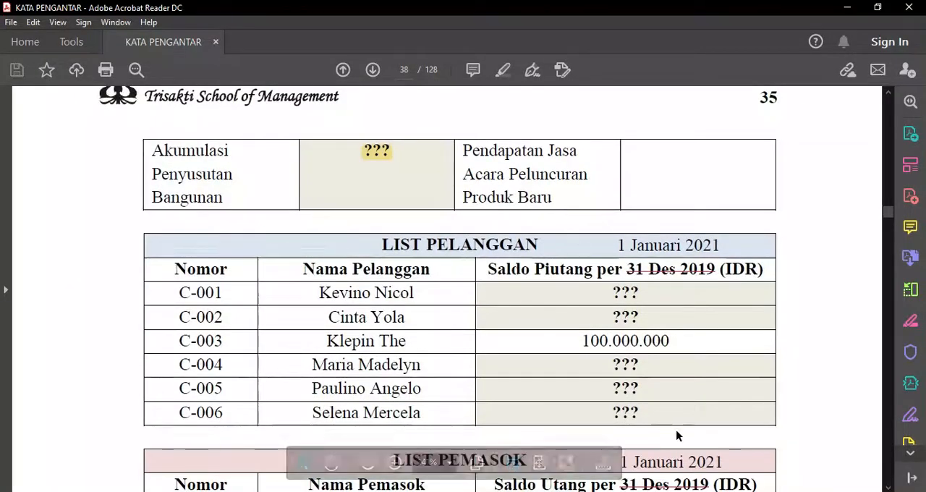
scroll(678, 435, "down", 2)
scroll(768, 330, "down", 2)
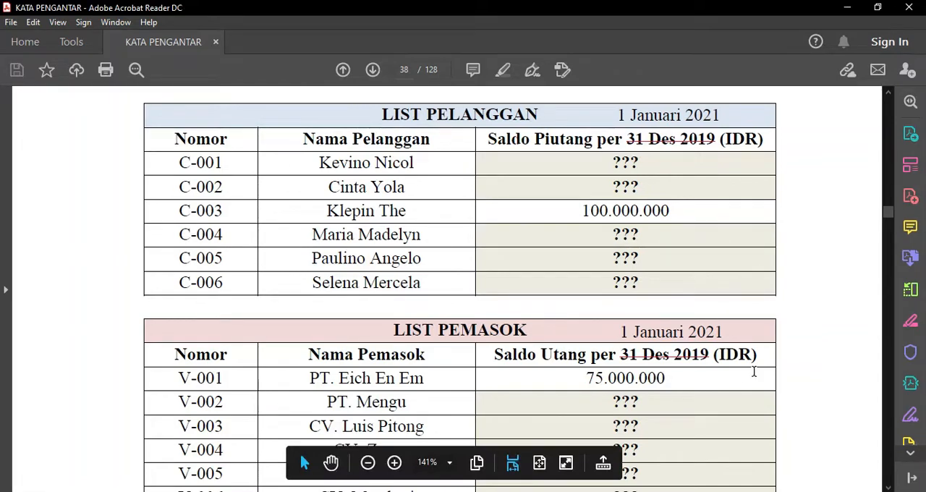
scroll(754, 372, "down", 4)
scroll(754, 372, "down", 6)
scroll(754, 372, "down", 18)
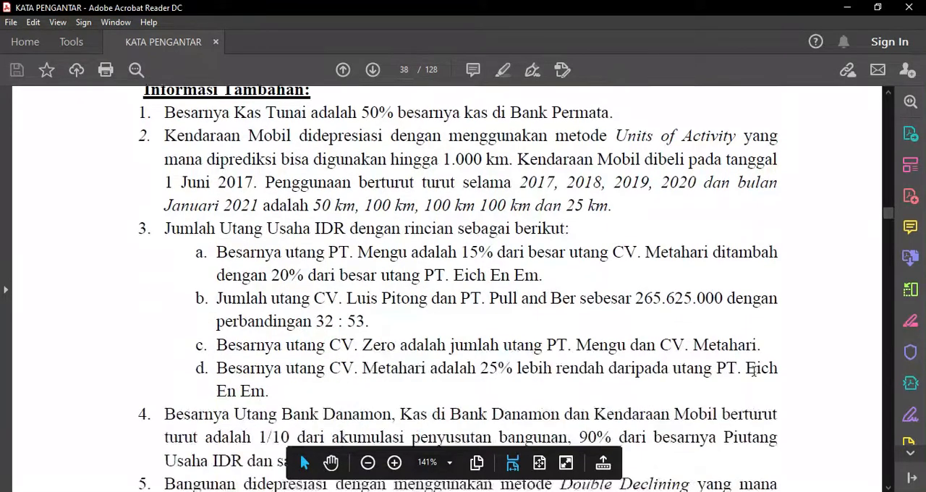
scroll(754, 372, "down", 2)
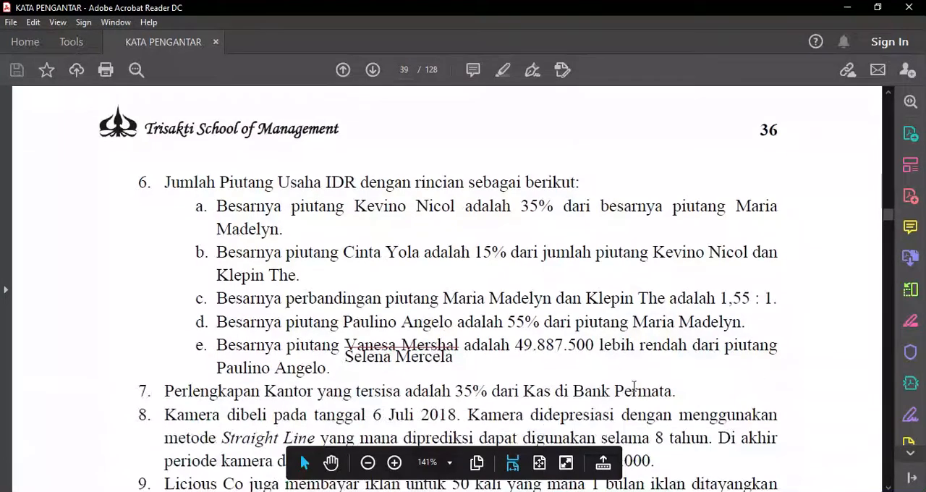
left_click(419, 367)
left_click(539, 395)
scroll(694, 378, "down", 6)
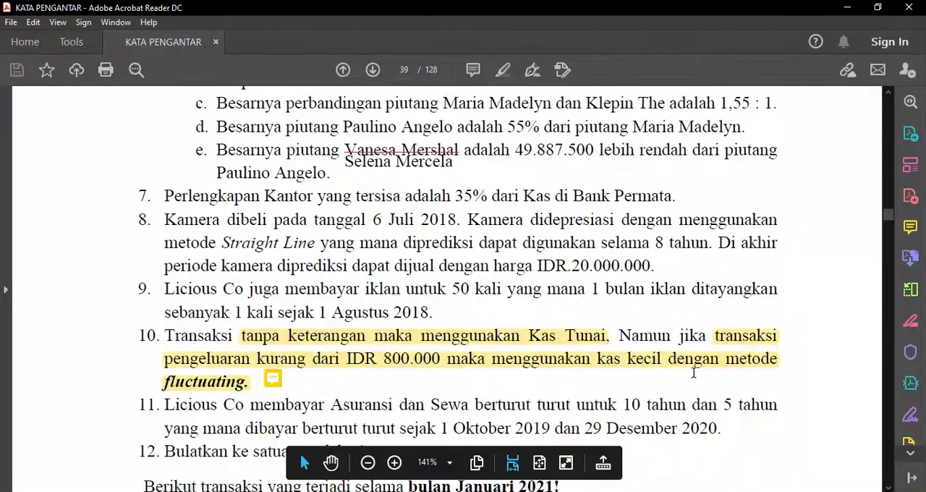
- Review the accounts with missing opening balances in the 31 Desember 2020 balance sheet and the unknown customer and supplier balances
scroll(694, 373, "up", 20)
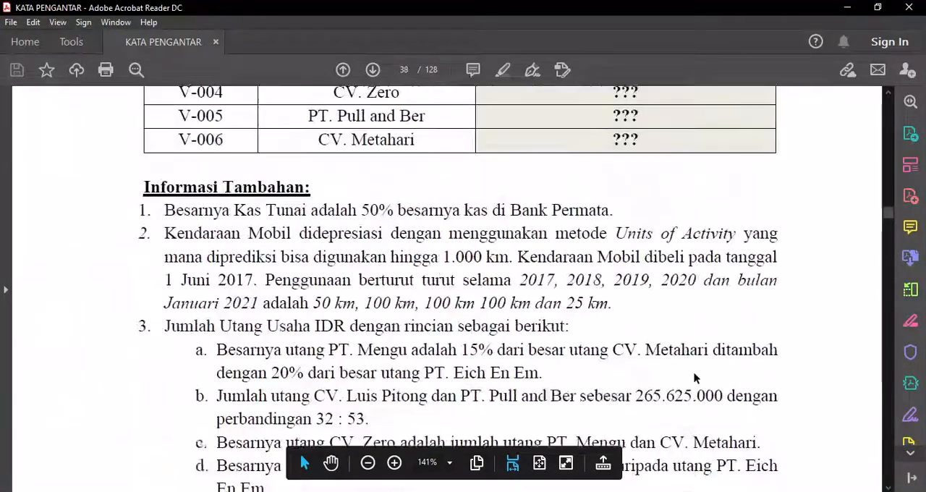
scroll(694, 378, "up", 15)
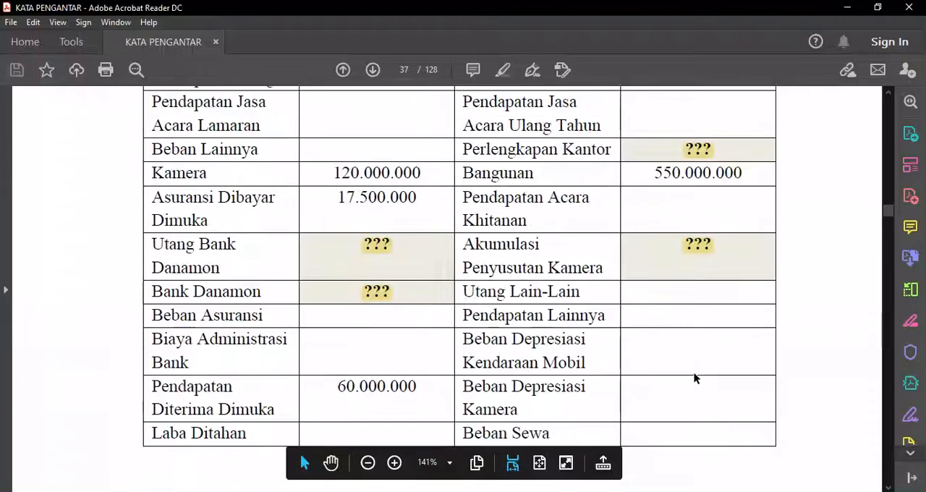
scroll(694, 376, "up", 9)
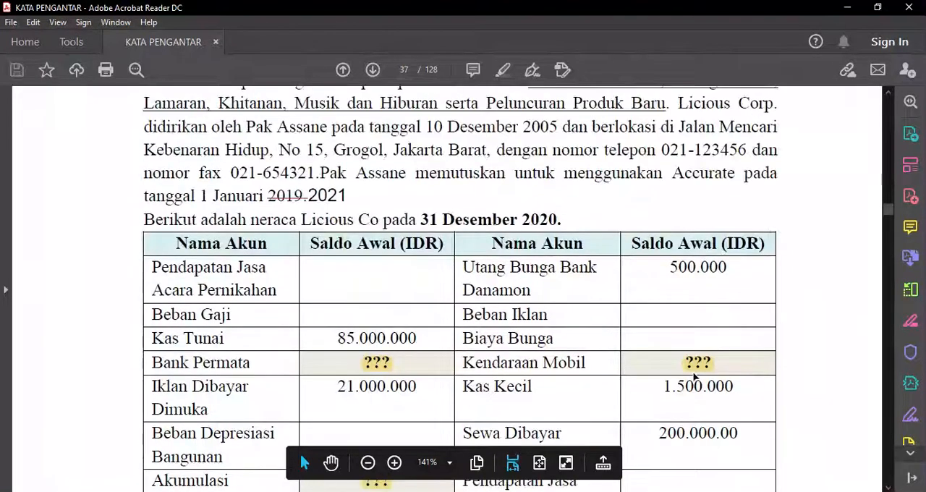
scroll(767, 306, "down", 4)
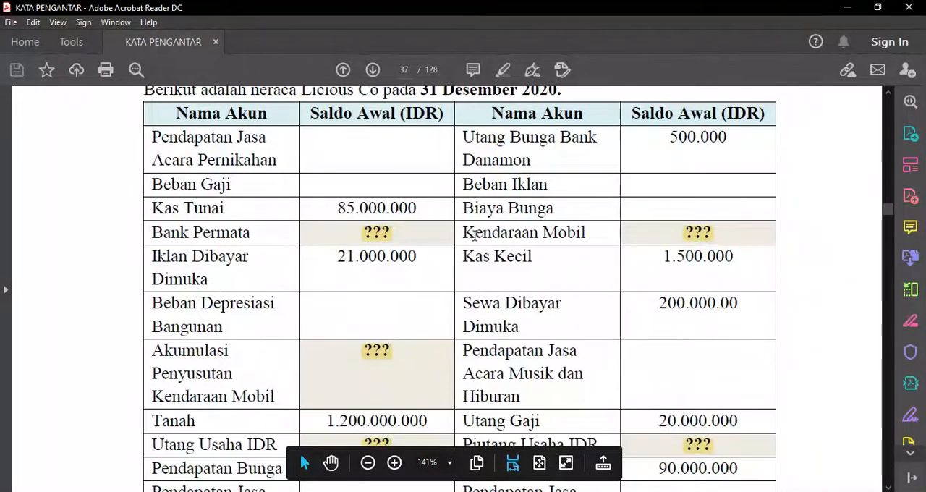
scroll(688, 325, "down", 12)
scroll(689, 328, "down", 20)
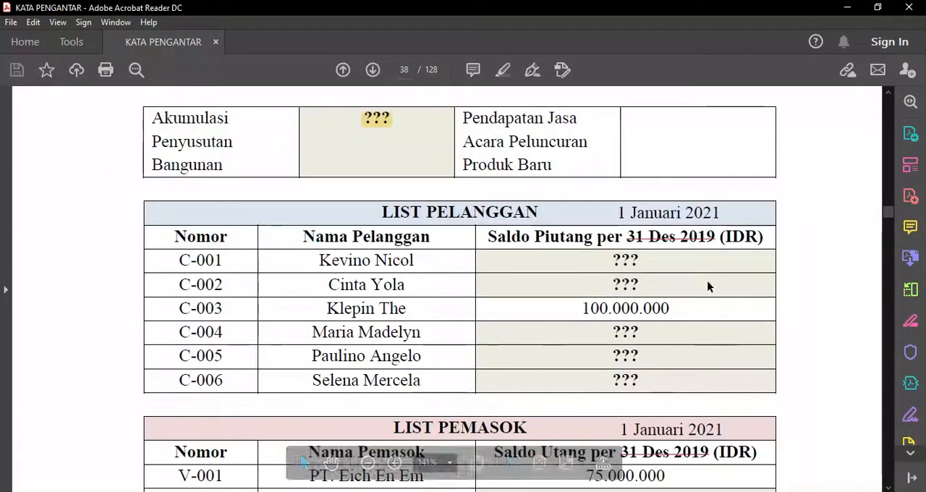
scroll(782, 368, "down", 3)
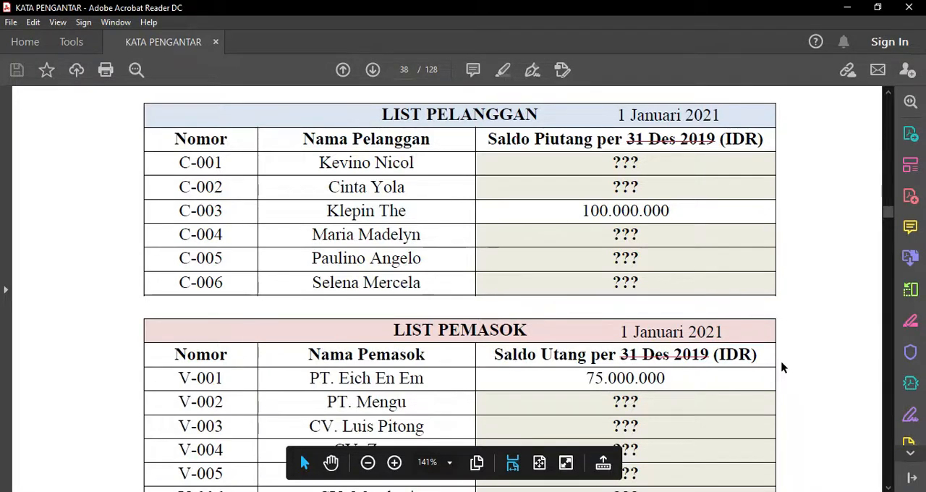
scroll(782, 367, "down", 1)
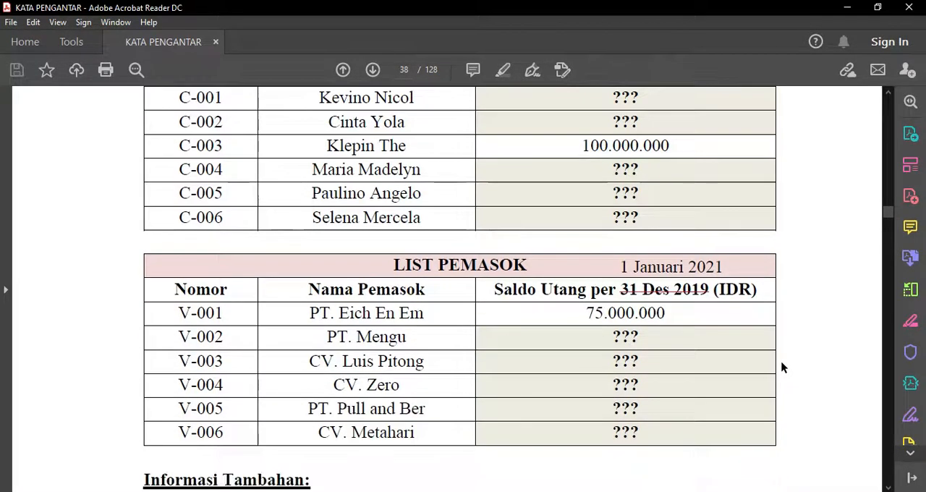
- Examine the Informasi Tambahan notes, from the Kas Tunai and Bank Permata relation through the rounding rule in note 12
scroll(781, 365, "down", 3)
scroll(782, 362, "down", 1)
scroll(781, 362, "down", 1)
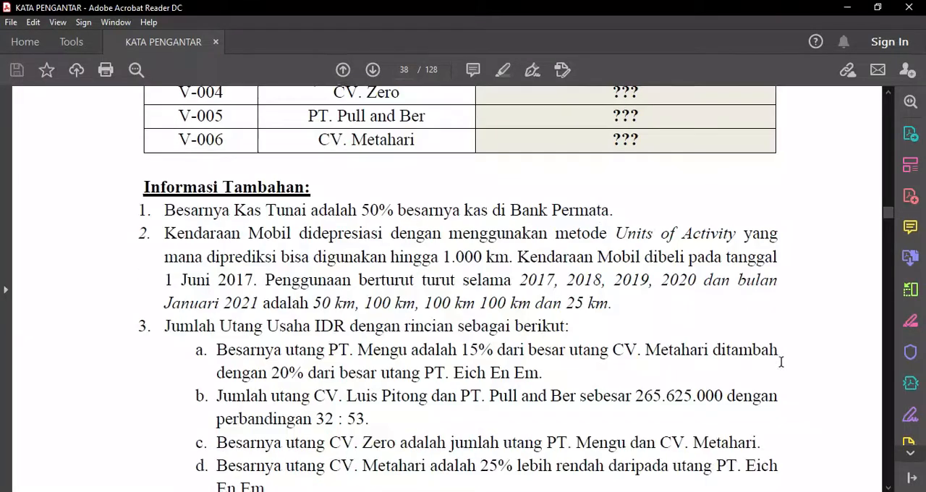
scroll(660, 226, "down", 1)
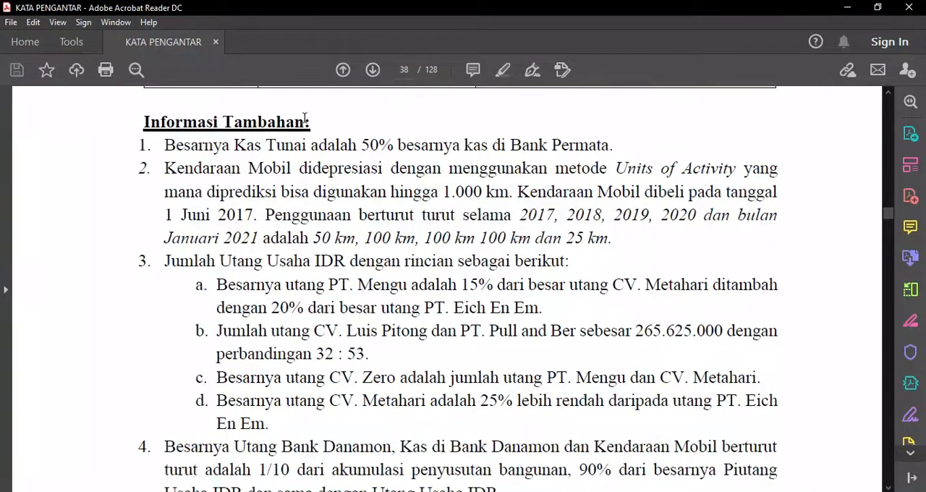
scroll(472, 293, "down", 10)
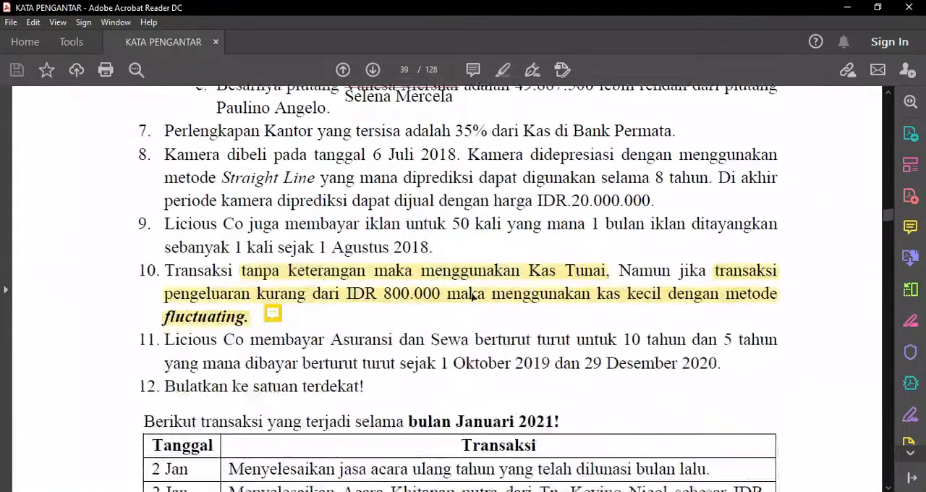
scroll(472, 293, "up", 8)
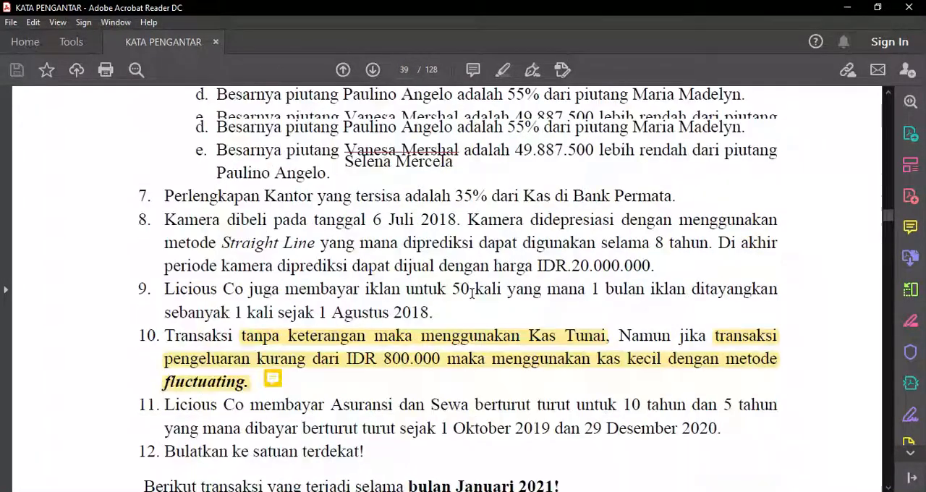
scroll(471, 299, "up", 6)
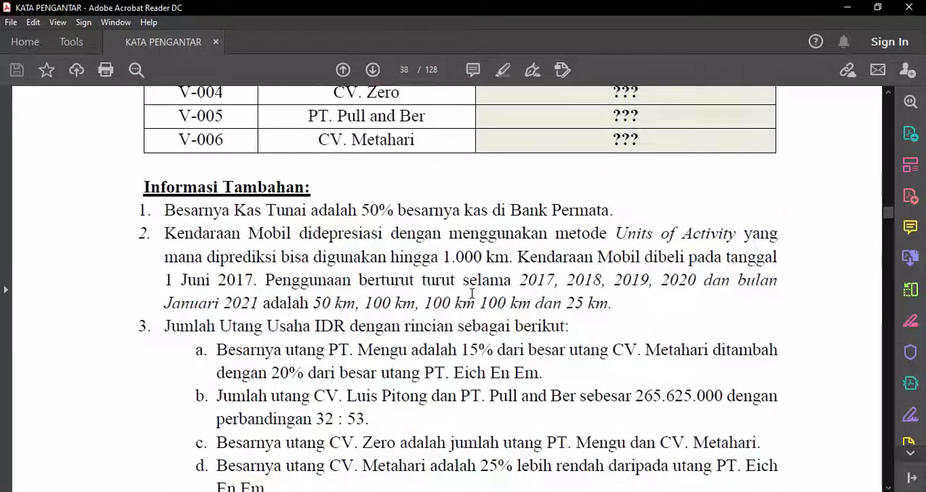
scroll(529, 181, "up", 1)
scroll(524, 221, "down", 1)
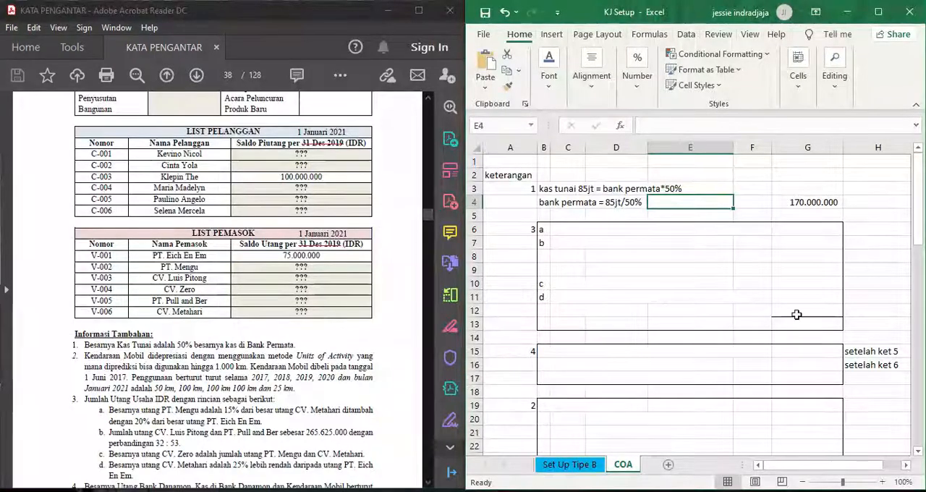
- Switch to the KJ Setup workbook in Excel and inspect the Bank Permata formula in G4 of the COA sheet
right_click(733, 202)
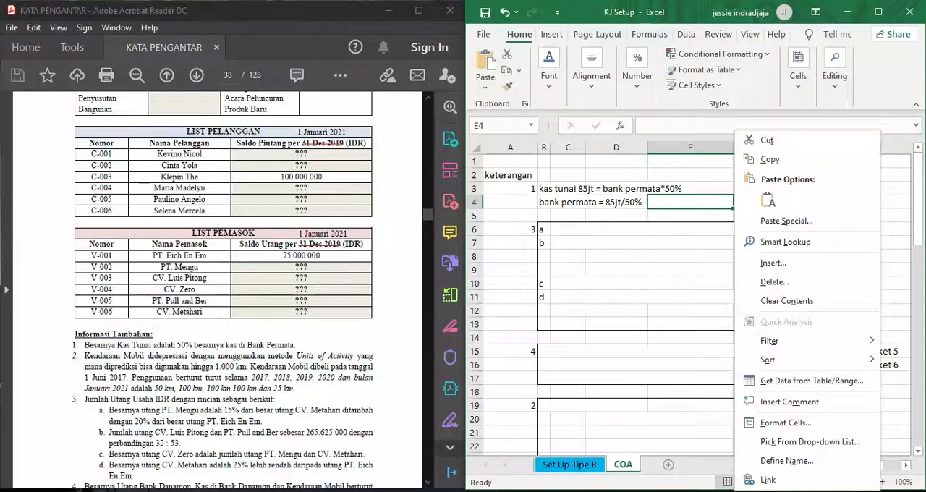
key("Escape")
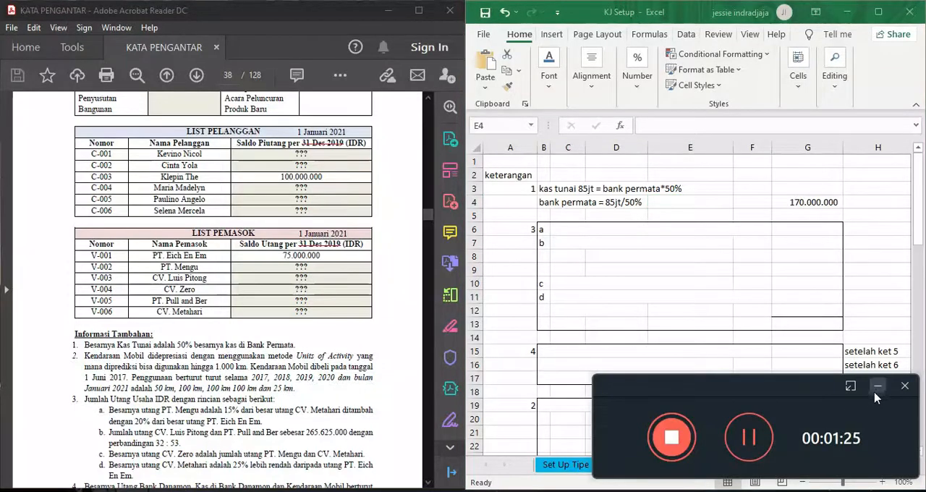
left_click(878, 387)
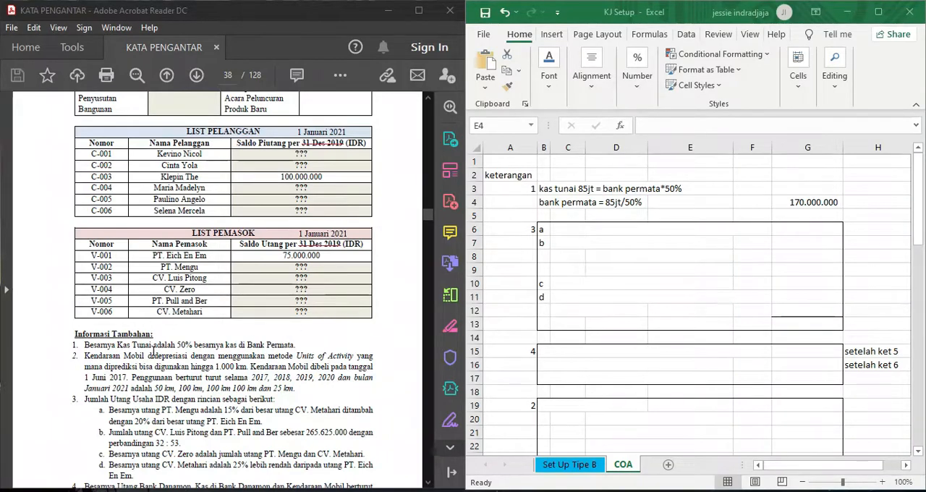
scroll(334, 294, "up", 5)
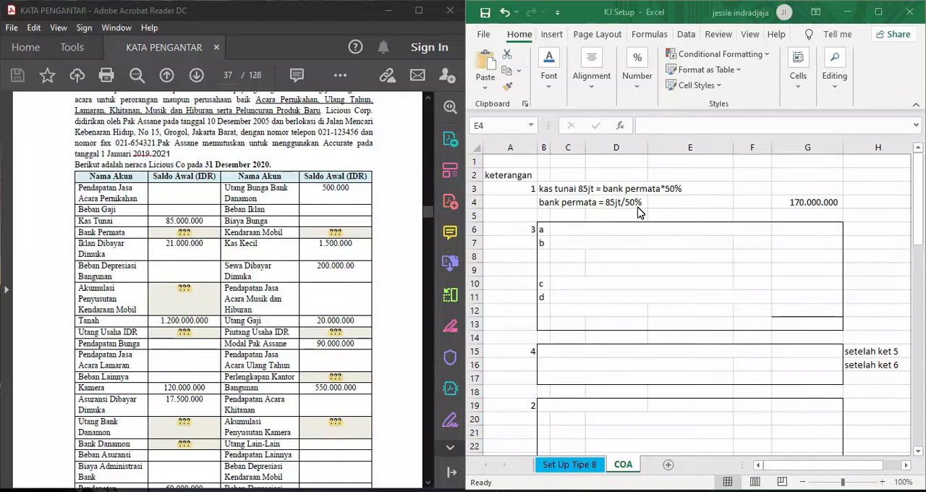
left_click(833, 206)
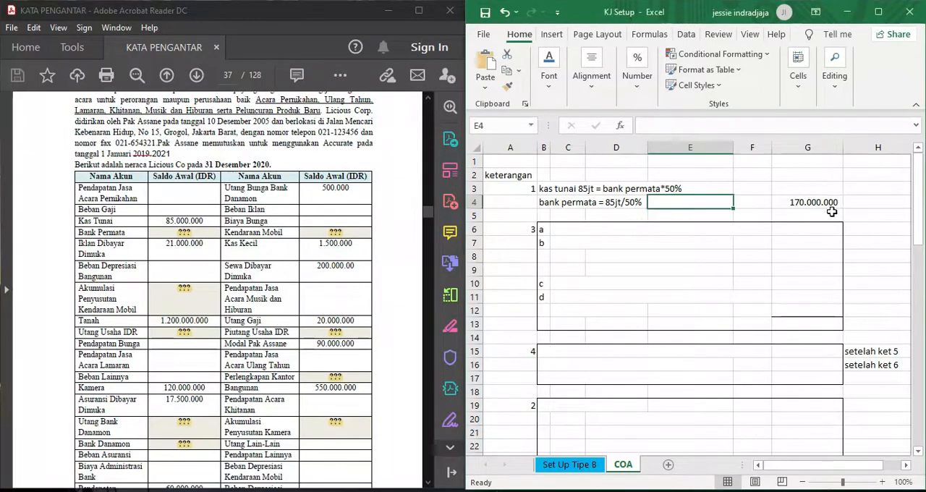
left_click(830, 200)
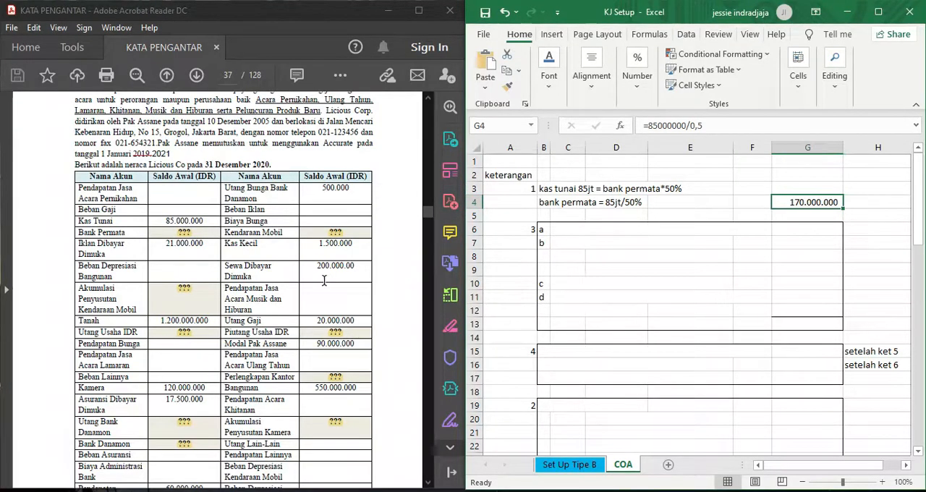
- Examine notes 2 to 5 of the additional information alongside the accounts they refer to in the opening balance sheet
scroll(324, 280, "down", 15)
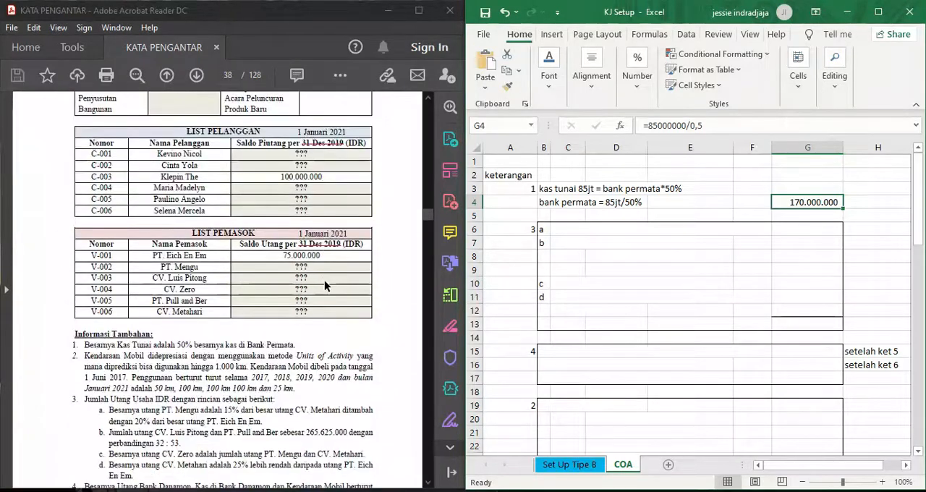
scroll(324, 287, "down", 3)
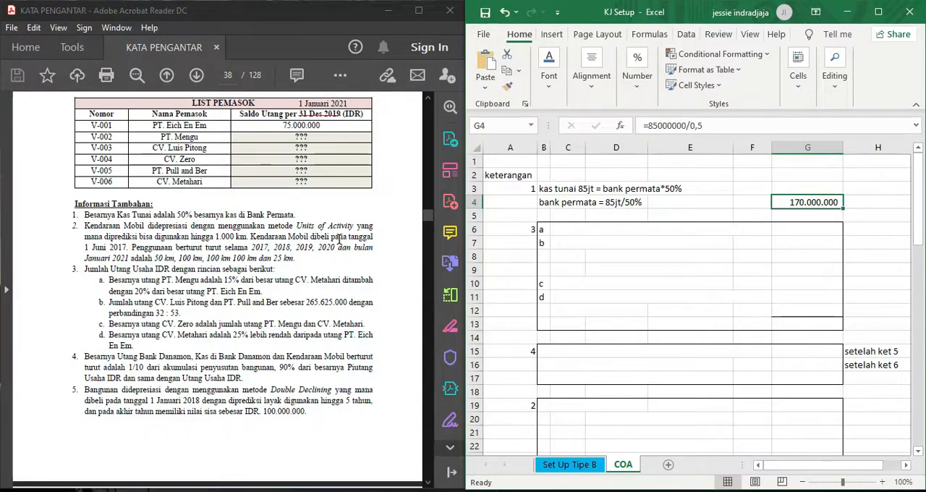
scroll(339, 241, "down", 3)
scroll(340, 244, "up", 10)
scroll(340, 243, "up", 6)
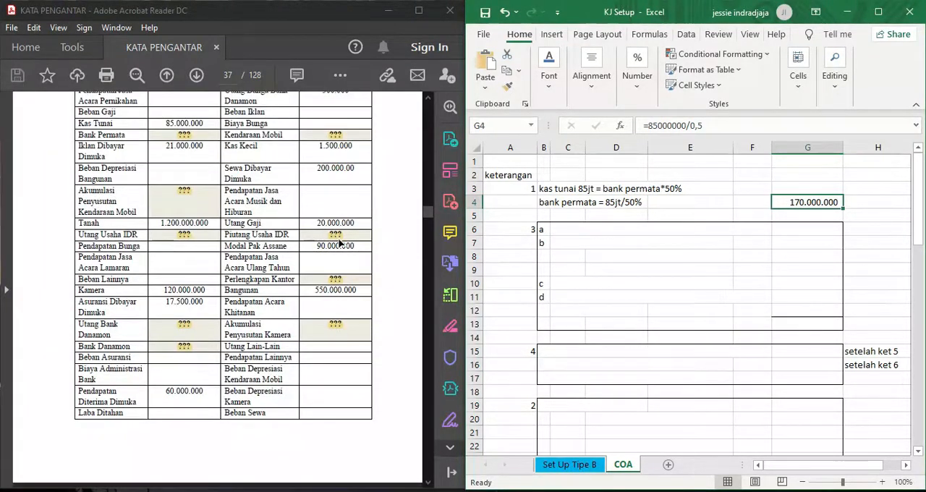
scroll(338, 244, "up", 2)
scroll(269, 278, "down", 1)
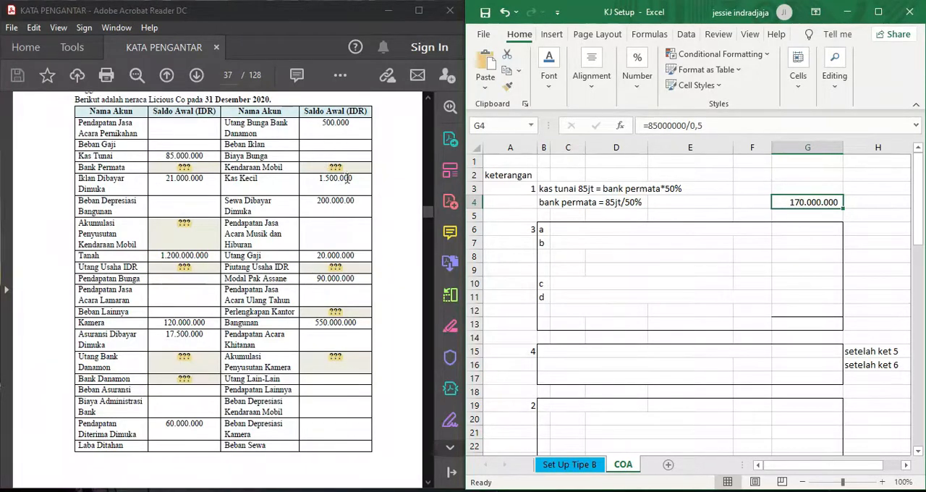
scroll(355, 212, "down", 10)
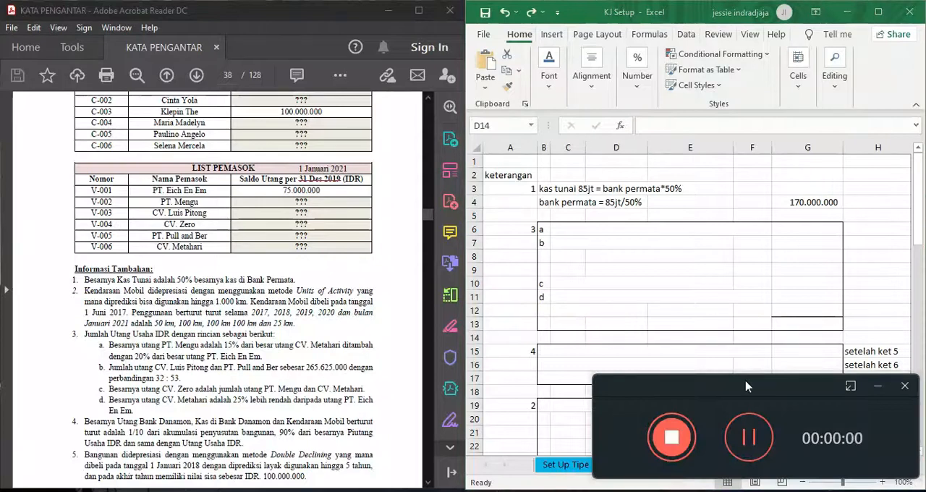
- Reveal the hidden PT Mengu payable calculation for note 3a by setting the font colour of C6:F6 to black
left_click(877, 386)
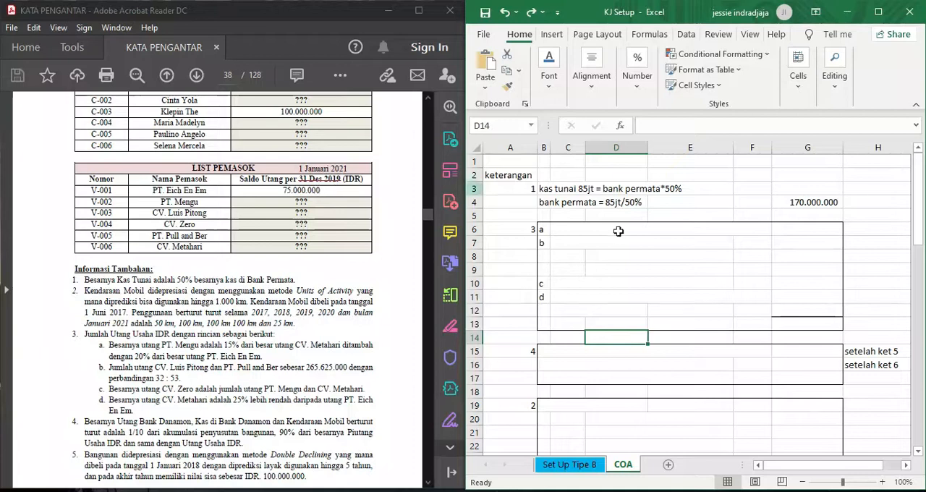
left_click_drag(559, 229, 740, 228)
left_click(550, 75)
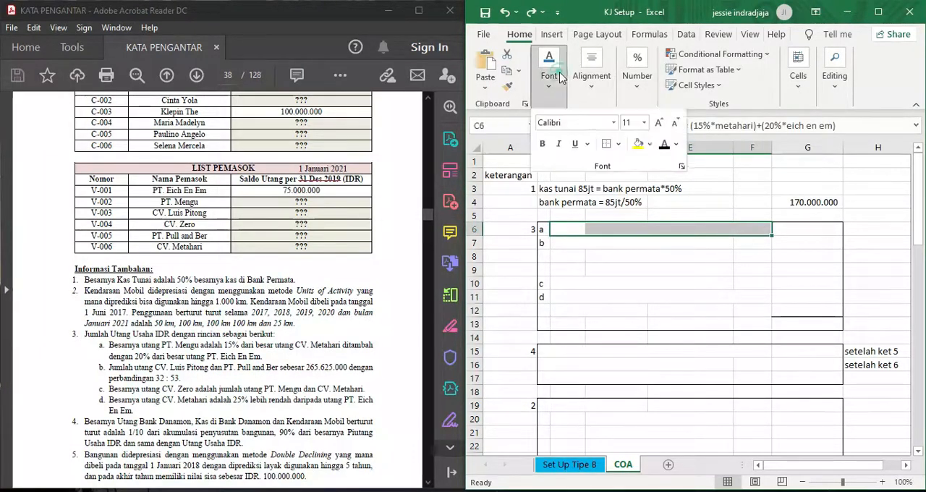
left_click(664, 145)
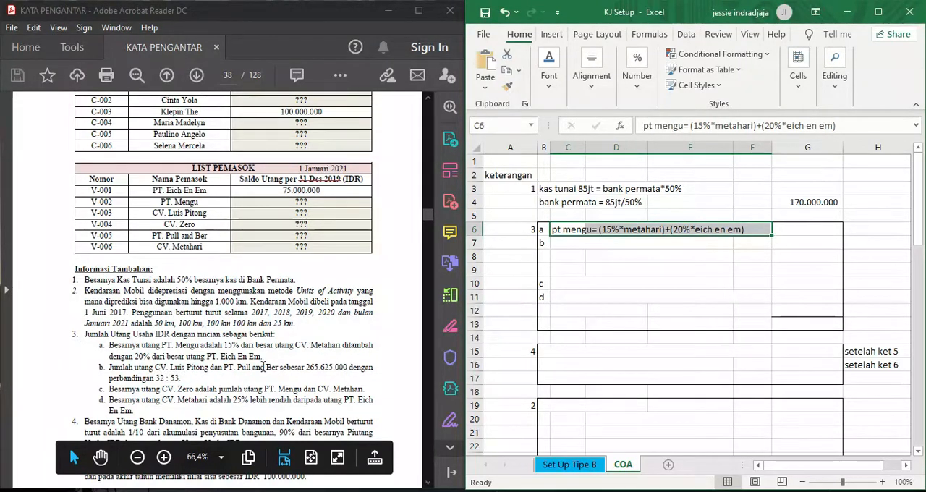
- Reveal the hidden CV Luis Pitong and PT Pull and Ber calculation for note 3b by setting C7:G9 to black font, and inspect both formulas
left_click_drag(570, 242, 791, 270)
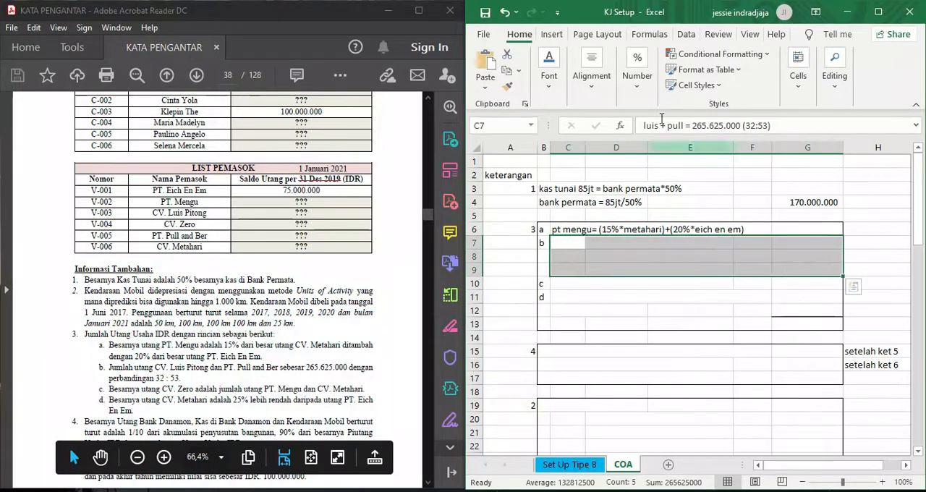
left_click(537, 91)
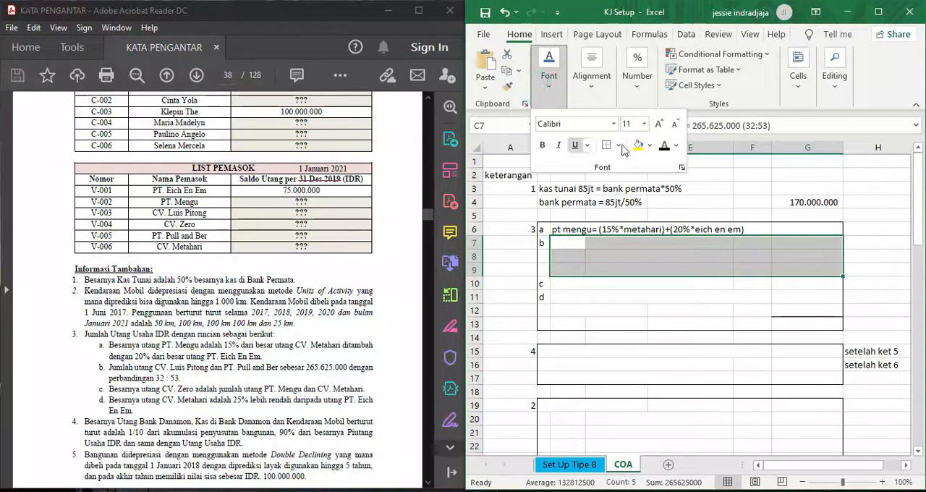
left_click(663, 143)
left_click(854, 255)
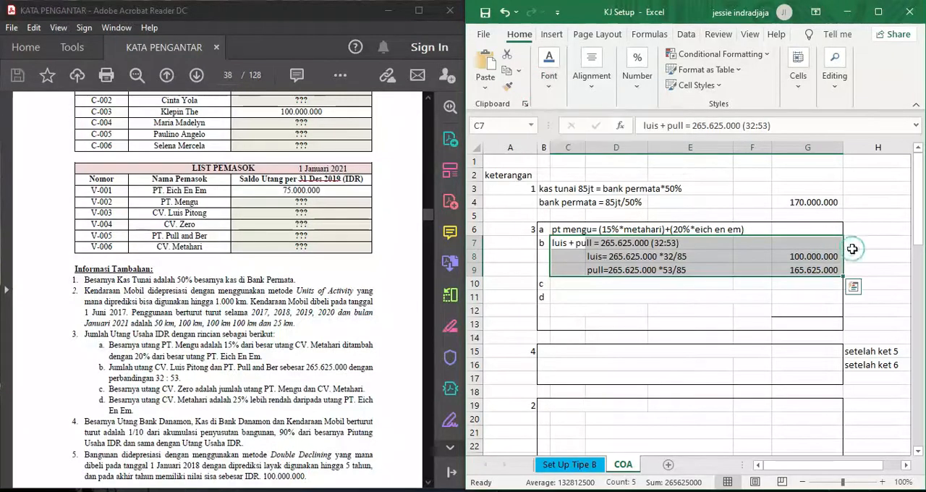
left_click(808, 256)
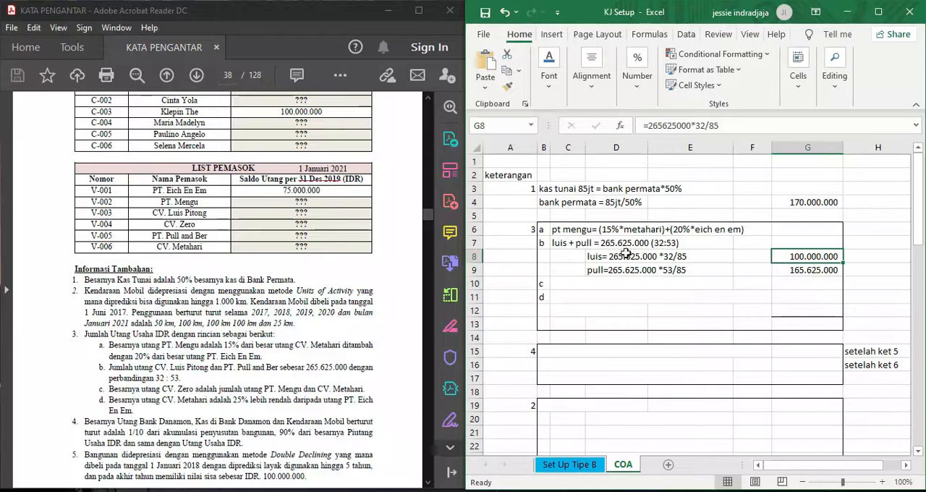
left_click(817, 270)
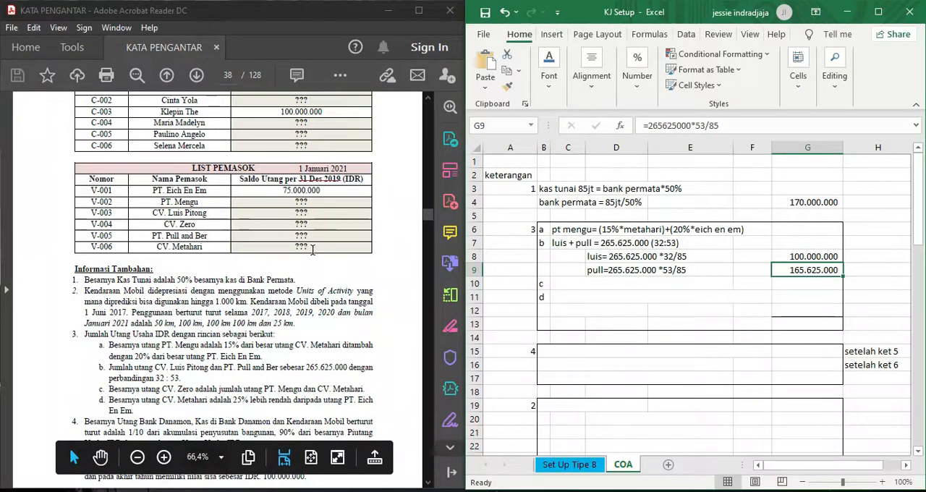
- Reveal the hidden CV Zero payable relation for note 3c by setting the font colour of C10:F10 to black
left_click(567, 283)
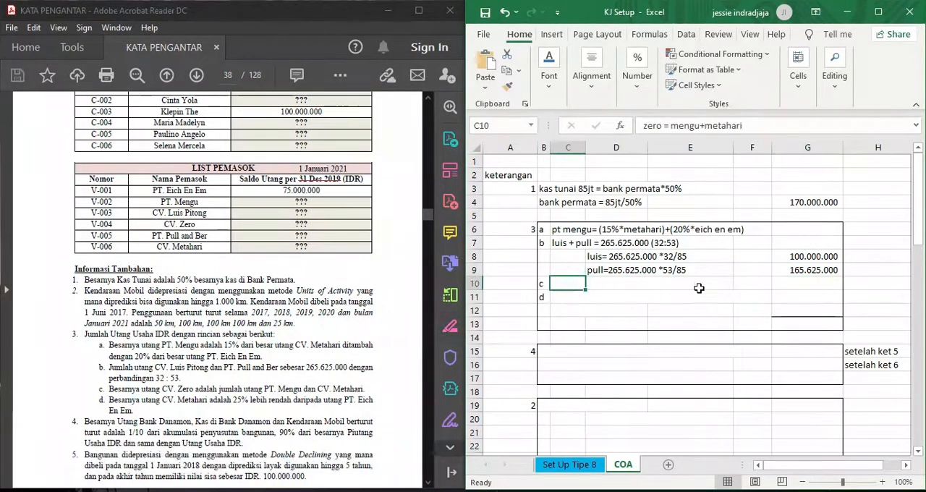
left_click(750, 284)
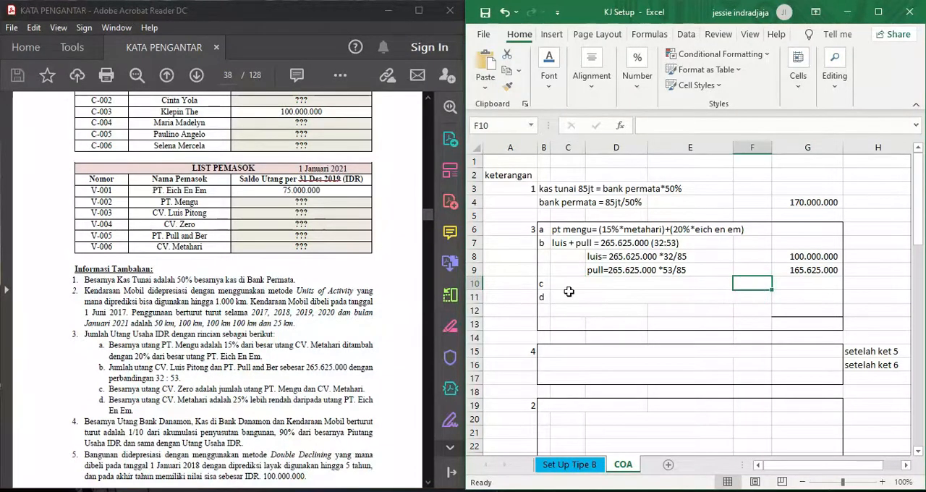
left_click_drag(568, 284, 746, 283)
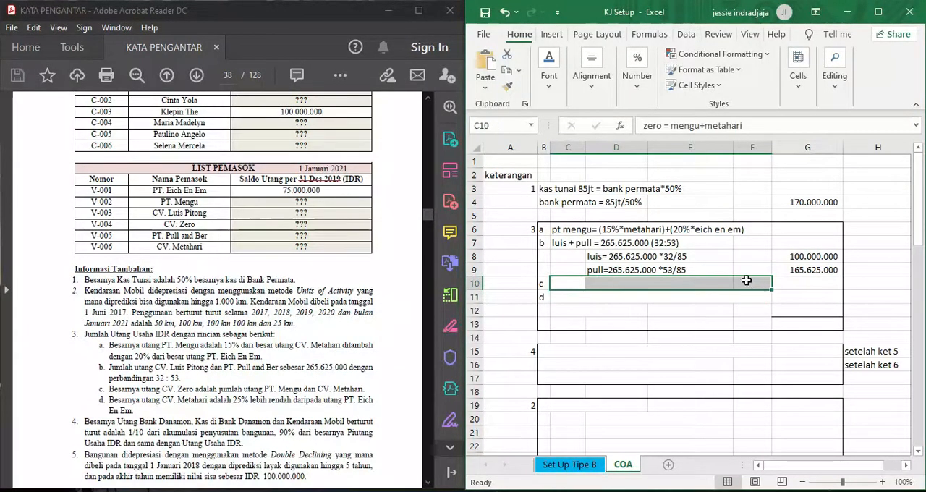
left_click(561, 80)
left_click(665, 144)
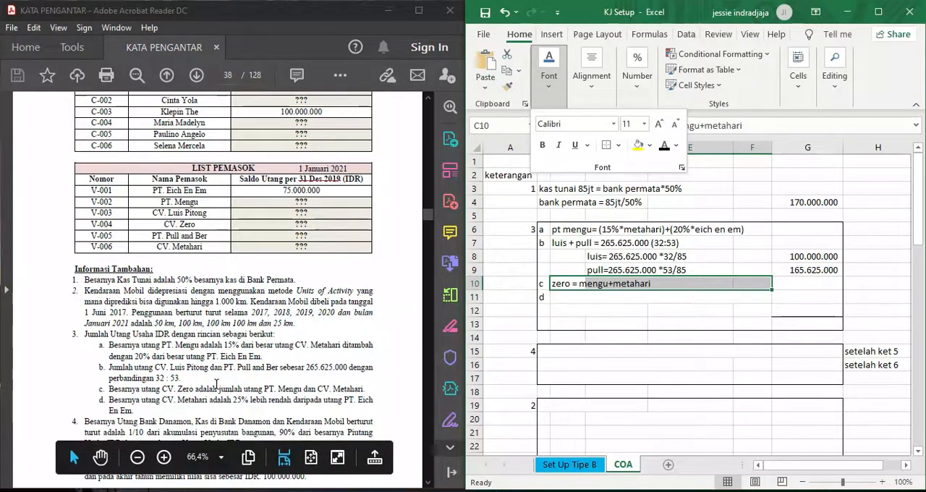
- Reveal the hidden CV Metahari and PT Eich En Em payables for note 3d by setting C11:G12 to black font, and inspect the Metahari formula
left_click(216, 383)
scroll(217, 380, "down", 1)
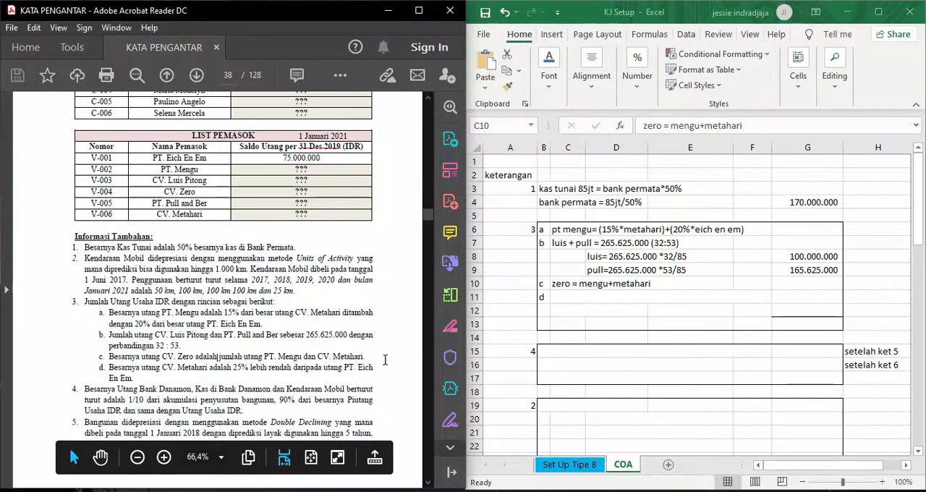
left_click(566, 287)
left_click_drag(575, 296, 803, 319)
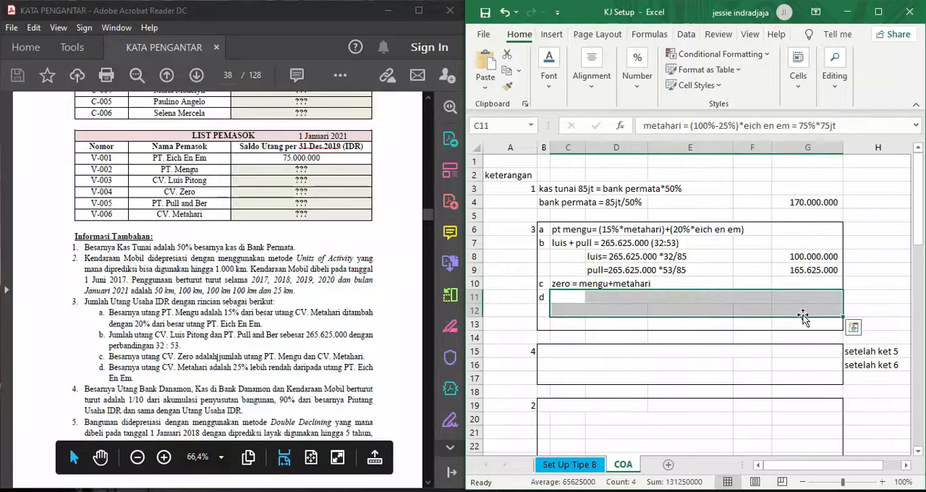
left_click(549, 72)
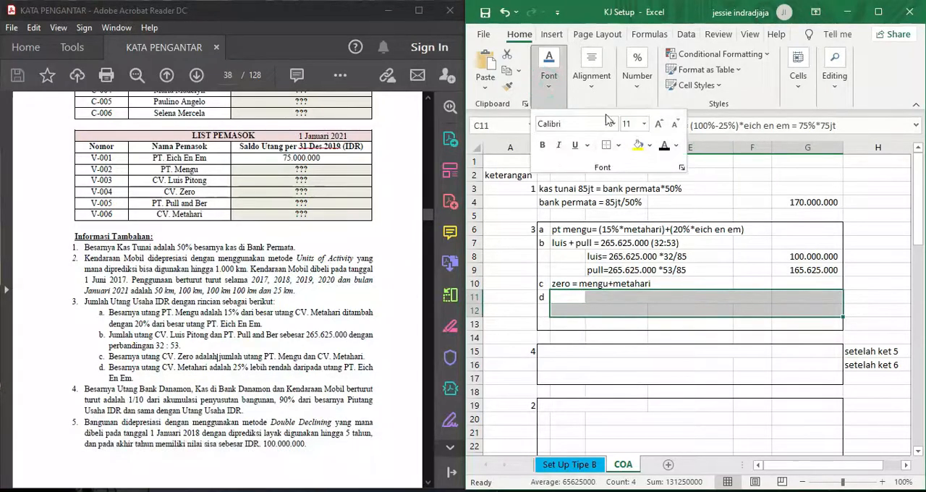
left_click(665, 147)
left_click(889, 315)
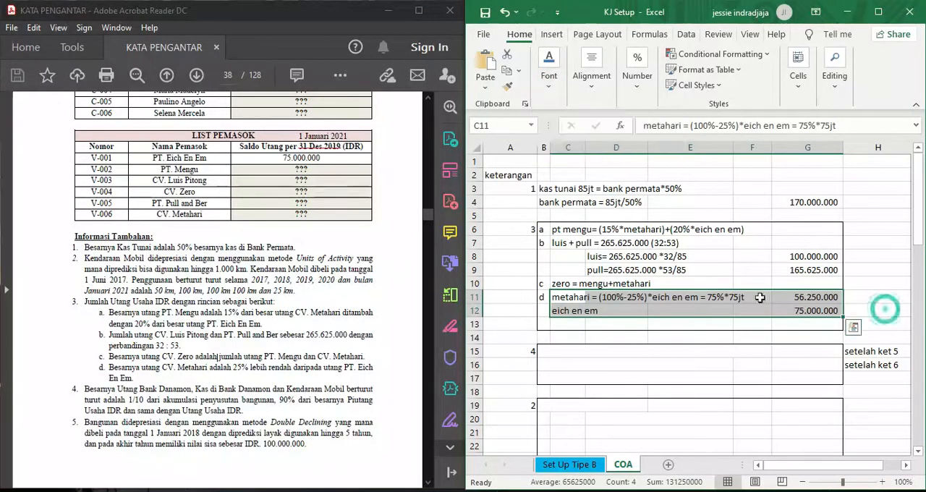
left_click(862, 303)
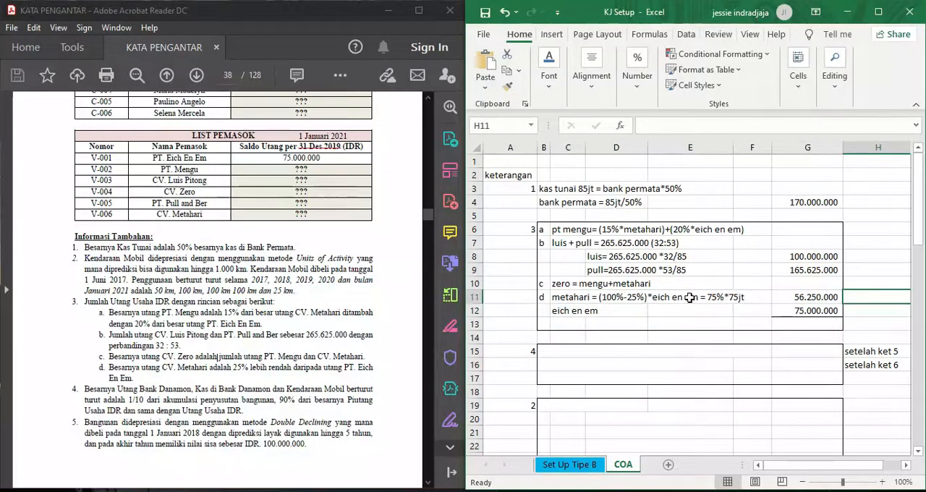
left_click(809, 297)
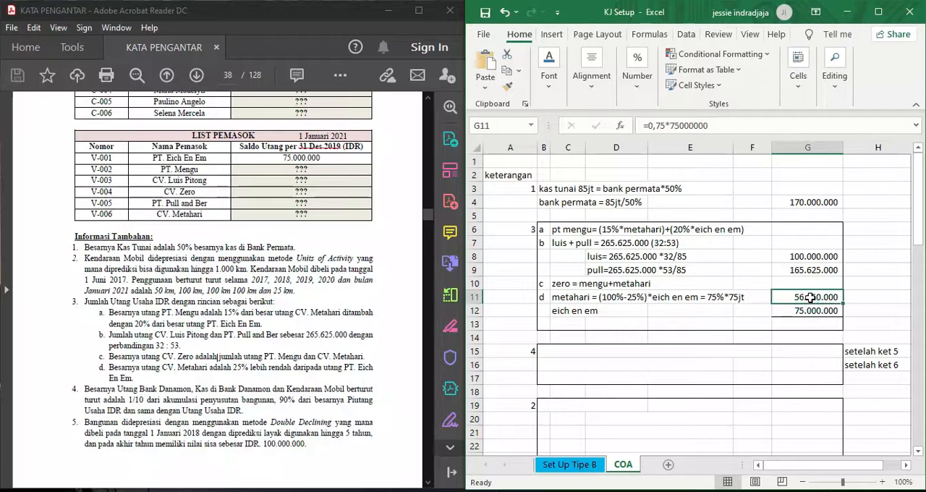
left_click(571, 312)
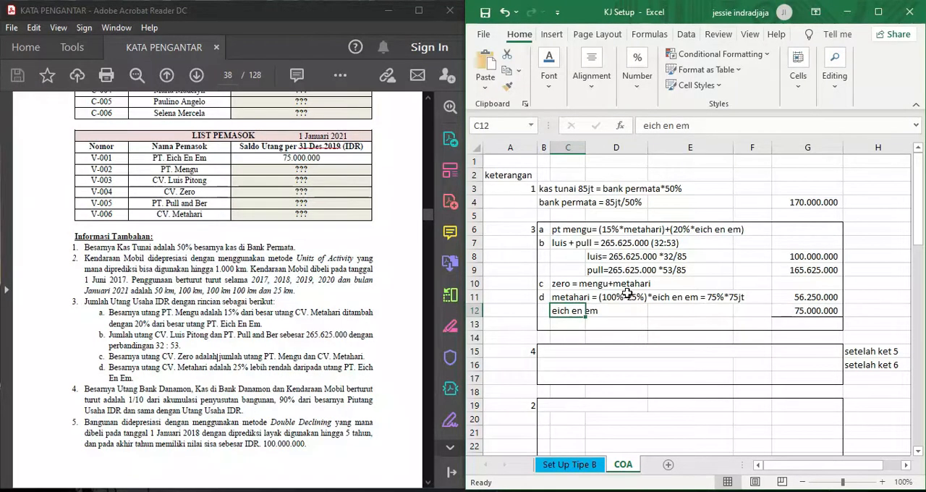
- Reveal the PT Mengu payable amount in G6 by setting its font colour to black
left_click(652, 228)
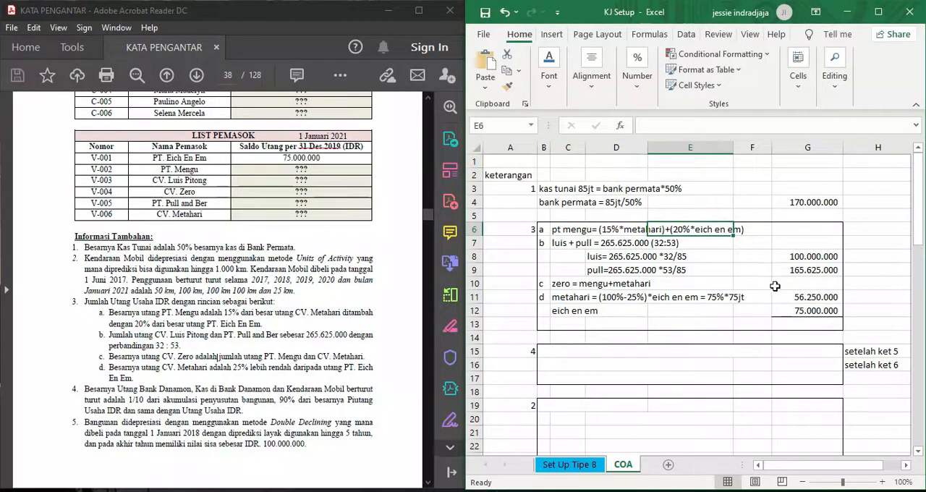
left_click(820, 226)
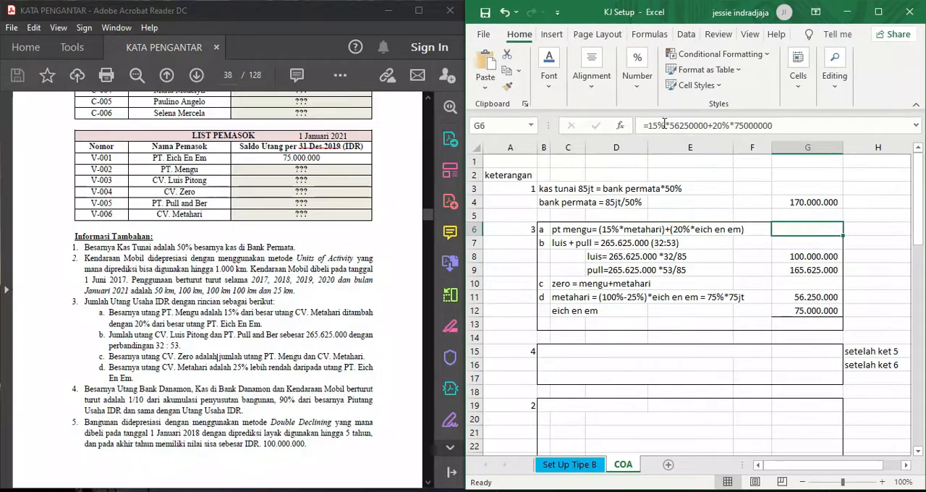
left_click(549, 80)
left_click(664, 144)
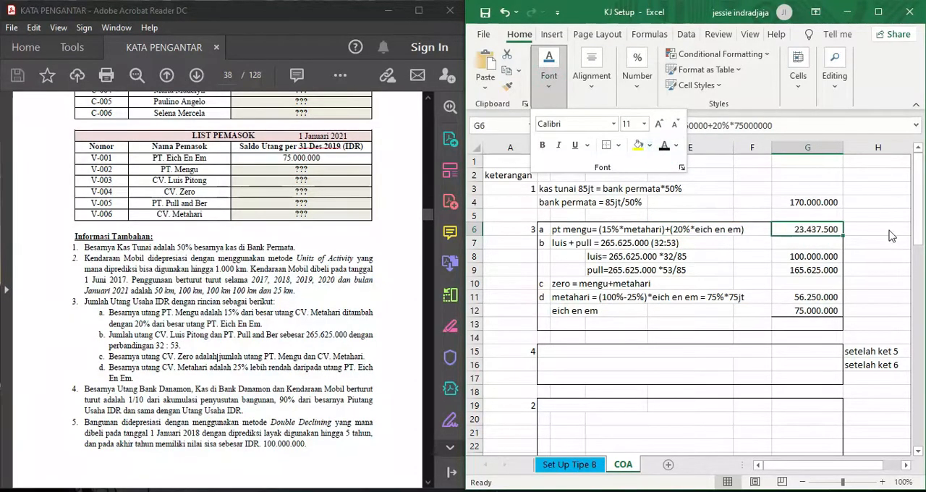
left_click(892, 236)
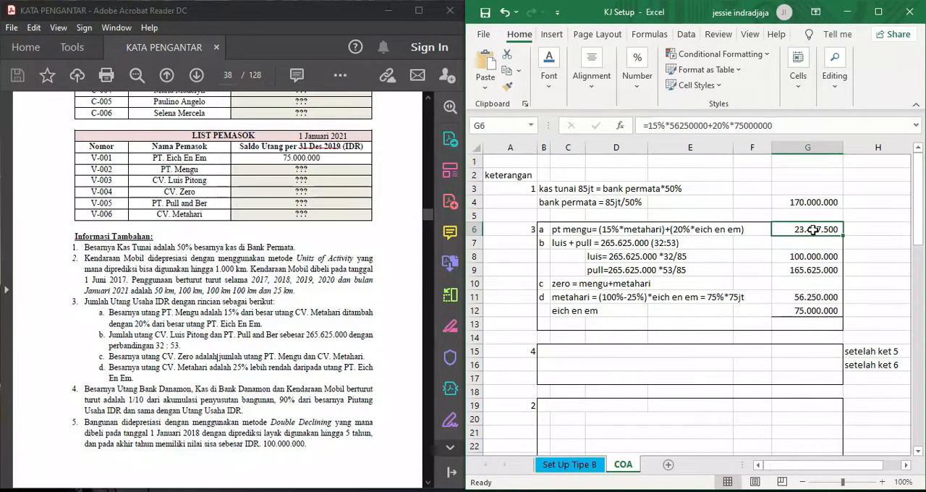
- Reveal the CV Zero payable amount in G10 by setting its font colour to black
left_click(812, 285)
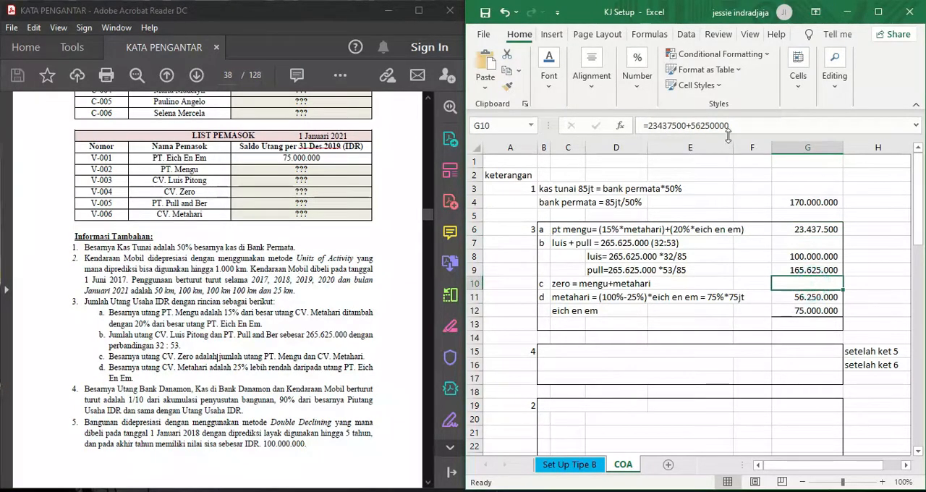
left_click(554, 85)
left_click(664, 149)
left_click(860, 282)
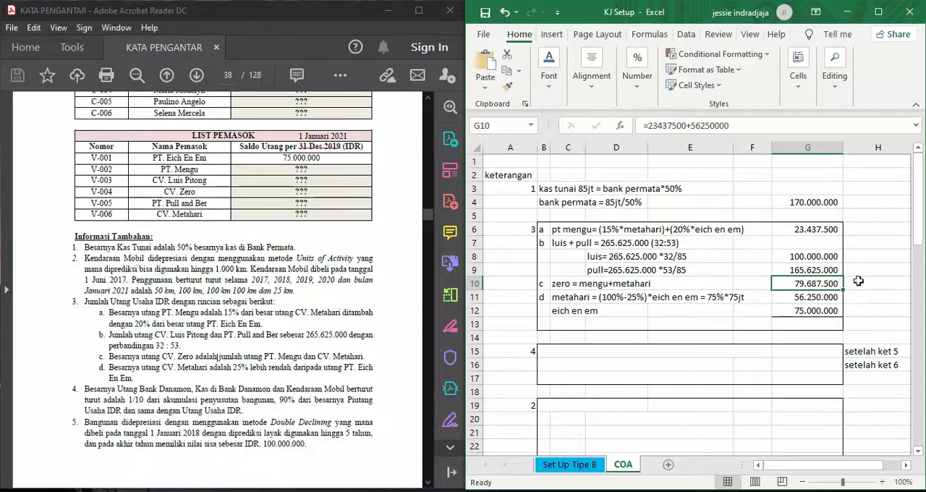
left_click(859, 283)
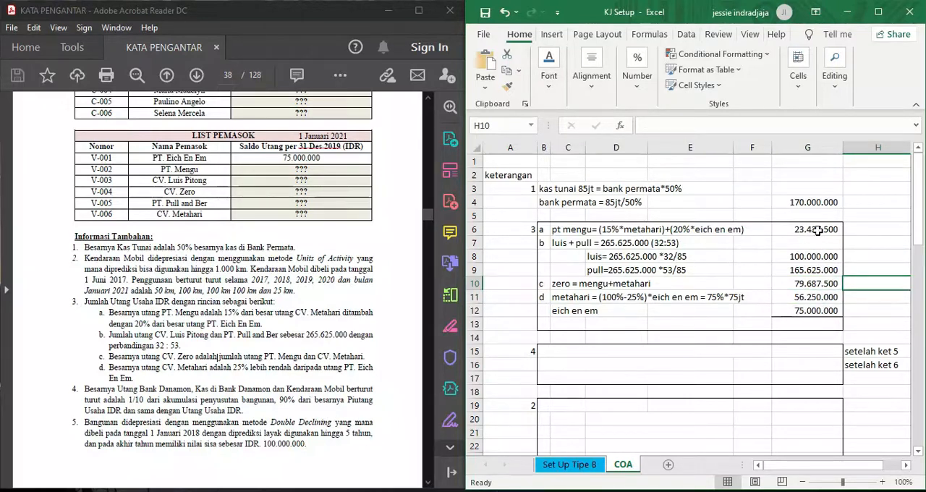
- Reveal the total of the supplier payables in G13 by setting its font colour to black
left_click(823, 324)
left_click(549, 68)
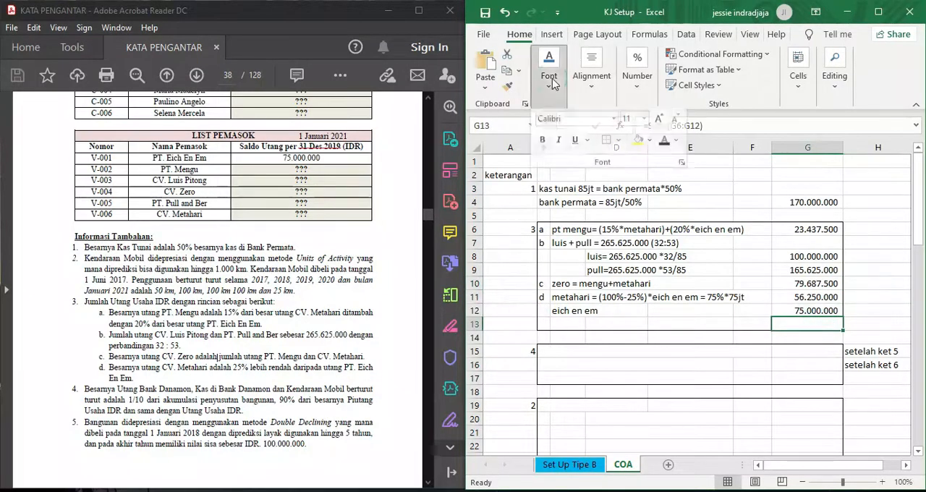
left_click(664, 146)
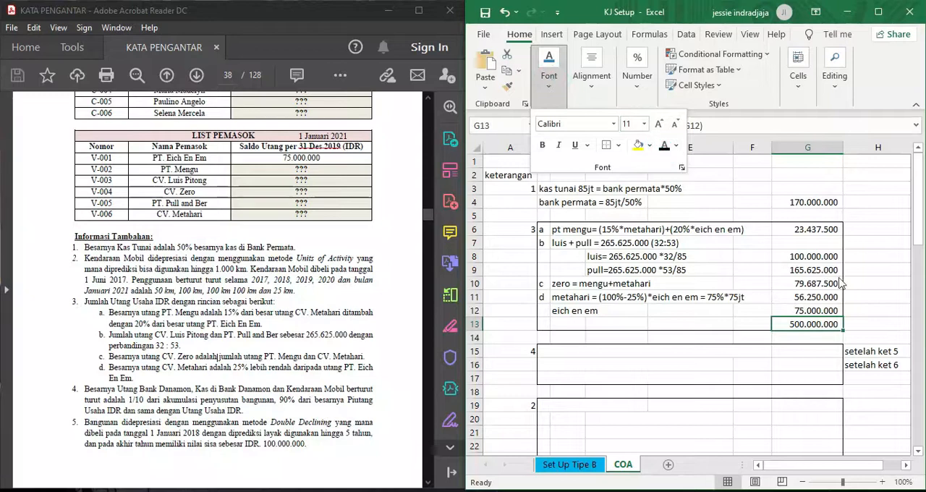
left_click(870, 314)
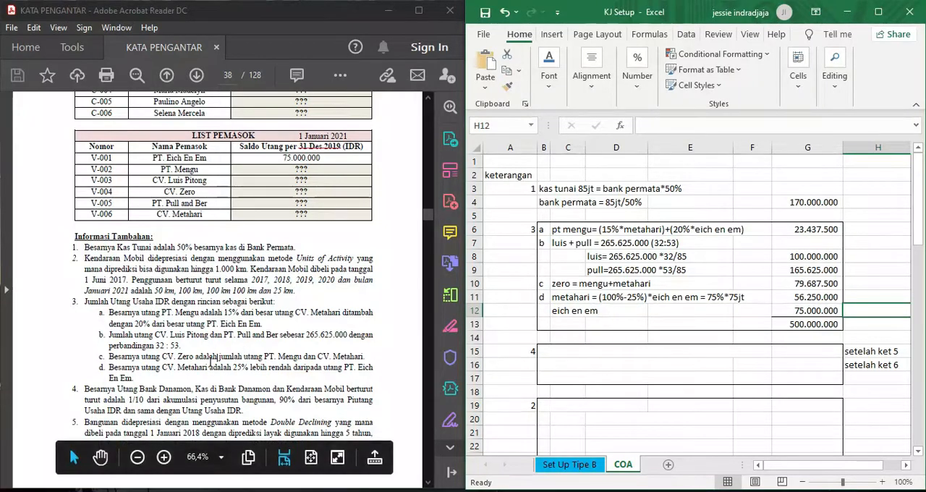
- Reveal the hidden note 4 relations for Utang Bank Danamon, Bank Danamon and Kendaraan Mobil by setting B15:F17 to black font
scroll(195, 361, "down", 3)
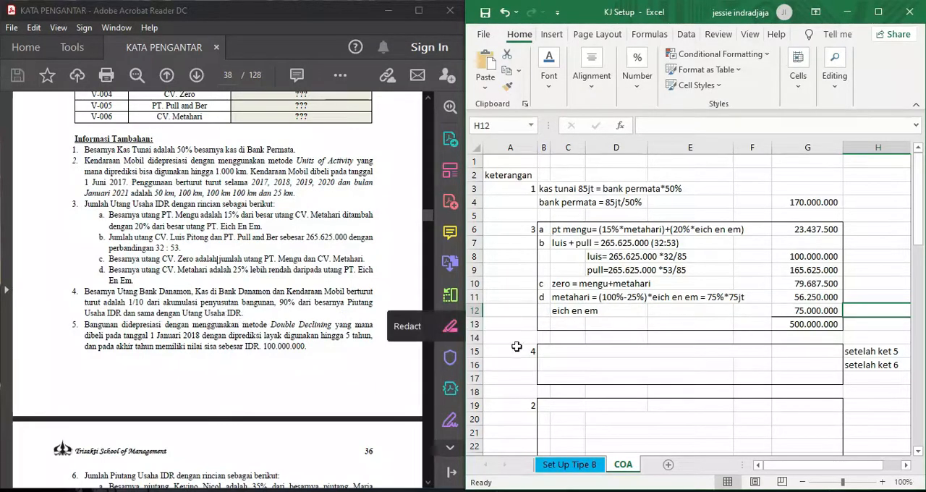
left_click_drag(543, 351, 769, 378)
left_click(566, 90)
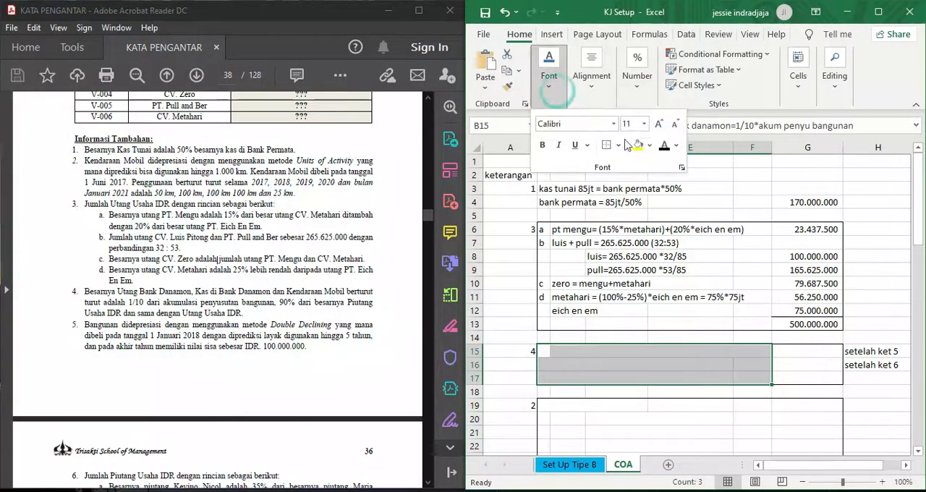
left_click(664, 145)
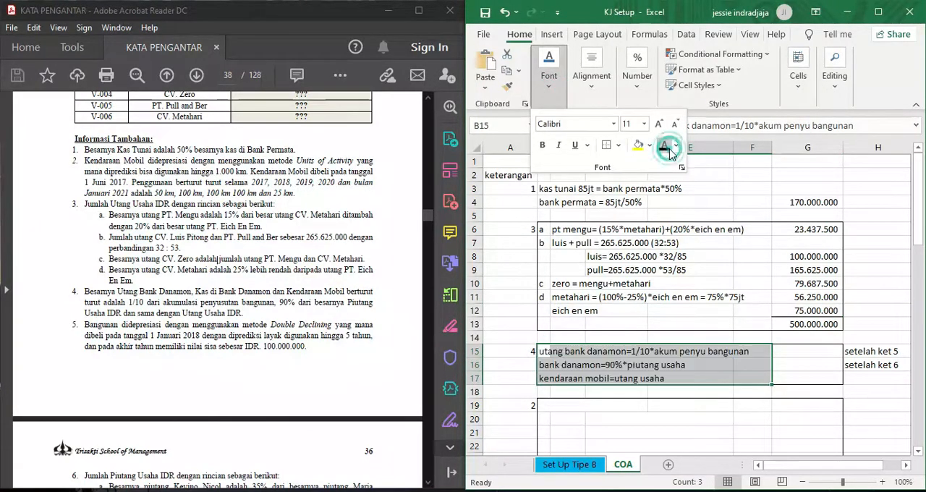
left_click(812, 388)
- Highlight Kendaraan Mobil in note 4 of the PDF and reveal its amount in G17 of the COA sheet with black font
left_click(807, 377)
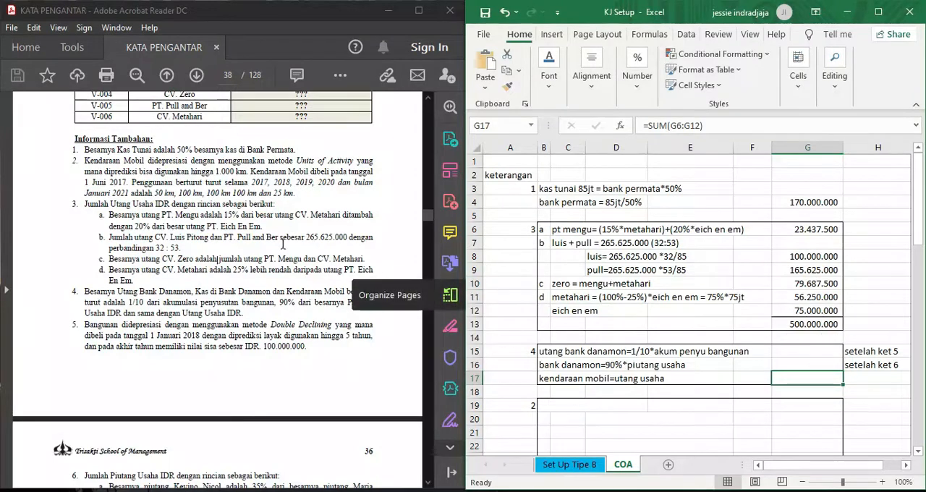
scroll(185, 238, "up", 1)
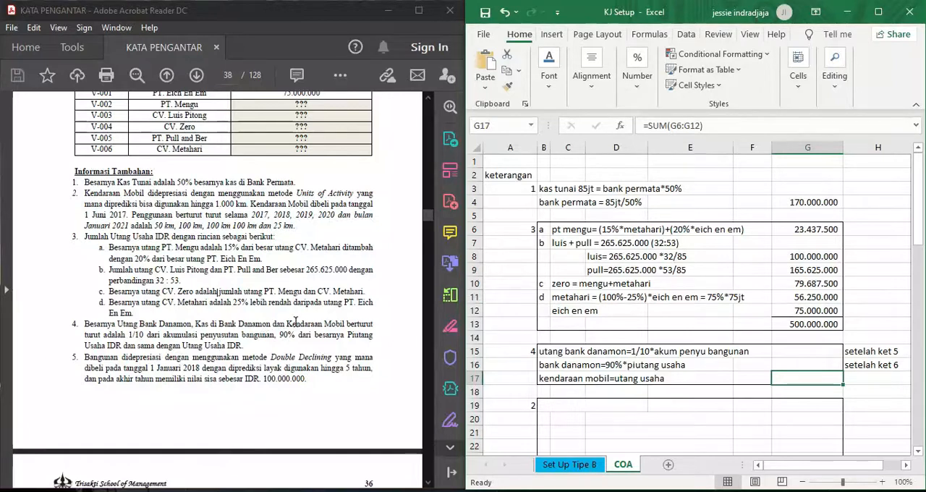
left_click_drag(287, 324, 350, 328)
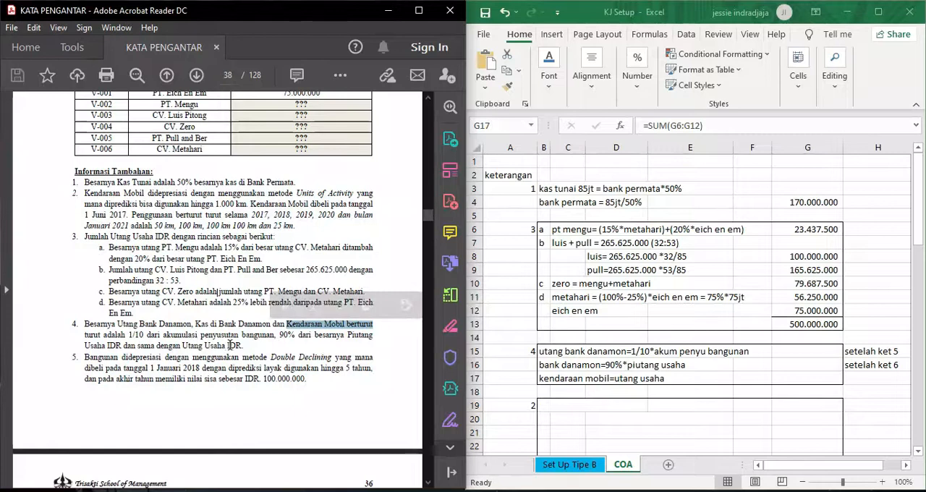
left_click(794, 381)
left_click(549, 69)
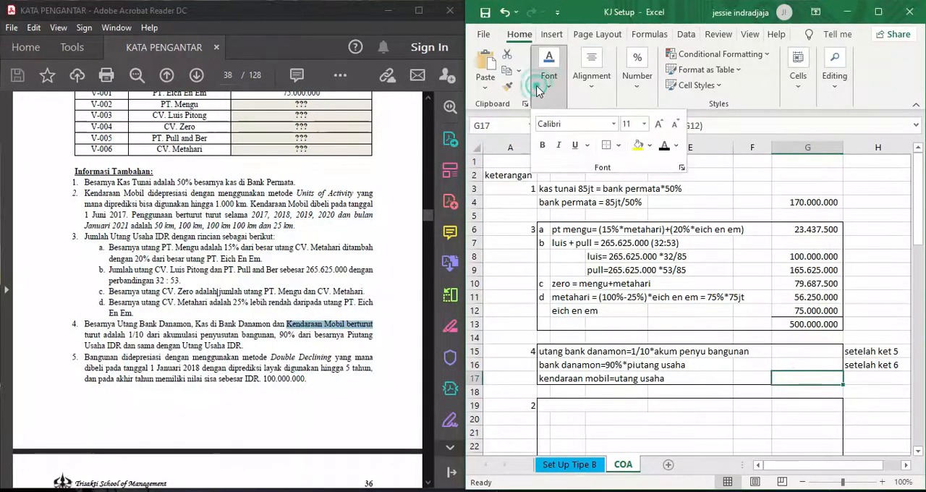
left_click(666, 146)
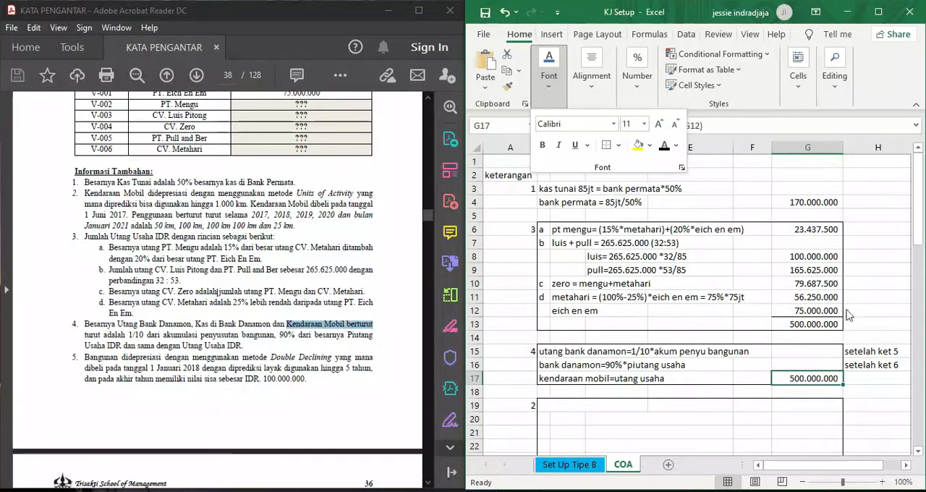
left_click(875, 402)
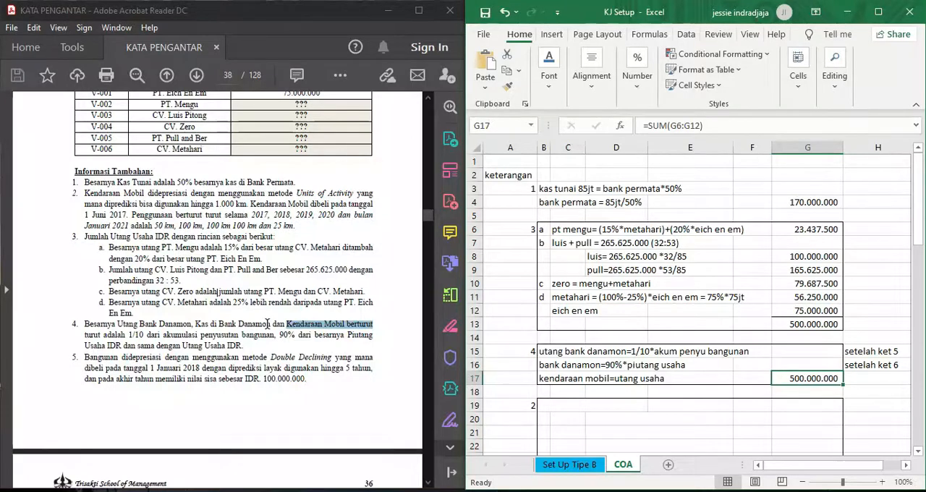
- Examine the opening balance table and the customer and supplier lists in the PDF
scroll(85, 284, "up", 5)
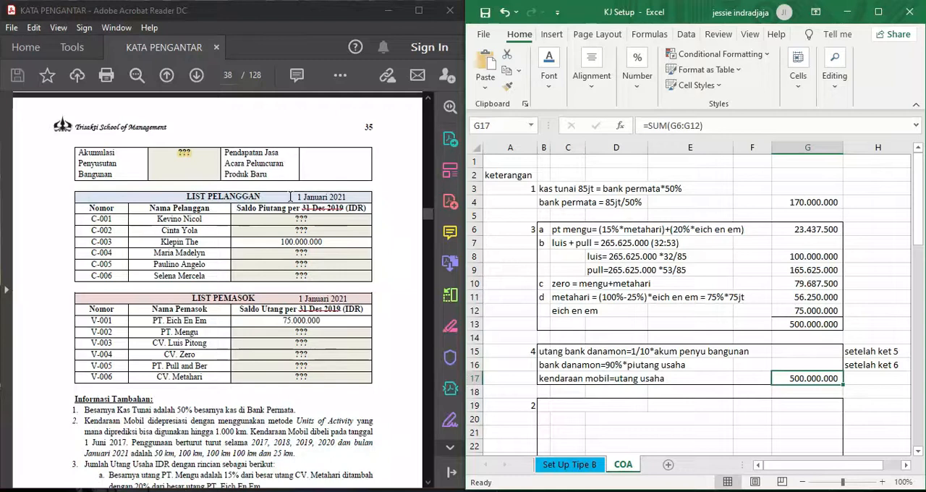
scroll(278, 247, "up", 7)
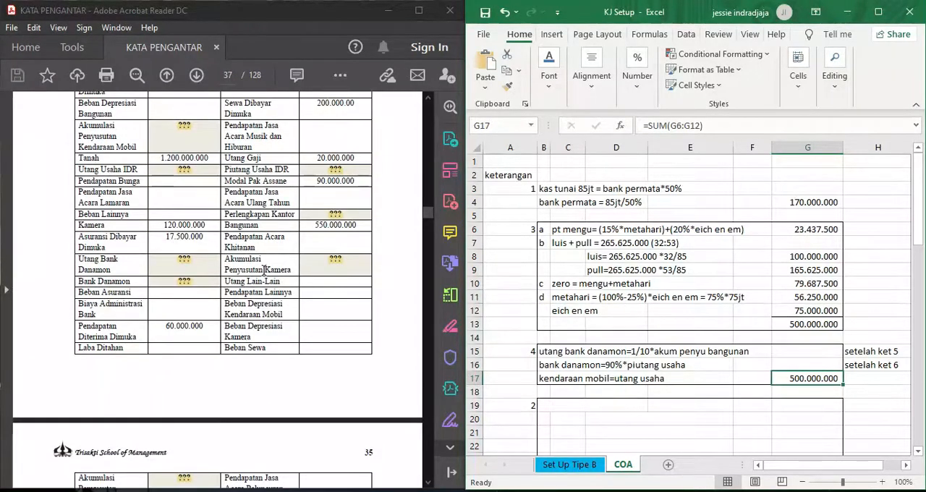
scroll(265, 270, "up", 1)
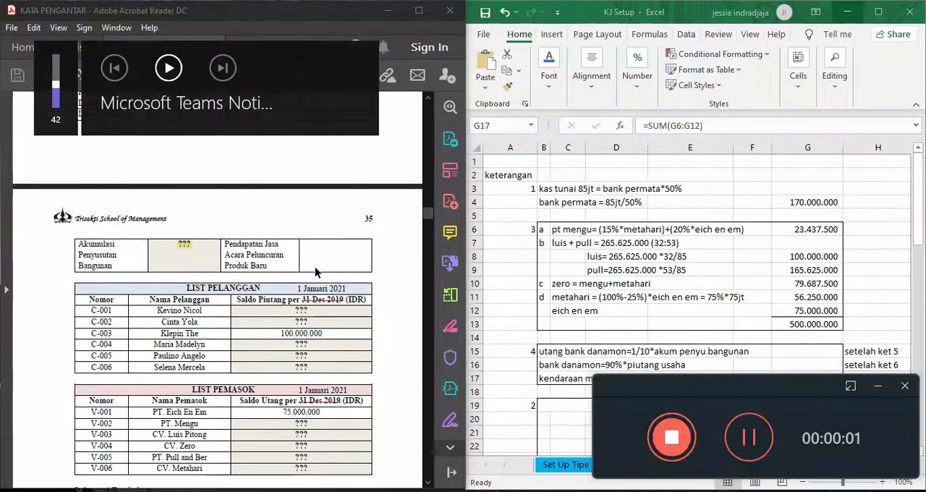
key("XF86AudioRaiseVolume")
key("XF86AudioRaiseVolume")
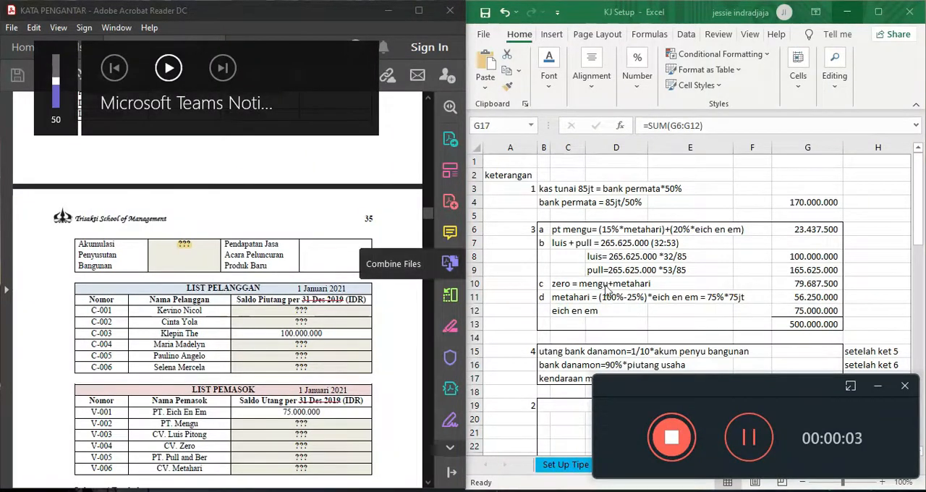
left_click(878, 389)
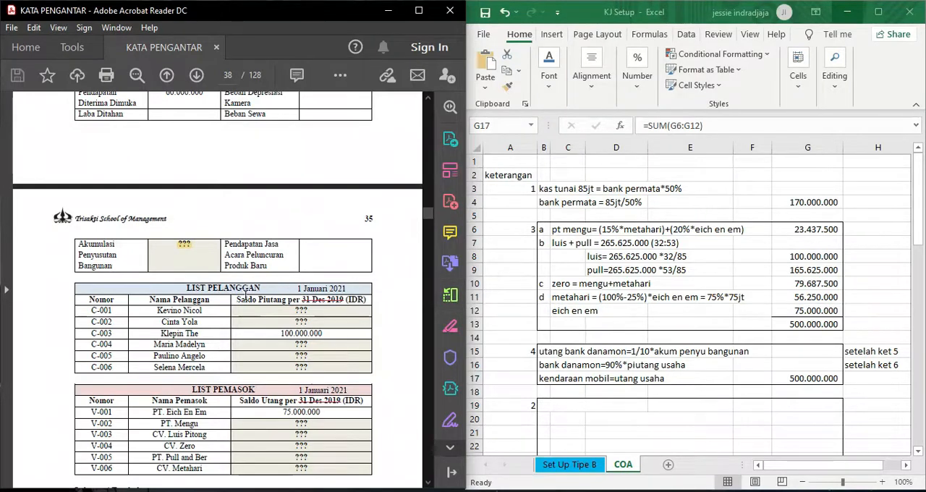
- Reveal the hidden note 2 vehicle depreciation formulas for 2017 to 2020 by setting B19:F23 of the COA sheet to black font
scroll(255, 291, "down", 5)
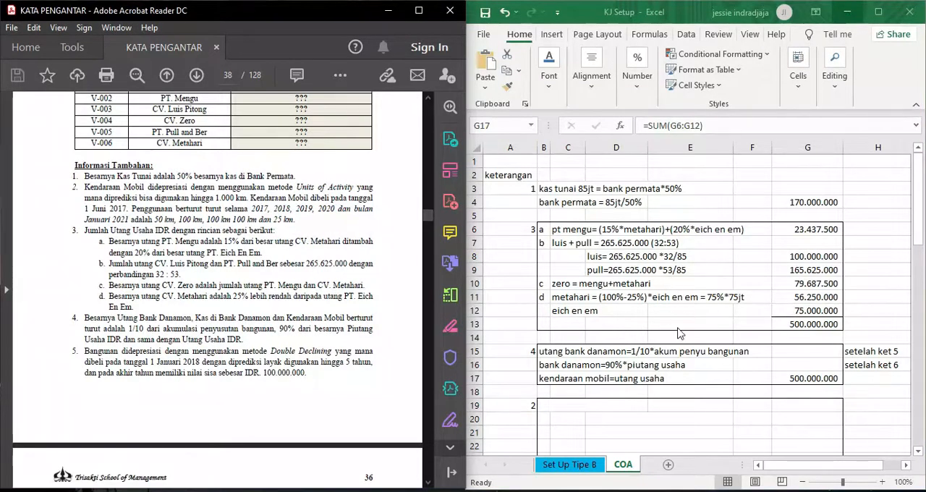
scroll(680, 332, "down", 1)
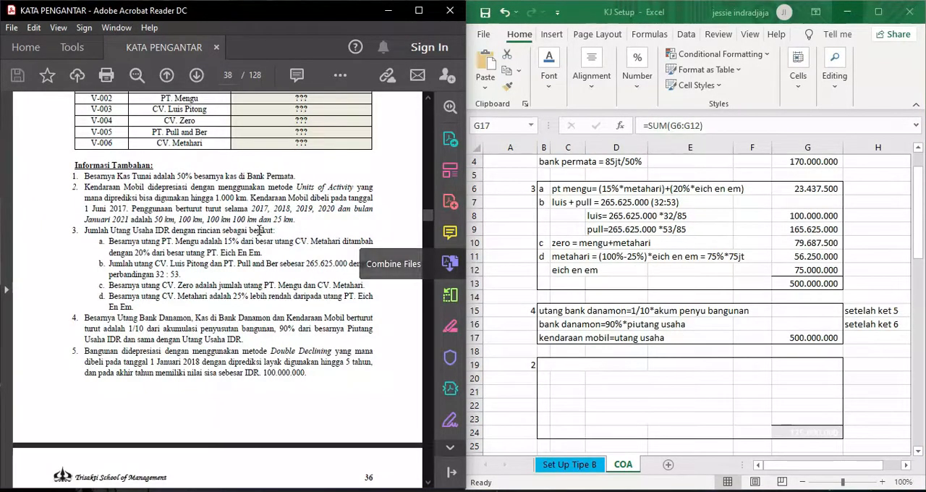
scroll(251, 230, "up", 2)
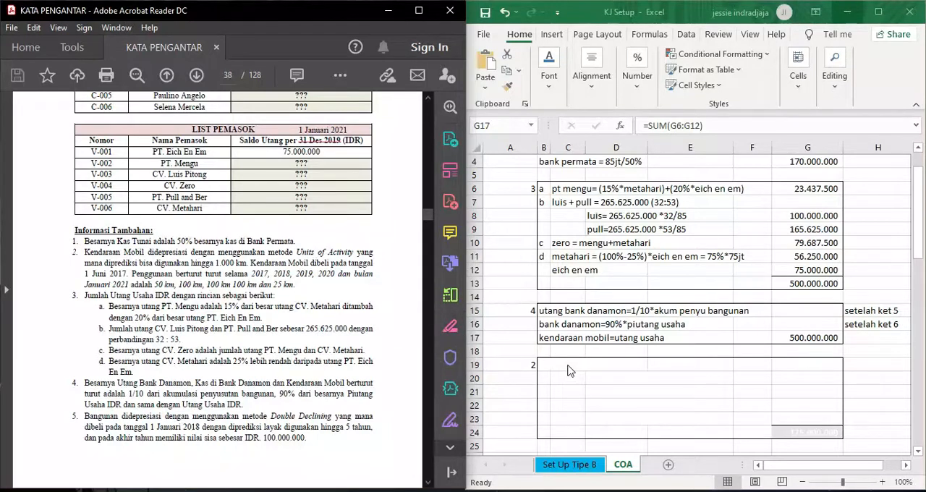
left_click(543, 366)
left_click_drag(543, 366, 750, 423)
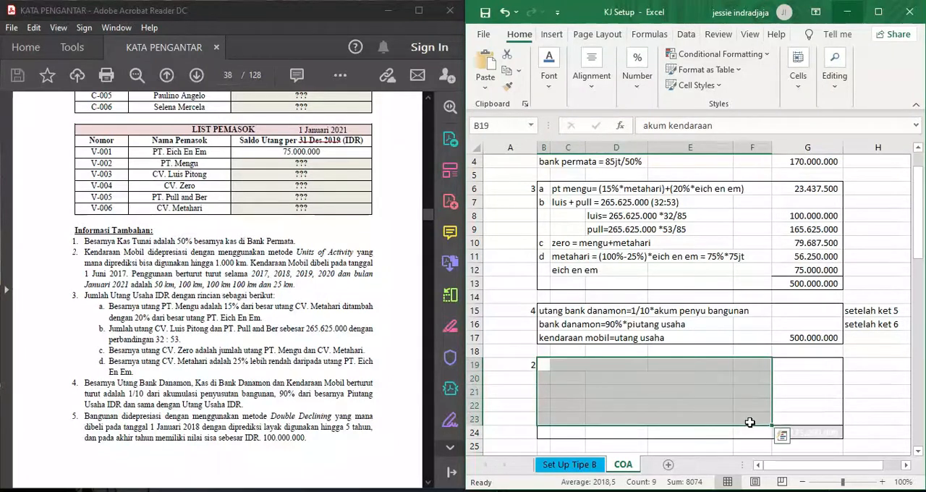
left_click(548, 69)
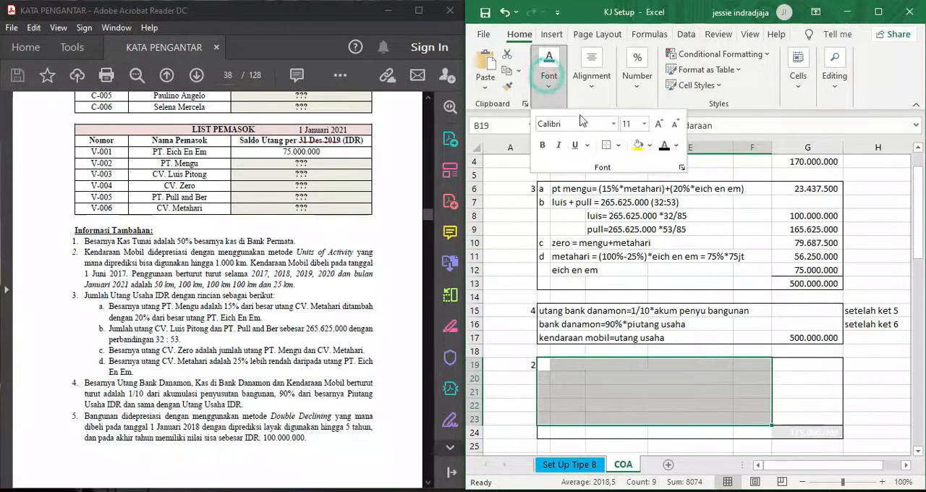
left_click(666, 148)
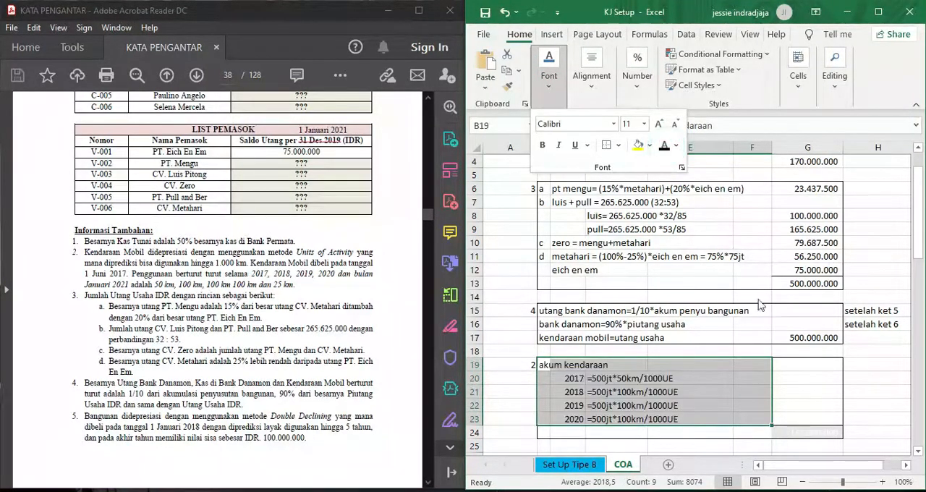
left_click(806, 361)
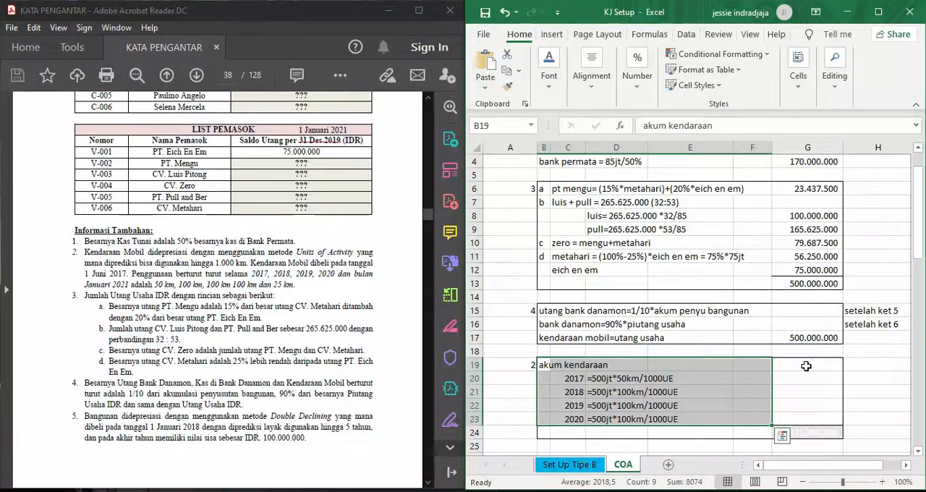
left_click(807, 366)
left_click(549, 69)
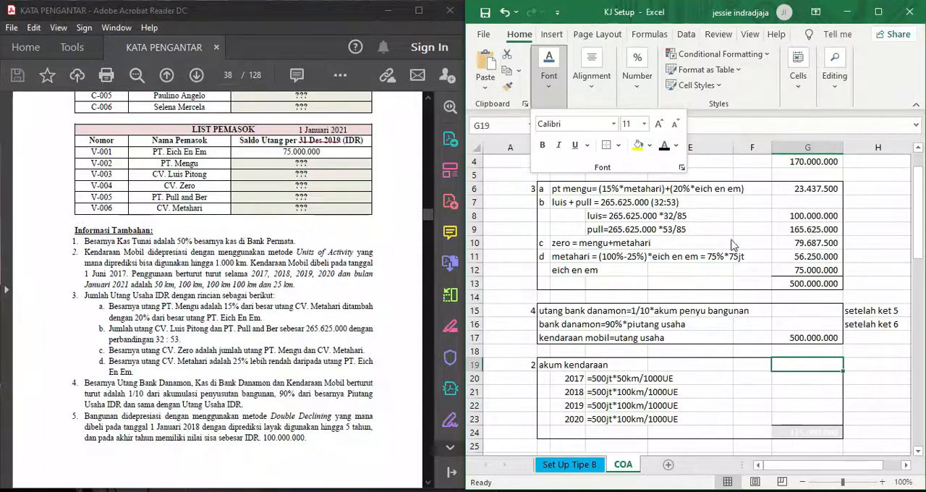
left_click(863, 397)
- Highlight the 1.000 km capacity in note 2 of the PDF and reveal the yearly depreciation amounts and total in G20:G24 with black font
scroll(863, 398, "down", 1)
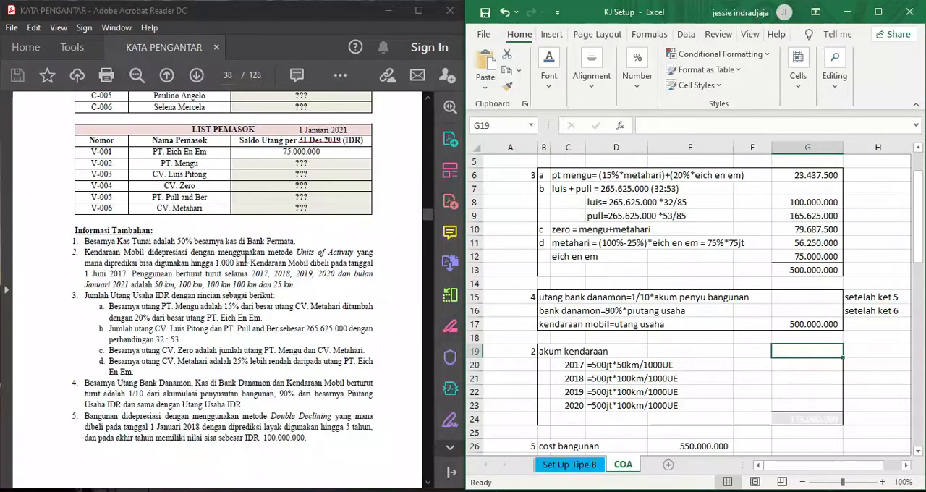
left_click_drag(216, 262, 247, 264)
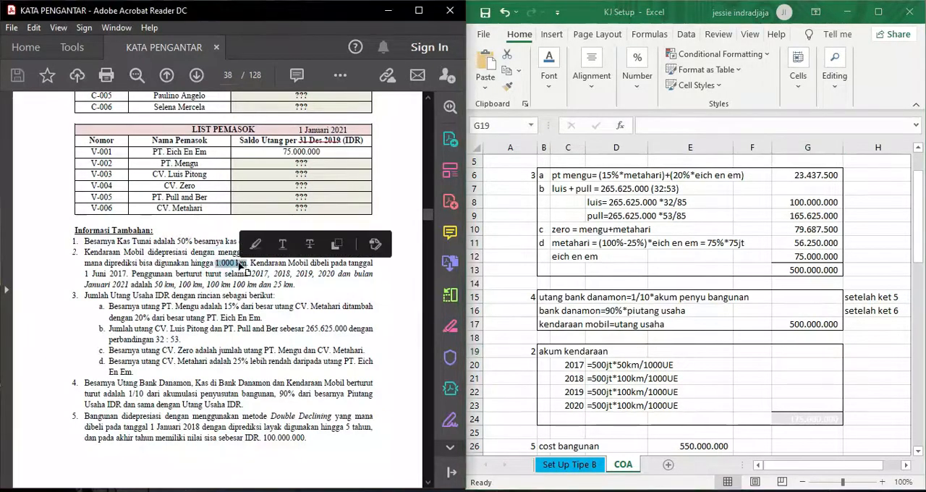
left_click(333, 286)
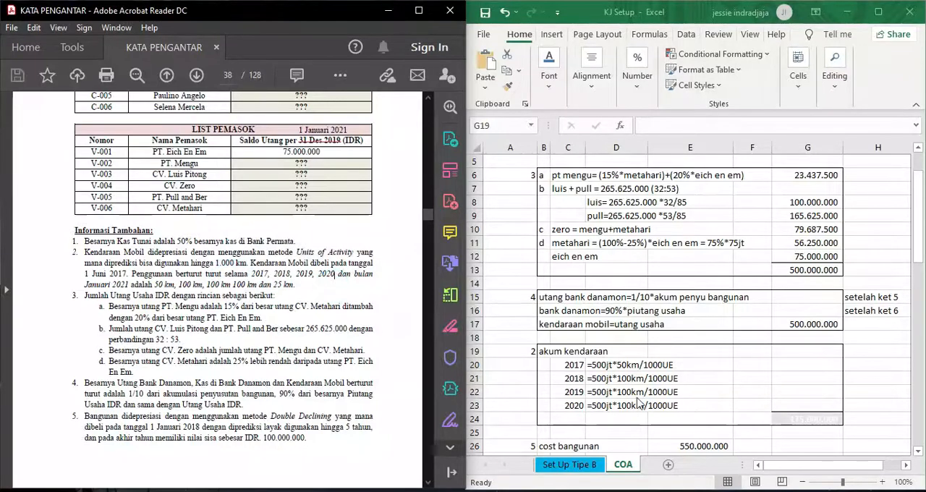
left_click(808, 367)
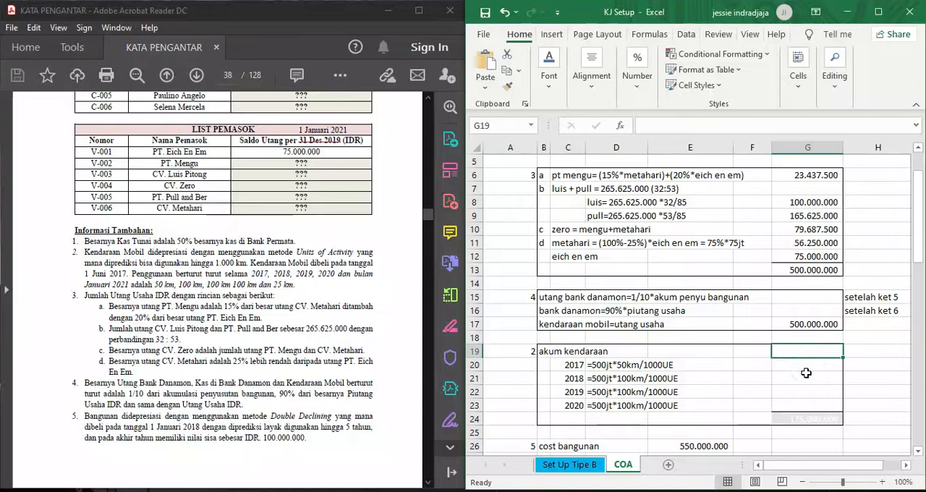
left_click_drag(804, 367, 807, 418)
left_click(548, 76)
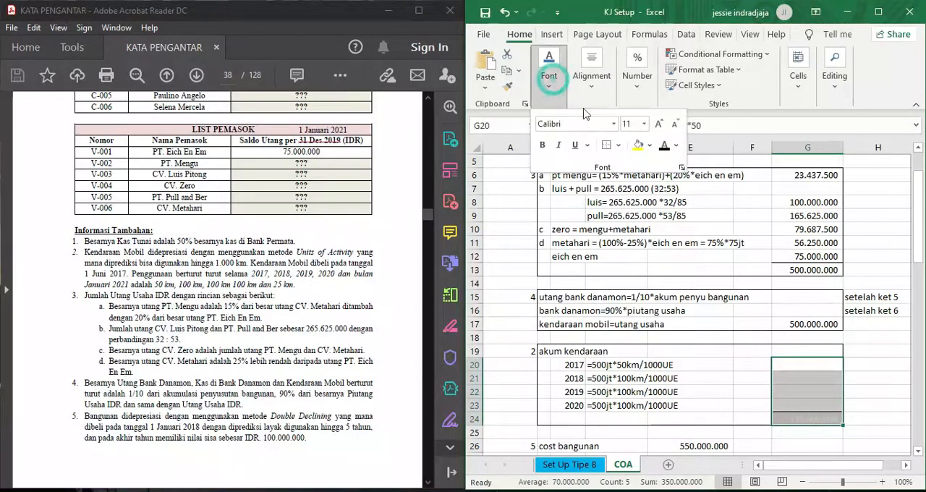
left_click(664, 145)
left_click(858, 375)
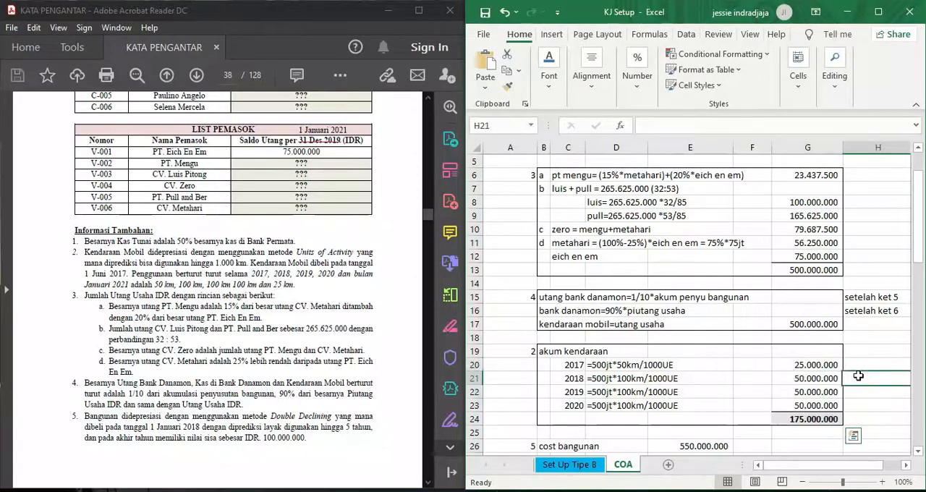
- Review the yearly vehicle depreciation calculations in the COA sheet against note 2 of the PDF
scroll(858, 375, "down", 1)
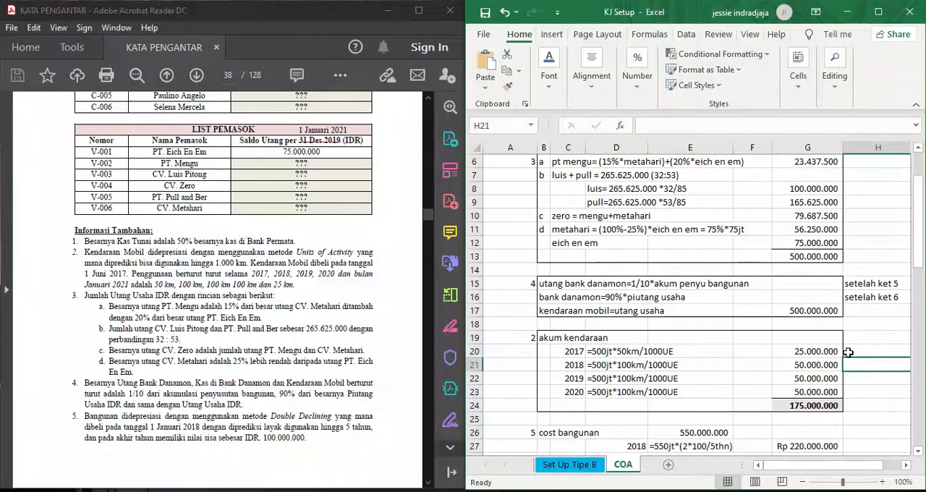
scroll(849, 352, "up", 1)
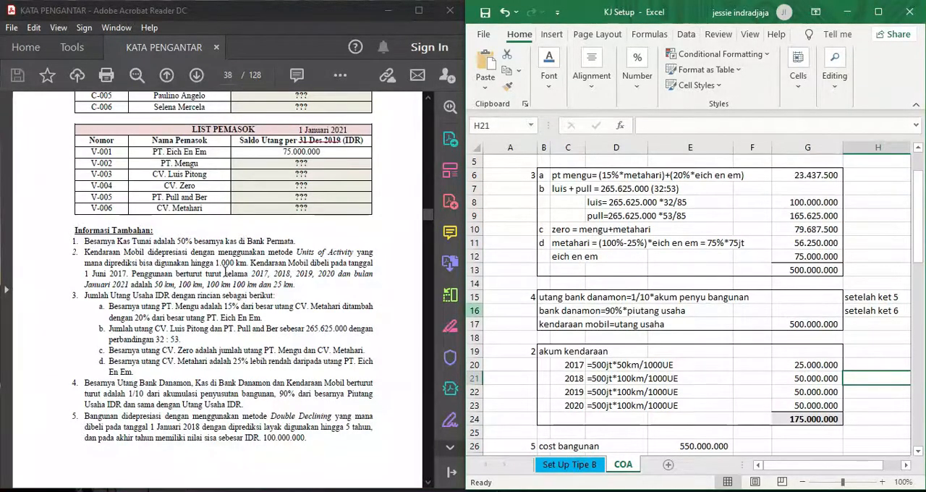
scroll(550, 294, "up", 1)
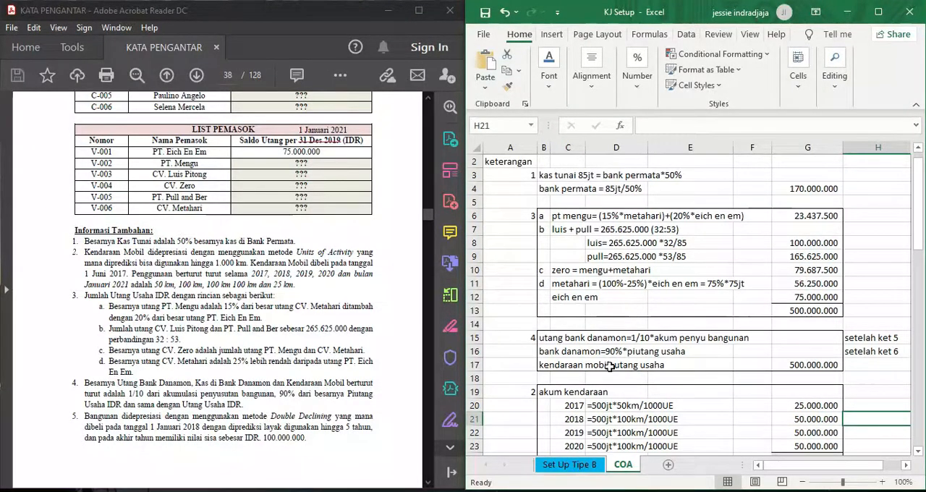
scroll(771, 384, "down", 2)
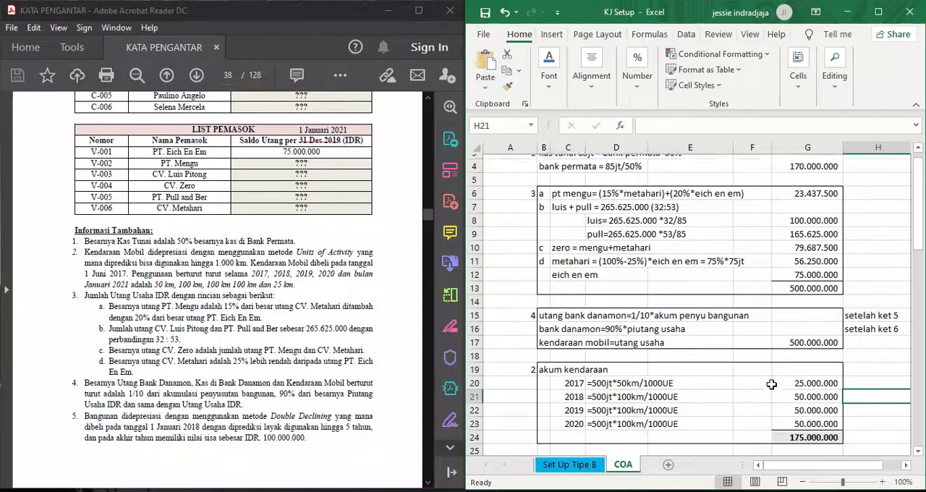
scroll(771, 385, "up", 1)
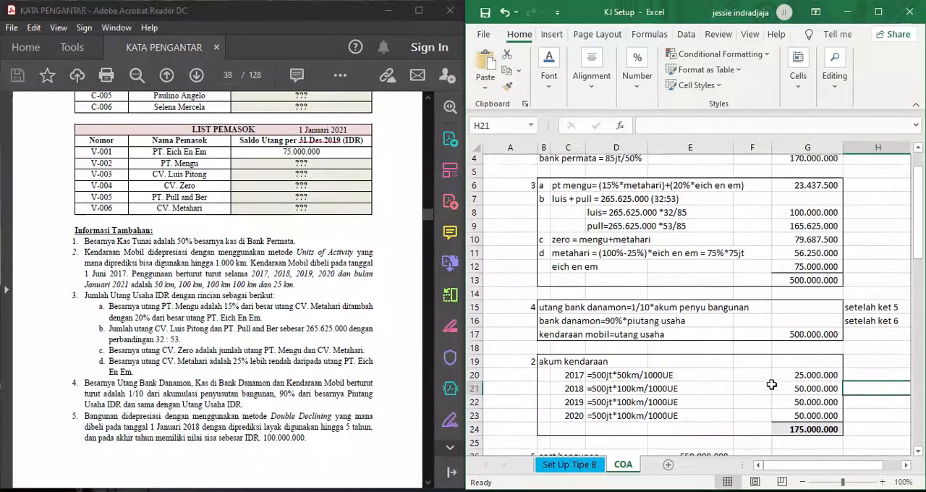
scroll(281, 311, "down", 2)
- Examine note 5 on building depreciation in the PDF and the matching building cost in E26 of the COA sheet
scroll(281, 311, "down", 2)
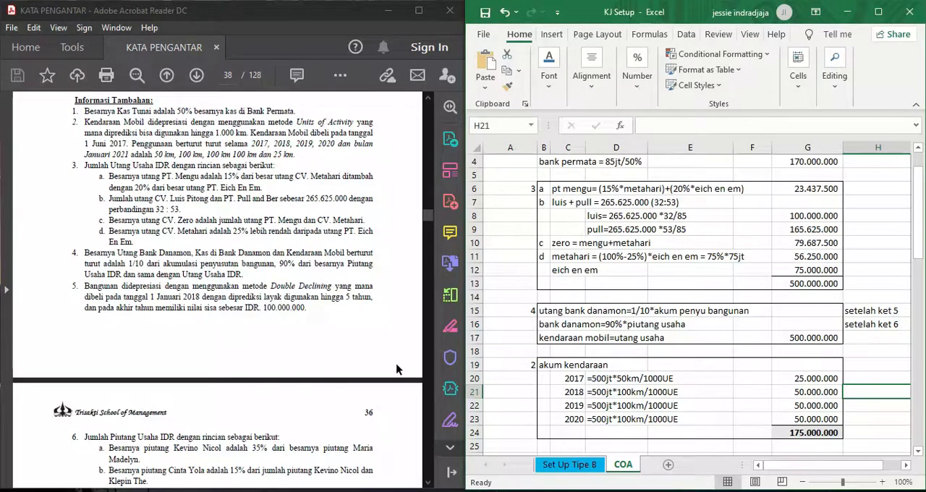
scroll(642, 420, "down", 2)
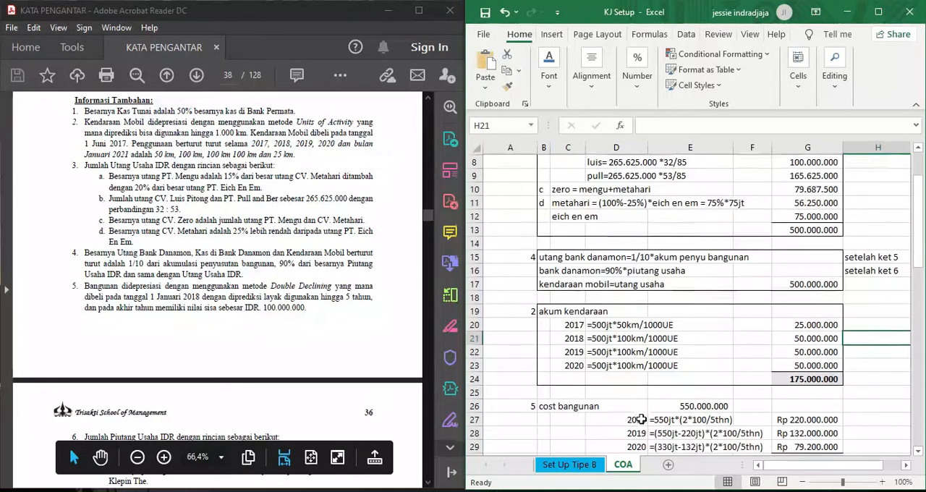
scroll(642, 420, "down", 1)
scroll(641, 419, "up", 1)
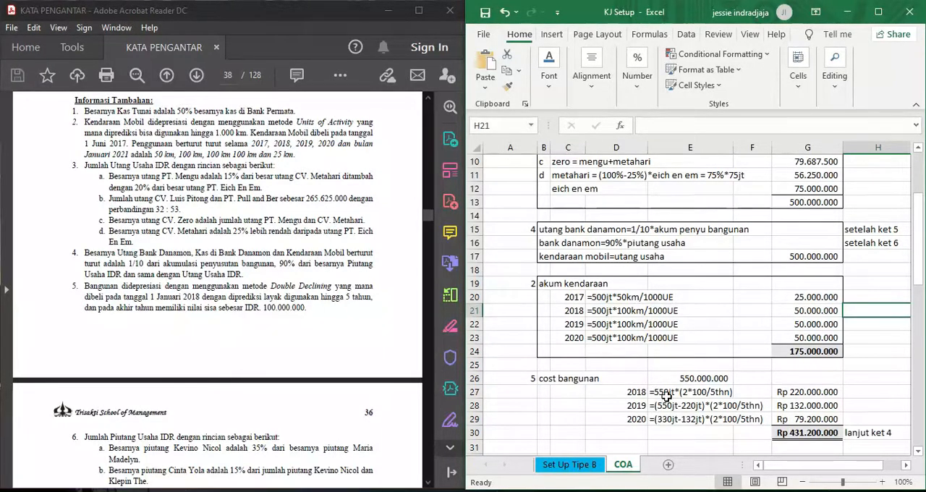
left_click(694, 379)
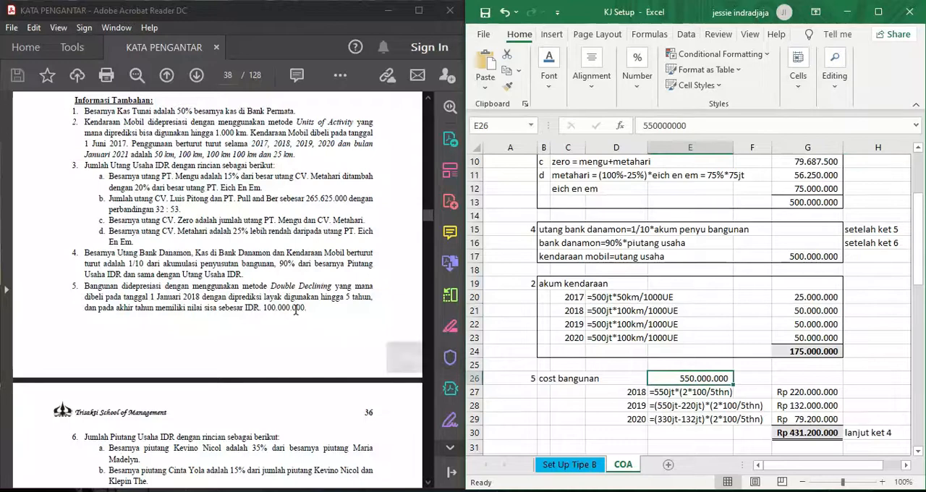
- Look up the Bangunan balance in the opening balance table of the PDF
scroll(296, 310, "up", 10)
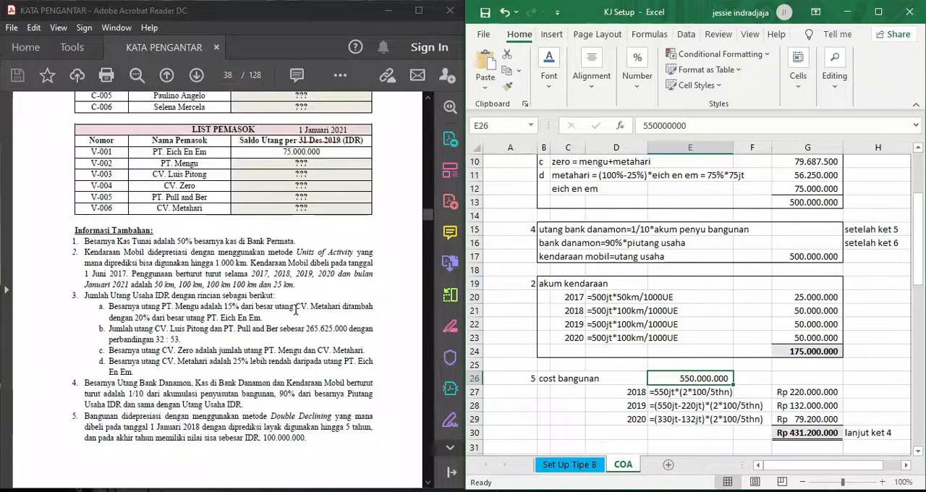
scroll(296, 309, "up", 10)
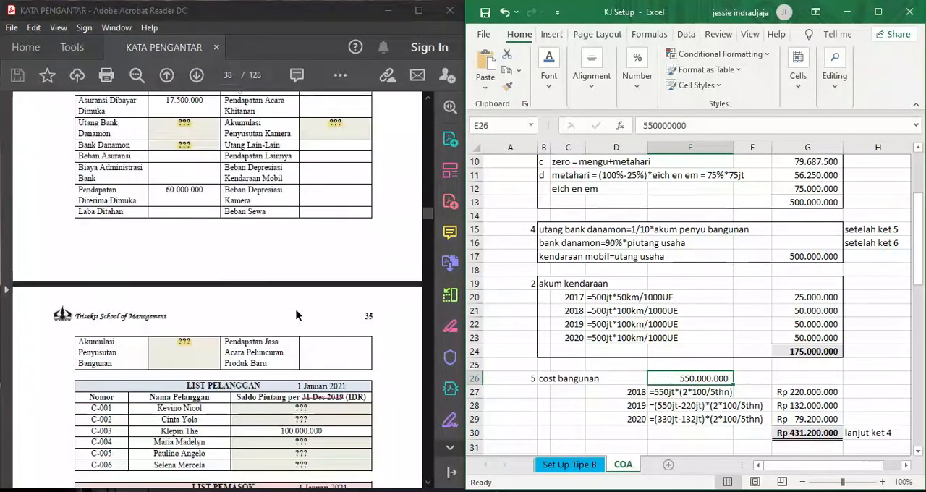
scroll(297, 314, "up", 1)
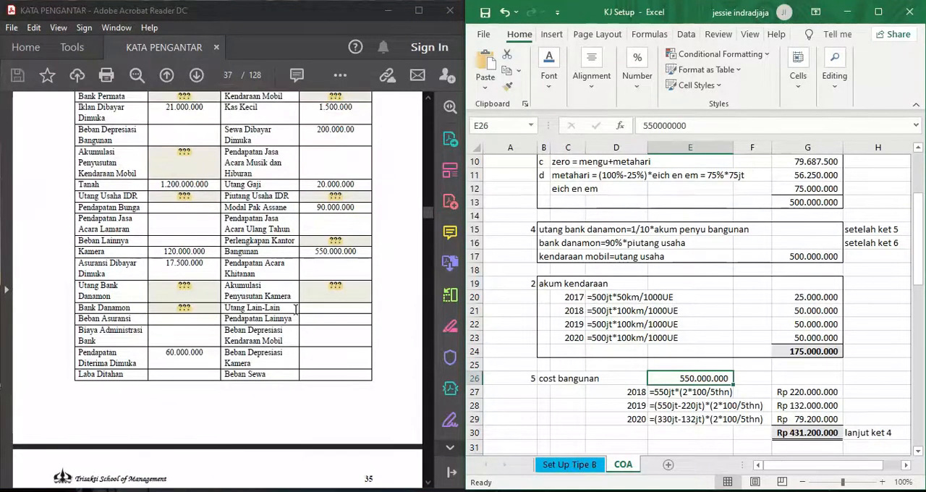
left_click_drag(272, 240, 337, 259)
left_click(356, 254)
scroll(377, 264, "up", 3)
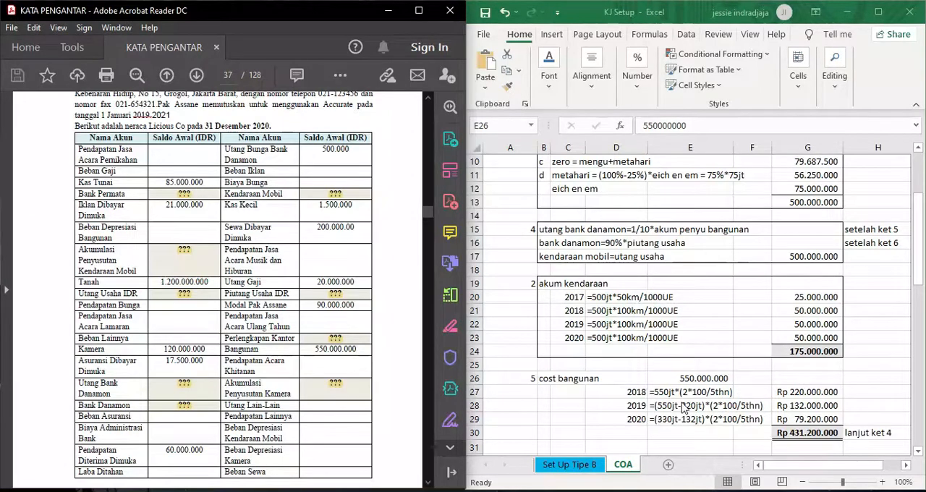
- Compare note 5's Double Declining terms with the 2018 and 2019 building depreciation calculations in rows 27 and 28 of the COA sheet
scroll(312, 404, "down", 3)
scroll(313, 404, "down", 10)
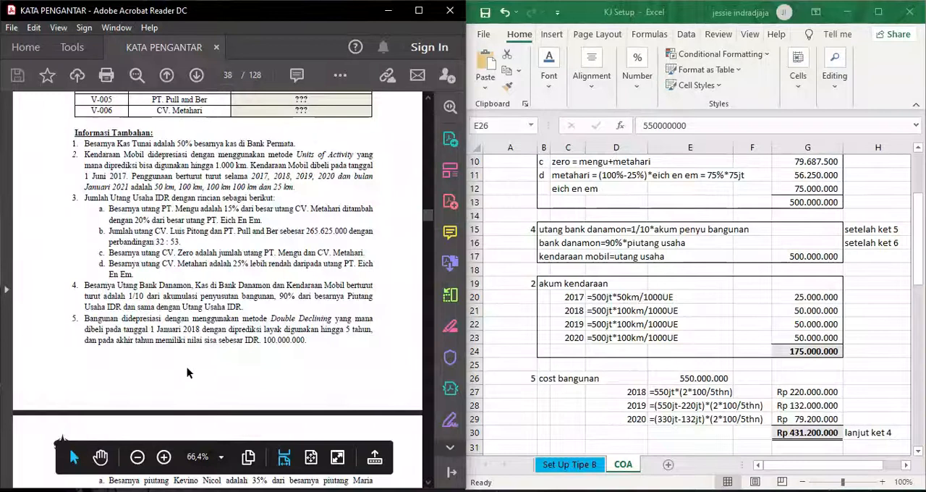
scroll(187, 372, "down", 1)
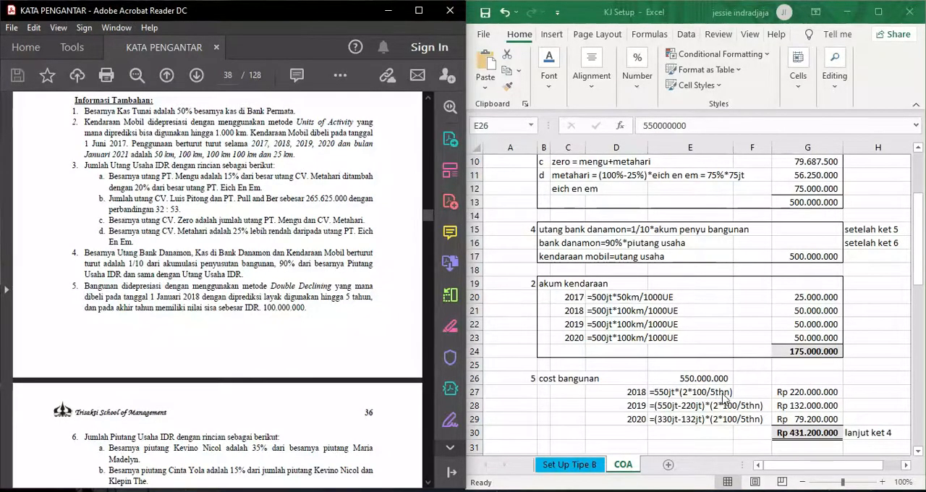
left_click(804, 394)
left_click(812, 393)
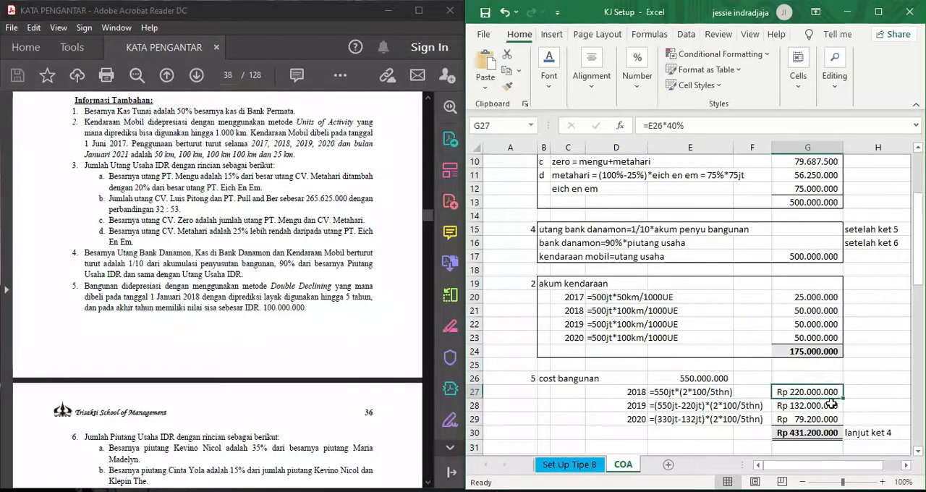
left_click(641, 409)
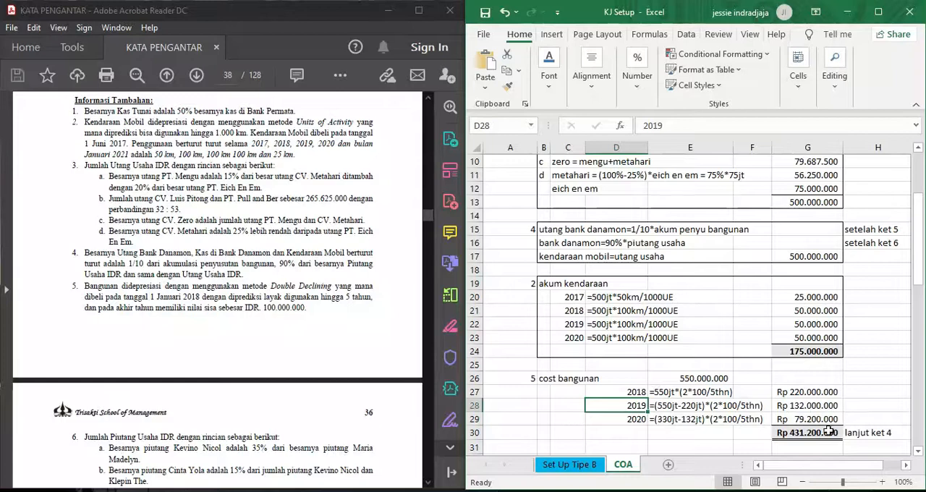
- Make the hidden Utang Bank Danamon amount in G15 of the COA sheet visible with a black font colour
left_click(806, 437)
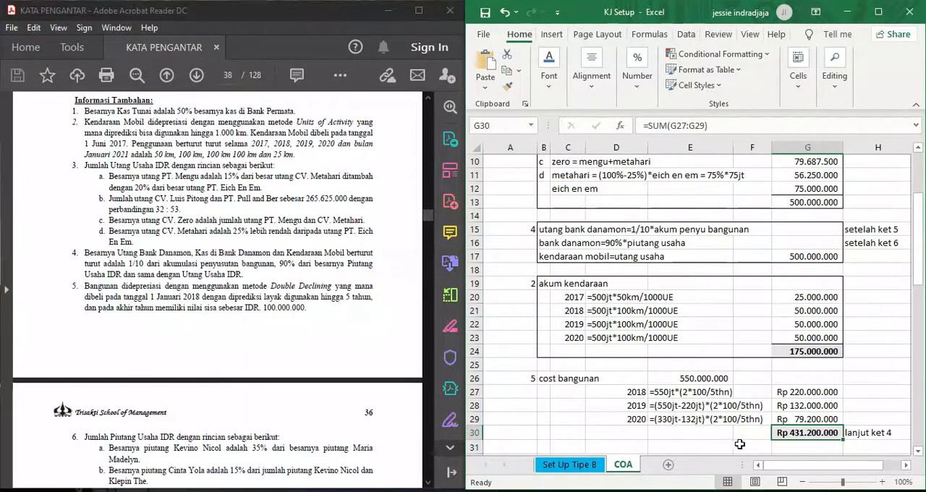
left_click(653, 226)
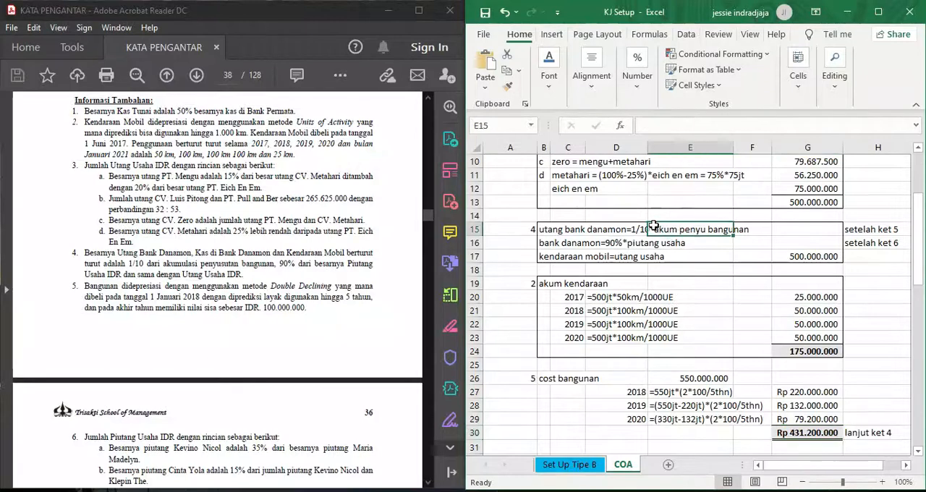
left_click(569, 228)
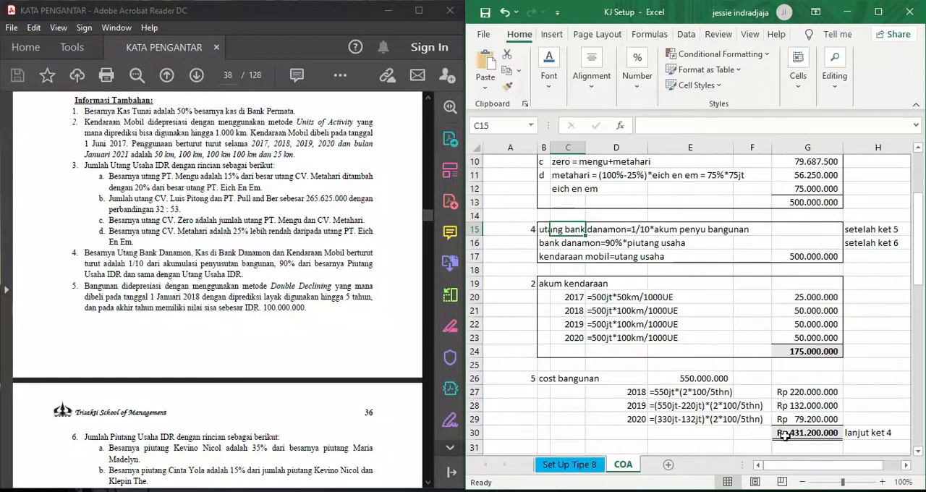
left_click(816, 227)
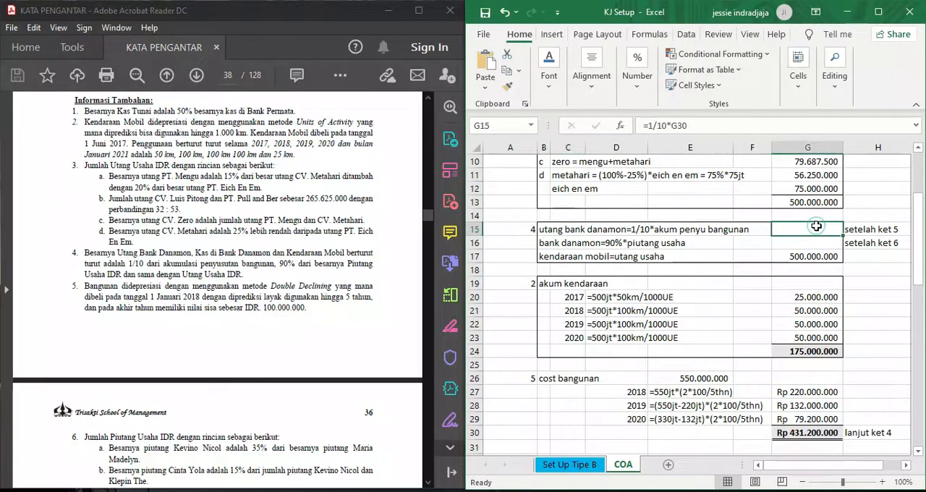
left_click(549, 68)
left_click(664, 144)
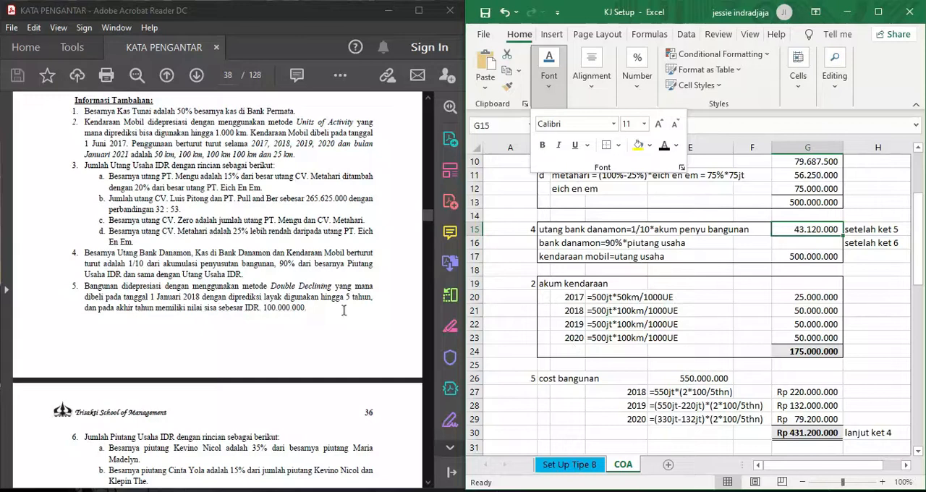
- Examine note 6 on the Piutang Usaha details in the PDF together with the LIST PELANGGAN opening balances
scroll(315, 309, "down", 3)
scroll(315, 309, "down", 1)
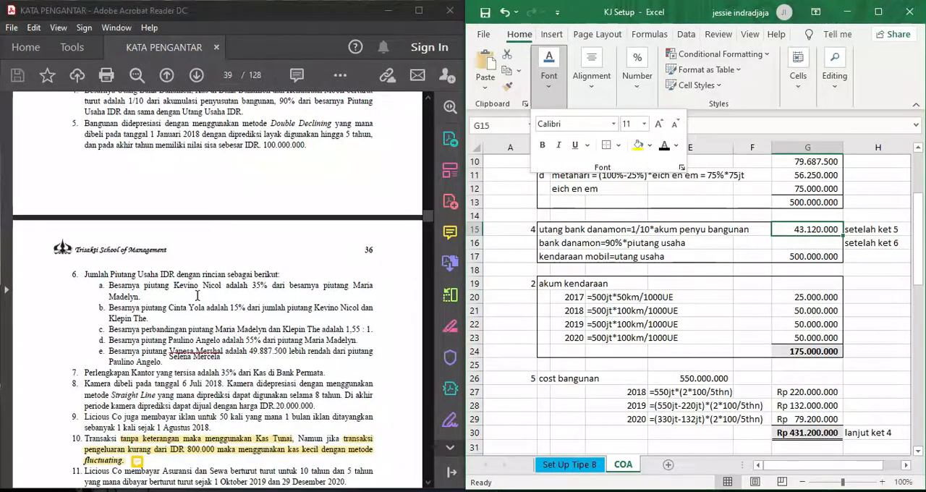
scroll(211, 295, "up", 10)
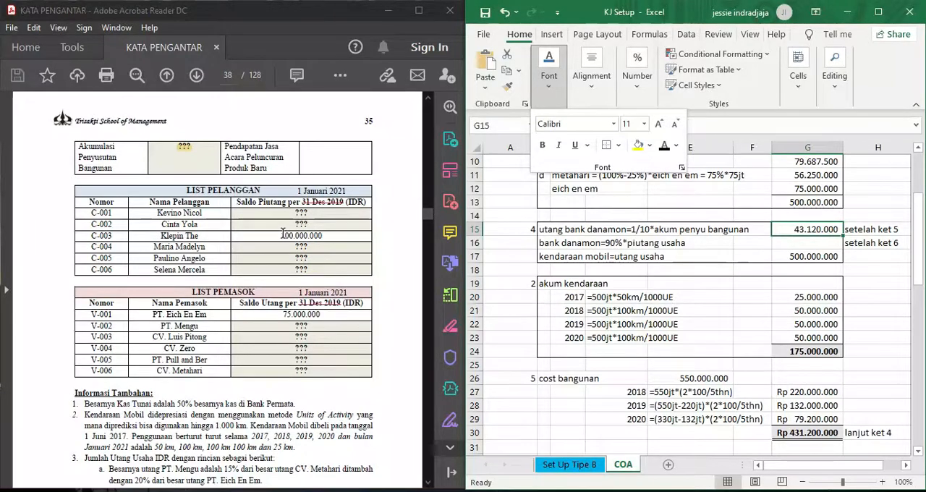
scroll(283, 233, "down", 2)
scroll(283, 233, "down", 10)
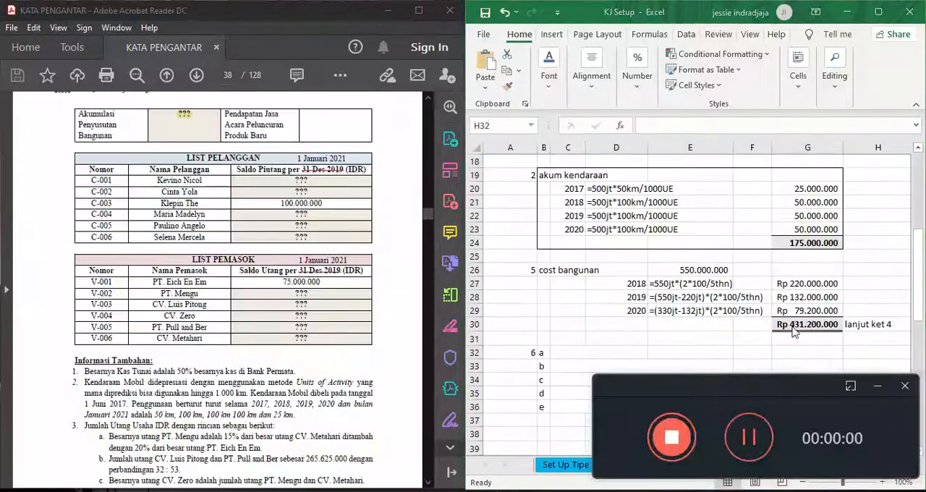
left_click(878, 389)
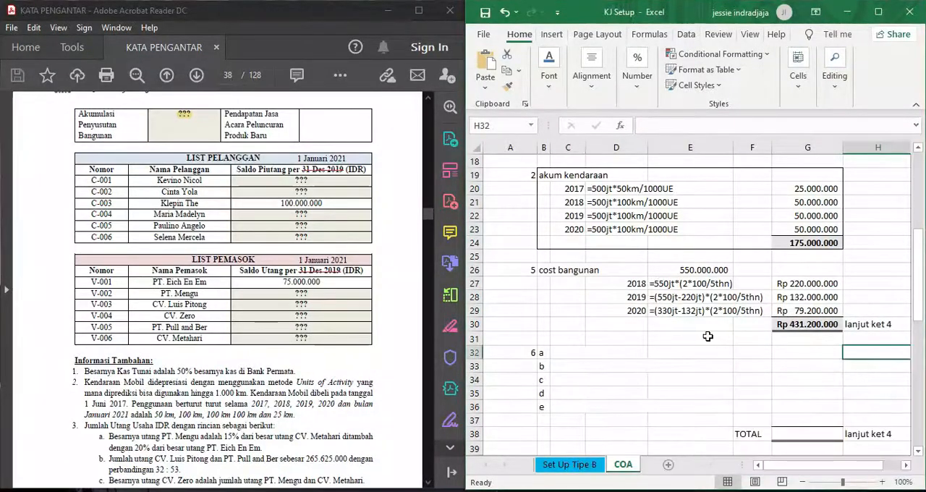
scroll(377, 383, "down", 2)
scroll(287, 354, "down", 8)
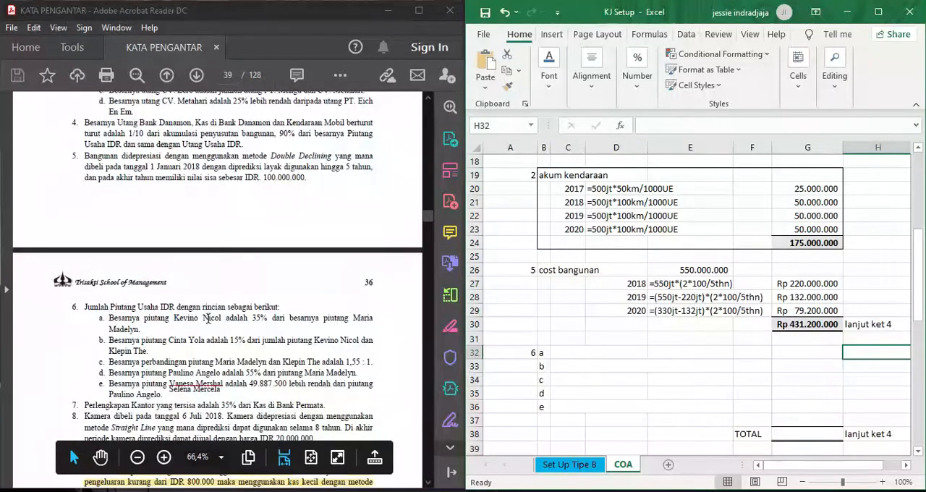
scroll(224, 340, "up", 12)
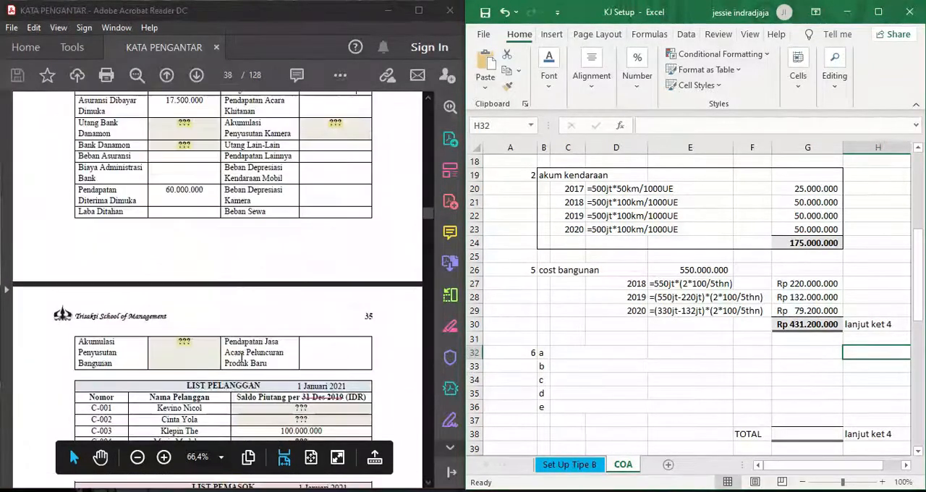
scroll(241, 358, "down", 3)
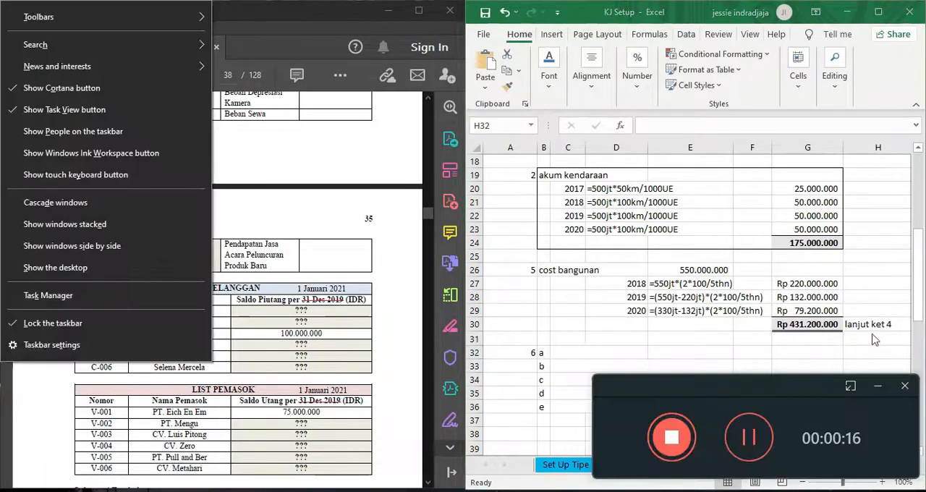
left_click(878, 386)
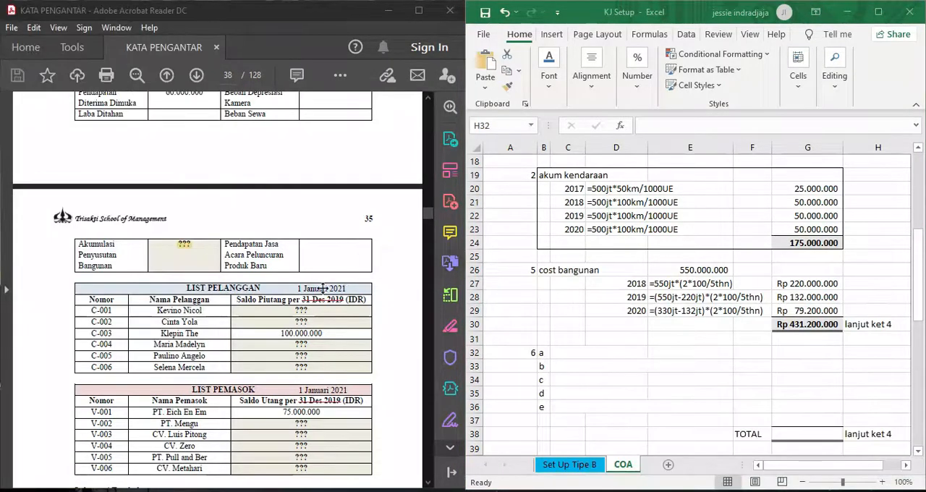
scroll(244, 354, "down", 10)
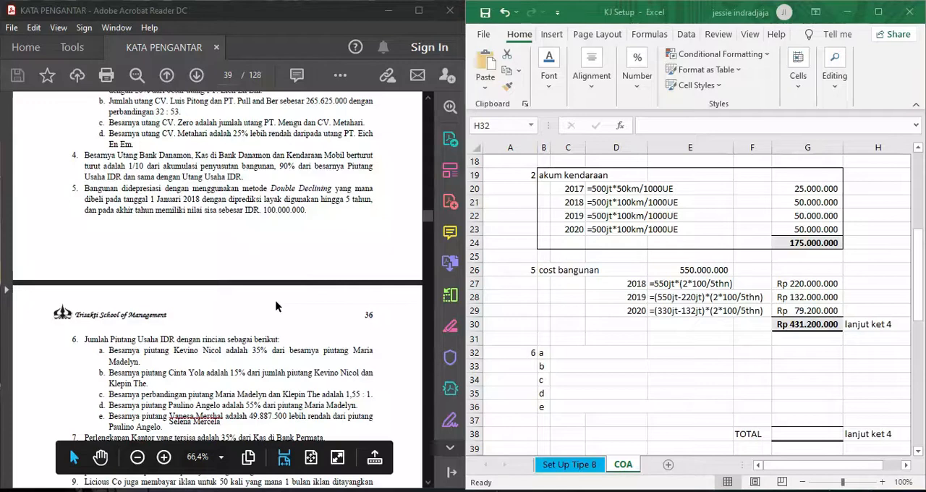
scroll(276, 307, "up", 6)
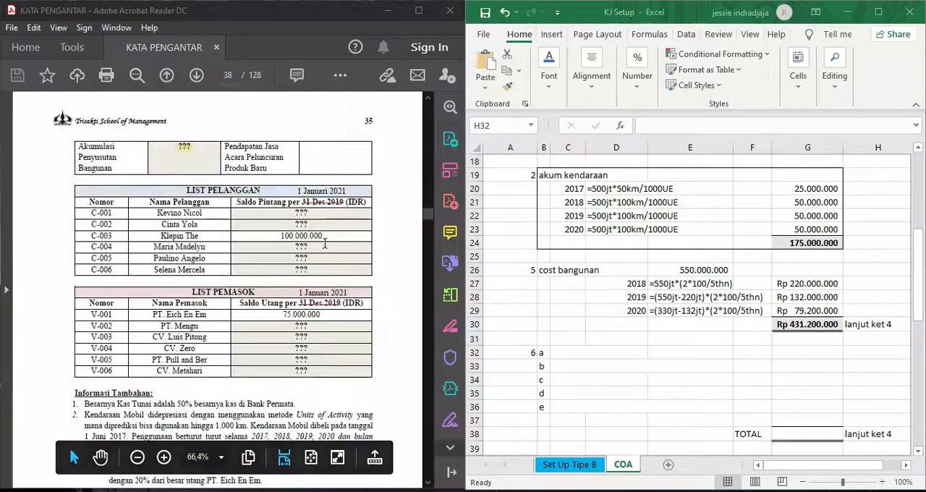
scroll(325, 243, "down", 6)
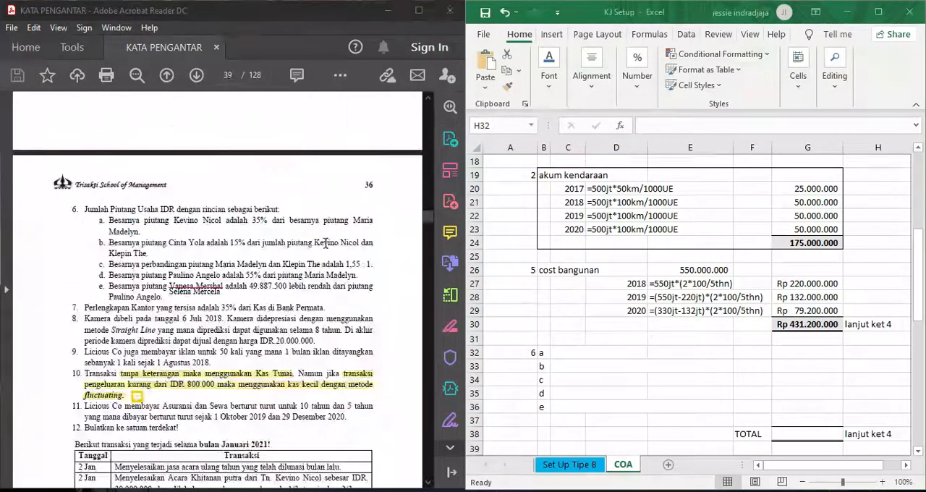
- Set the font colour of C32:F32 to Automatic to reveal the note 6a calculation
left_click(561, 350)
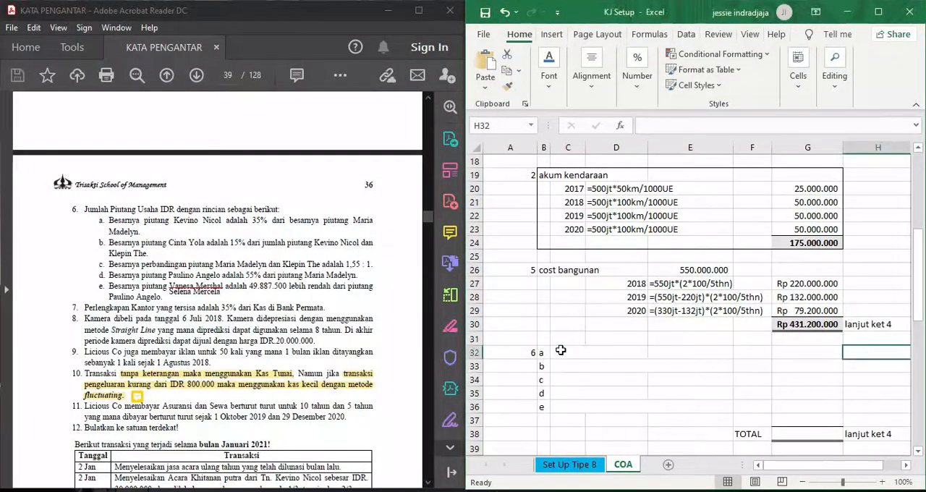
left_click_drag(560, 352, 756, 353)
left_click(549, 72)
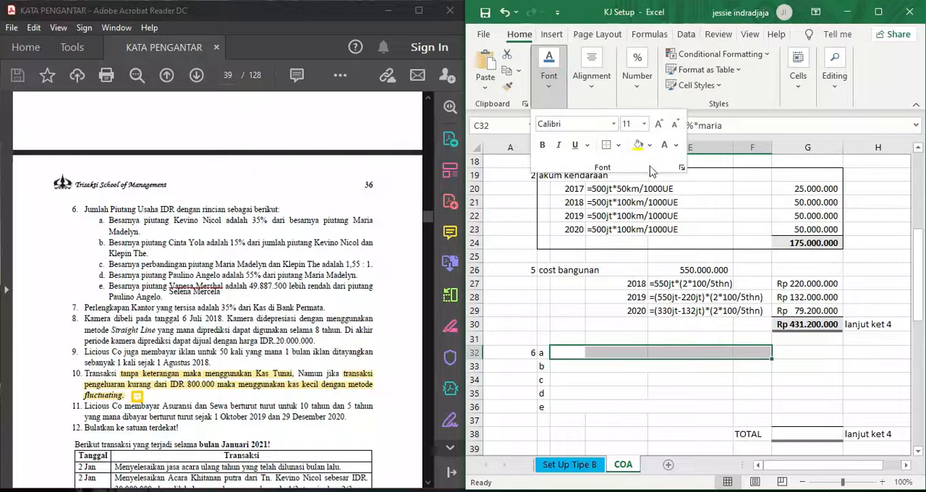
left_click(676, 144)
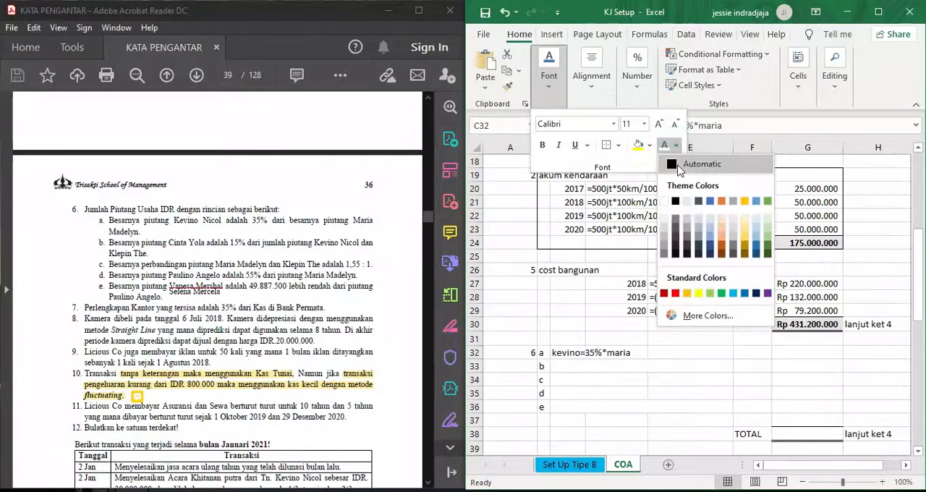
left_click(677, 166)
left_click(798, 354)
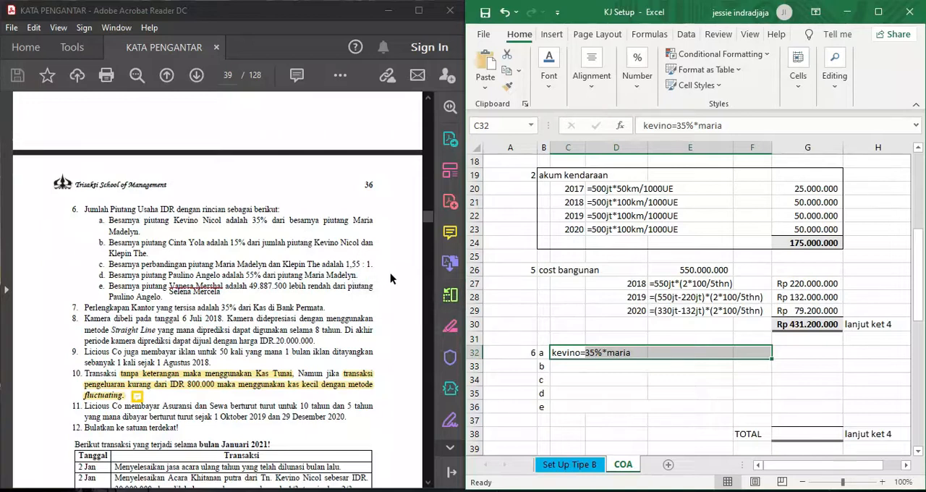
- Reveal the hidden note 6b calculation in C33:F33 with a black font colour
left_click(568, 367)
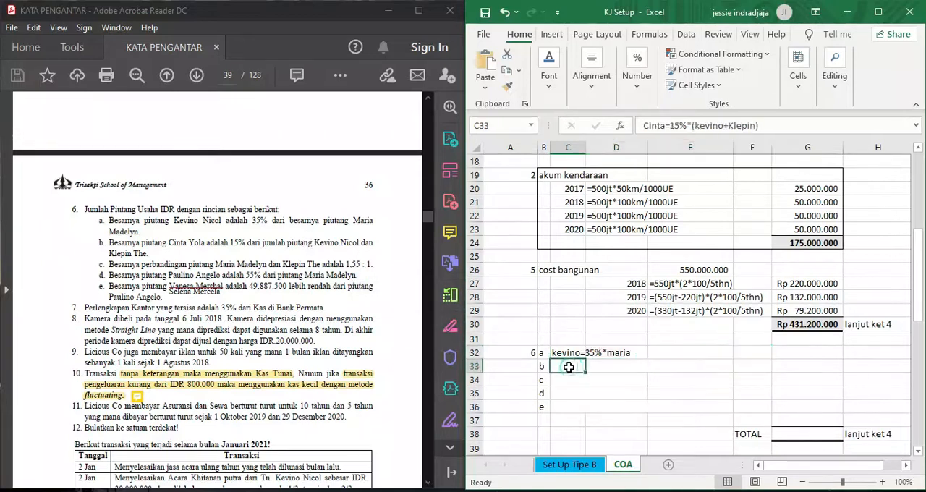
left_click(754, 365, "shift")
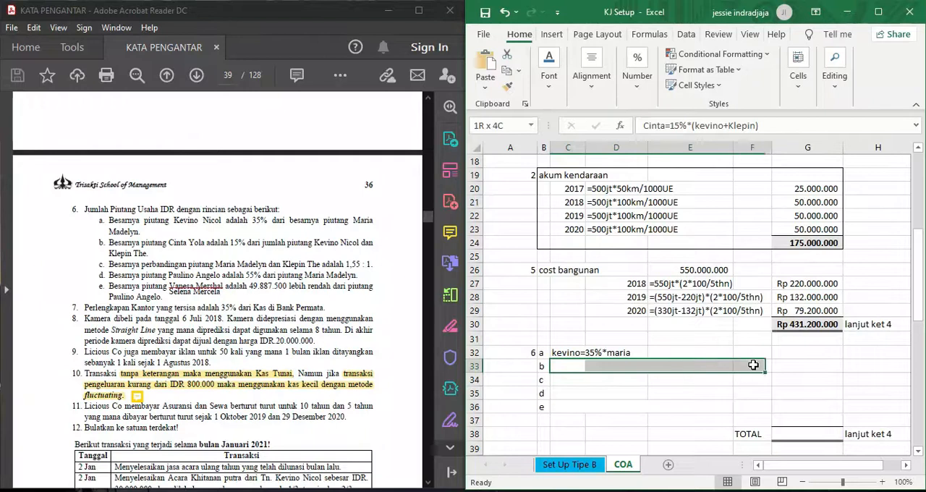
left_click(549, 72)
left_click(664, 145)
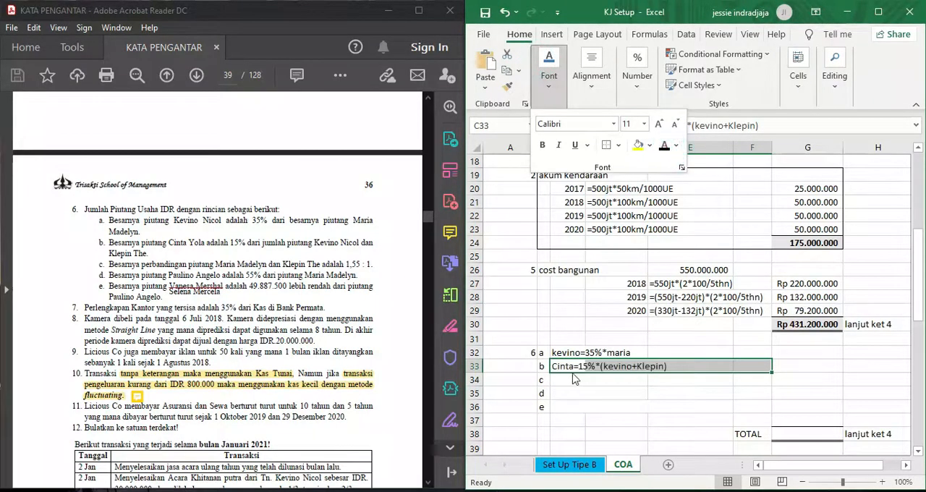
- Check the customer balances in the PDF and reveal the hidden note 6c ratio in C34 with a black font colour
left_click(566, 378)
left_click(566, 378)
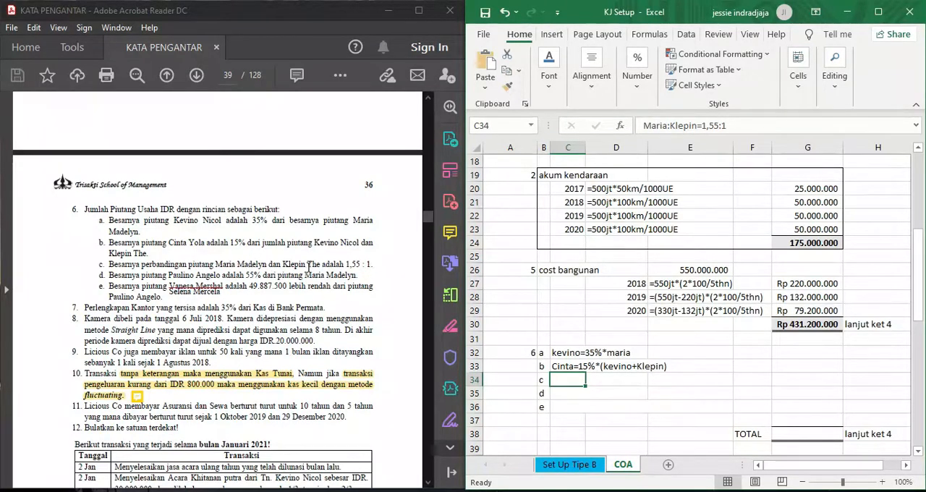
scroll(321, 276, "up", 15)
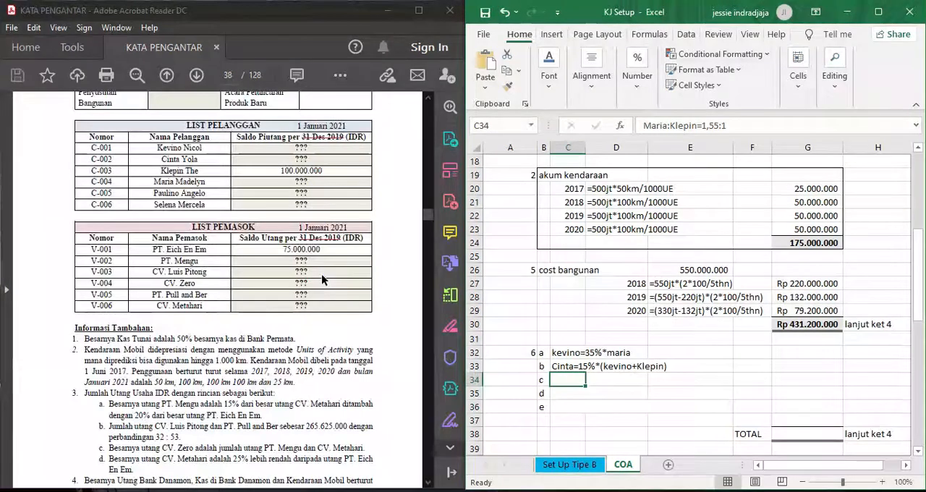
scroll(309, 199, "down", 15)
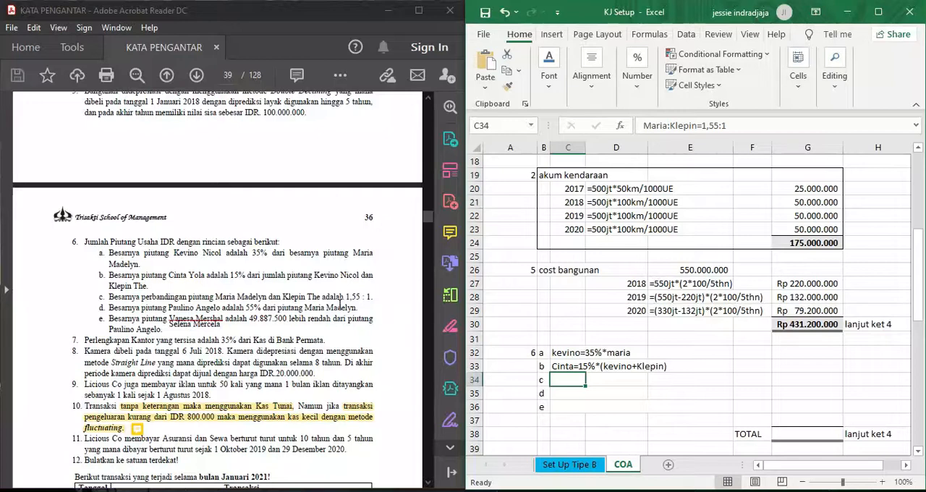
left_click(551, 76)
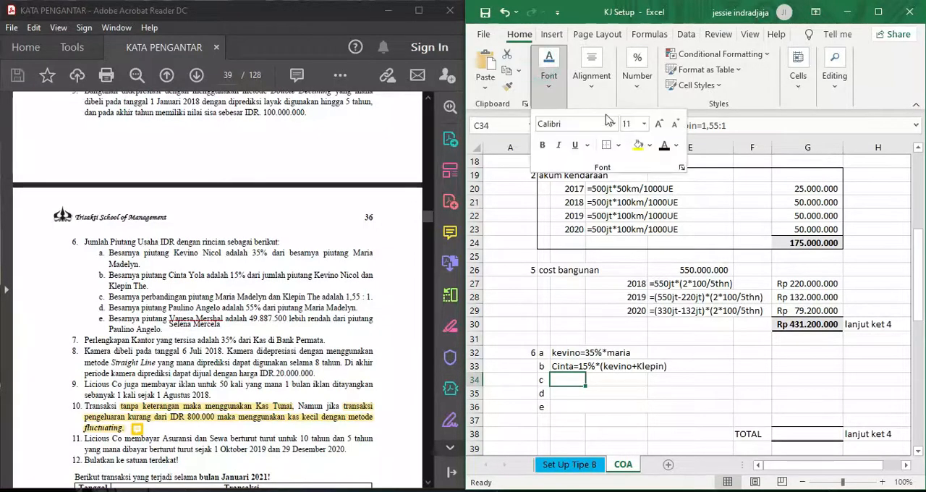
left_click(666, 147)
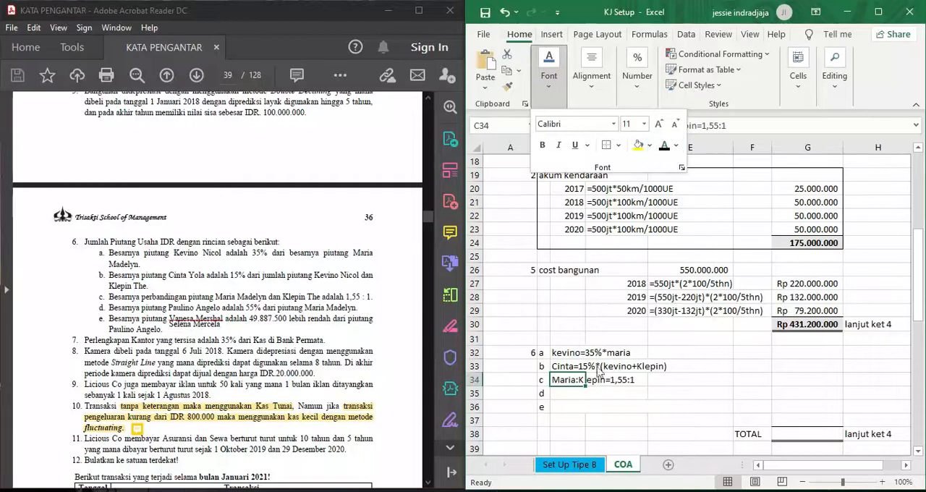
left_click(642, 380)
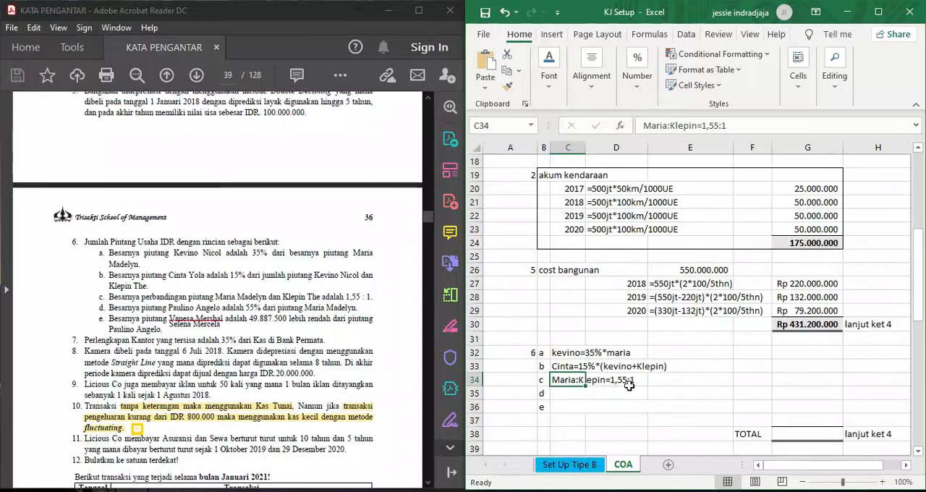
- Reveal the hidden note 6c receivable amount in G34 with a black font colour
left_click(799, 383)
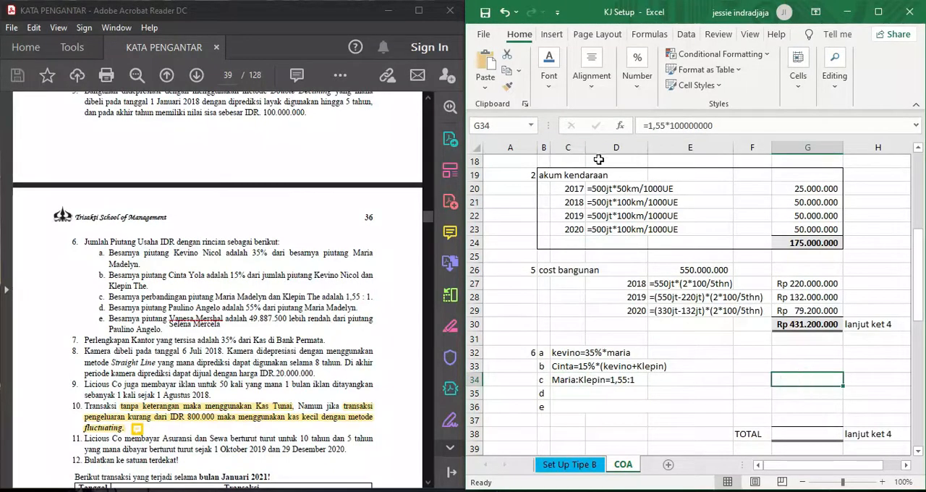
left_click(549, 72)
left_click(665, 146)
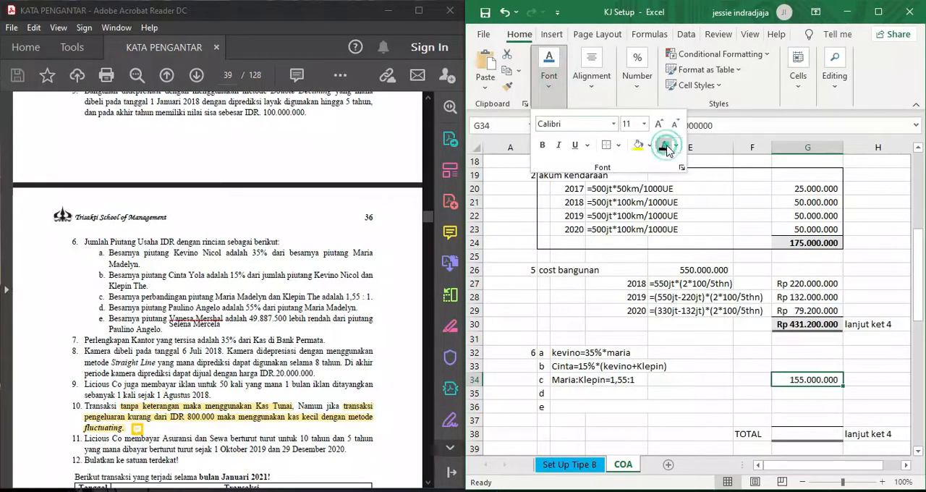
left_click(866, 387)
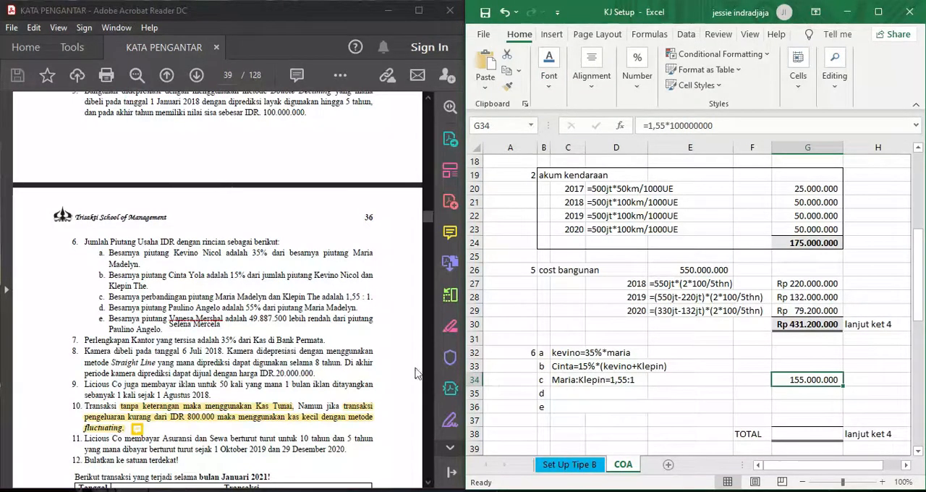
- Reveal the hidden note 6d calculation in C35 with a black font colour
scroll(316, 340, "down", 1)
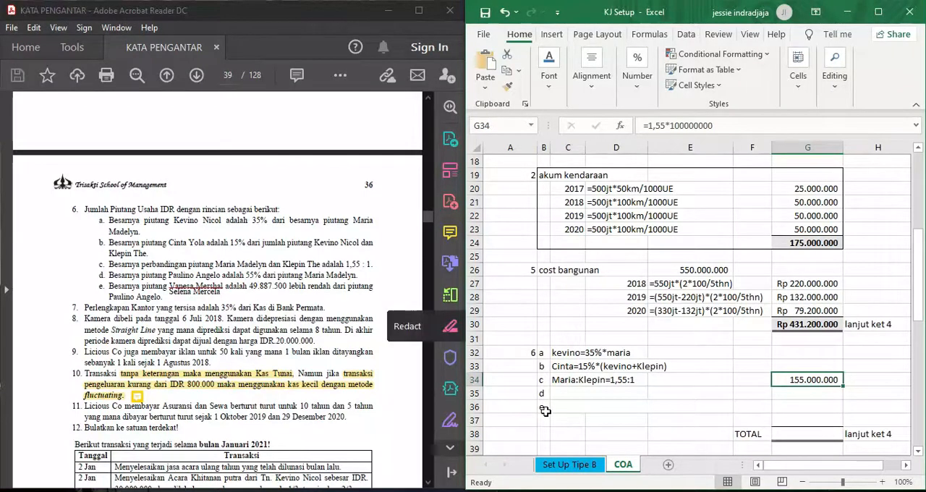
left_click(566, 394)
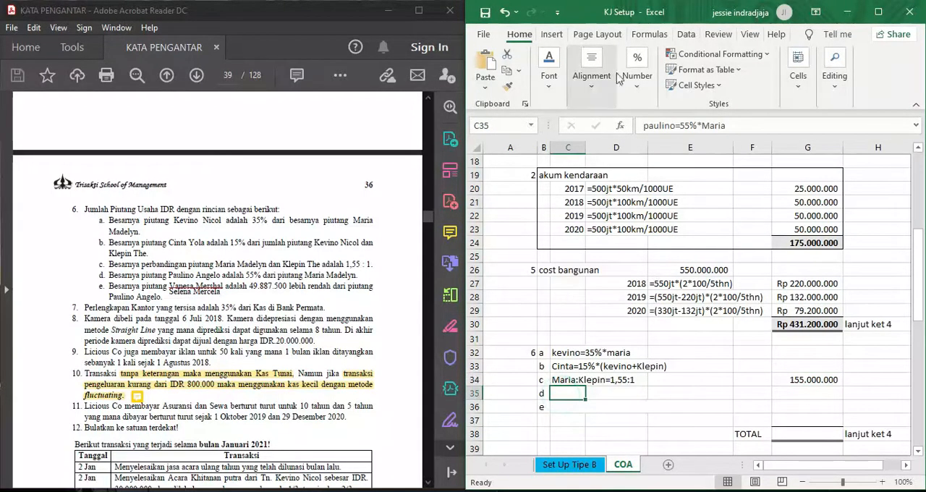
left_click(549, 72)
left_click(665, 145)
left_click(567, 380)
- Reveal the hidden note 6d receivable amount in G35 with a black font colour
left_click(791, 396)
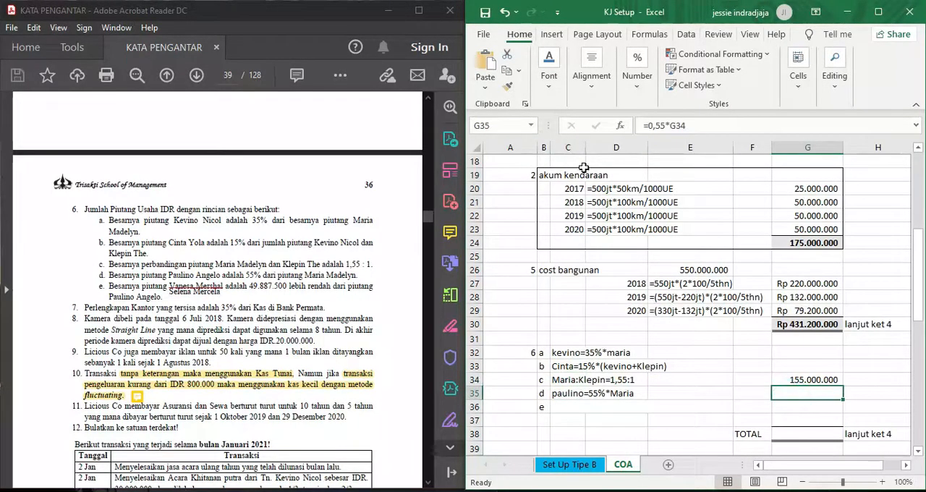
left_click(549, 72)
left_click(665, 148)
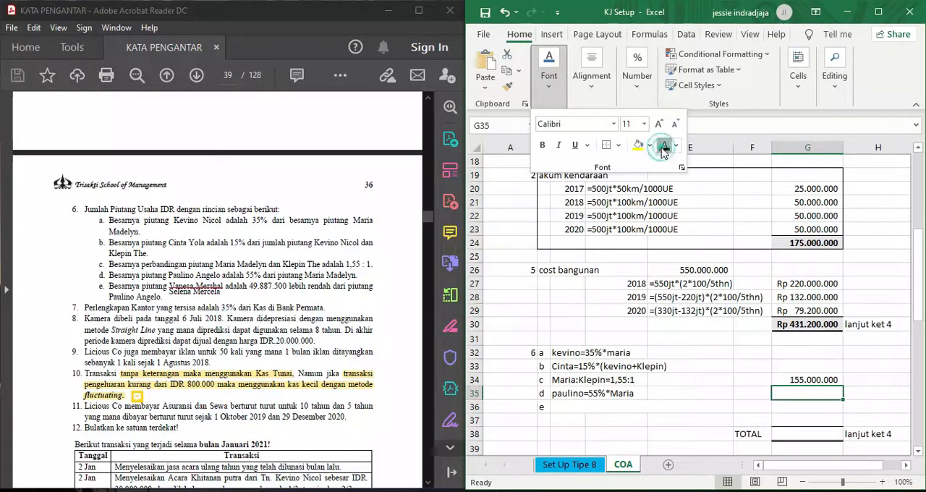
left_click(559, 396)
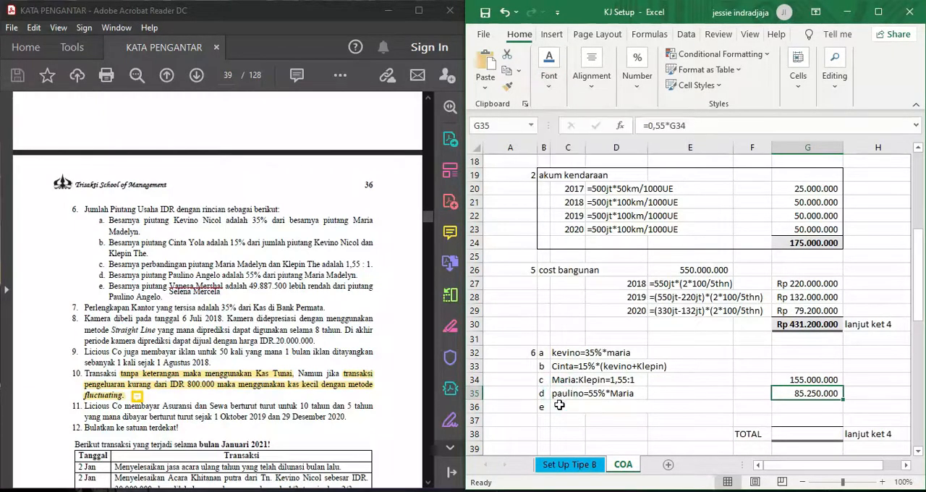
- Reveal the hidden note 6e calculation and amount in C36:G36 with a black font colour and check the formula in G36
left_click(561, 407)
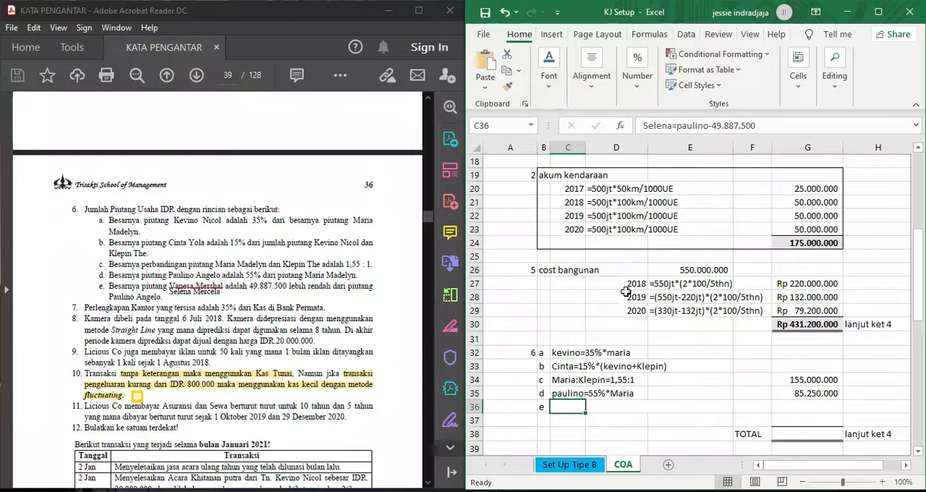
key("shift+Right")
key("shift+Right")
key("shift+Right")
key("shift+Right")
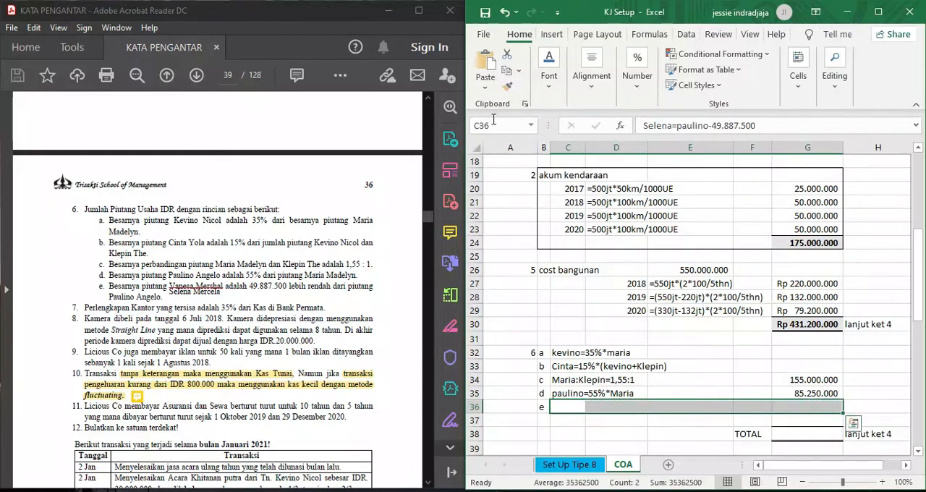
left_click(558, 77)
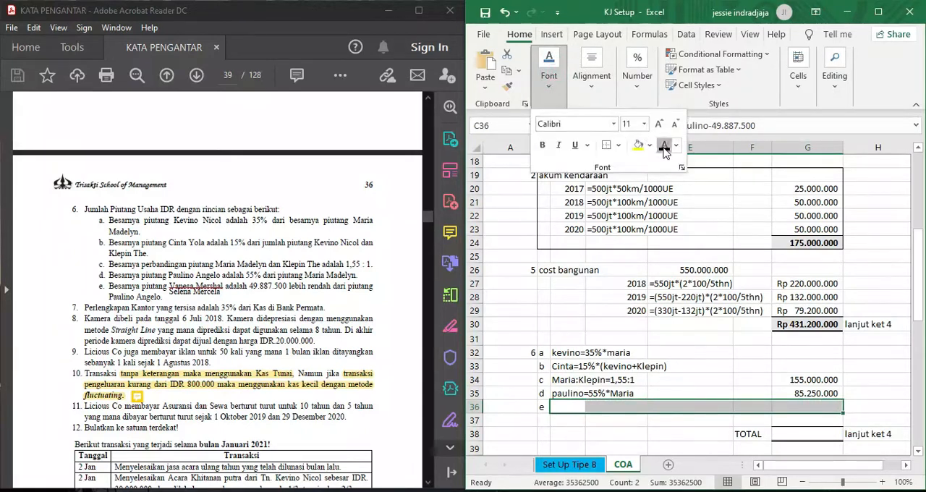
left_click(563, 415)
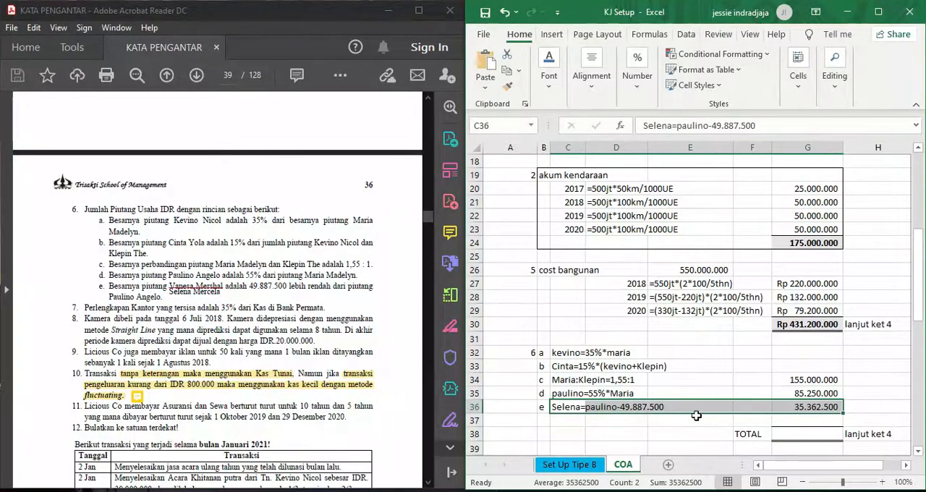
left_click(803, 406)
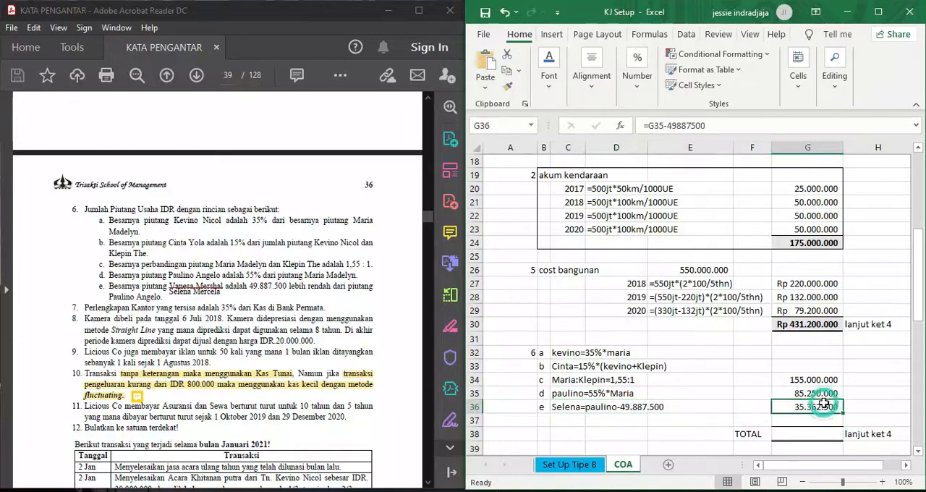
- Reveal the hidden row for the customer balance given in the exercise, C37:G37, with a black font colour
left_click(568, 420)
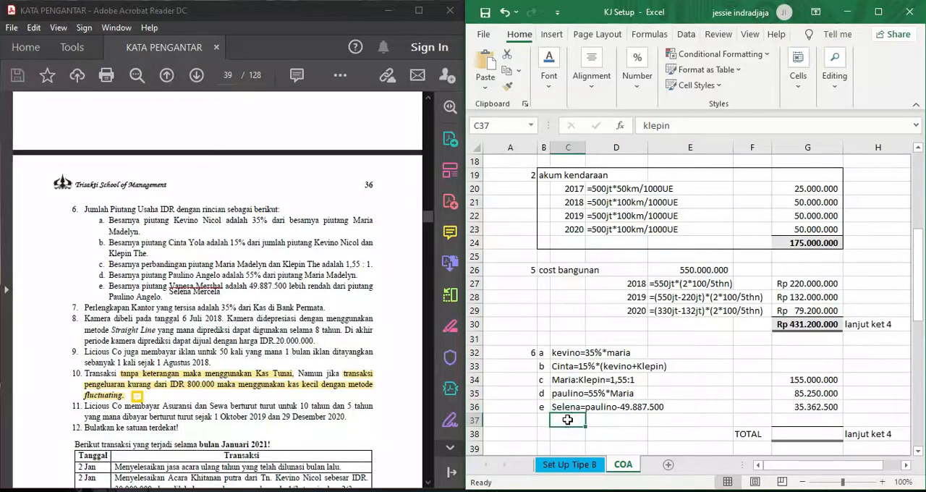
key("shift+Right")
key("shift+Right")
key("shift+Right")
key("shift+Right")
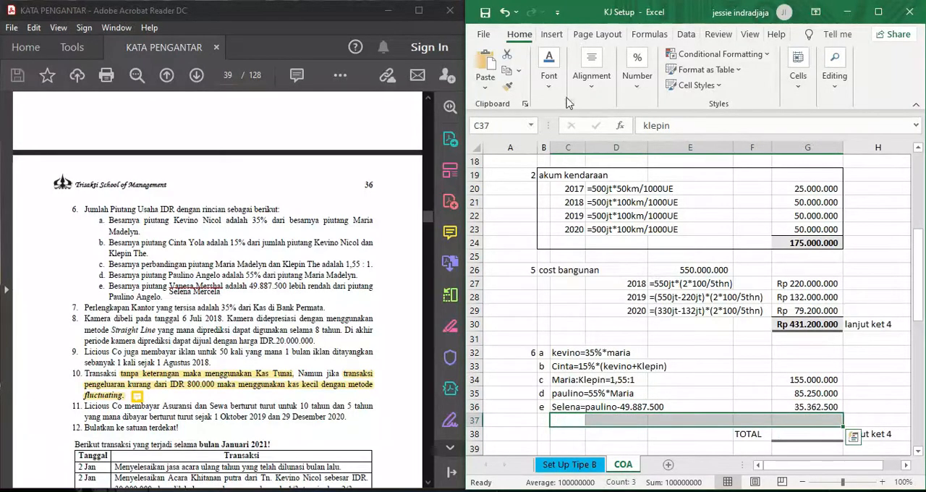
left_click(559, 94)
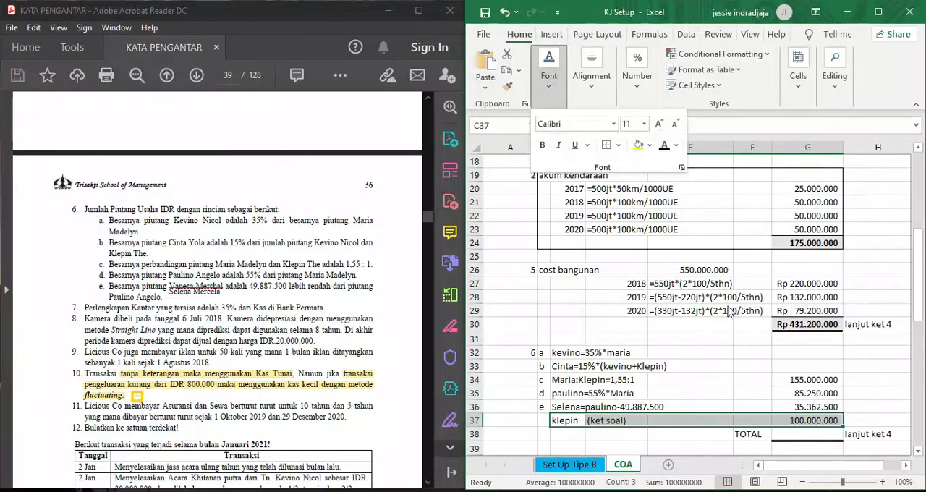
left_click(699, 414)
left_click(672, 405)
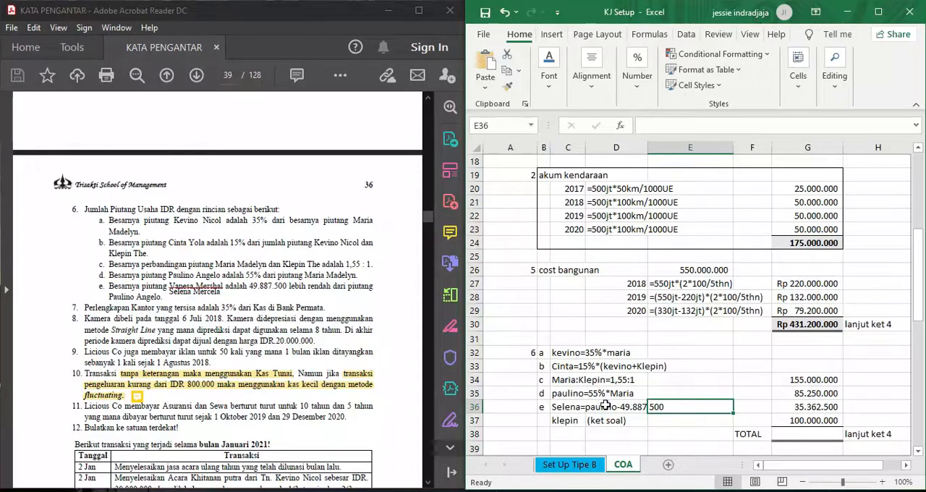
- Reveal the hidden note 6a receivable amount in G32 with a black font colour and inspect its formula
left_click(809, 379)
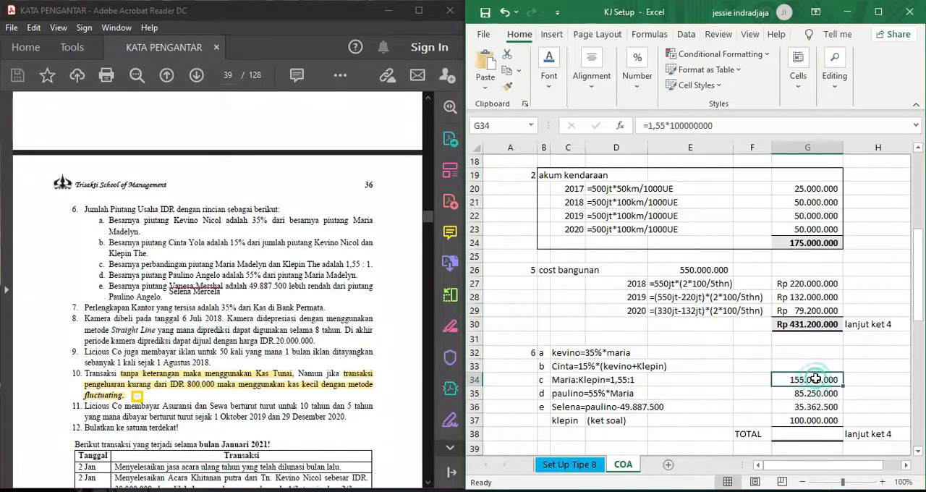
left_click(794, 354)
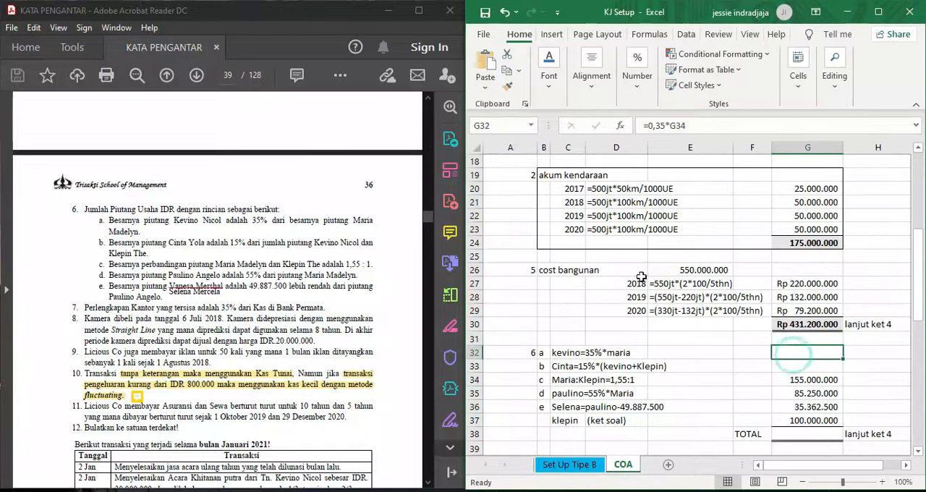
left_click(544, 85)
left_click(664, 147)
left_click(797, 352)
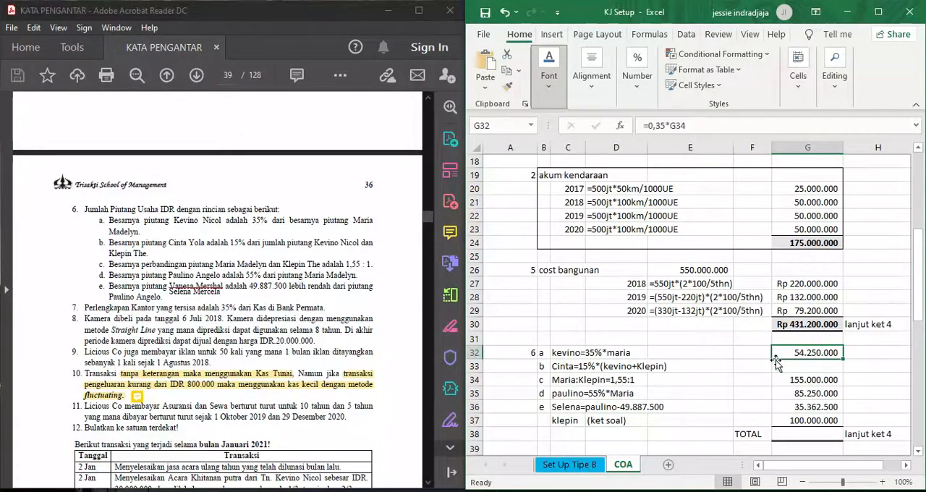
left_click(709, 128)
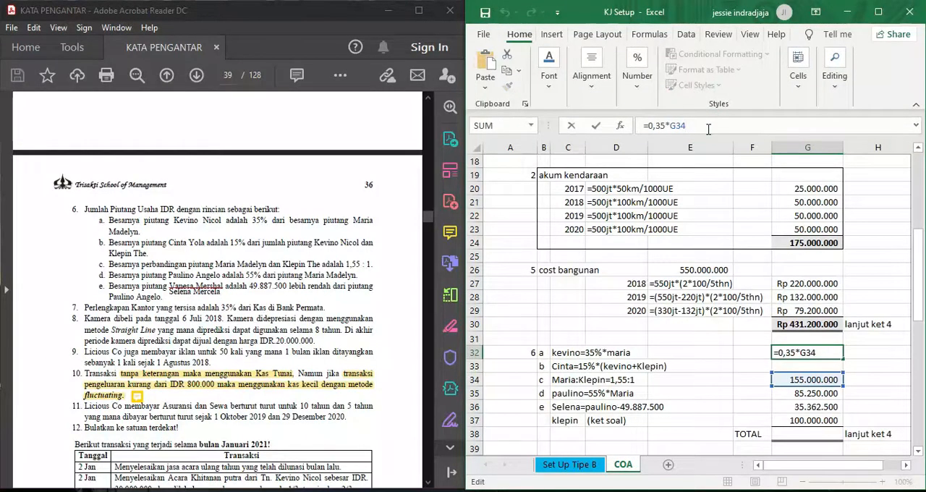
key("Return")
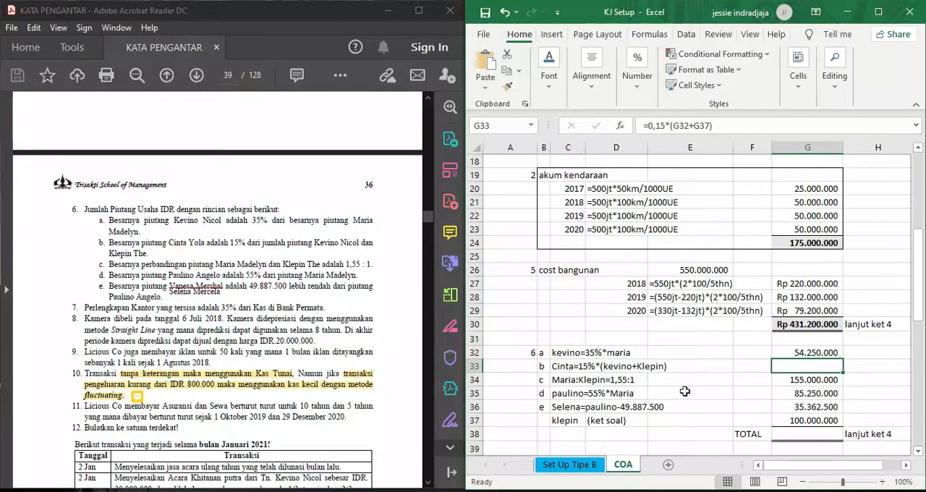
- Reveal the hidden note 6b amount in G33 and the receivables total in G38 with a black font colour
left_click(563, 72)
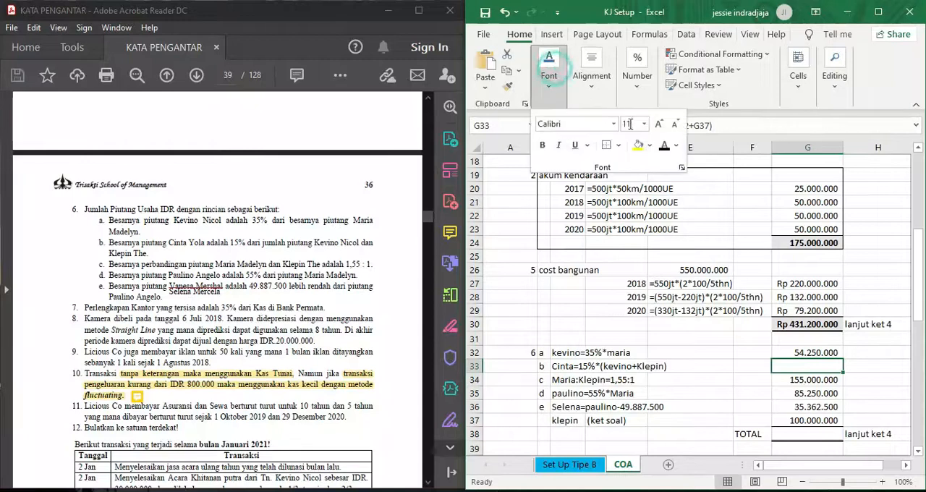
left_click(664, 145)
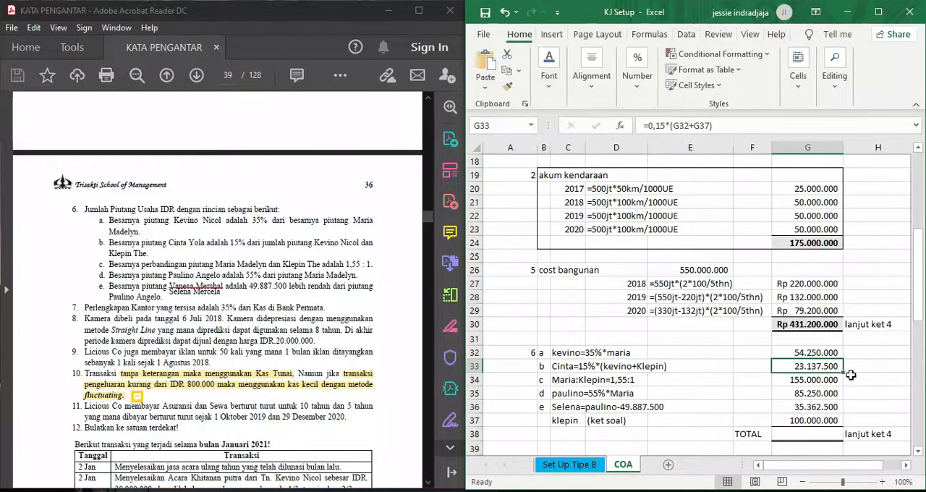
left_click(816, 433)
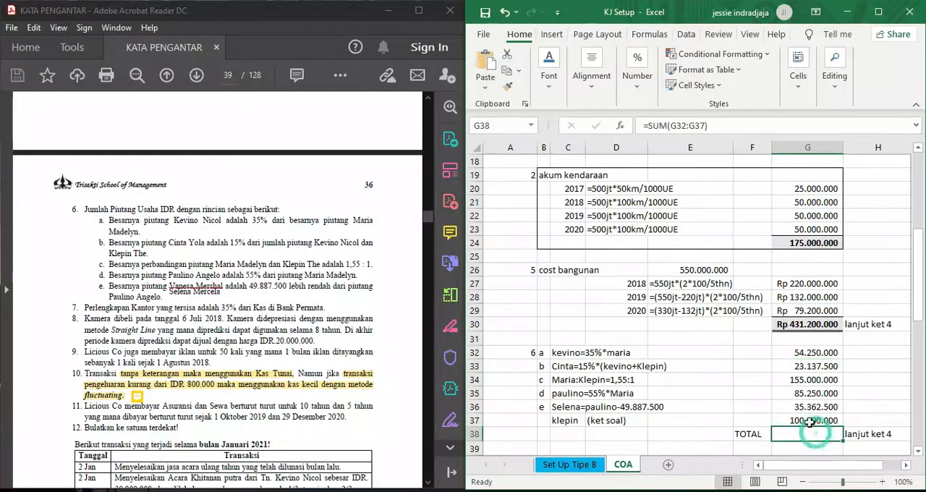
left_click(550, 81)
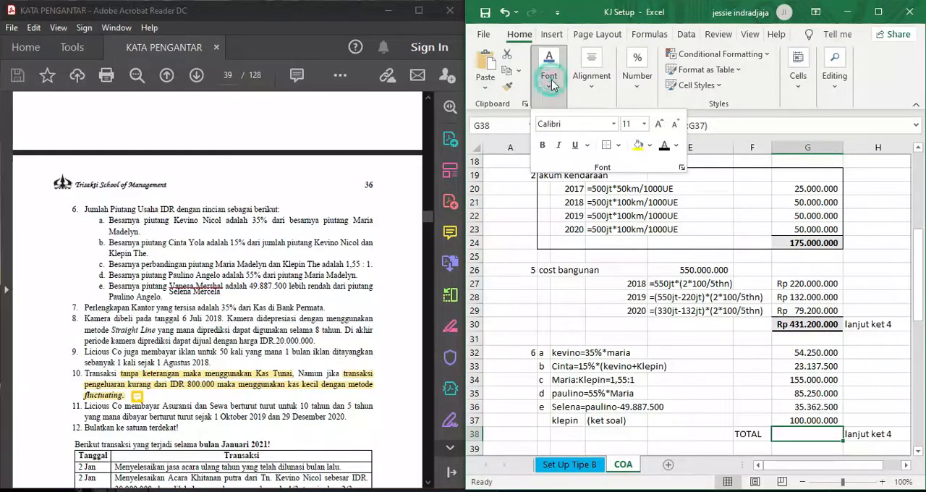
left_click(665, 145)
left_click(870, 418)
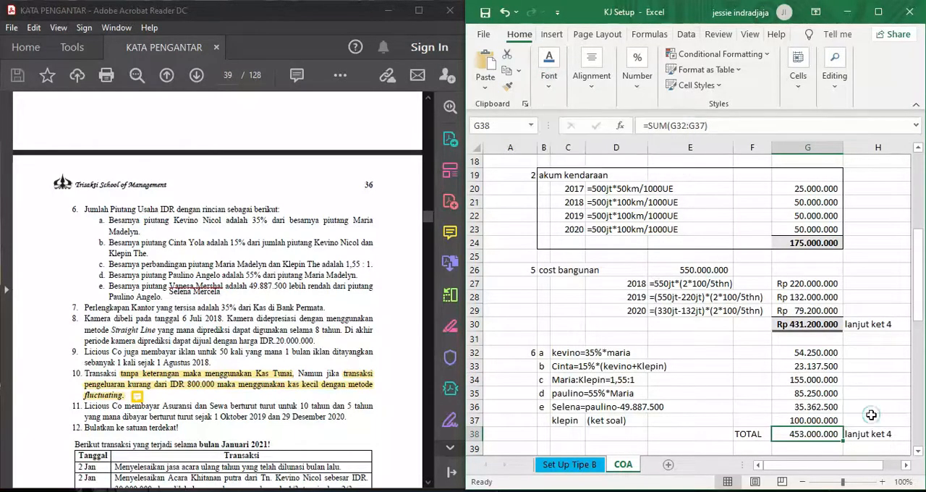
left_click(868, 419)
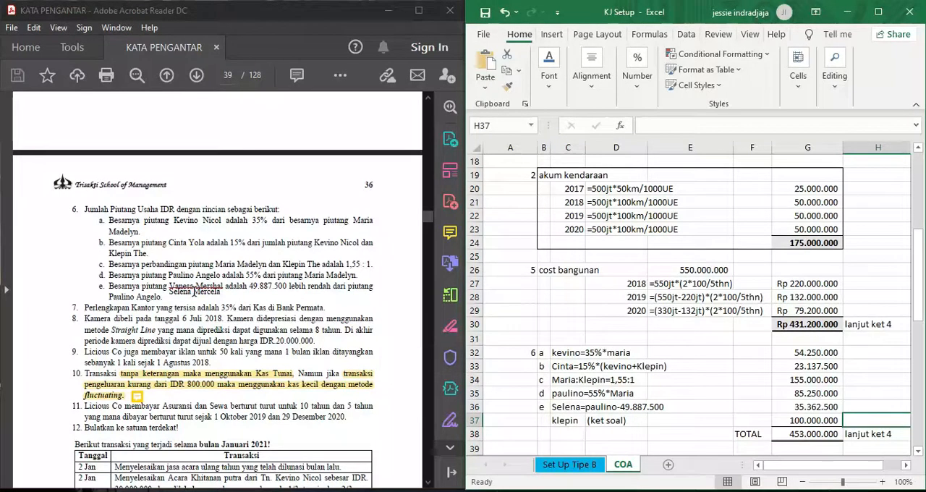
- Return to note 4 in the PDF and the sheet, and reveal the hidden Bank Danamon amount in G16 with a black font colour
scroll(194, 296, "up", 5)
scroll(194, 291, "up", 1)
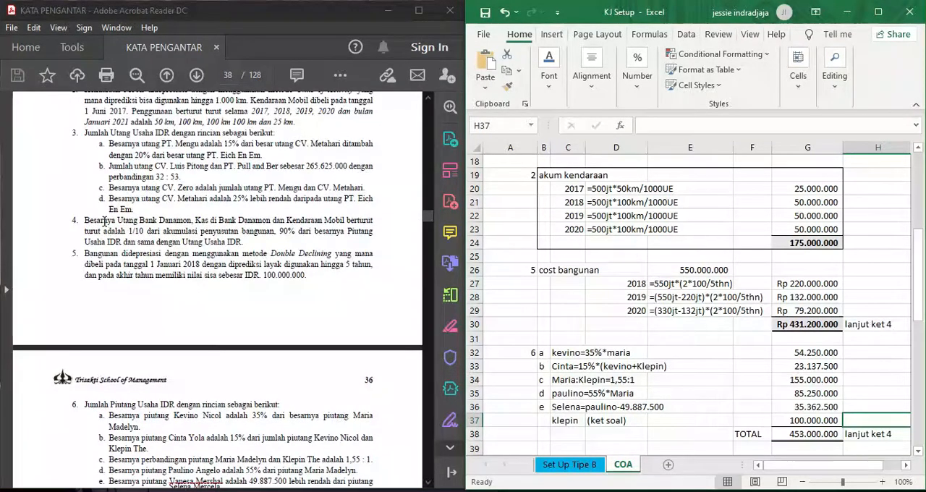
scroll(604, 326, "up", 2)
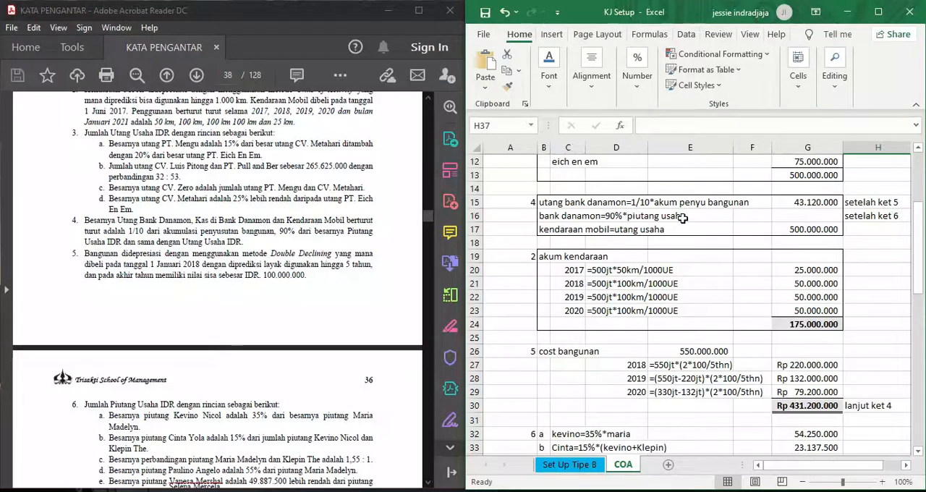
scroll(305, 251, "up", 5)
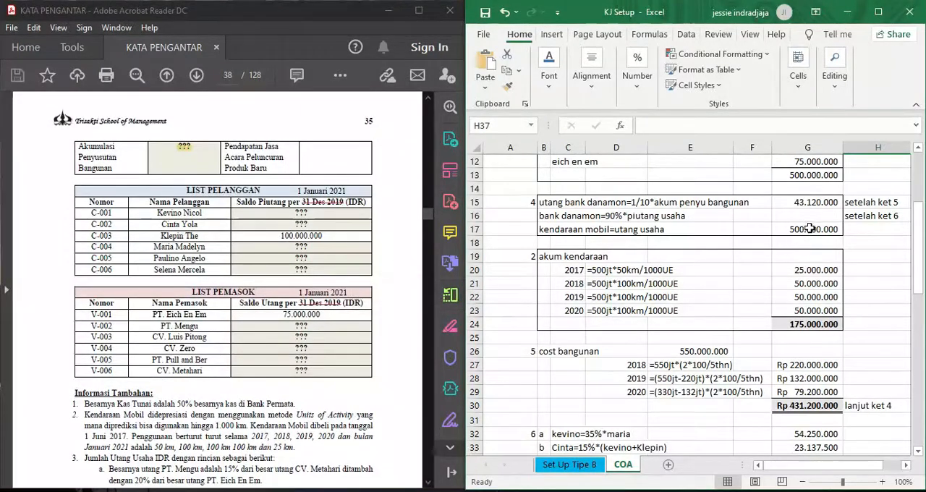
scroll(803, 291, "down", 3)
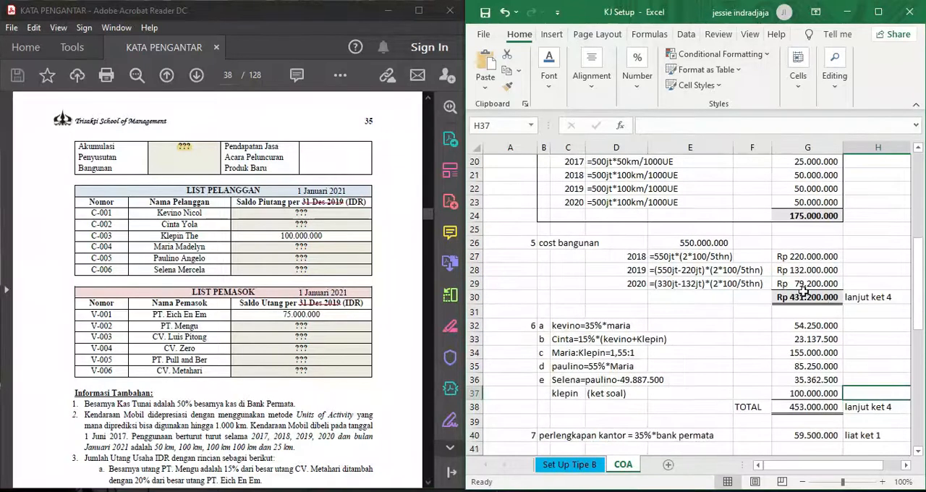
scroll(803, 361, "up", 5)
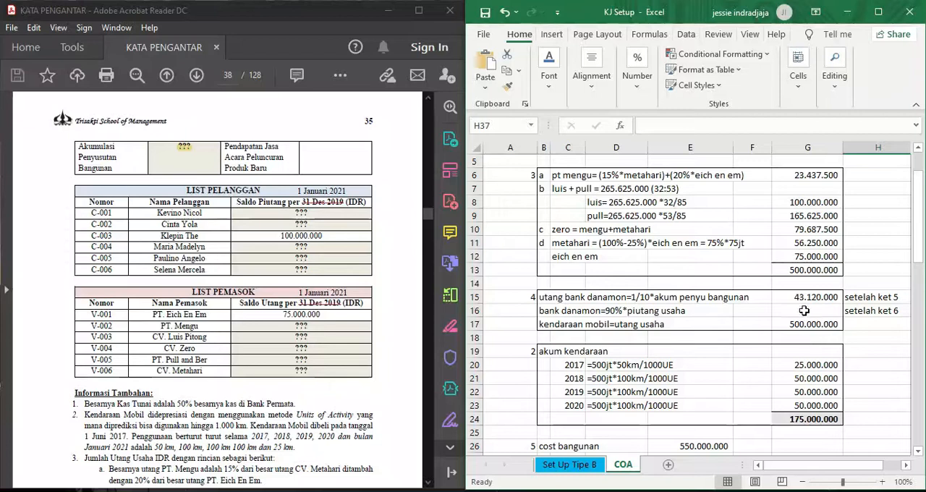
left_click(805, 311)
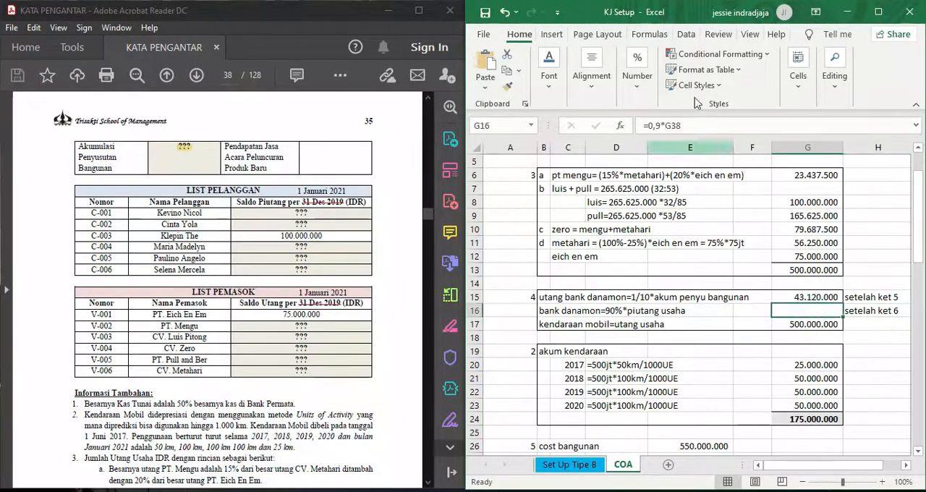
left_click(549, 72)
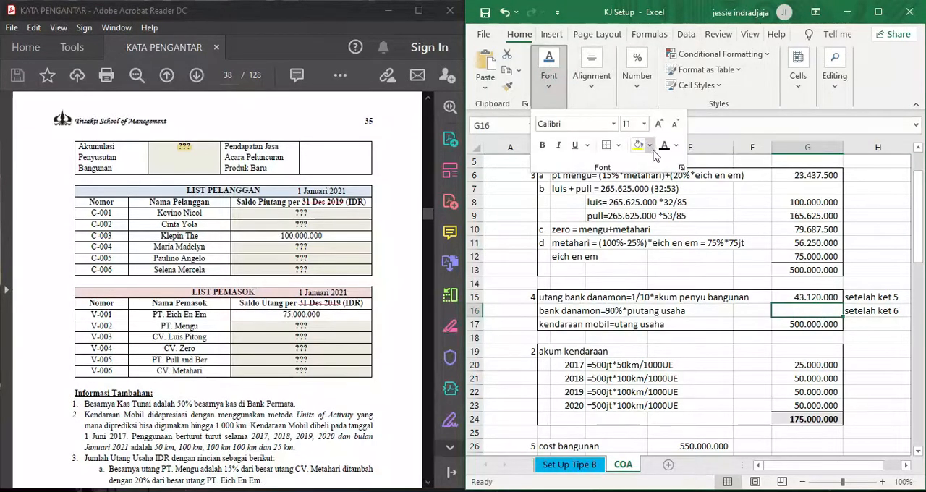
left_click(858, 364)
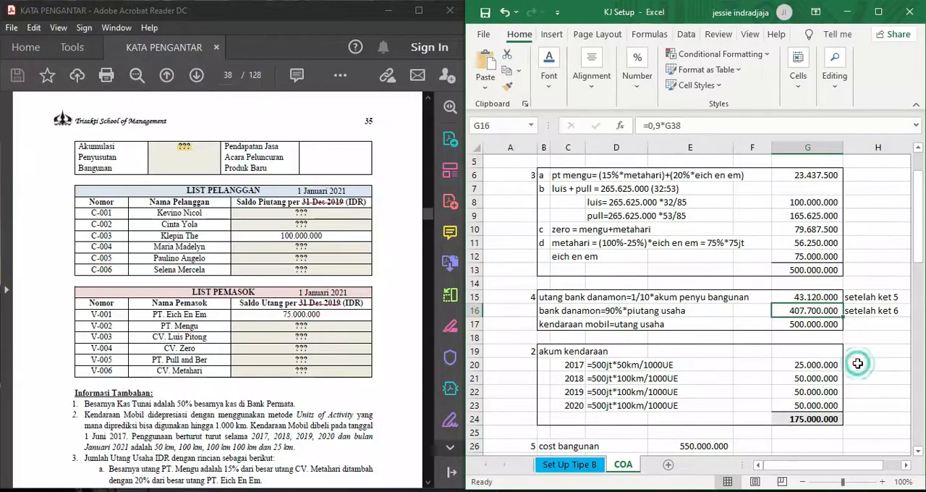
- Find note 7 on office supplies in the PDF and compare it with the Bank Permata and office supplies rows in the sheet
scroll(858, 363, "down", 4)
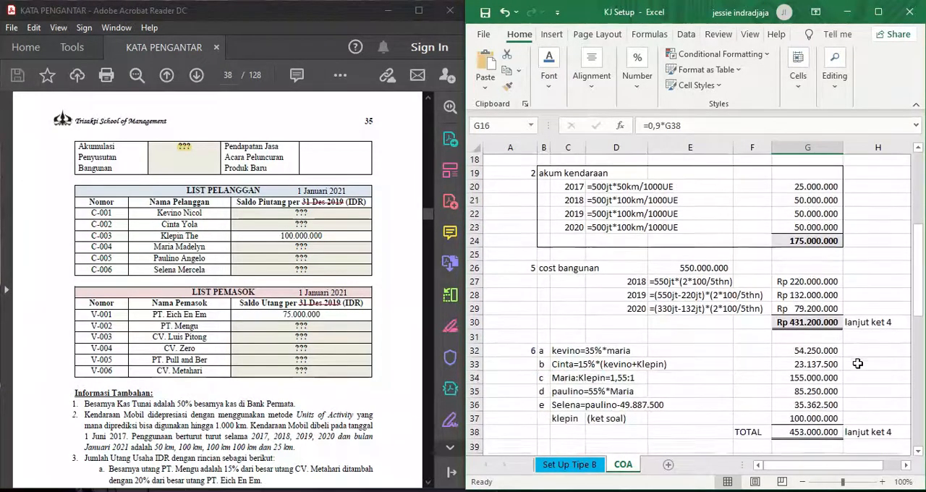
scroll(335, 322, "down", 5)
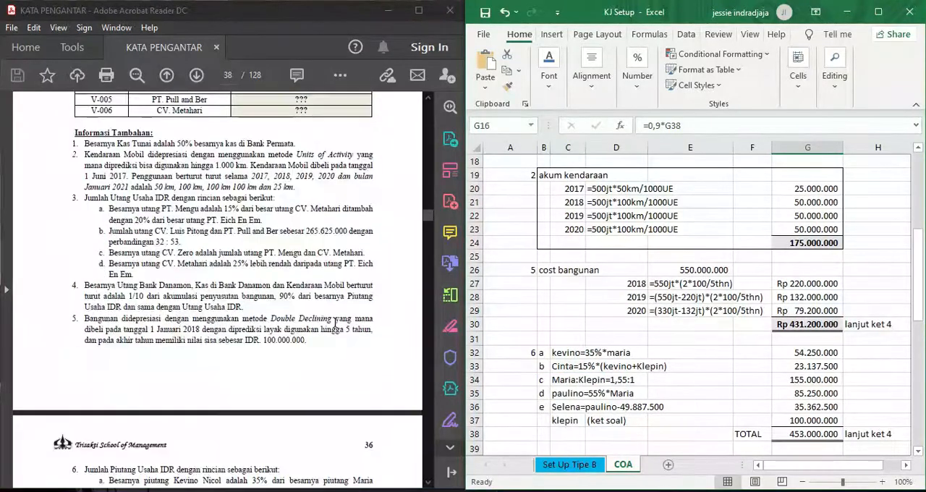
scroll(335, 322, "down", 5)
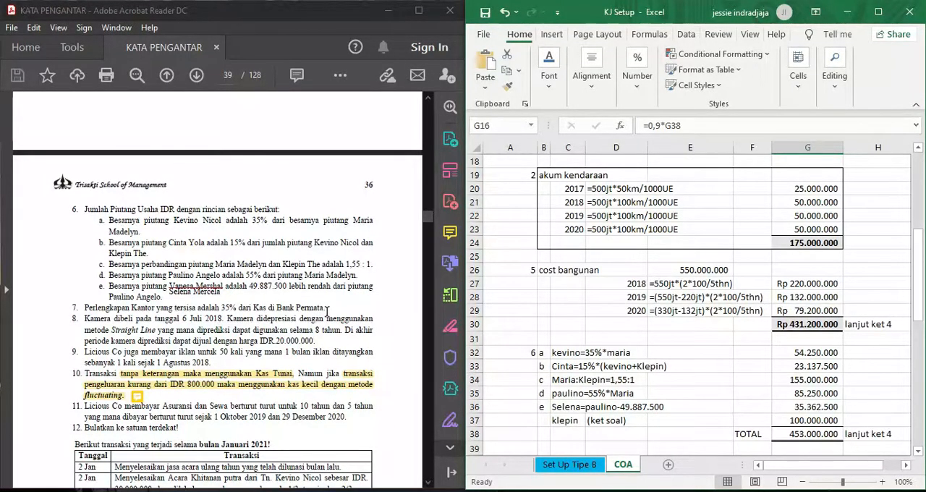
scroll(695, 316, "up", 3)
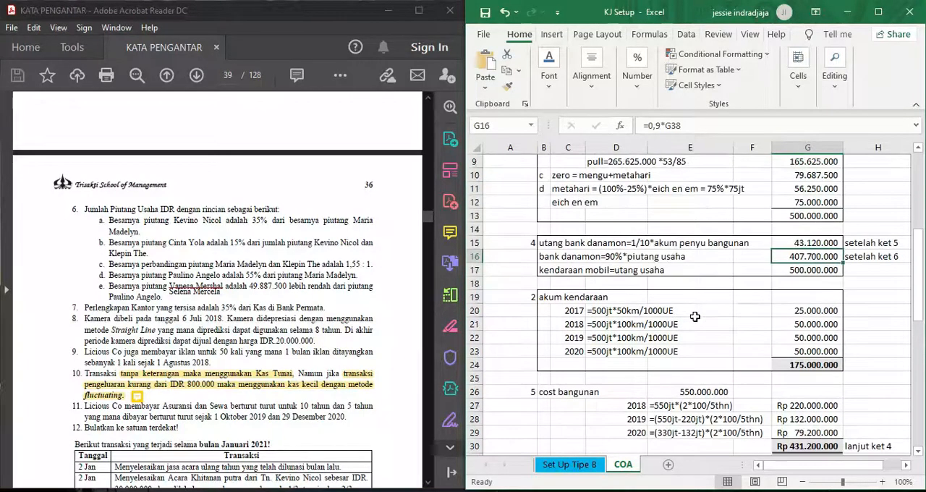
scroll(695, 316, "up", 3)
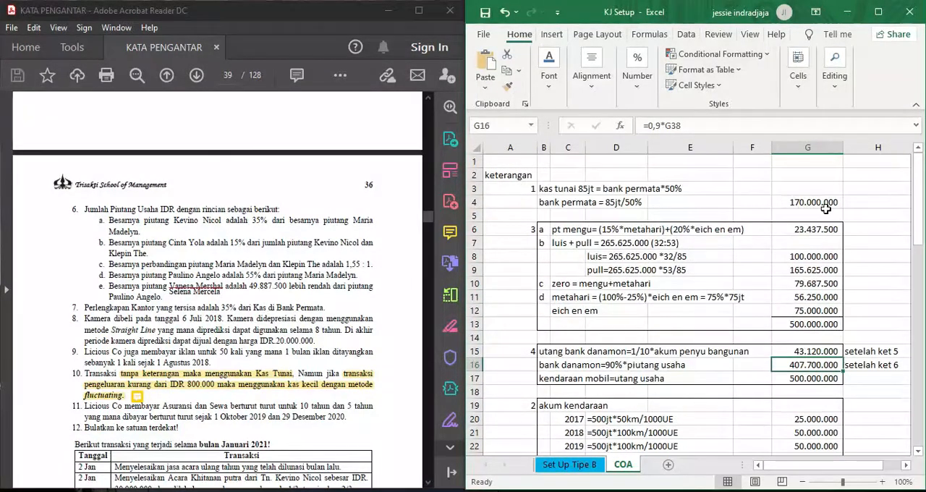
scroll(826, 210, "down", 8)
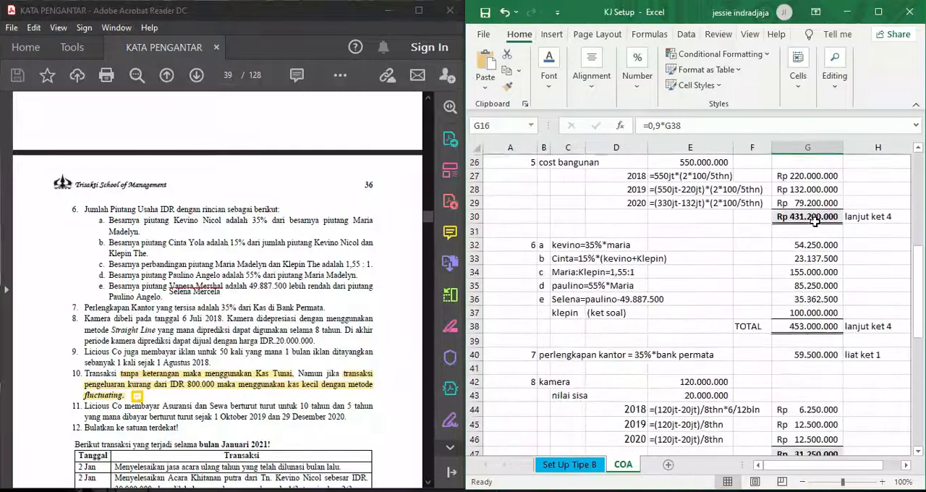
scroll(645, 409, "up", 1)
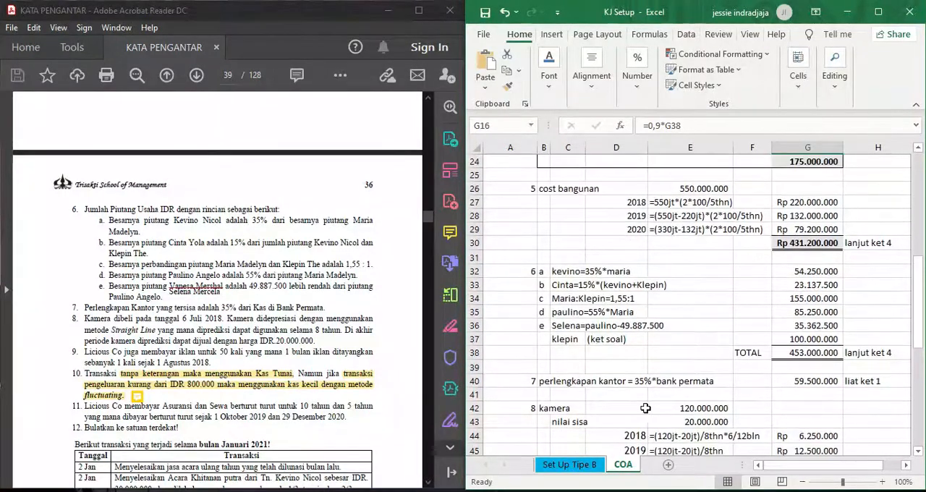
- Inspect the office supplies formula in G40 and trace it to the Bank Permata amount it references
left_click(811, 382)
double_click(832, 381)
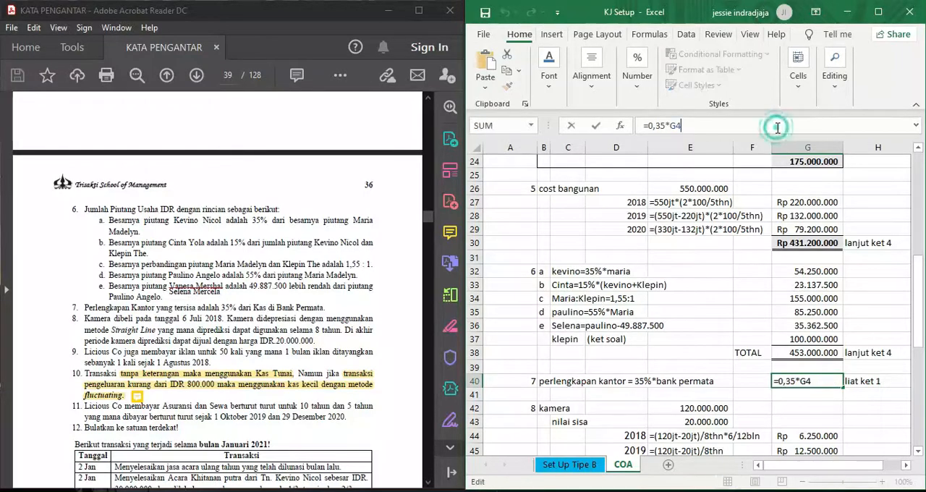
scroll(868, 268, "up", 8)
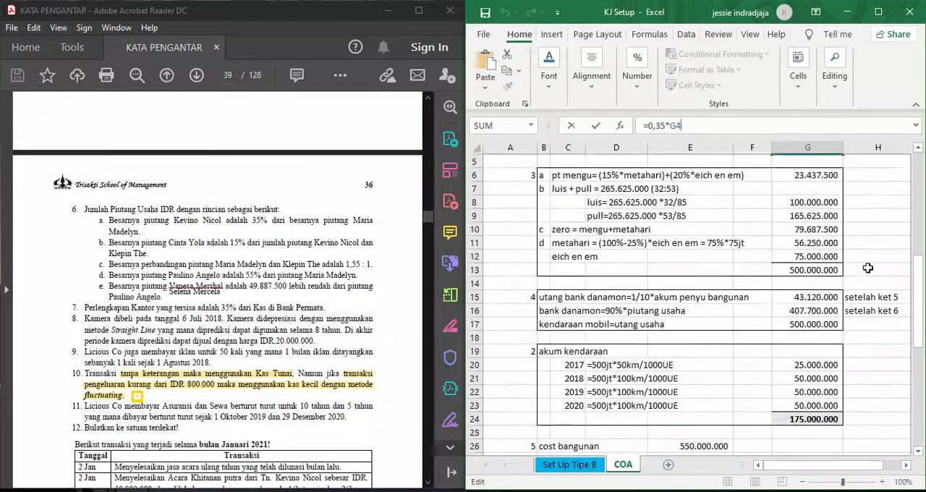
scroll(832, 300, "down", 7)
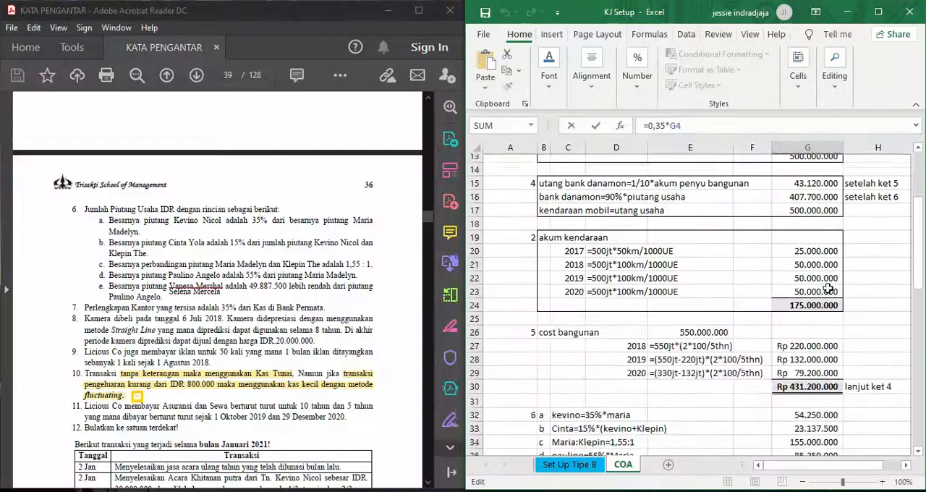
key("Return")
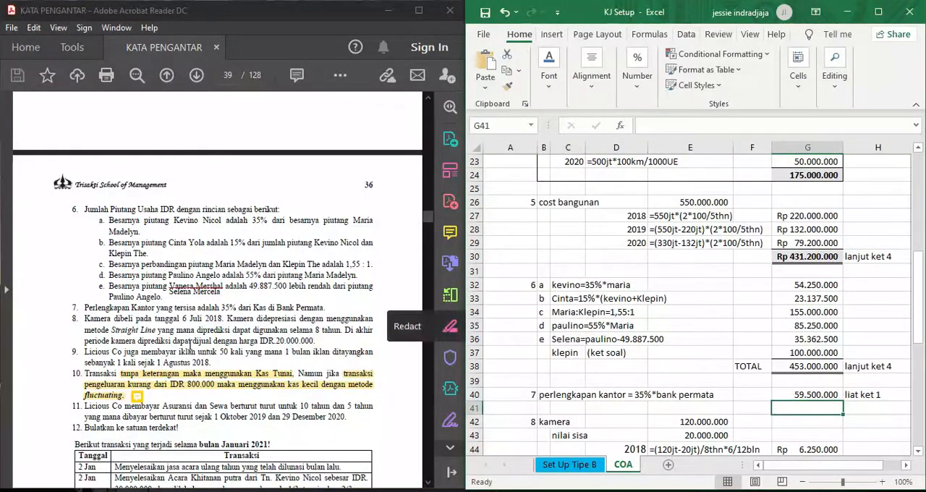
- Read note 8 on the camera and match the camera cost in E42 with the Kamera balance in the PDF's account table
scroll(159, 350, "down", 1)
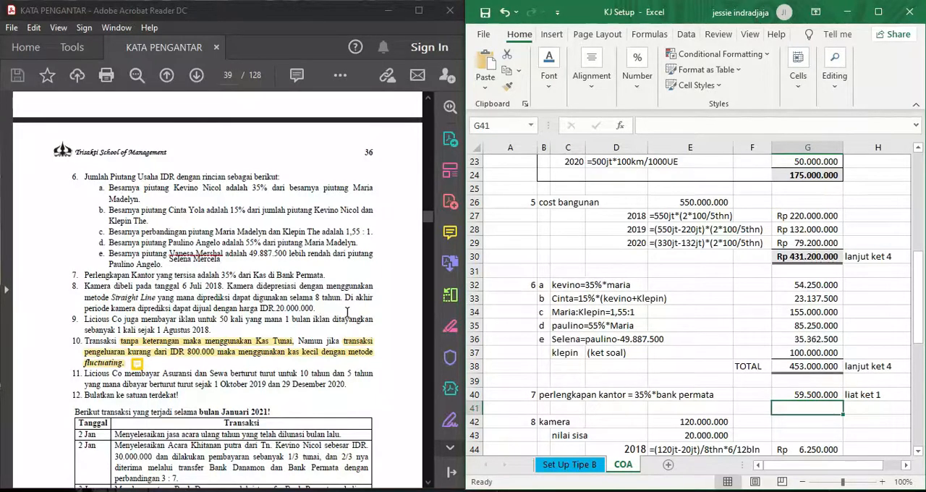
scroll(657, 330, "down", 1)
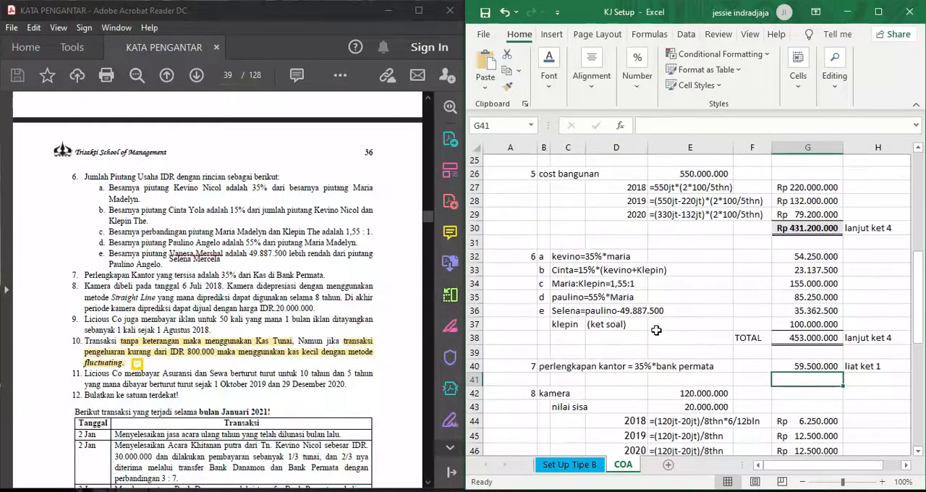
scroll(656, 330, "down", 1)
left_click(708, 368)
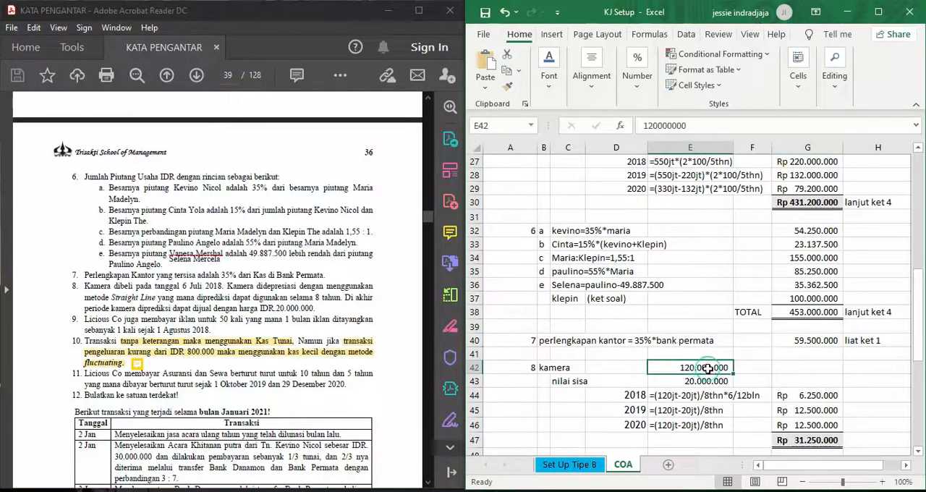
scroll(280, 233, "up", 10)
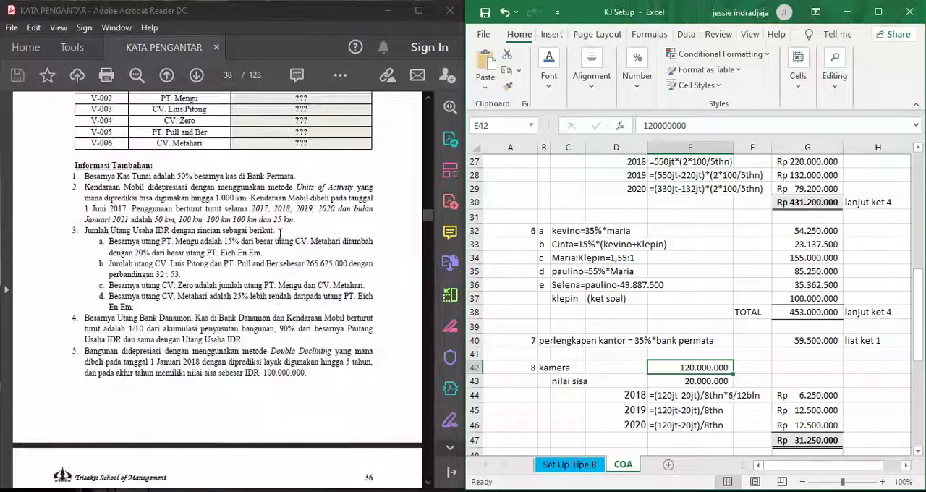
scroll(280, 233, "up", 8)
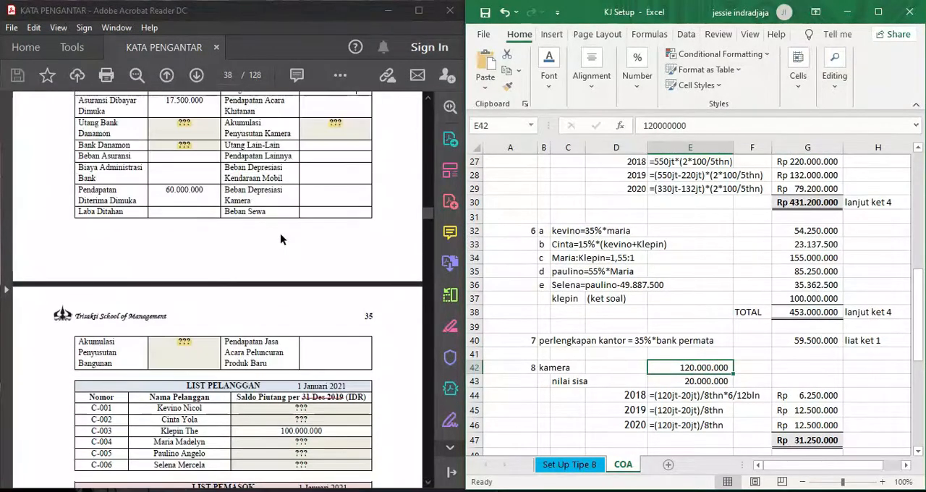
scroll(280, 231, "up", 3)
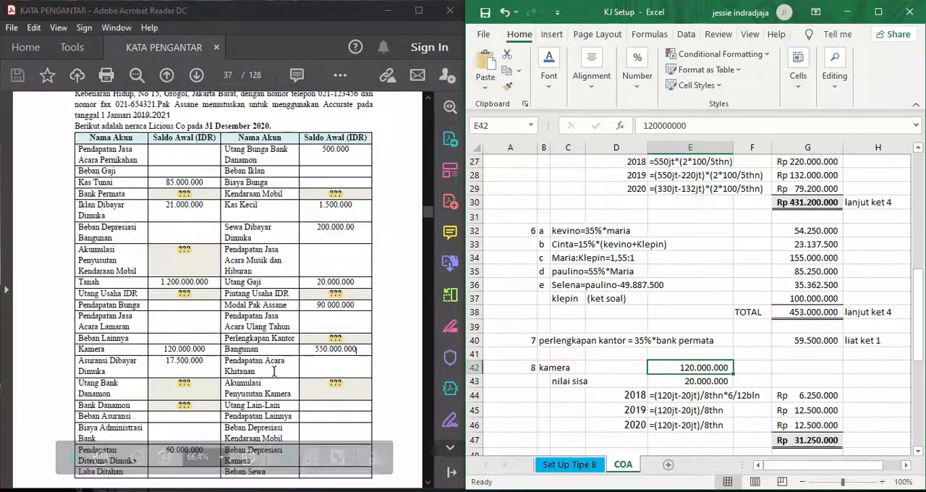
left_click_drag(218, 356, 78, 350)
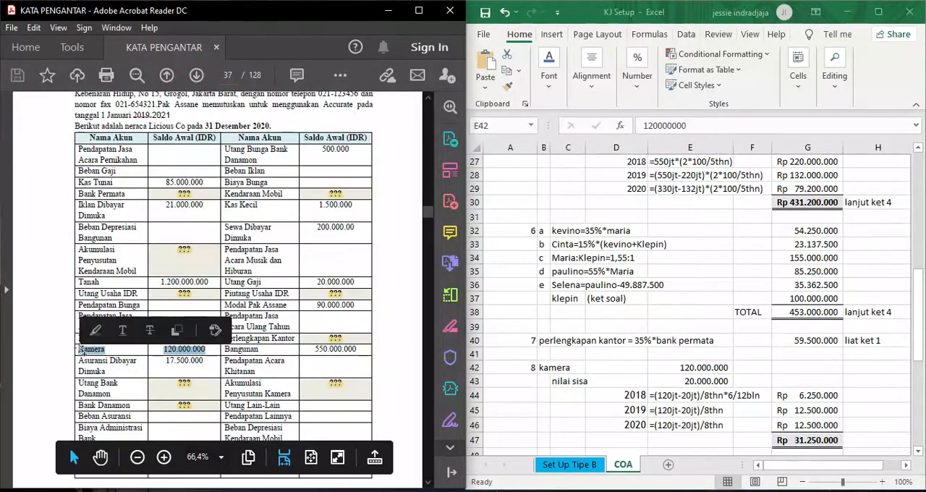
left_click(399, 353)
- Return to note 8 in the PDF and examine the residual value, the 2018 to 2020 camera depreciation calculations and their total in G47
scroll(295, 289, "down", 12)
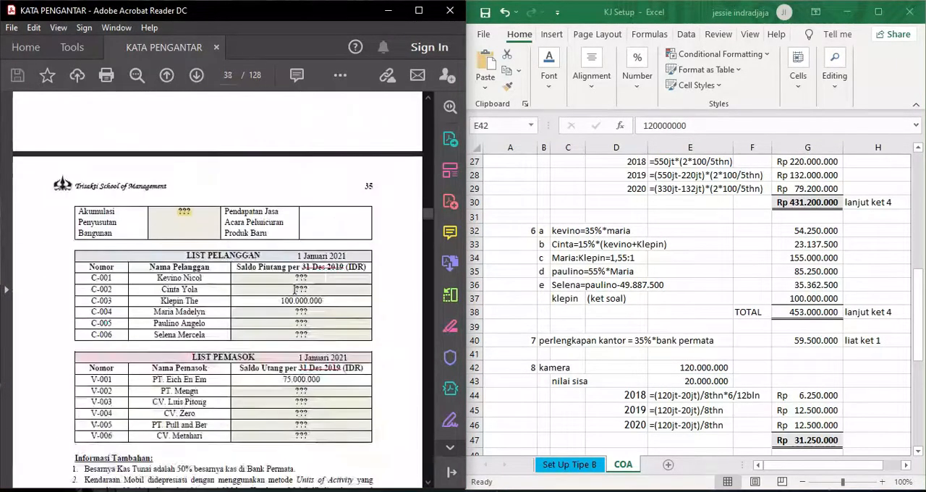
scroll(294, 289, "down", 7)
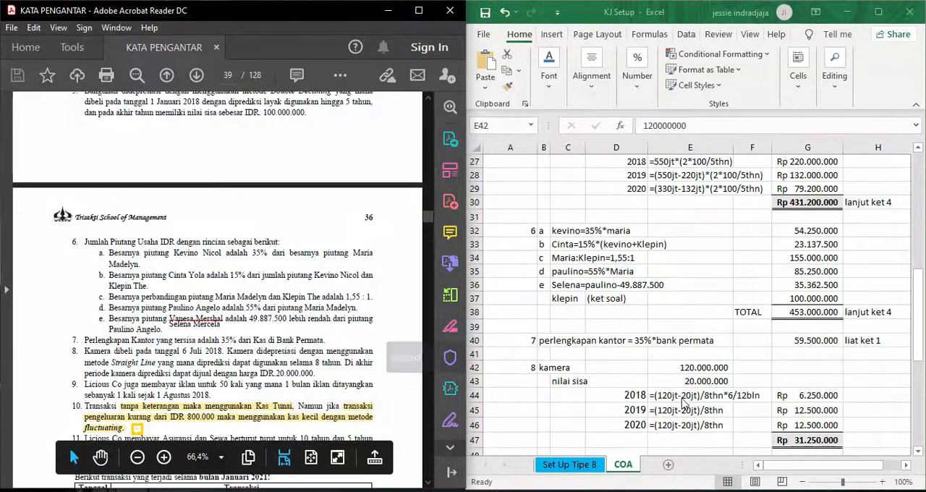
left_click(629, 398)
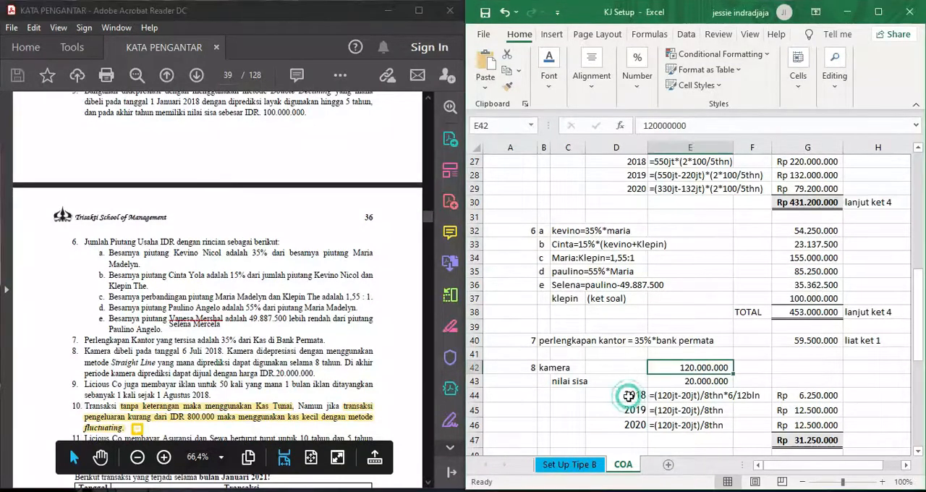
left_click(671, 397)
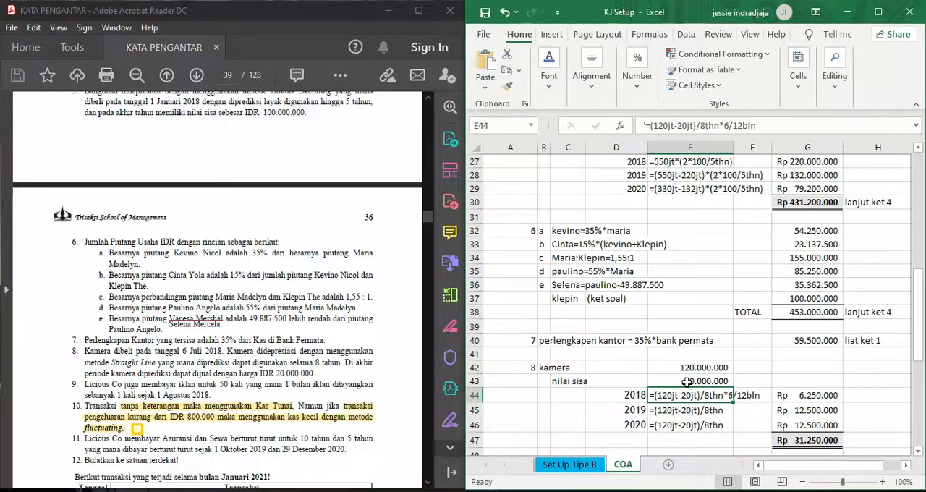
left_click(686, 382)
left_click(673, 397)
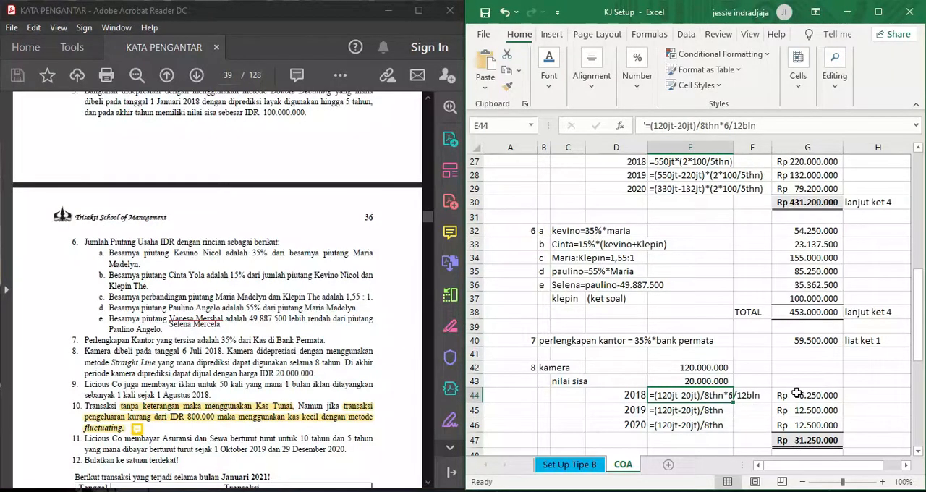
left_click(683, 412)
left_click(673, 426)
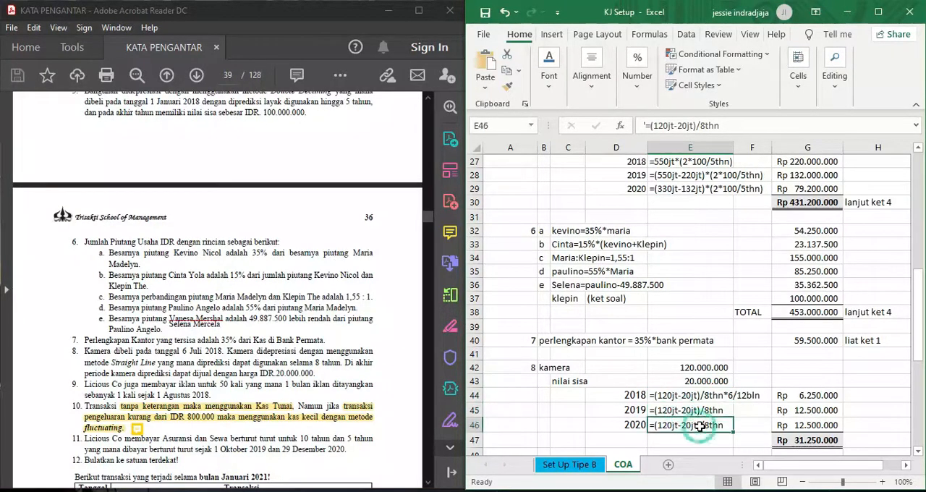
left_click(818, 439)
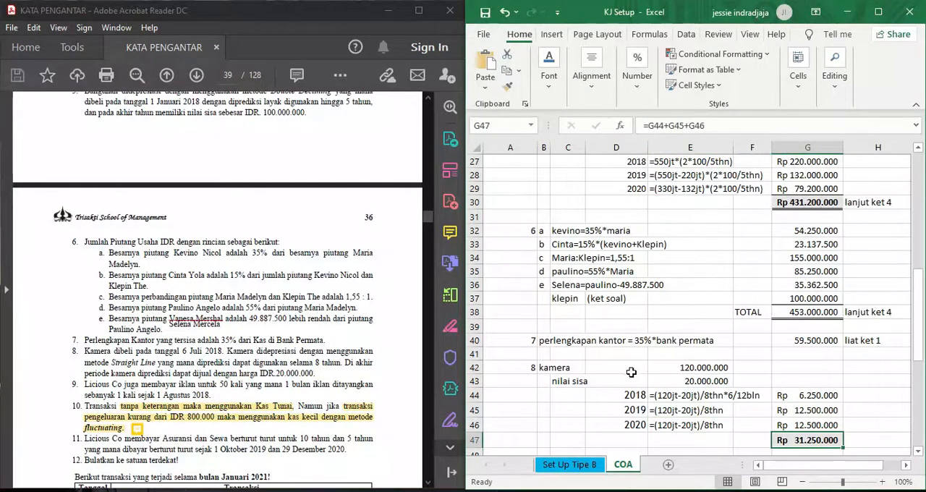
- Review the Akumulasi Penyusutan Kamera entry in the PDF's account table and go on to note 9 about advertising
scroll(271, 265, "up", 5)
scroll(271, 265, "up", 6)
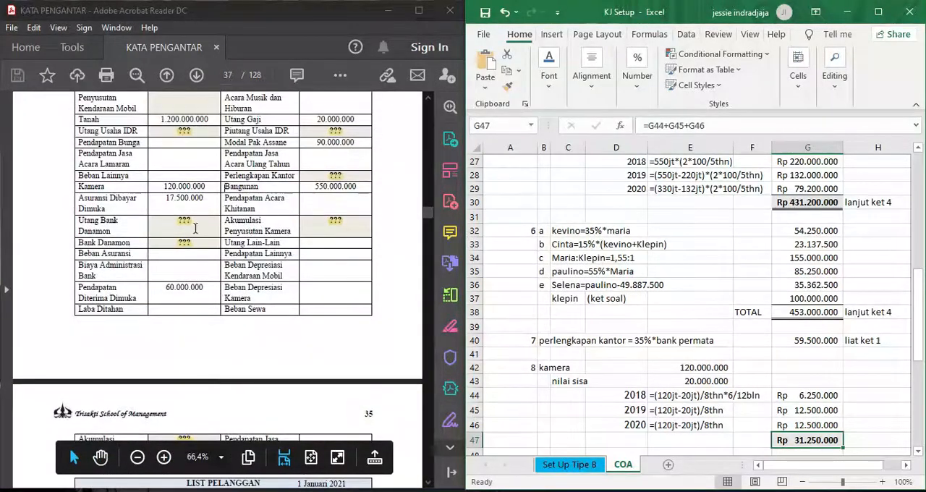
scroll(194, 229, "up", 4)
scroll(316, 226, "down", 8)
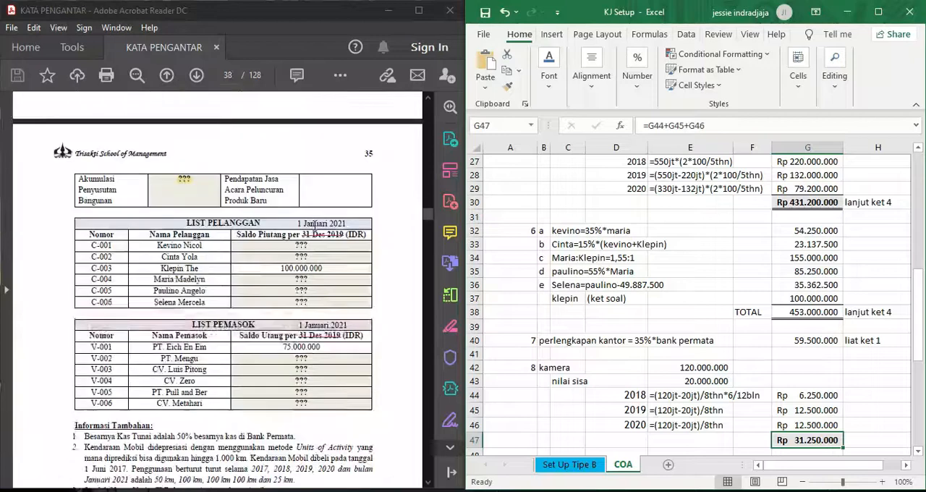
scroll(316, 227, "down", 10)
scroll(314, 226, "down", 2)
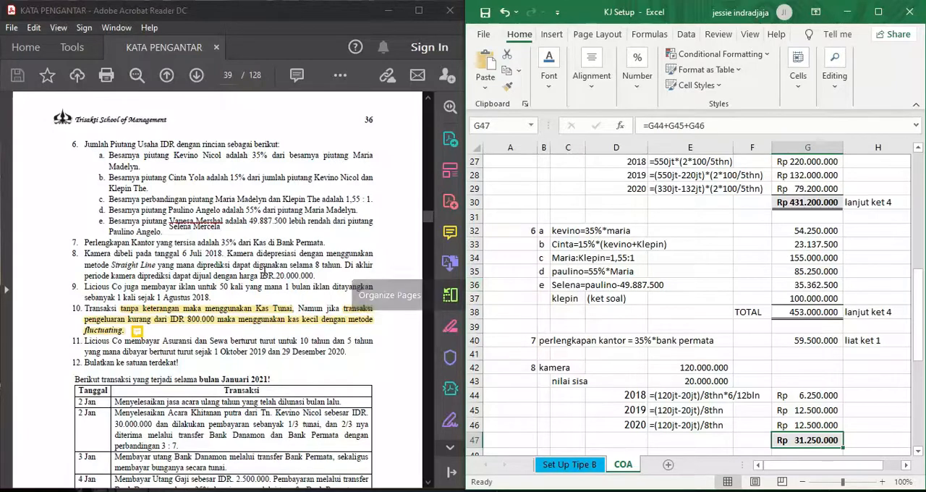
- Bring up the prepaid advertising calculation in the sheet and select the Iklan Dibayar Dimuka balance in the PDF's account table
scroll(265, 275, "up", 10)
scroll(265, 275, "up", 8)
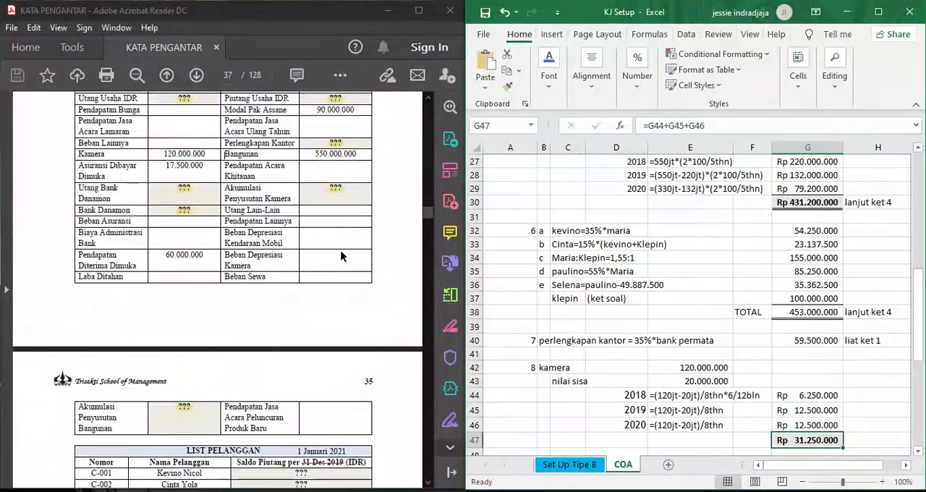
scroll(591, 324, "down", 3)
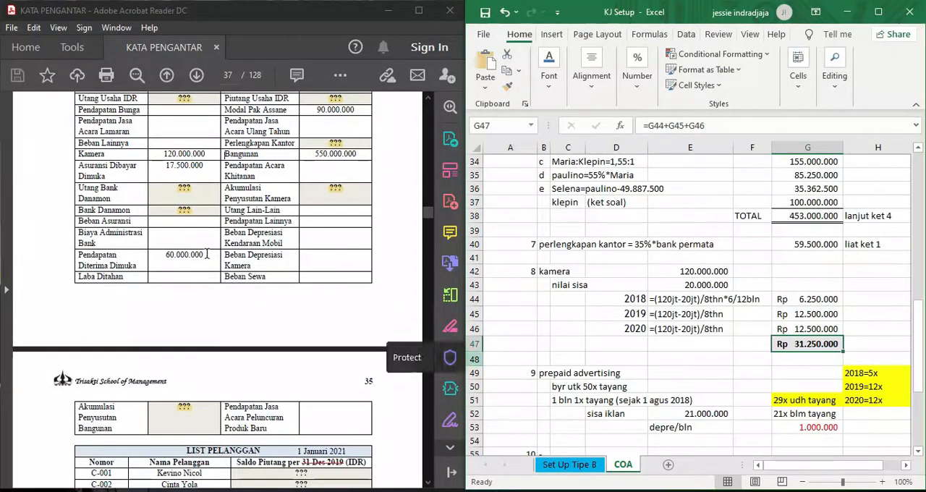
scroll(207, 254, "up", 5)
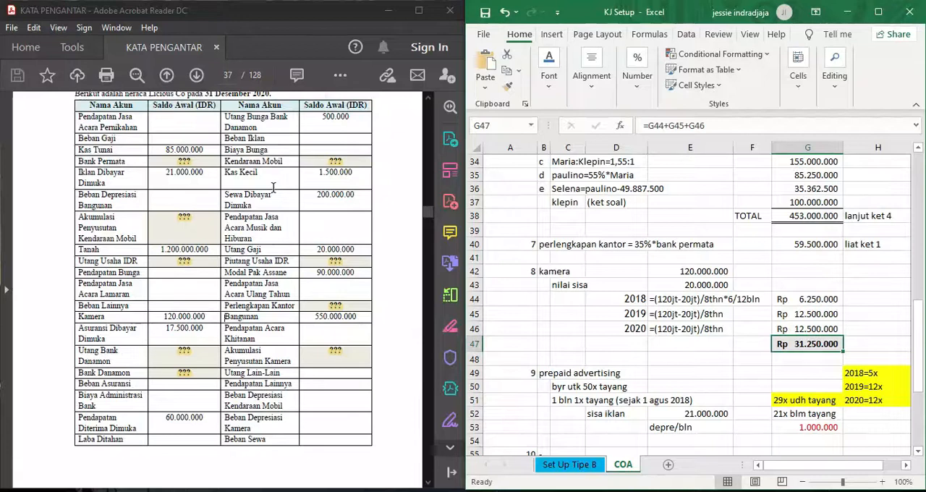
left_click(215, 176)
left_click_drag(215, 177, 80, 174)
scroll(309, 196, "up", 2)
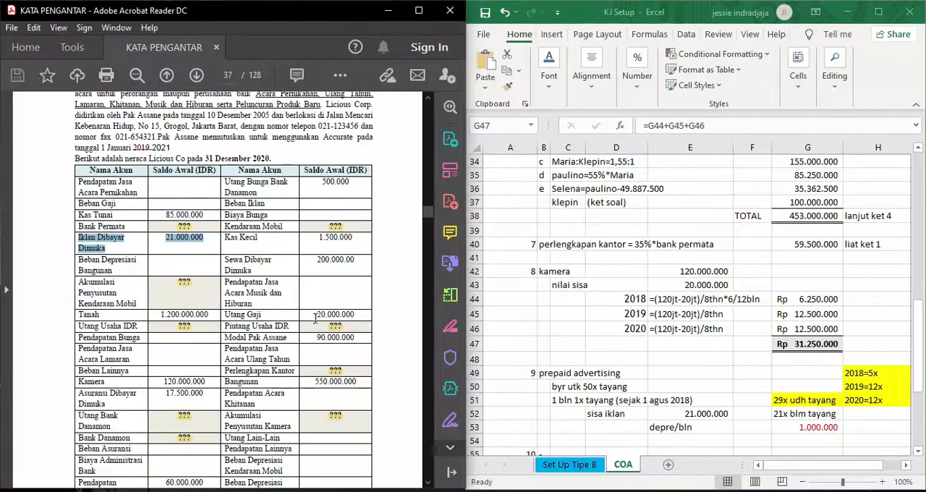
- Return to note 9 in the PDF and select the advertising start date, 1 Agustus 2018
scroll(290, 318, "down", 15)
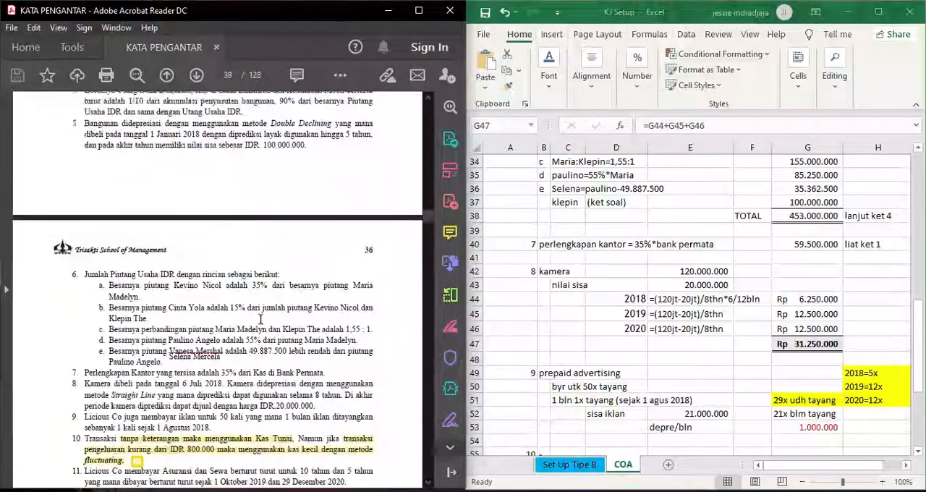
scroll(261, 319, "down", 3)
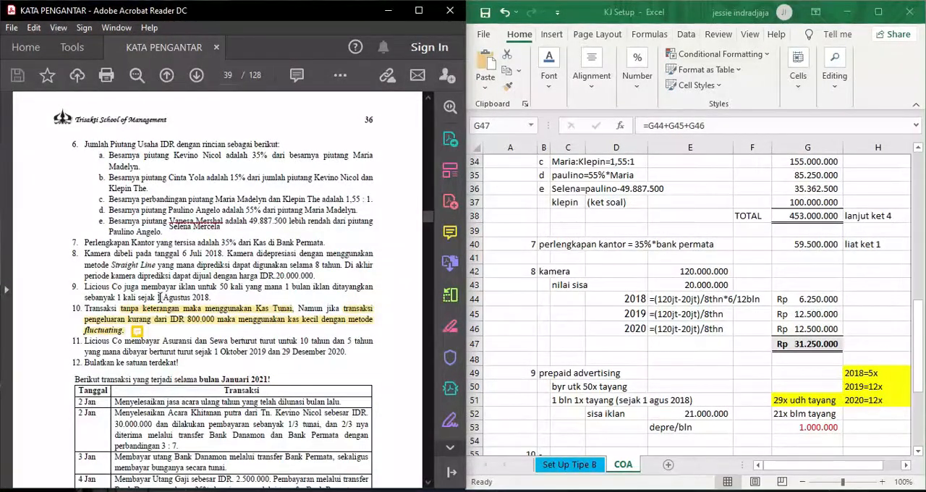
left_click_drag(157, 297, 212, 297)
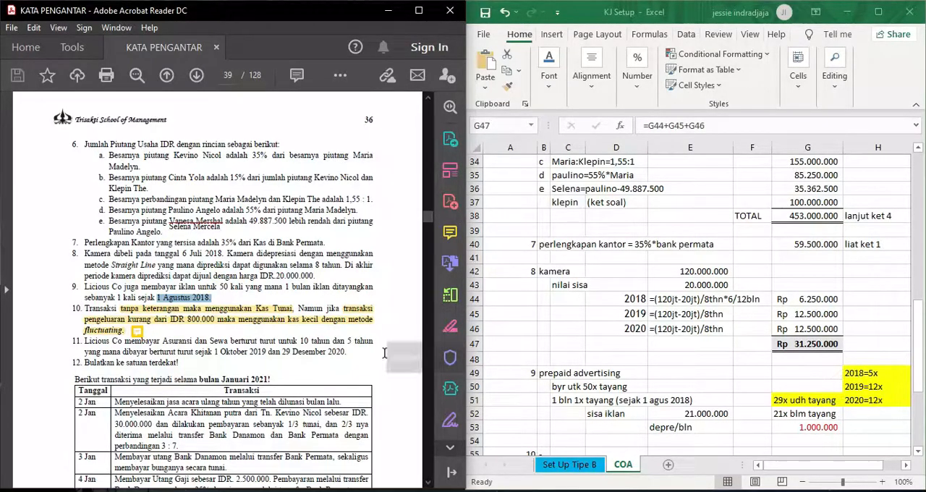
- Compare the prepaid advertising airing counts with the PDF's account table and inspect the monthly advertising expense formula in G53
left_click(875, 375)
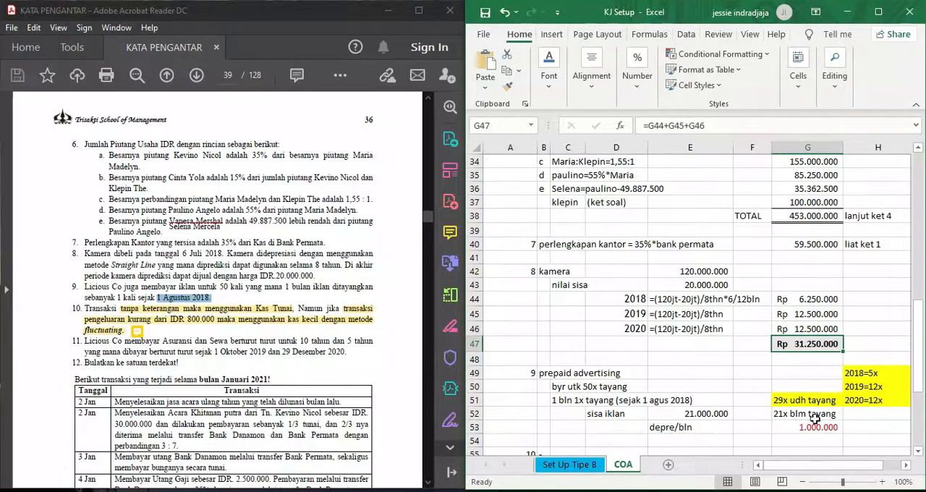
scroll(269, 250, "up", 10)
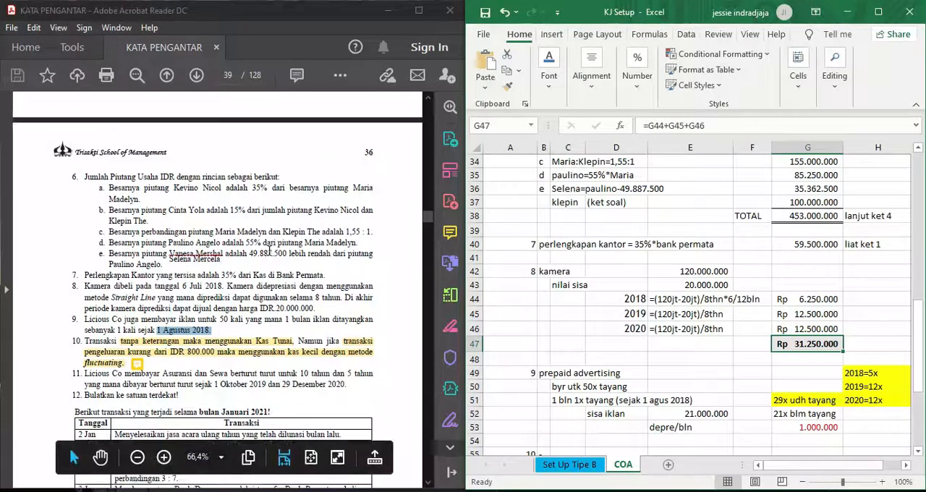
scroll(268, 249, "up", 10)
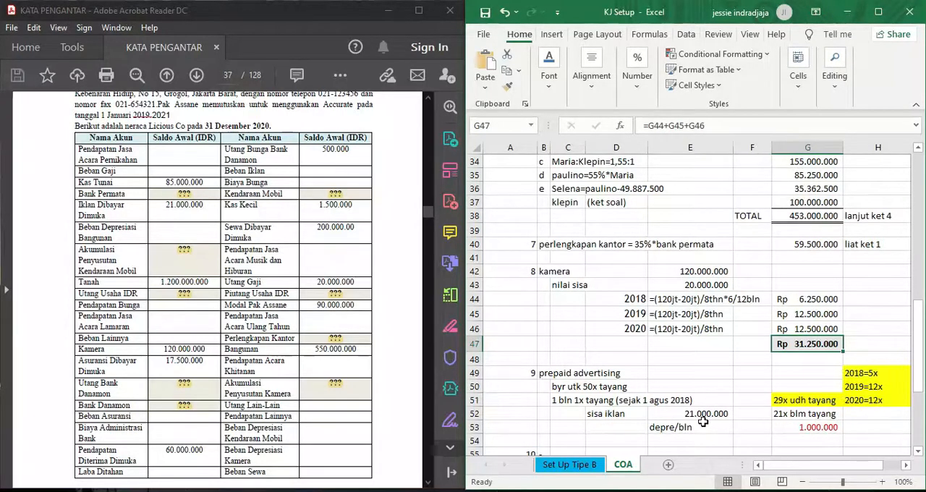
left_click(825, 431)
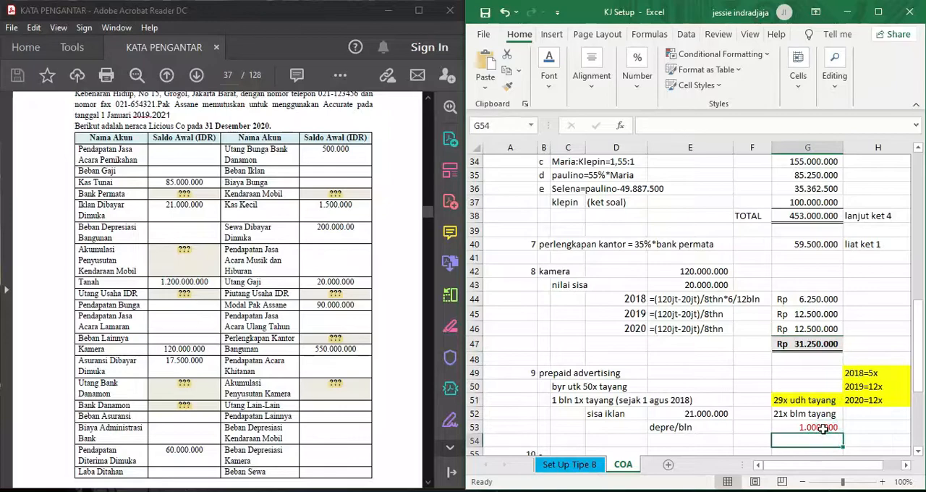
- Return to the PDF's additional notes and review note 10 about cash and petty cash use
scroll(296, 337, "down", 15)
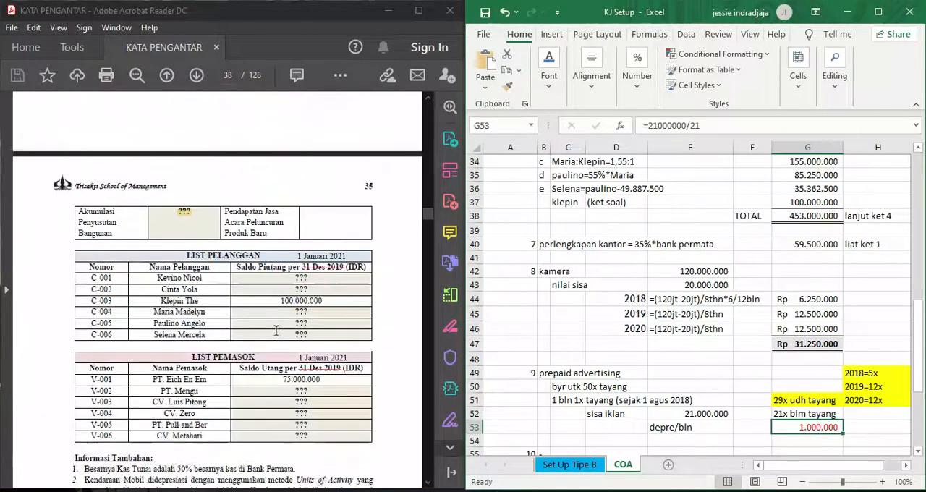
scroll(275, 330, "down", 8)
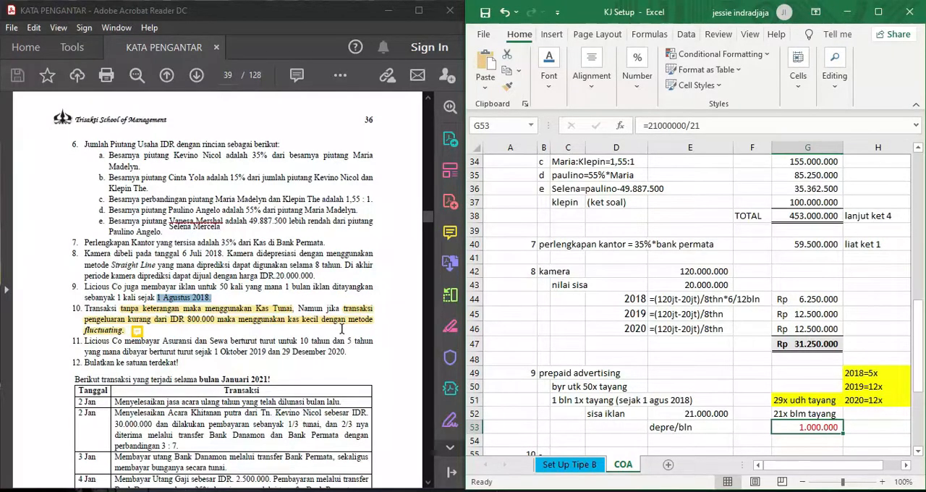
scroll(342, 330, "down", 1)
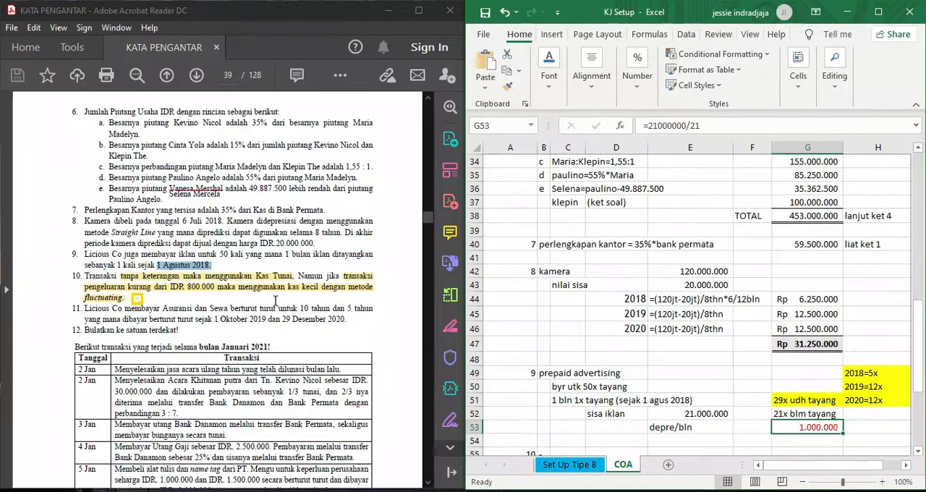
mouse_move(136, 298)
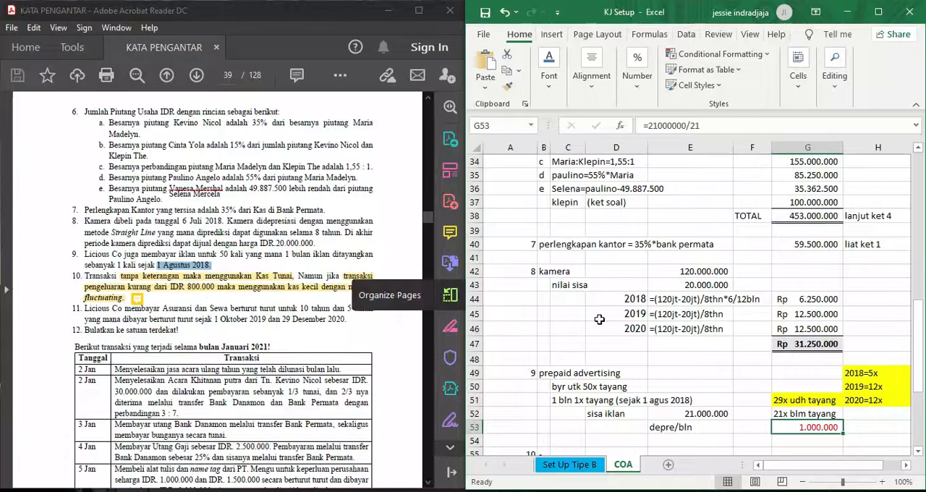
- Bring up the prepaid insurance and prepaid rent calculations for note 11 in the COA sheet
scroll(600, 319, "down", 1)
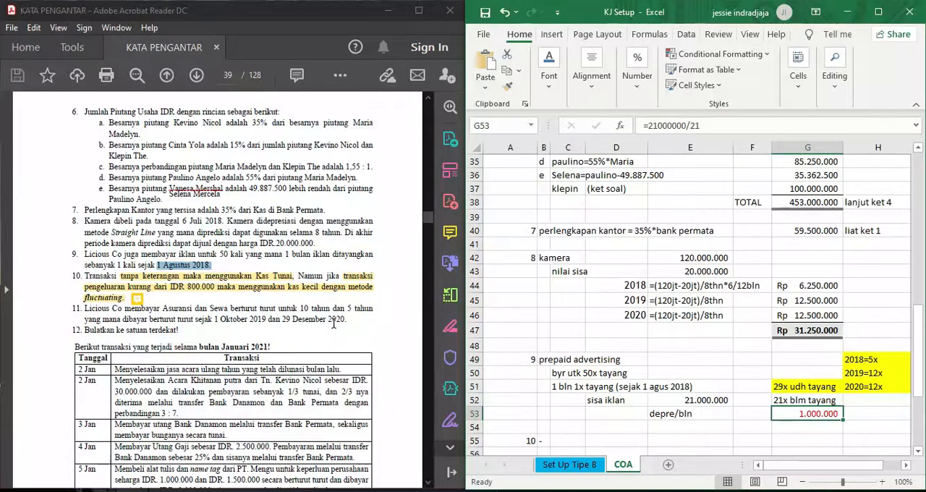
scroll(642, 345, "down", 1)
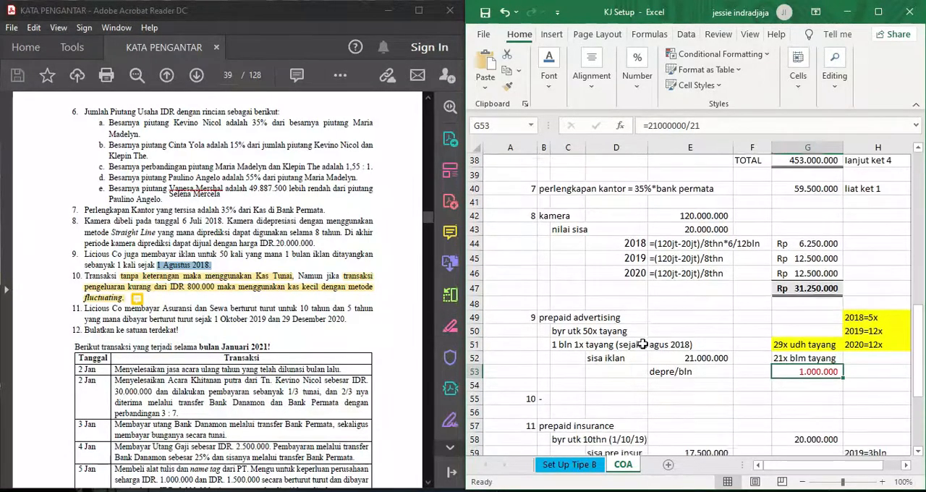
scroll(643, 344, "down", 4)
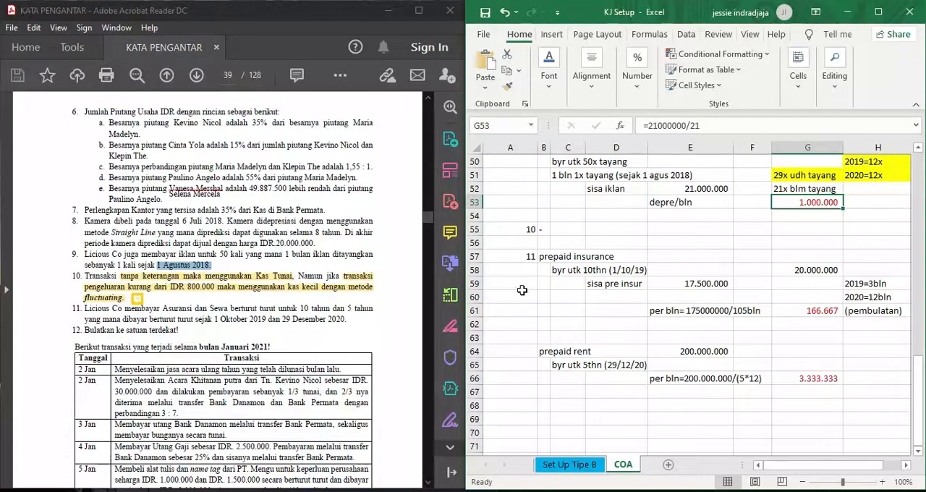
- Go back to the PDF's account table and mark the Sewa Dibayar Dimuka entry and its balance
scroll(310, 246, "up", 2)
scroll(309, 246, "up", 12)
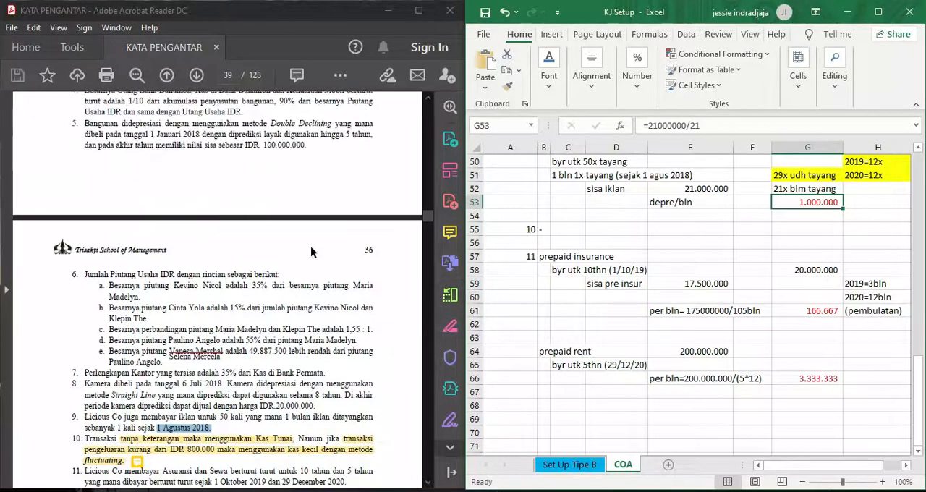
scroll(311, 246, "up", 10)
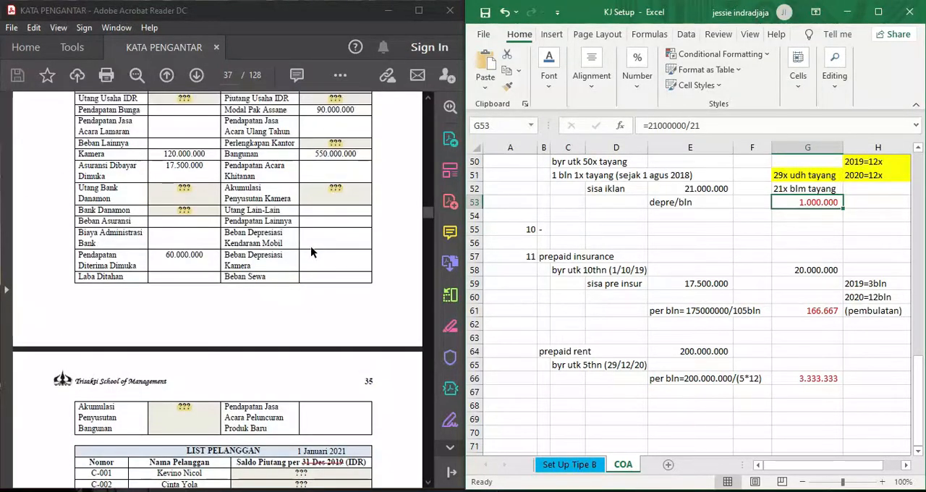
scroll(312, 247, "up", 2)
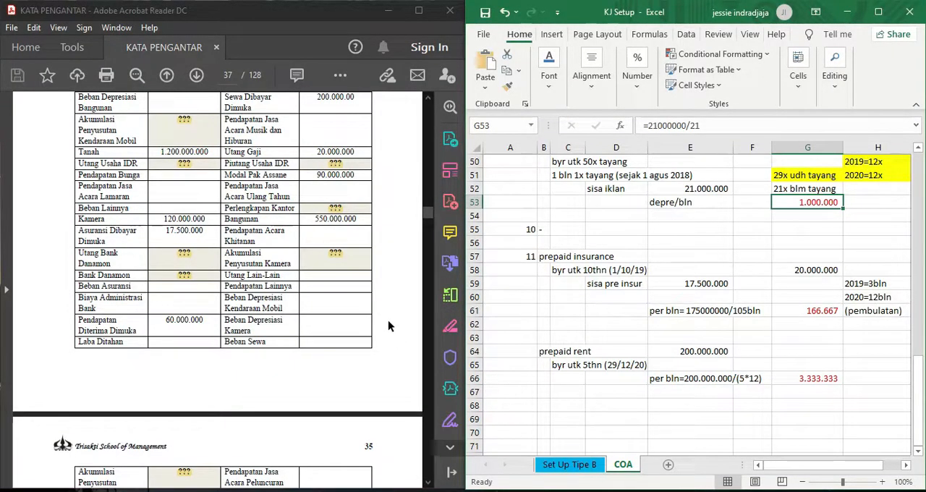
scroll(388, 321, "up", 2)
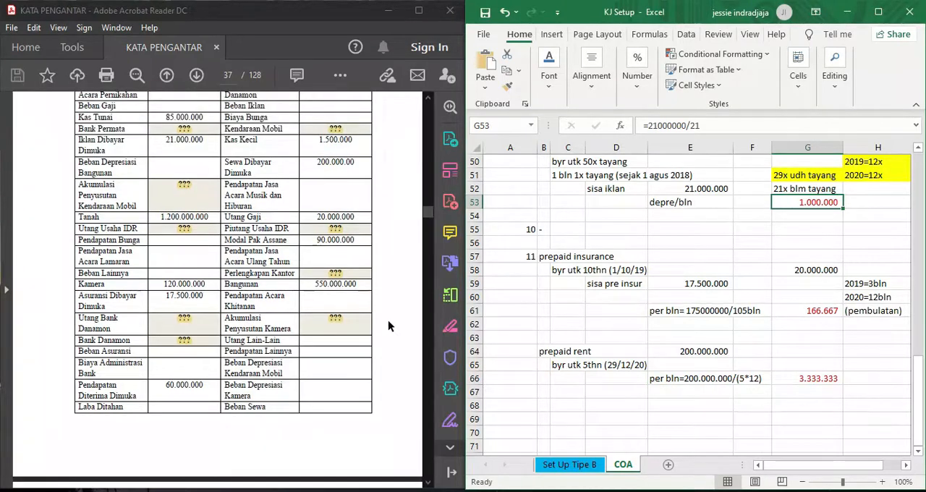
scroll(387, 327, "up", 2)
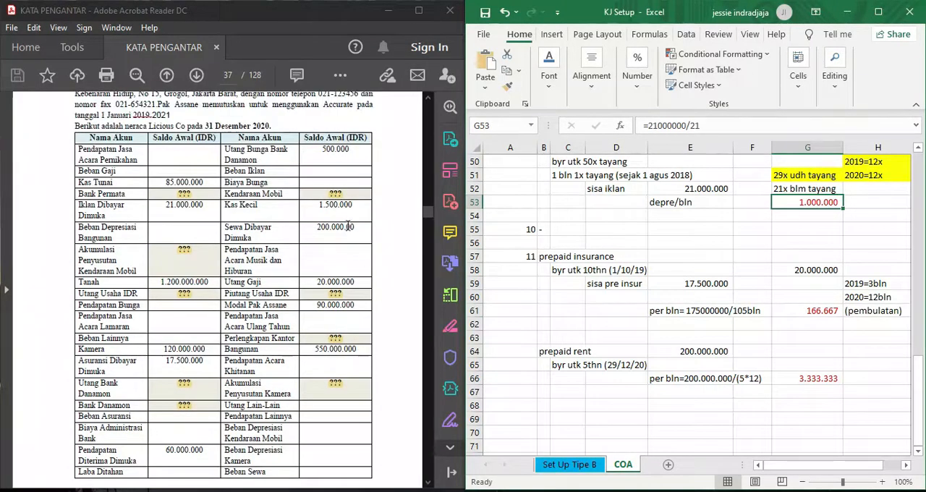
left_click_drag(361, 232, 229, 230)
left_click(366, 247)
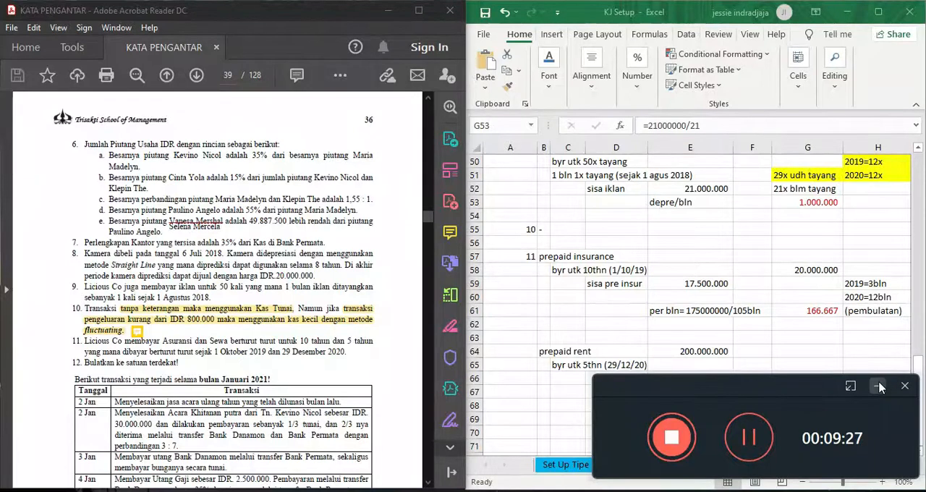
- Compare the Asuransi Dibayar Dimuka balance in the PDF's account table with the monthly insurance calculation in E61
left_click(879, 386)
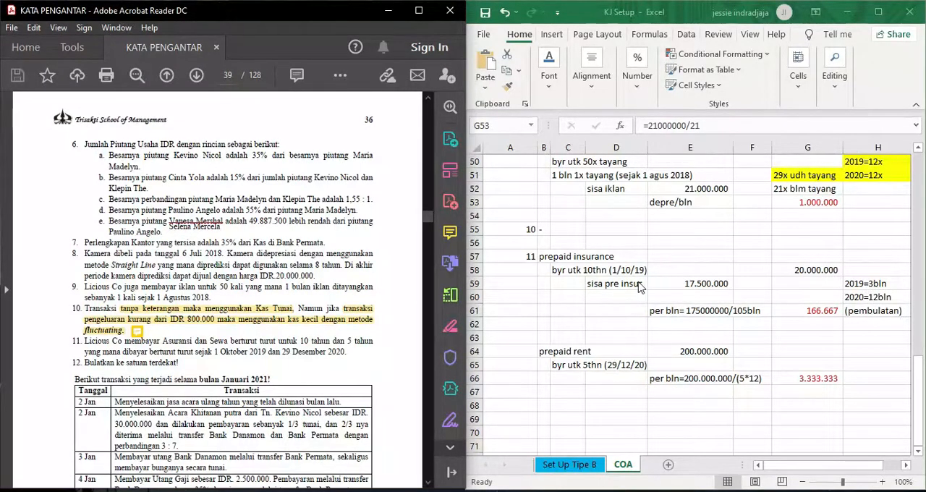
scroll(252, 244, "up", 3)
scroll(251, 245, "up", 10)
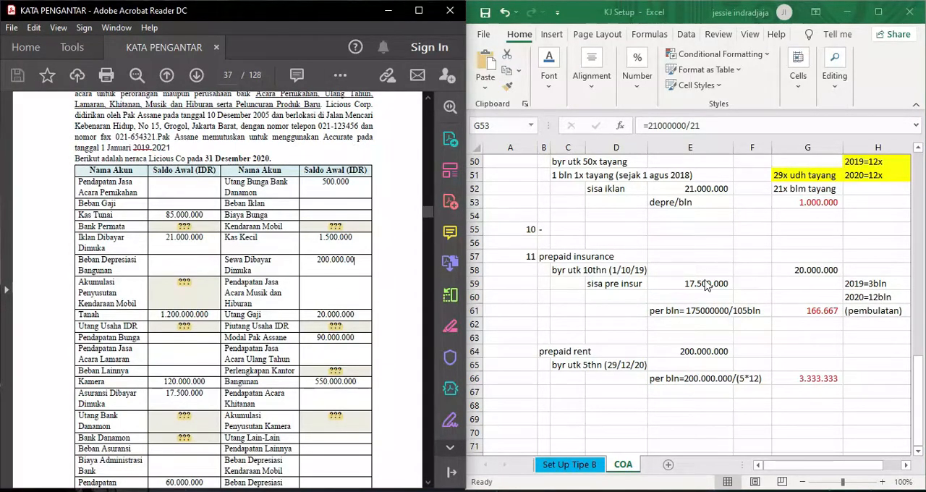
left_click(706, 311)
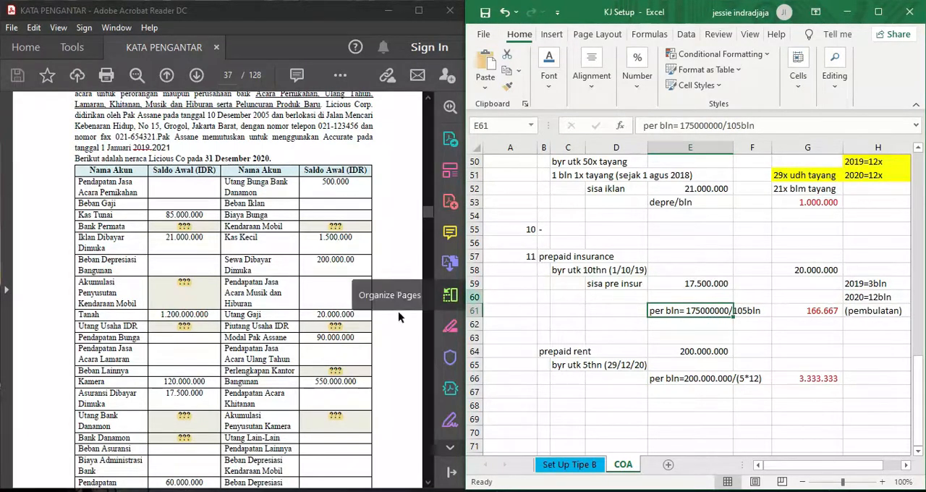
double_click(208, 397)
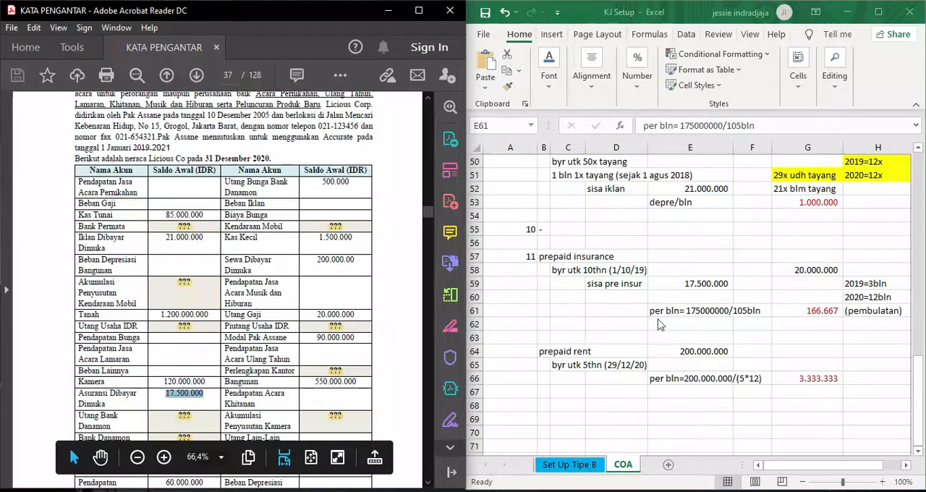
left_click(724, 318)
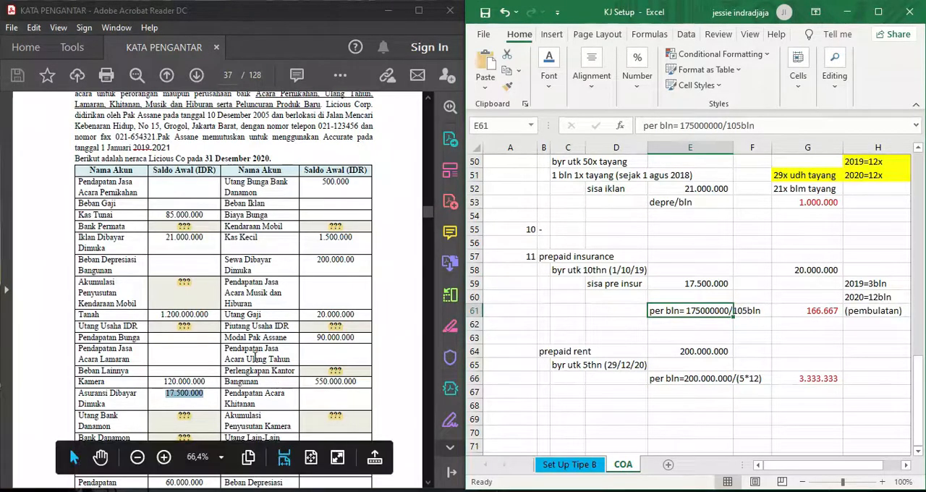
- Review note 11 in the PDF, inspect the monthly insurance formula in G61 and highlight the rounding instruction in note 12
scroll(255, 357, "down", 15)
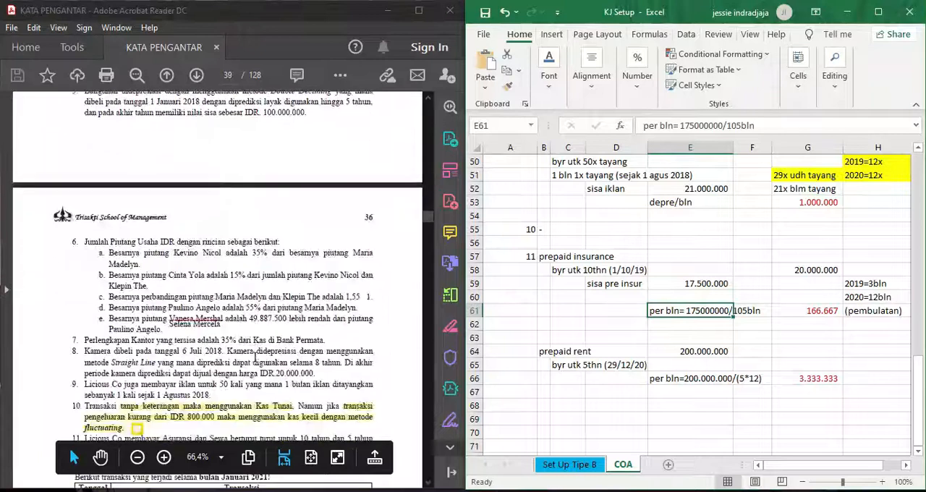
scroll(256, 357, "down", 3)
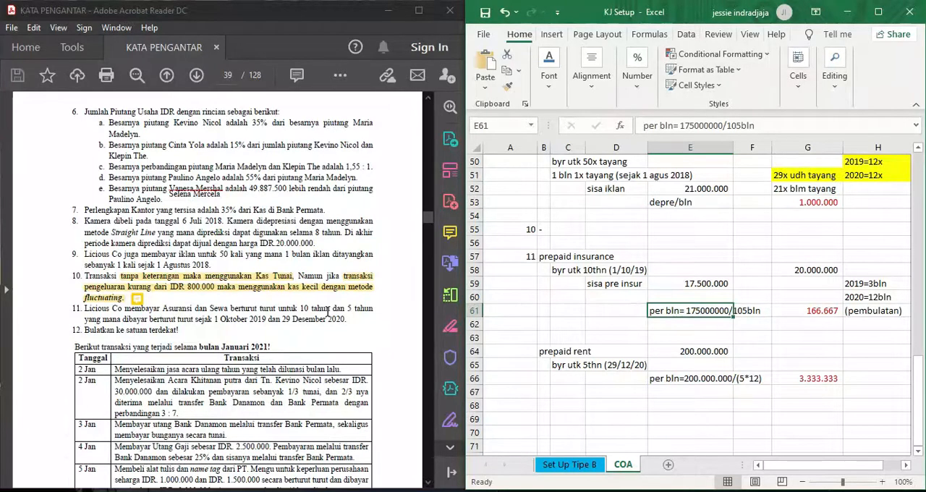
left_click(806, 310)
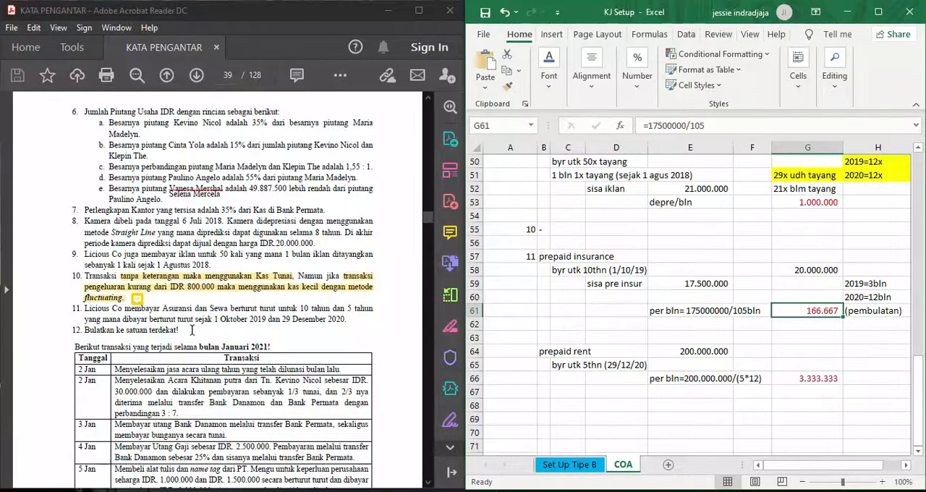
mouse_move(177, 319)
left_mouse_down()
mouse_move(108, 333)
mouse_move(176, 335)
left_mouse_up()
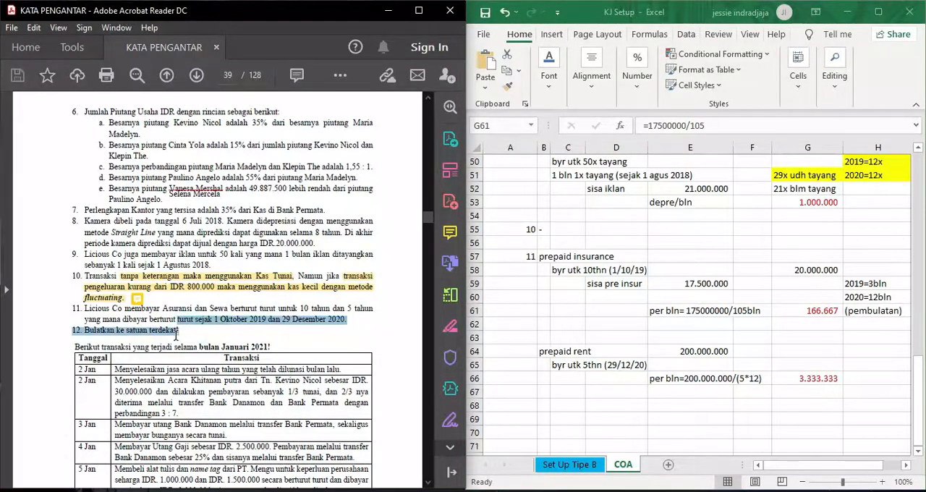
left_click(212, 330)
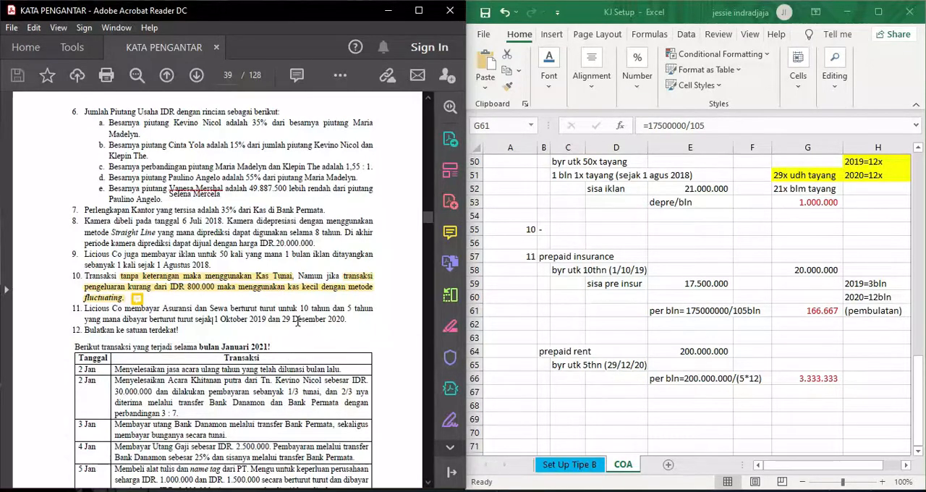
- Check the Sewa Dibayar Dimuka balance in the PDF's account table and return to note 11 for the rent terms
scroll(296, 324, "up", 15)
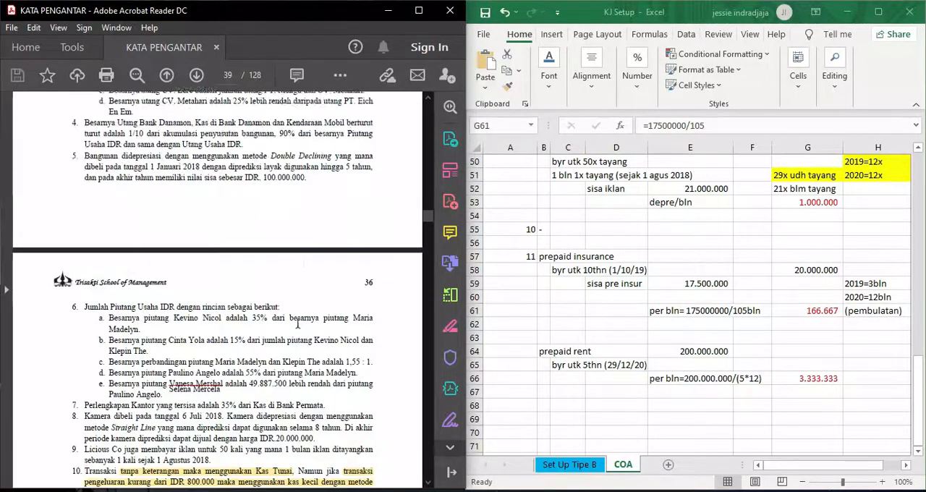
scroll(297, 323, "up", 3)
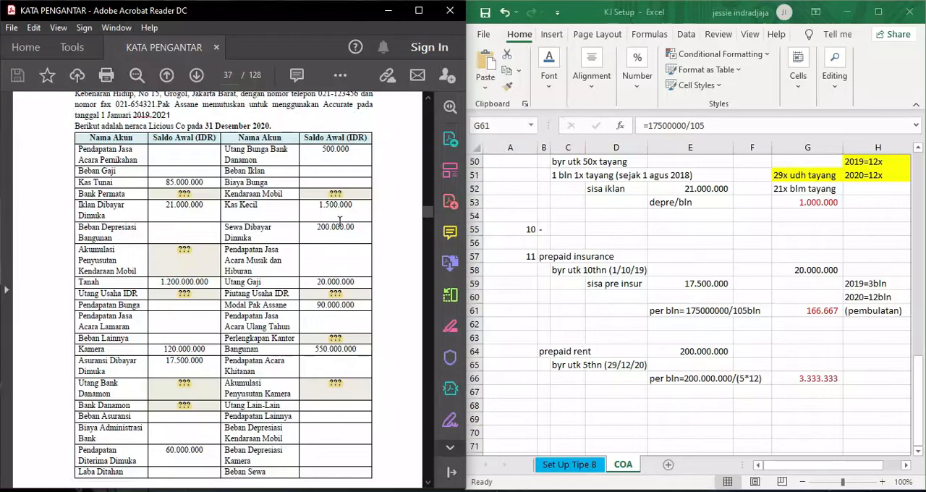
scroll(316, 309, "down", 12)
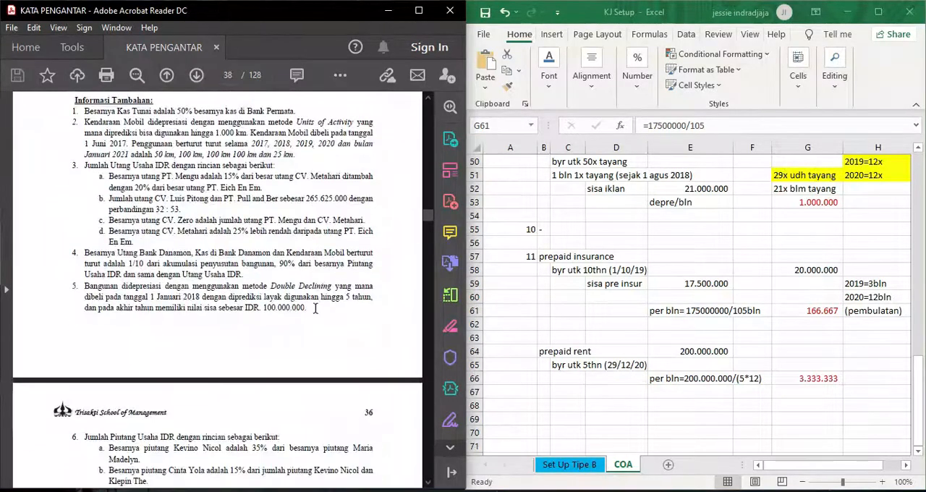
scroll(316, 309, "down", 1)
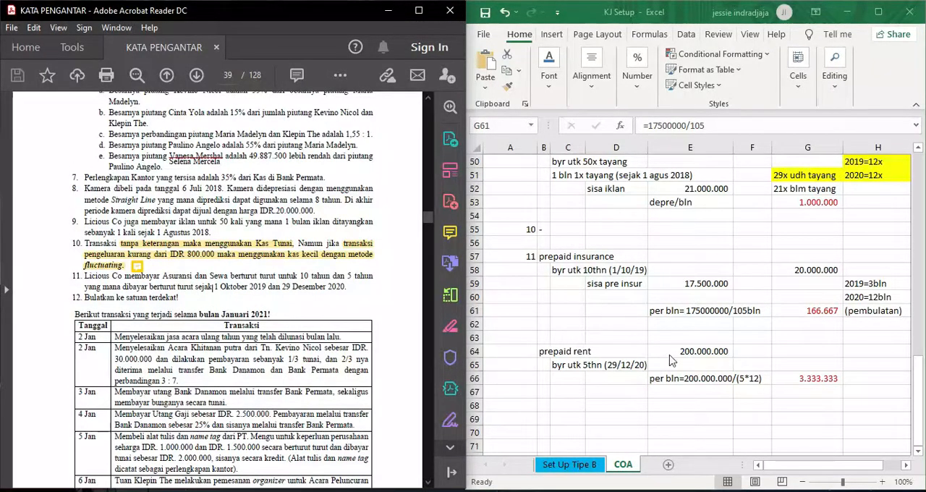
- Examine the monthly prepaid rent calculation in E66 and its formula in G66
left_click(699, 380)
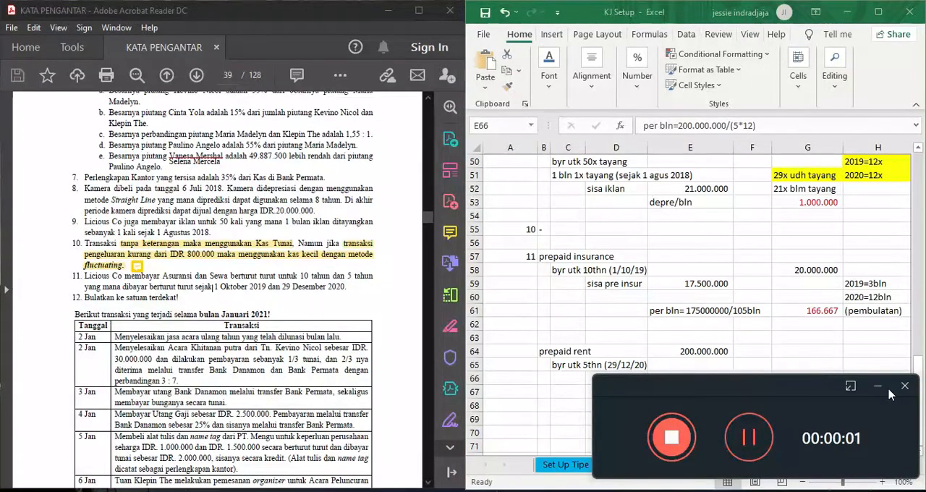
left_click(878, 386)
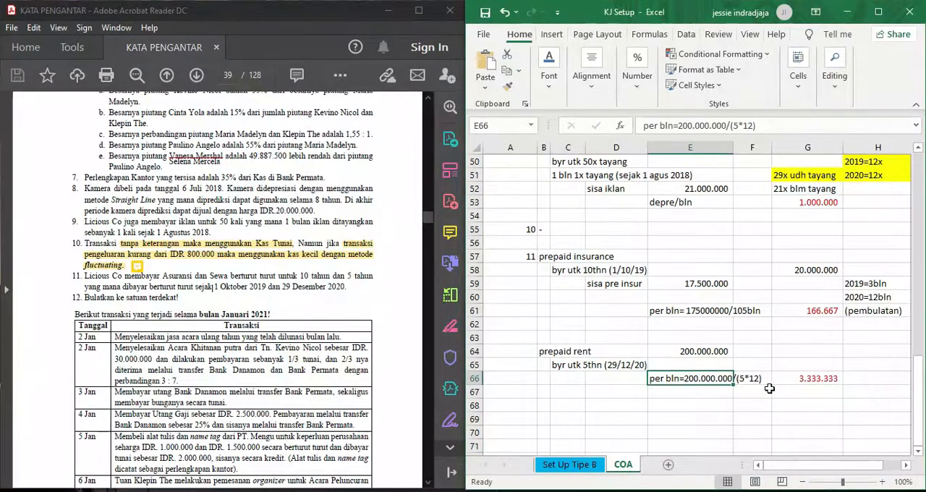
left_click(690, 390)
left_click(691, 378)
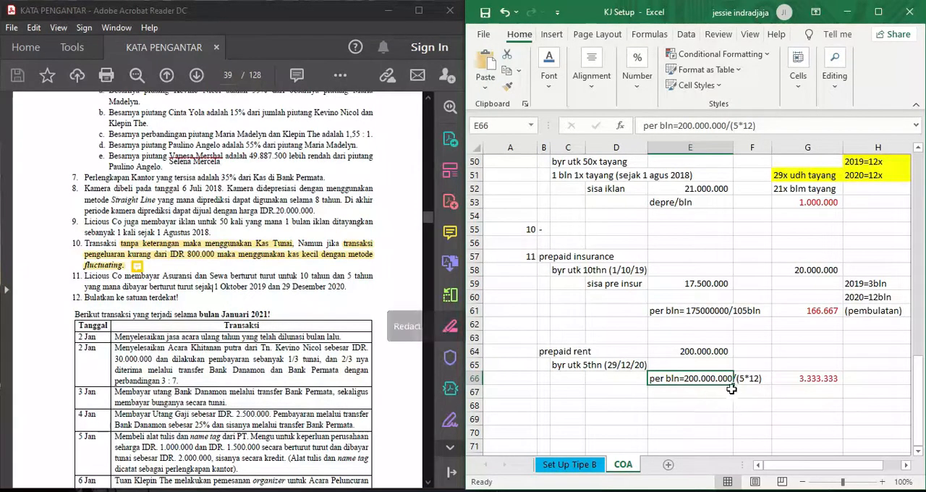
left_click(792, 380)
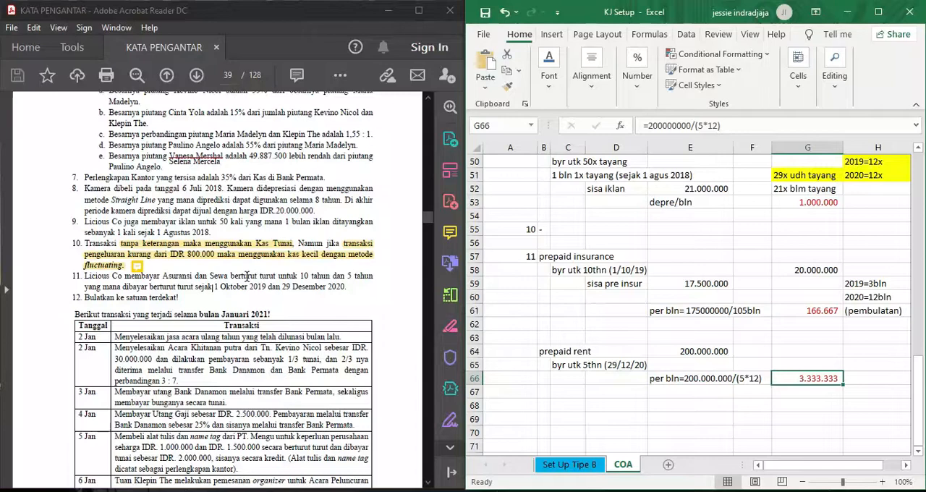
- Review the PDF's additional notes, customer and supplier lists and account table against the calculations at the start of the COA sheet
scroll(247, 276, "up", 10)
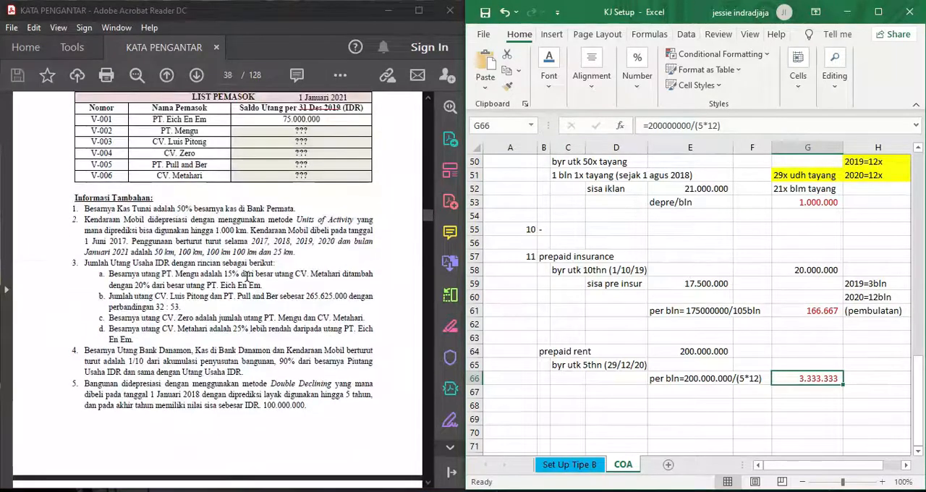
scroll(738, 237, "up", 8)
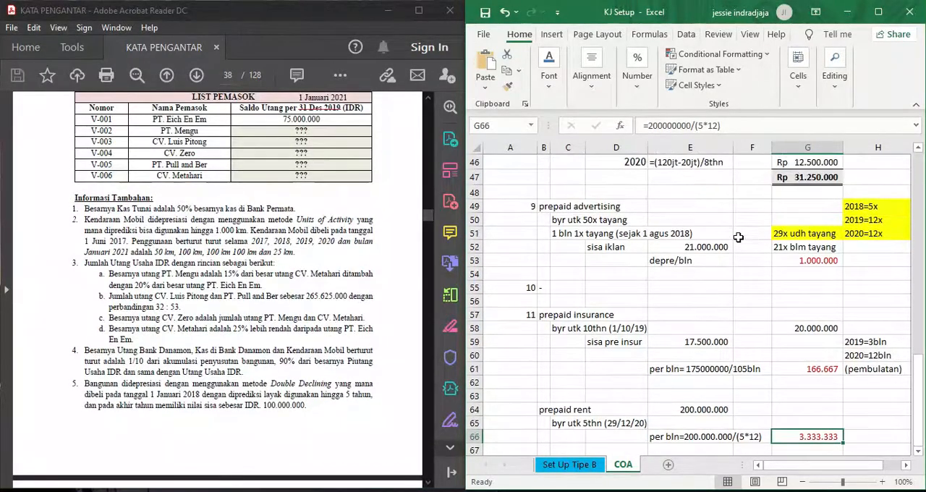
scroll(738, 237, "up", 8)
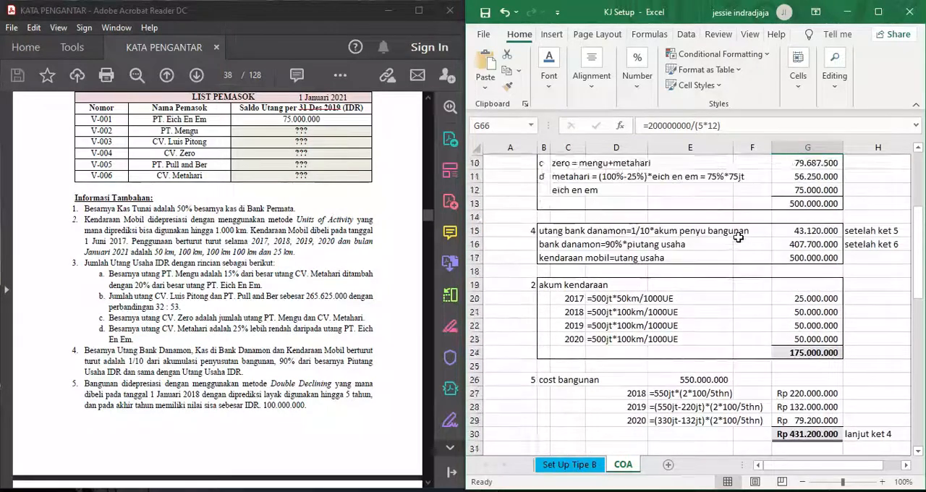
scroll(228, 228, "up", 10)
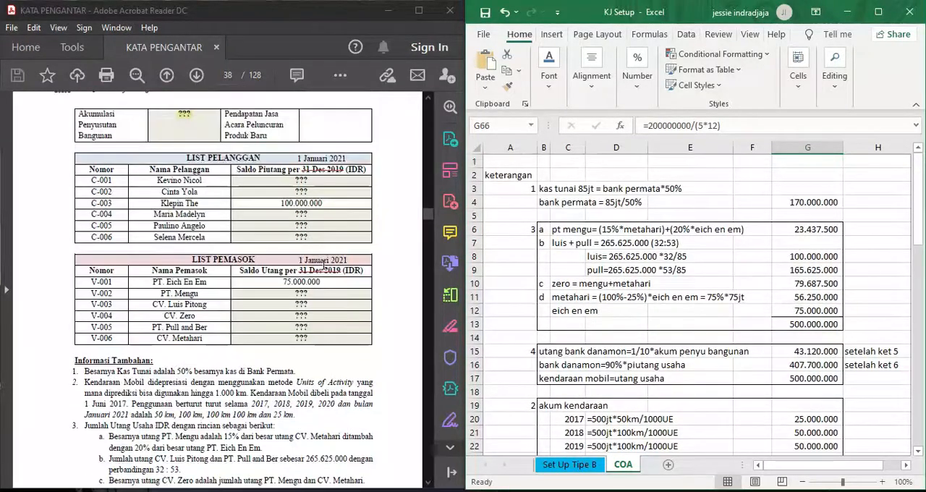
scroll(321, 195, "up", 8)
scroll(319, 188, "down", 16)
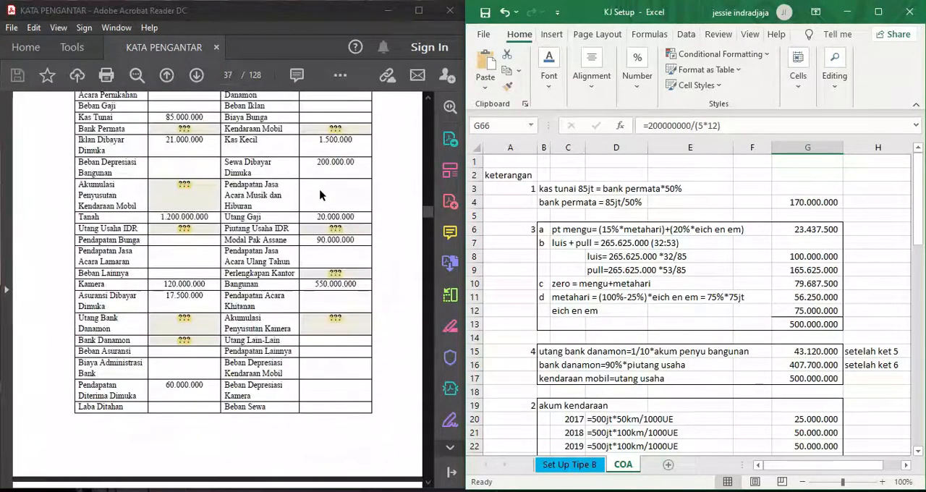
scroll(320, 188, "down", 15)
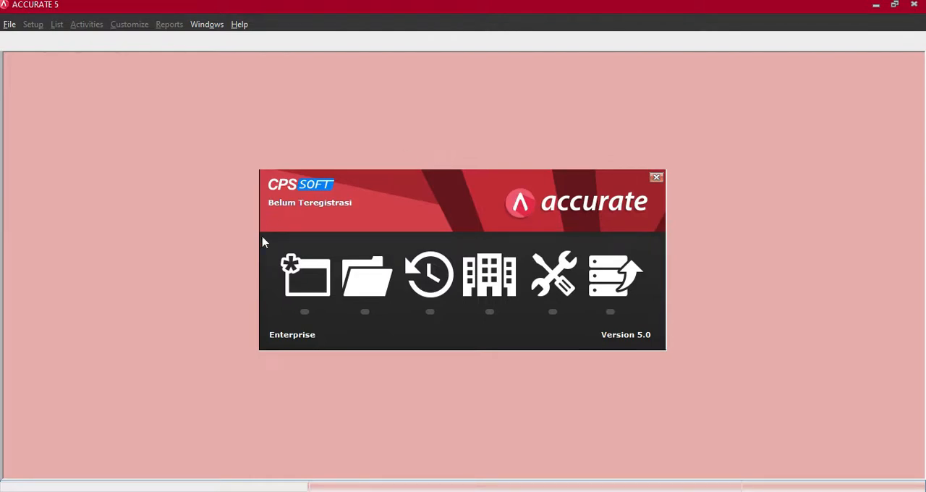
- Switch to ACCURATE 5 and create a local company database named LICIOUS CORP in the ASDOS SIA 1 folder
left_click(301, 287)
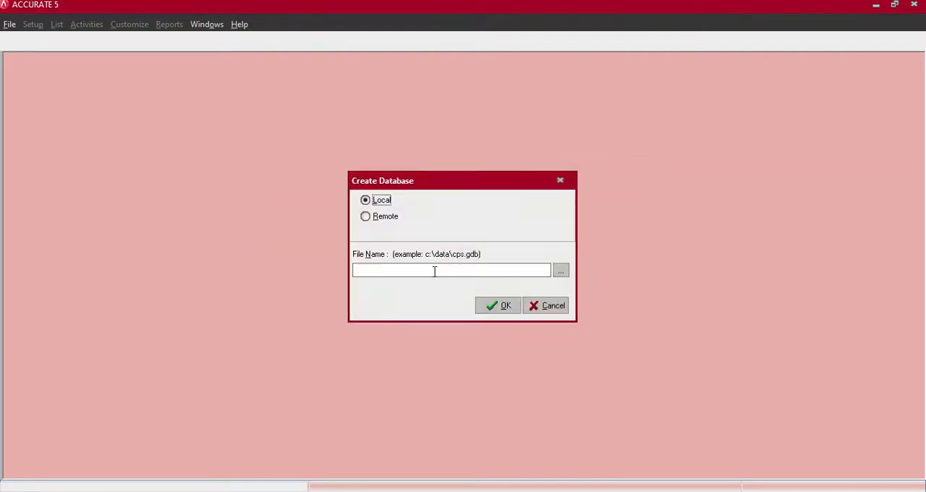
left_click(562, 271)
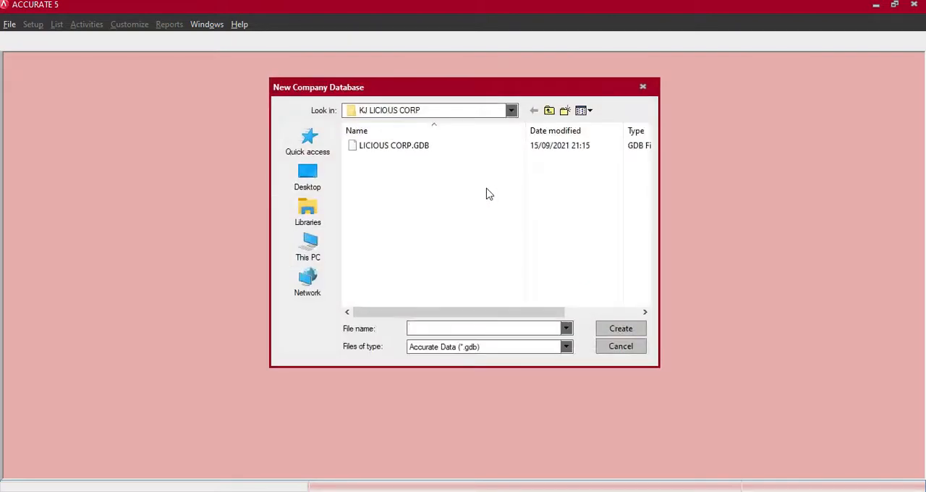
left_click(510, 111)
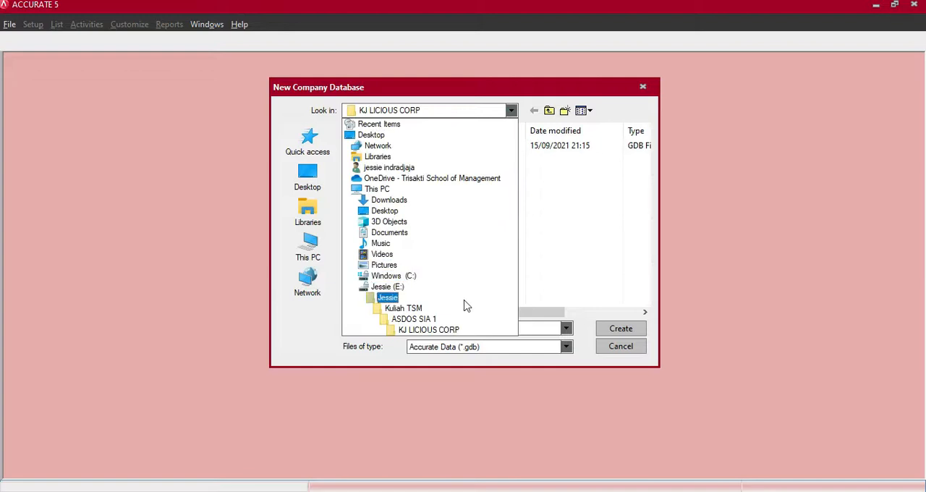
left_click(434, 319)
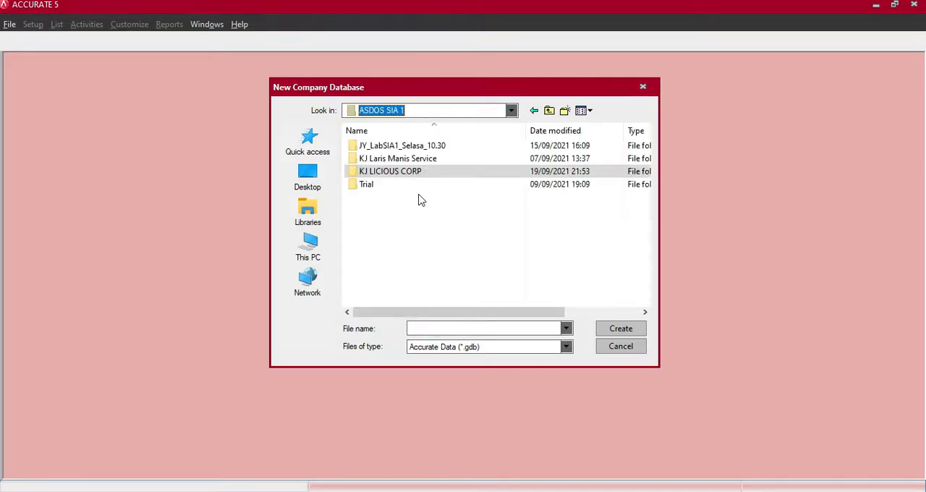
left_click(408, 223)
left_click(443, 329)
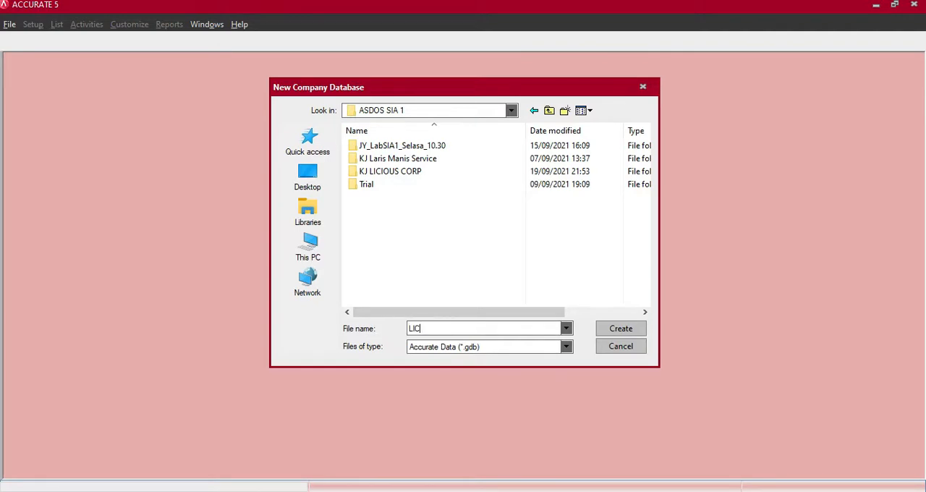
type("LICIOUS CORP")
left_click(631, 327)
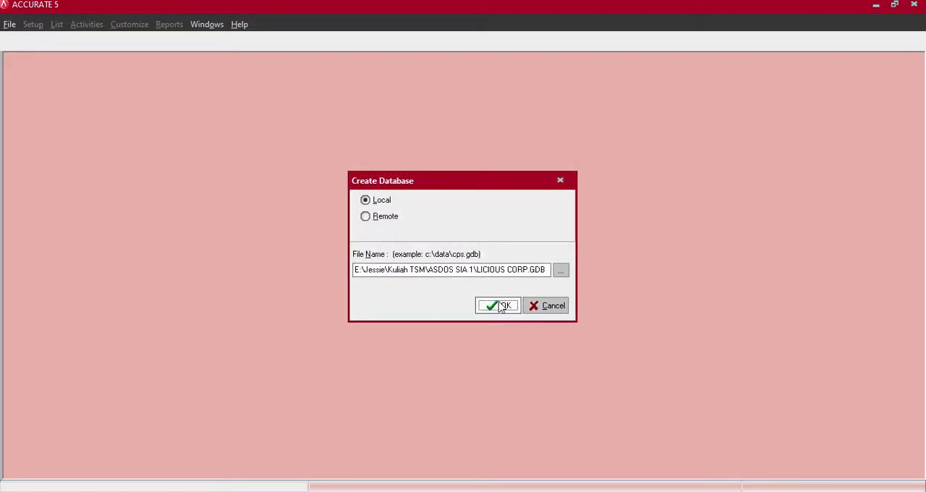
left_click(501, 307)
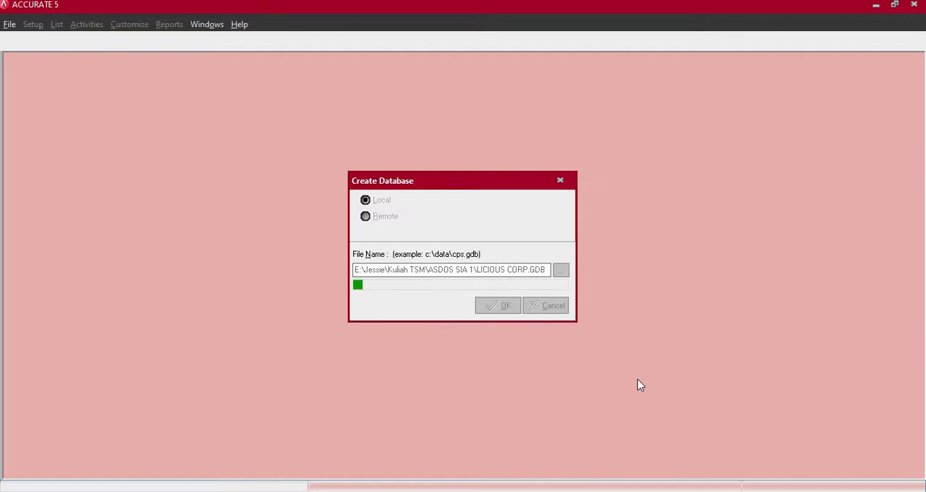
- Log in as SUPERVISOR with the account password and start Quick Setup in English, continuing to the Currency page
left_click(496, 254)
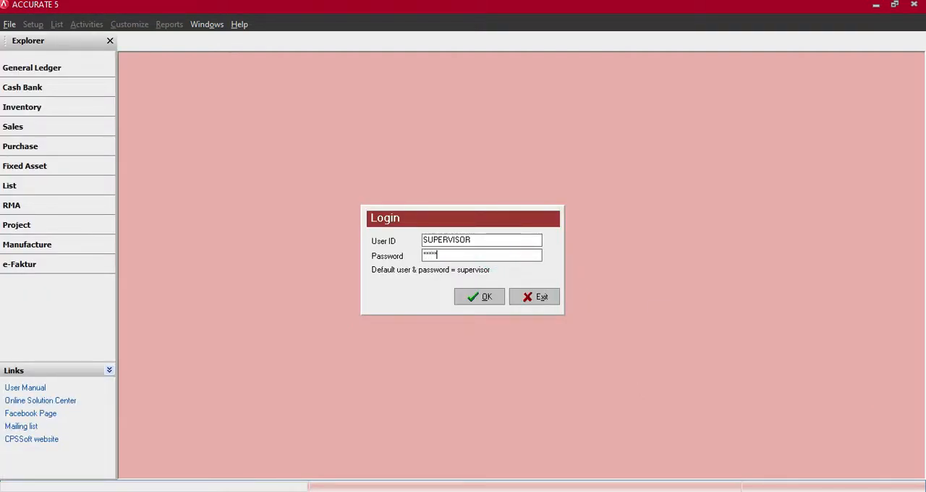
key("Return")
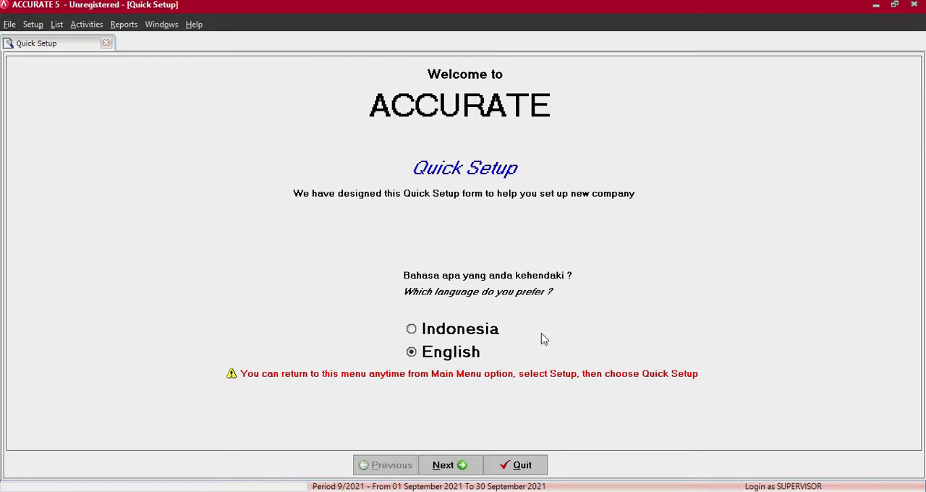
left_click(456, 466)
left_click(96, 247)
left_click(453, 469)
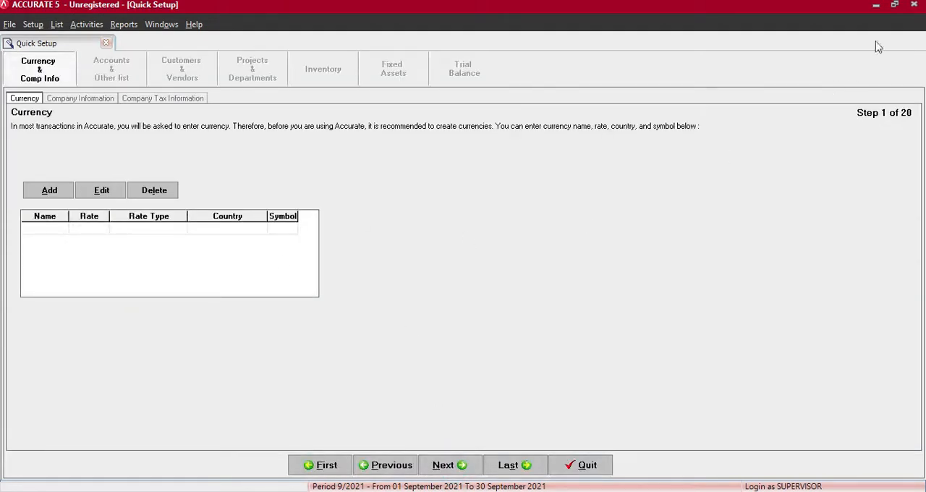
- Arrange the ACCURATE window beside the exercise PDF and return to the Licious Corp. company description on PDF page 37
left_click(896, 4)
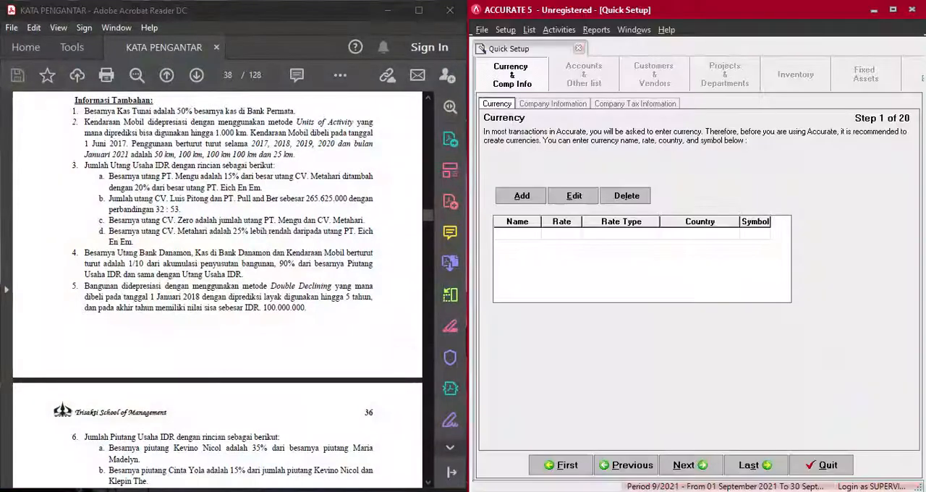
scroll(187, 244, "up", 12)
scroll(187, 244, "up", 10)
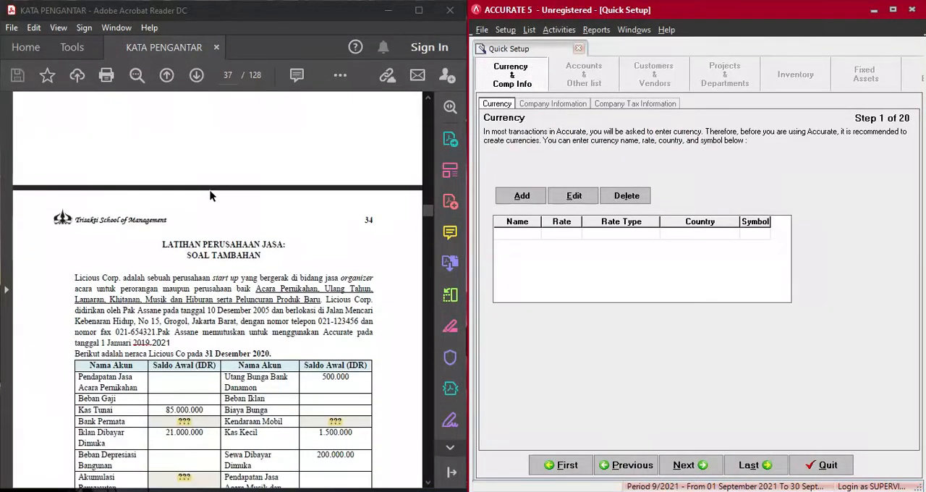
scroll(210, 195, "down", 3)
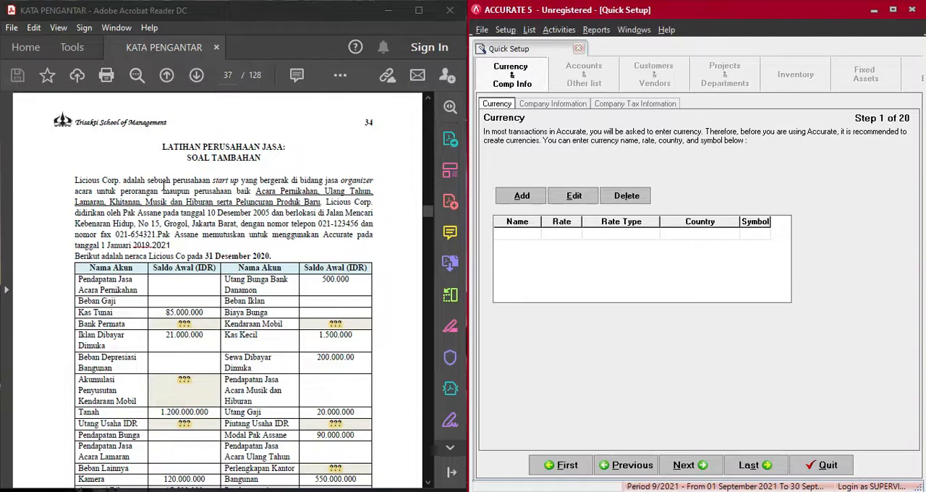
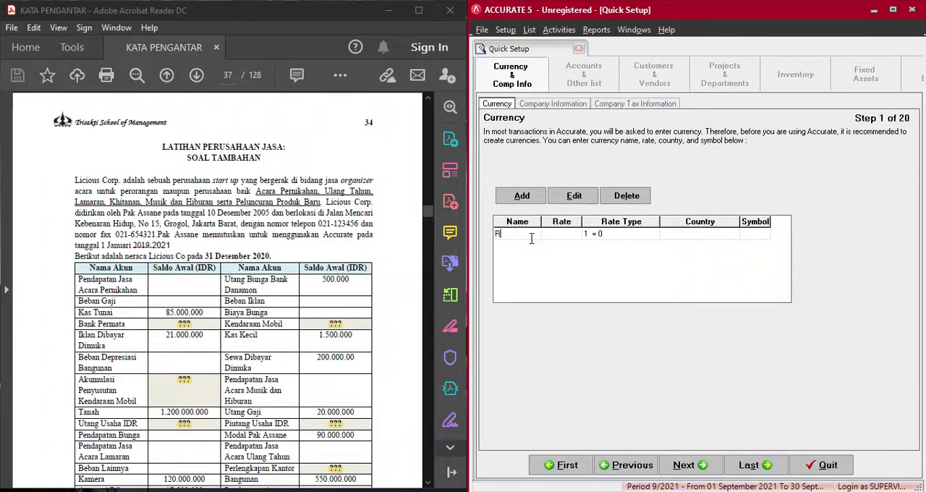
- Add the Rupiah currency with rate 1, country Indonesia and symbol IDR, and continue to the company information page
left_click(530, 244)
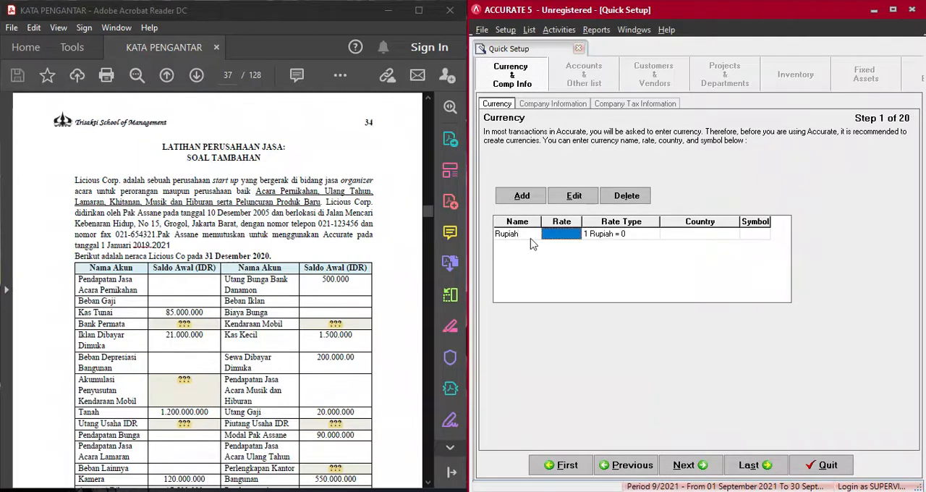
type("1")
key("Tab")
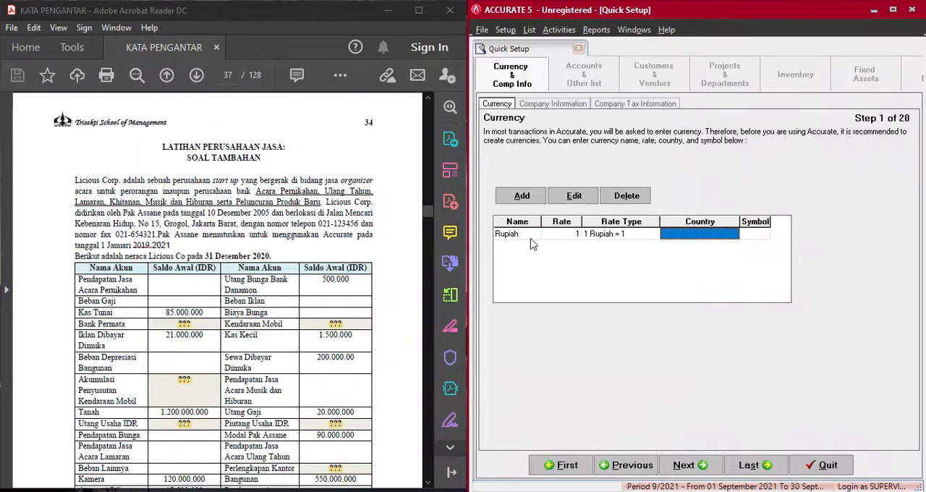
type("Indonesia")
key("Tab")
type("IDR")
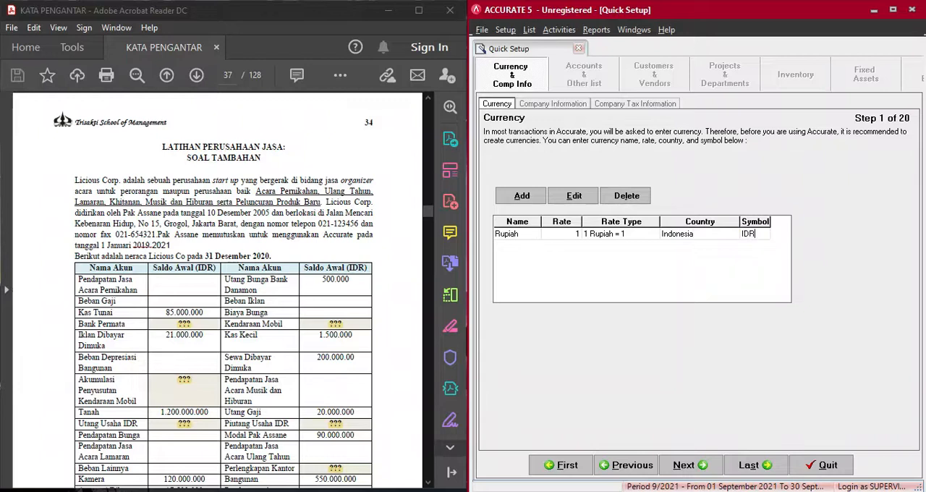
key("Up")
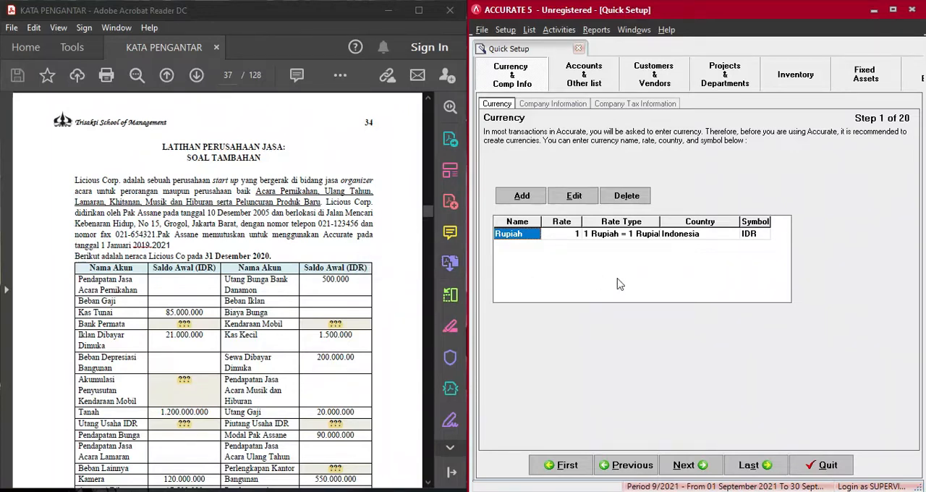
left_click(695, 467)
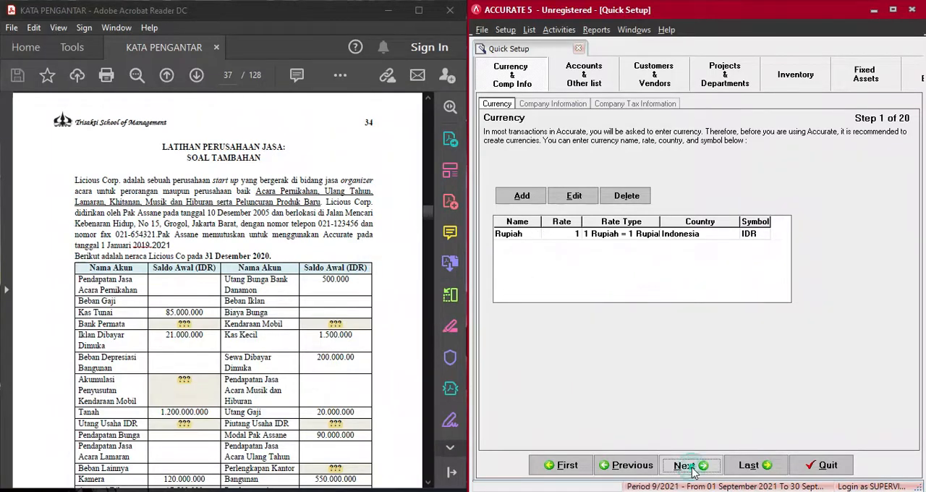
- Enter LICIOUS CORP as the company name
left_click(621, 171)
type("LICIOUS CORP")
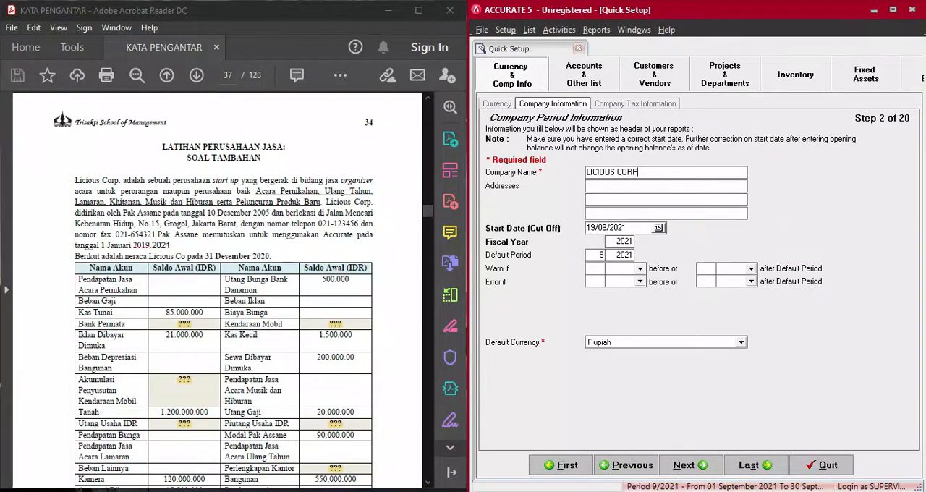
- Enter the company's address from the exercise, with the street, district and city on separate address lines
left_click(623, 186)
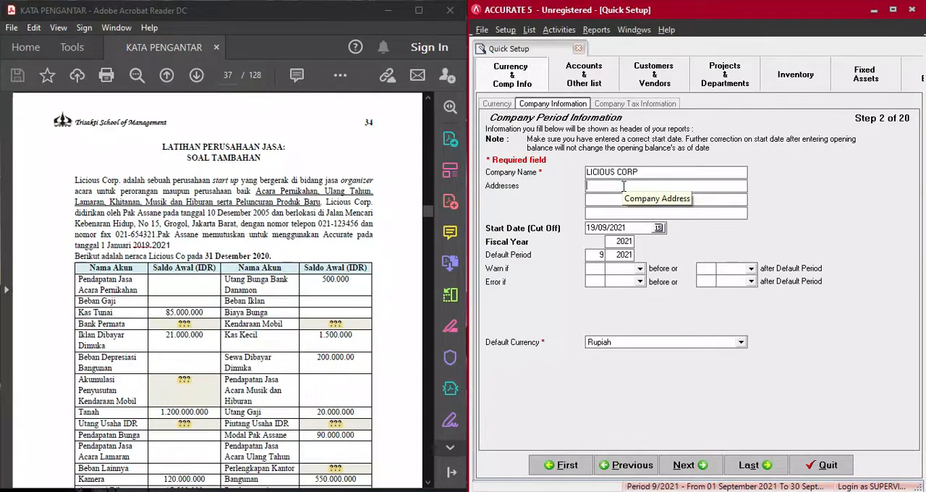
type("JALAN")
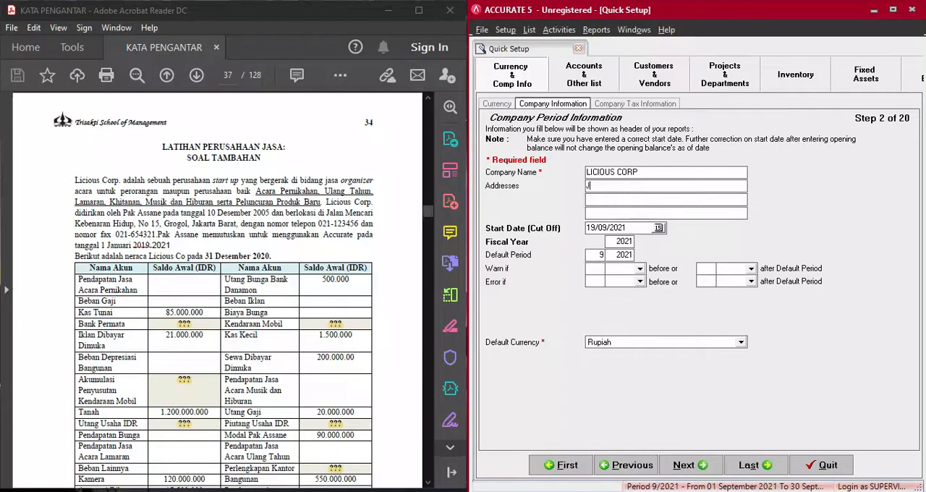
key("BackSpace")
key("BackSpace")
key("BackSpace")
key("BackSpace")
key("BackSpace")
type("LN MENCARI KEBENARA")
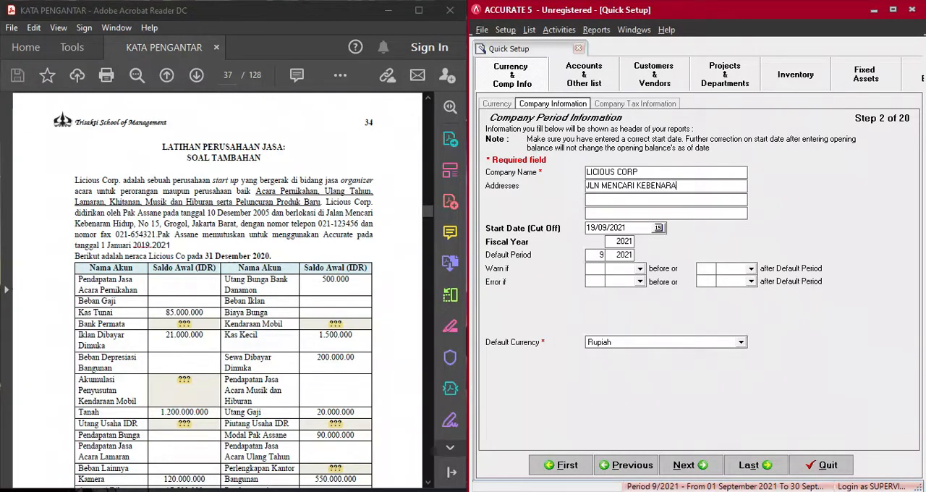
type("N HIDUP")
type(" NO")
type("GROGOL ")
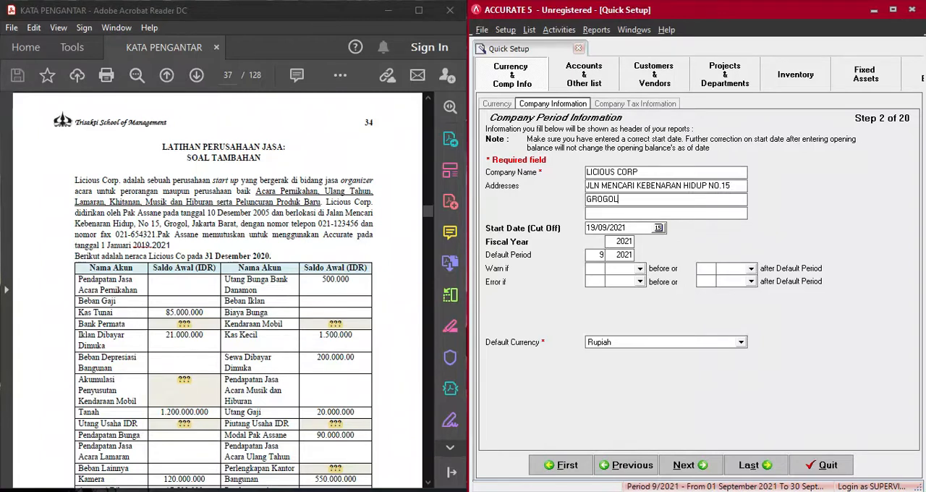
type("JAKARTA BARAT")
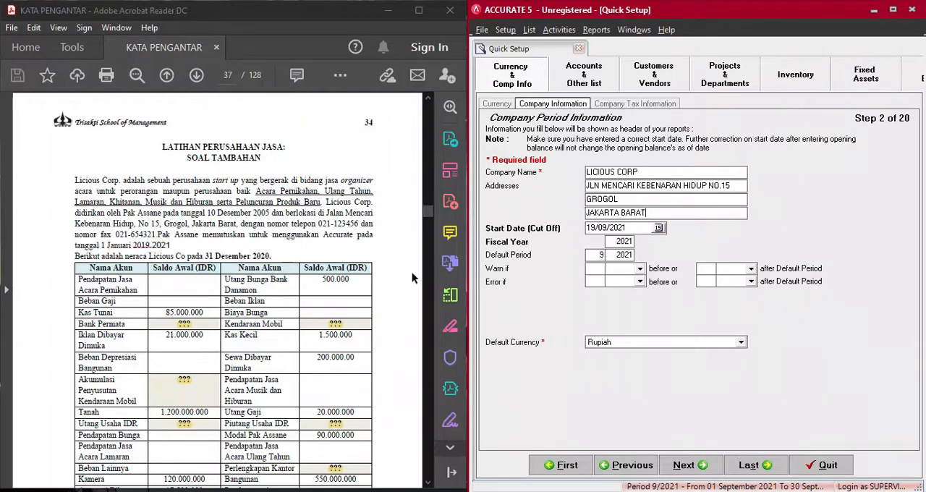
- Set the start (cut-off) date to 31/12/2020 and the fiscal year to 2020, and continue to the company tax information
scroll(192, 281, "down", 15)
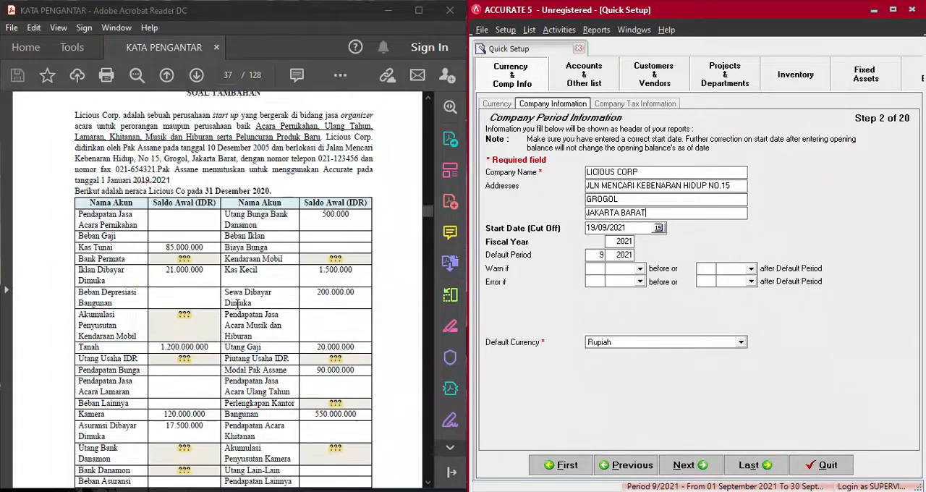
scroll(238, 304, "down", 6)
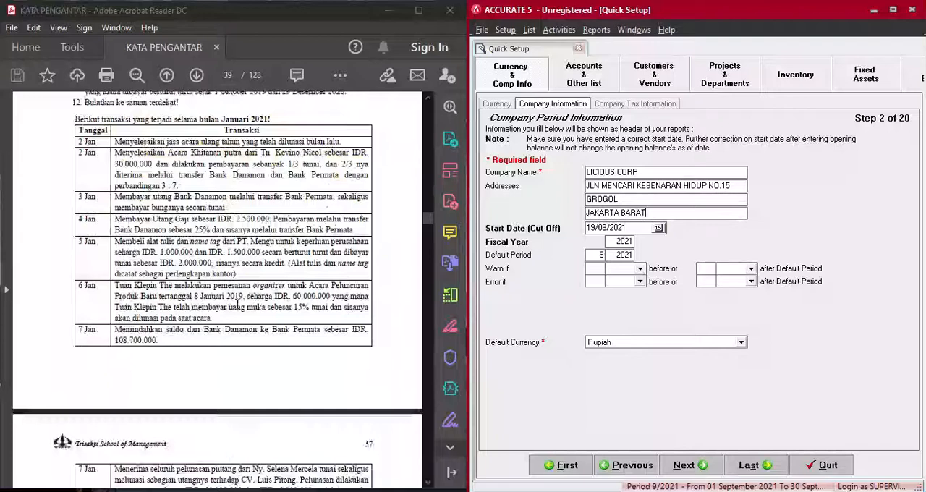
scroll(101, 184, "up", 1)
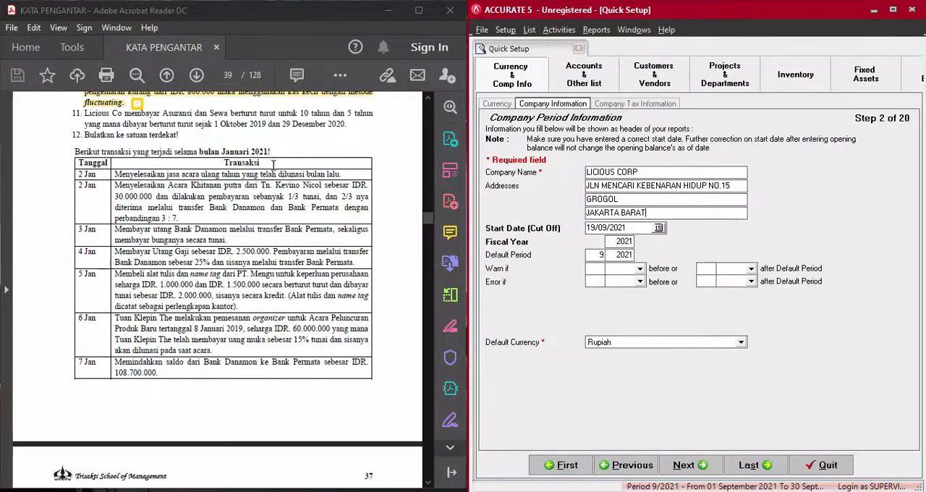
scroll(273, 164, "up", 10)
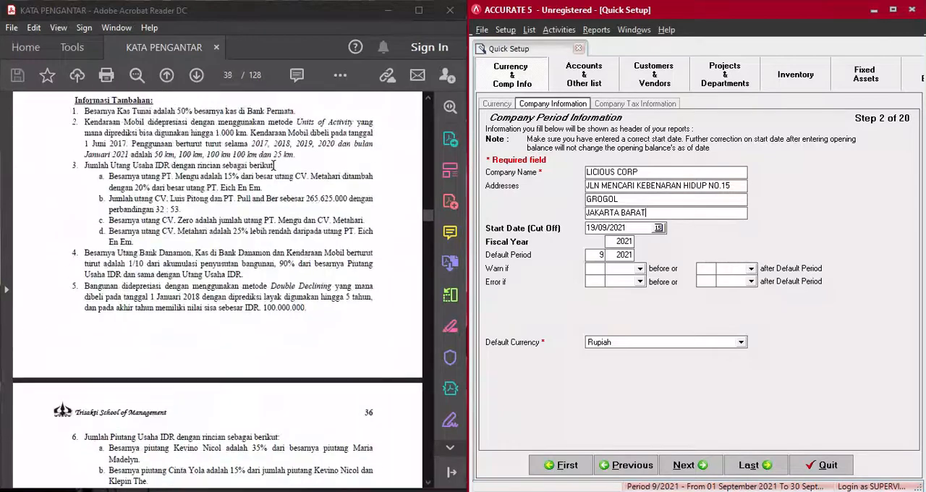
scroll(273, 171, "up", 8)
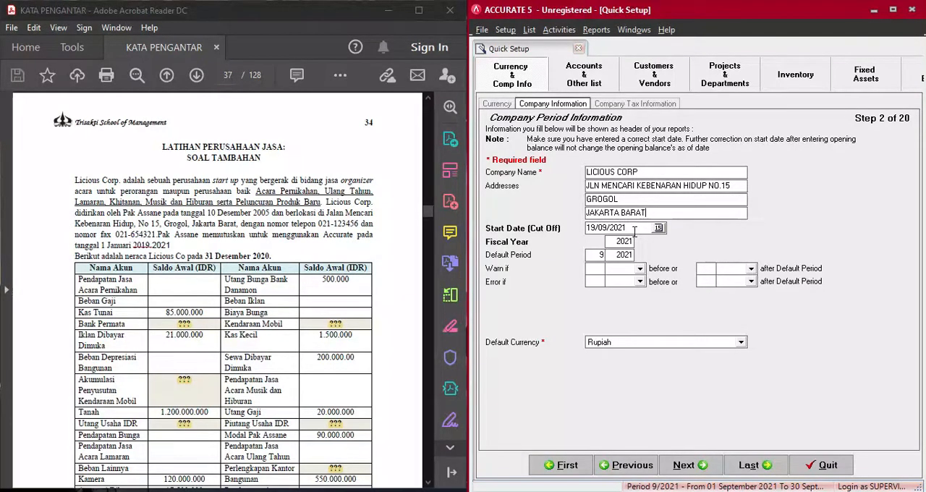
left_click_drag(635, 227, 556, 228)
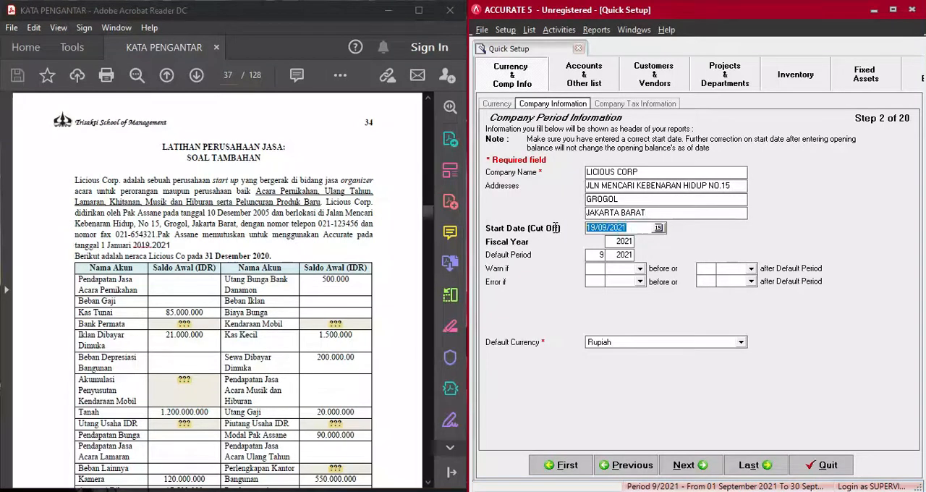
type("31/")
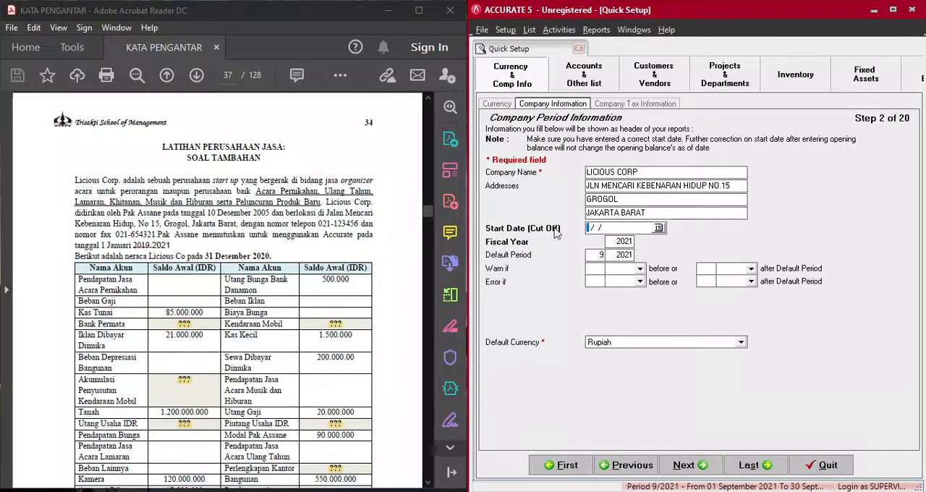
type("12/2020")
left_click_drag(611, 242, 625, 242)
key("BackSpace")
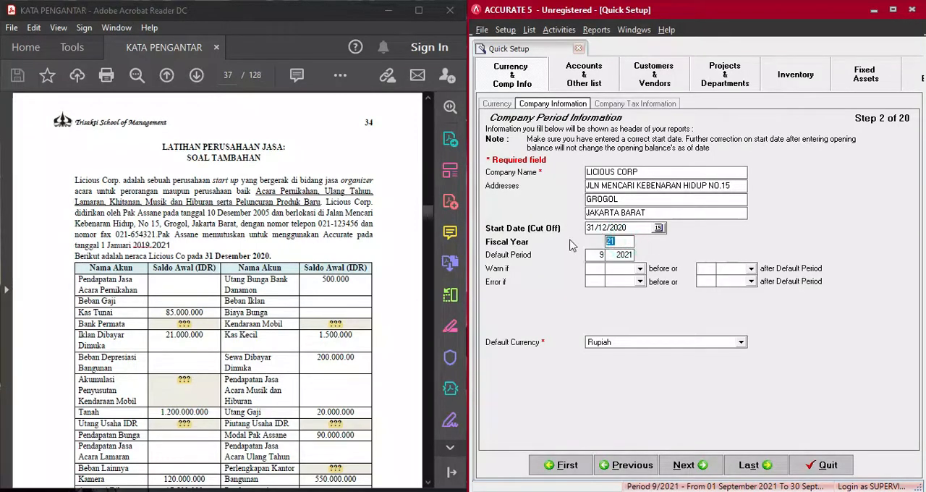
type("020")
key("Tab")
left_click(688, 470)
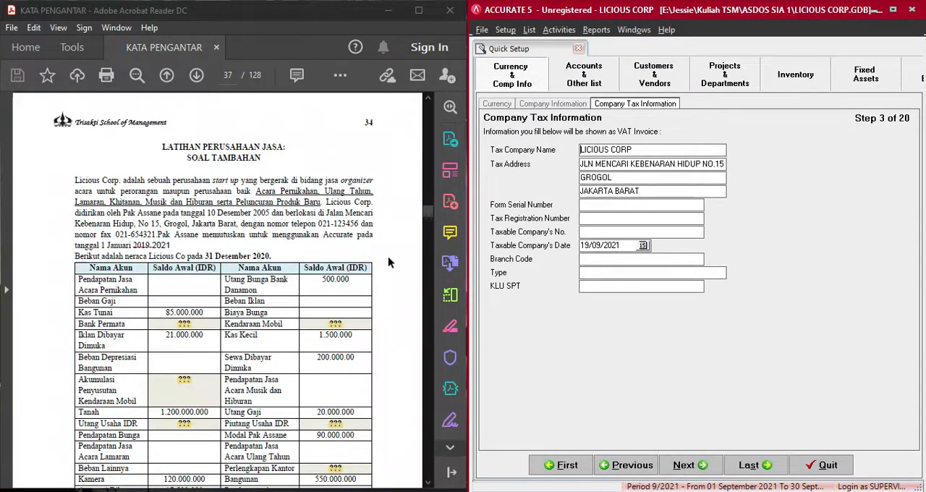
- Set the taxable company's date to 31 December and continue to the Chart of Account page
left_click_drag(631, 247, 542, 258)
type("31/12/")
left_click(683, 466)
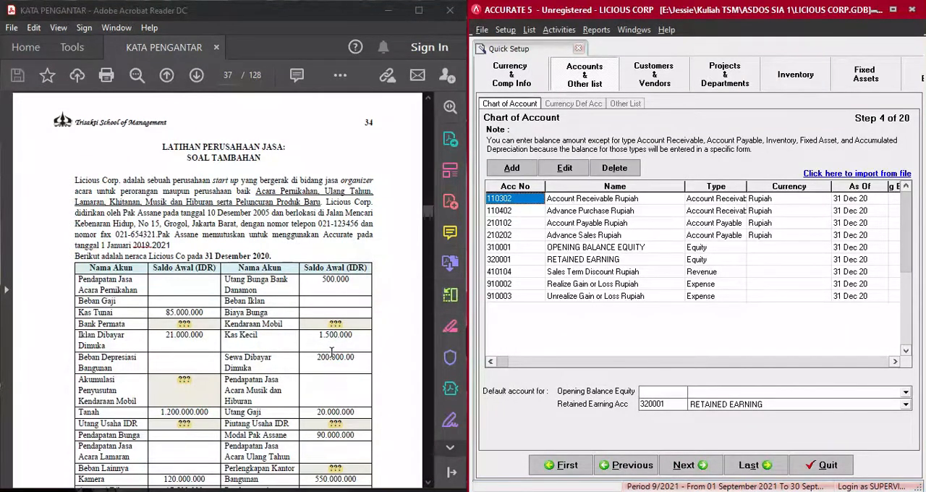
- Review the PDF's balance sheet accounts alongside the default chart of accounts, including its opening balance column
scroll(332, 353, "down", 3)
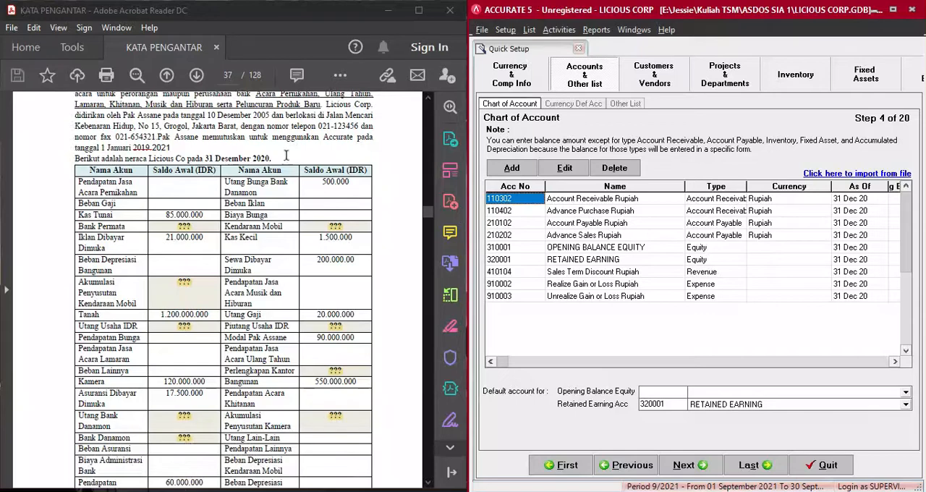
scroll(316, 254, "down", 11)
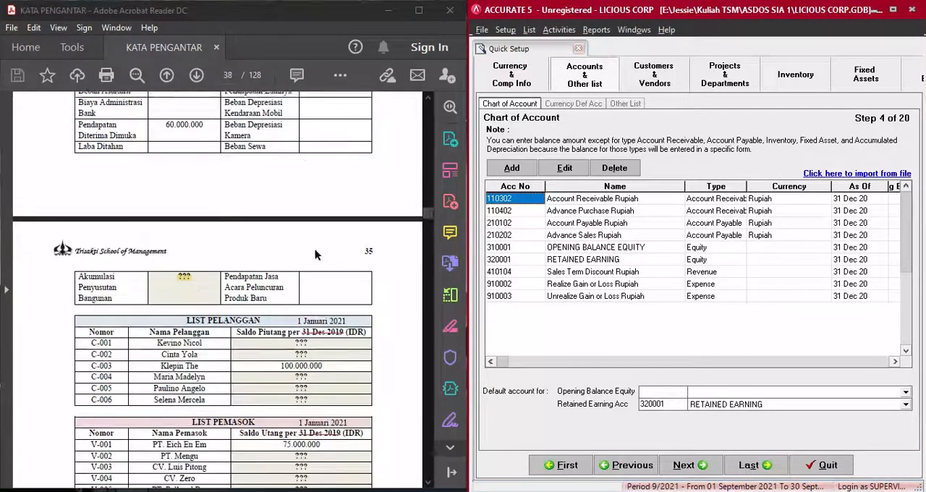
scroll(315, 255, "up", 15)
scroll(315, 254, "up", 1)
scroll(316, 254, "down", 1)
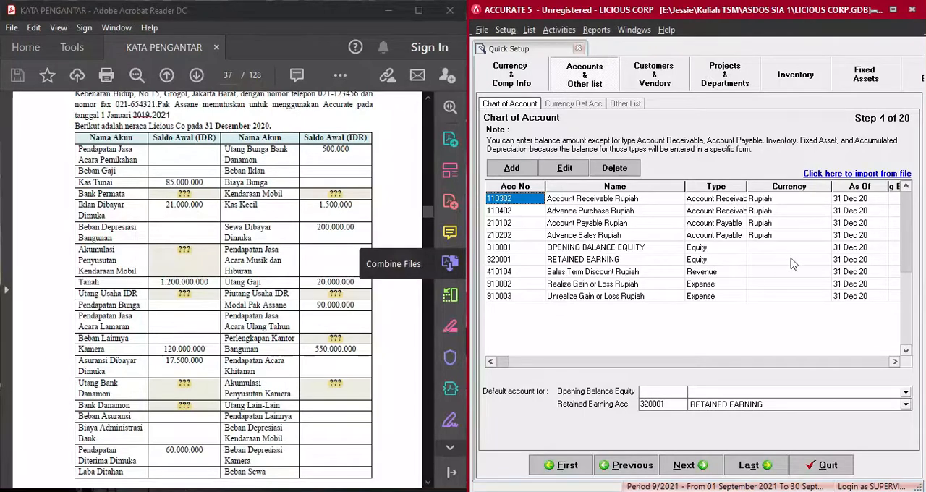
left_click(894, 11)
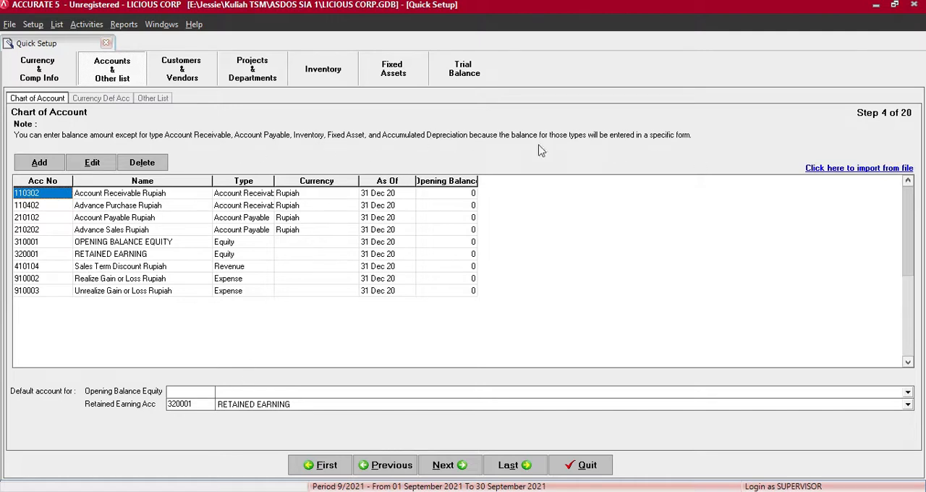
left_click(896, 6)
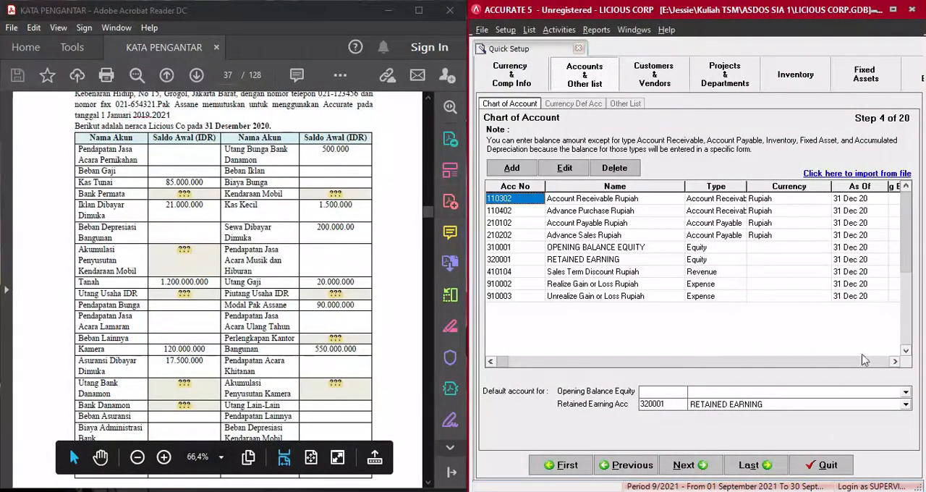
left_click(896, 362)
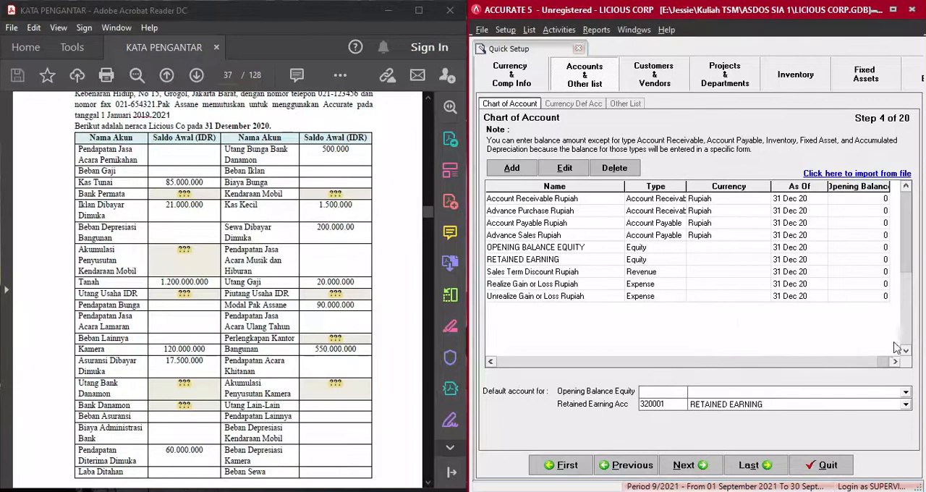
left_click(490, 362)
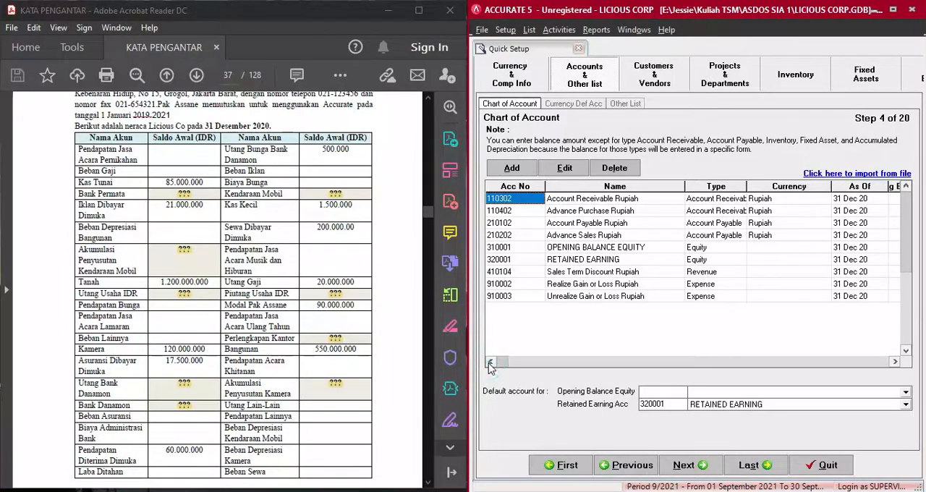
scroll(307, 304, "down", 6)
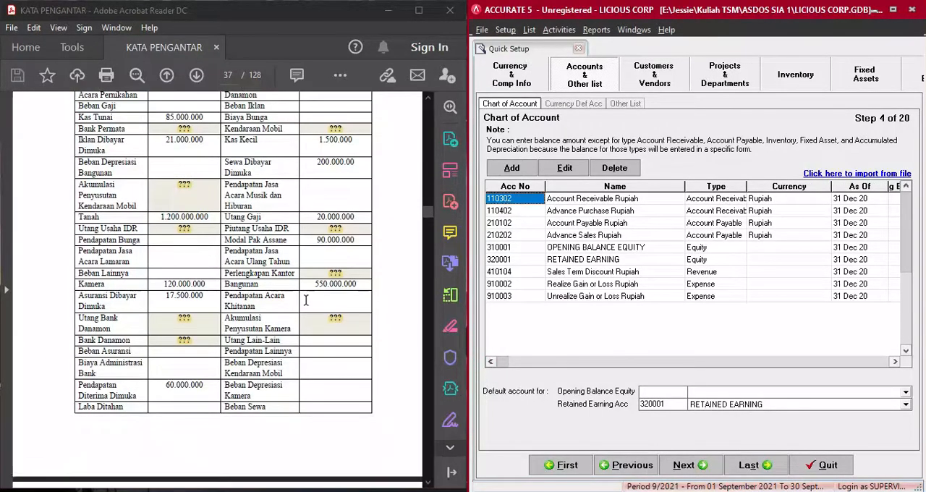
scroll(307, 304, "up", 5)
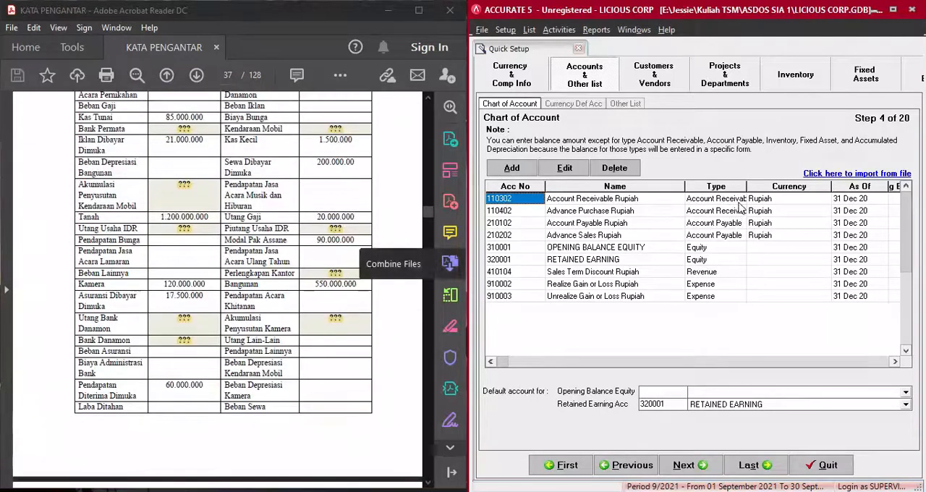
scroll(293, 222, "up", 1)
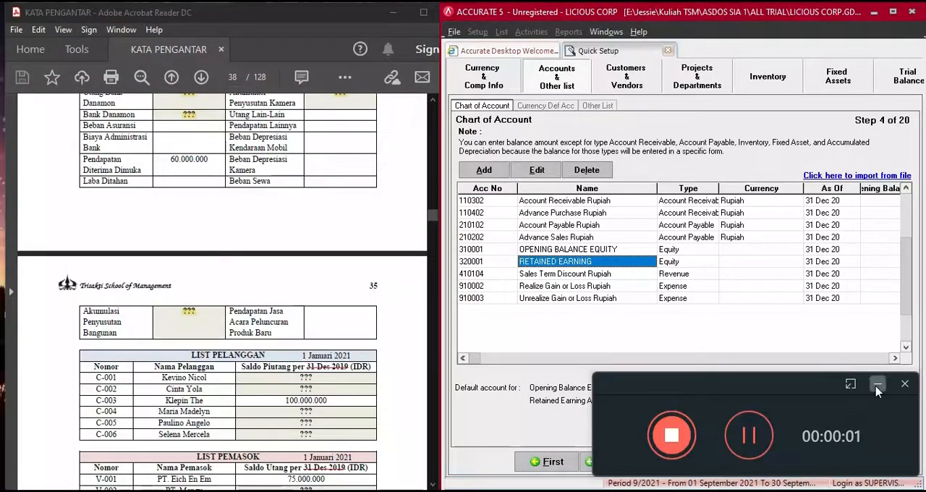
- Compare the default receivable, payable and retained earning accounts with the account names in the PDF's balance sheet
left_click(877, 387)
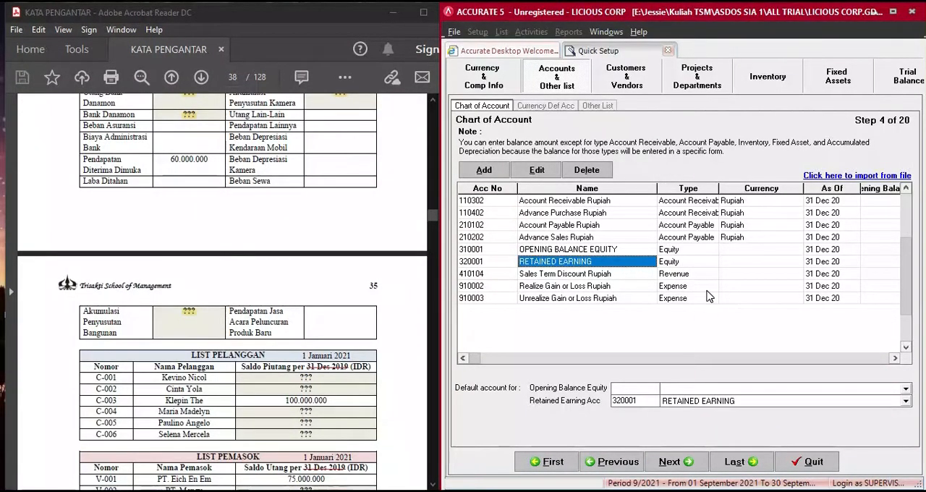
scroll(309, 190, "up", 1)
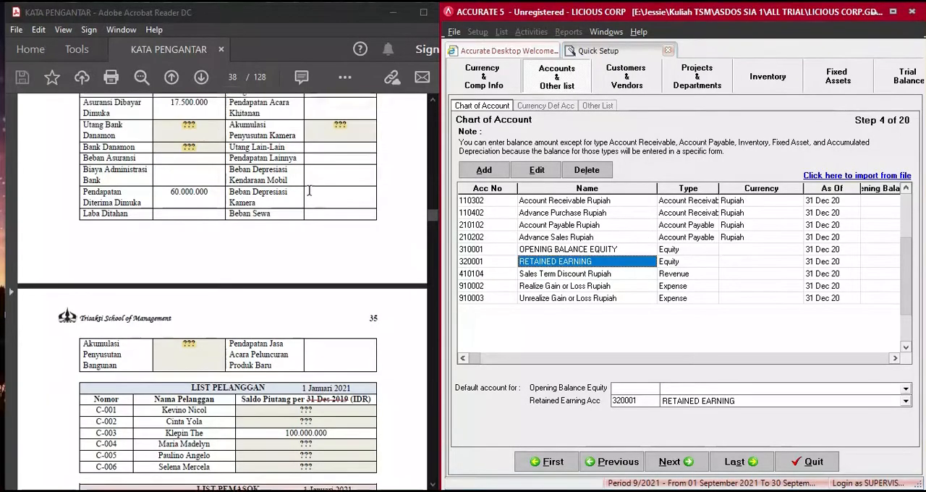
scroll(309, 190, "up", 1)
left_click(553, 202)
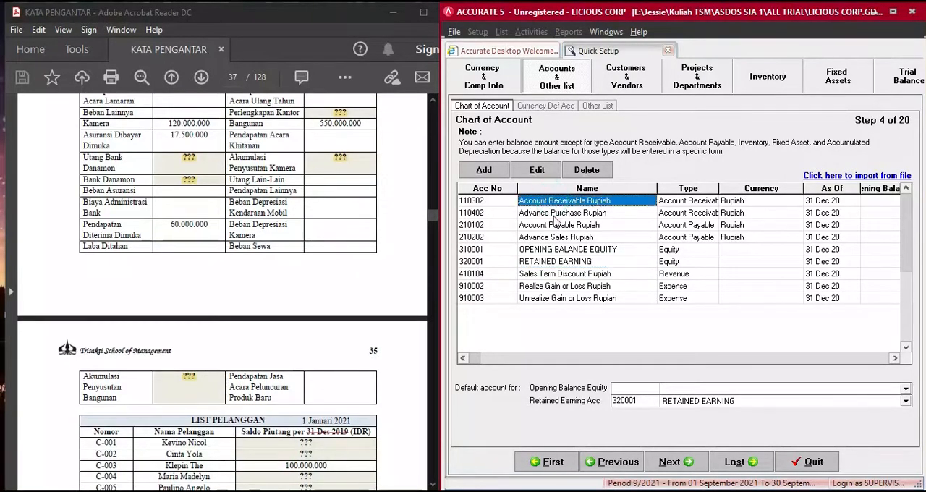
left_click(556, 223)
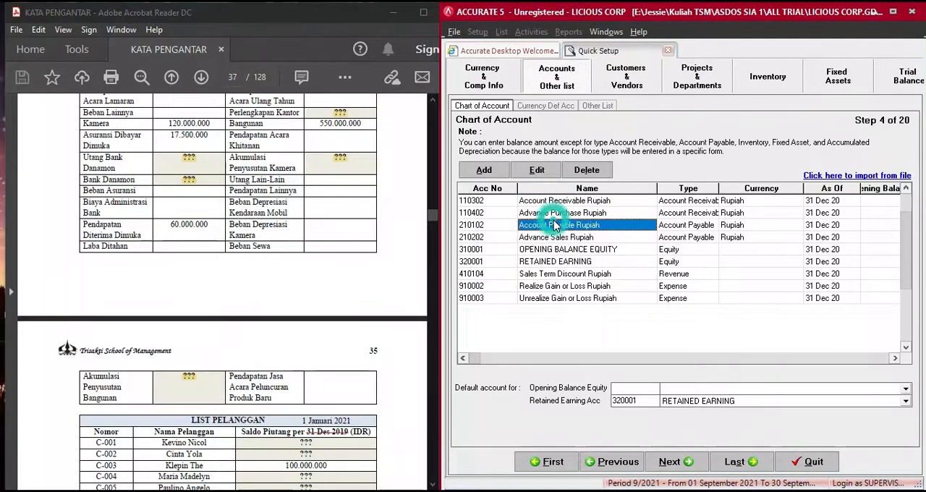
left_click(571, 263)
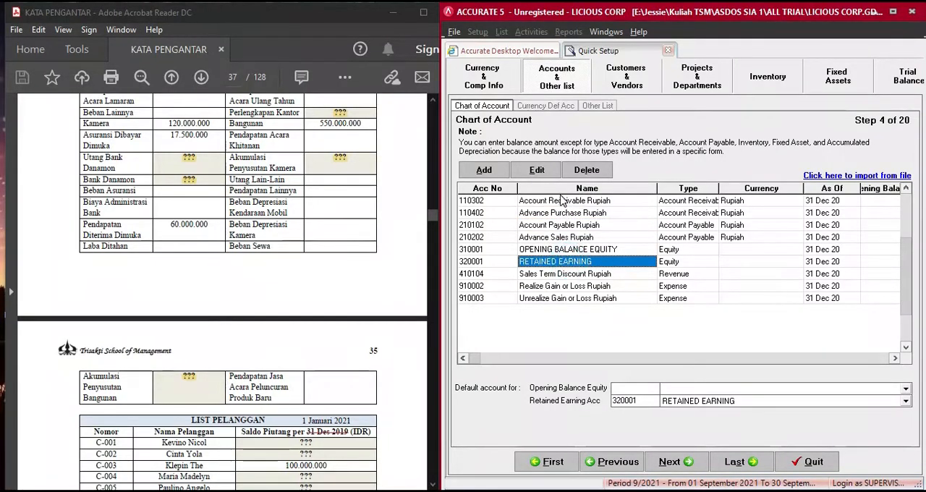
scroll(248, 288, "up", 4)
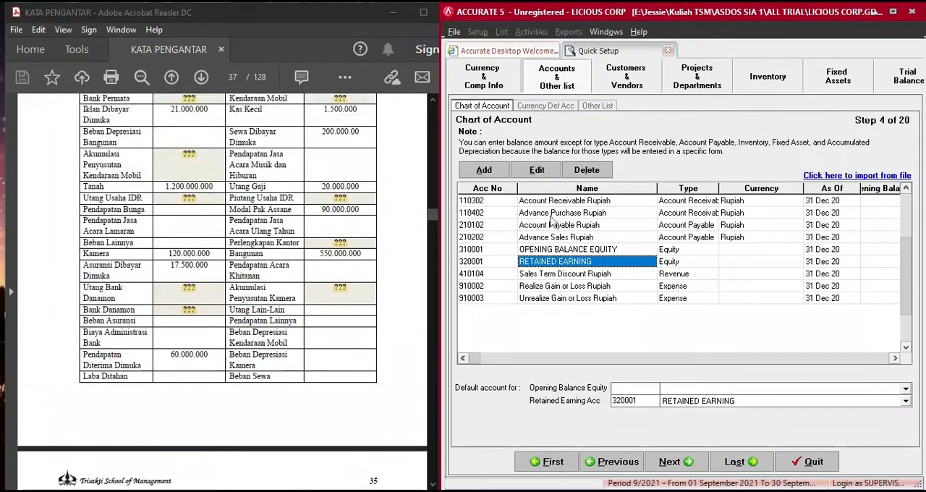
scroll(254, 171, "up", 3)
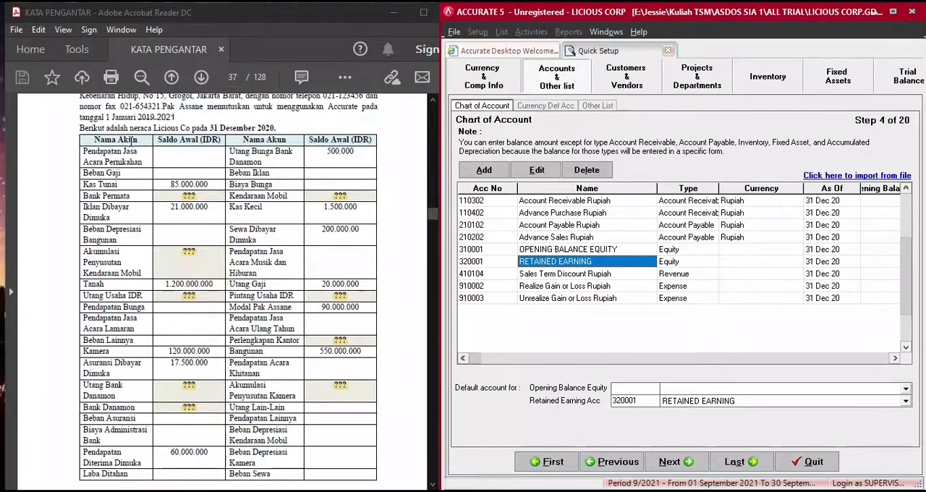
- Rename the Account Receivable Rupiah account as PIUTANG USAHA IDR and save it
left_click(531, 203)
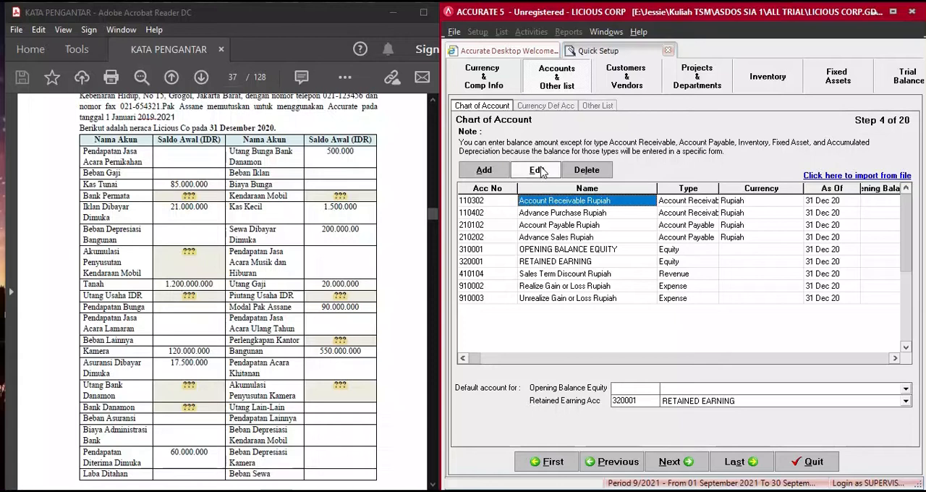
left_click(548, 172)
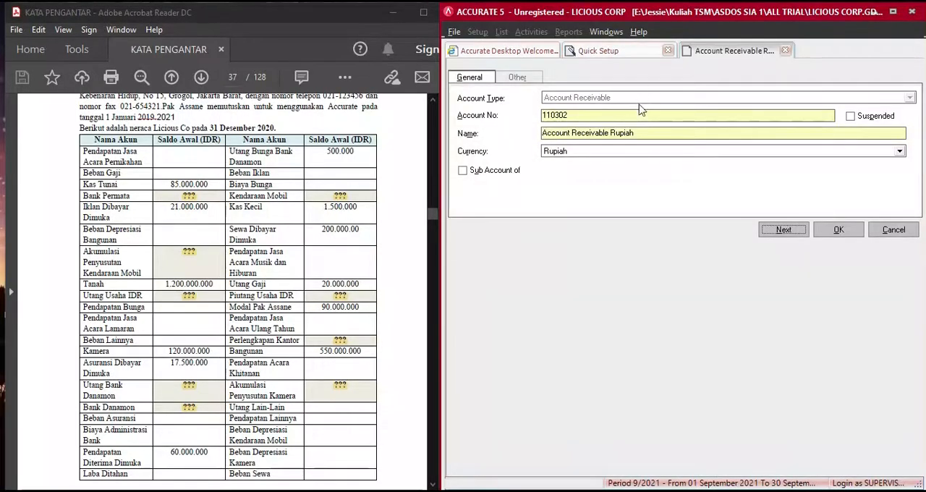
triple_click(652, 133)
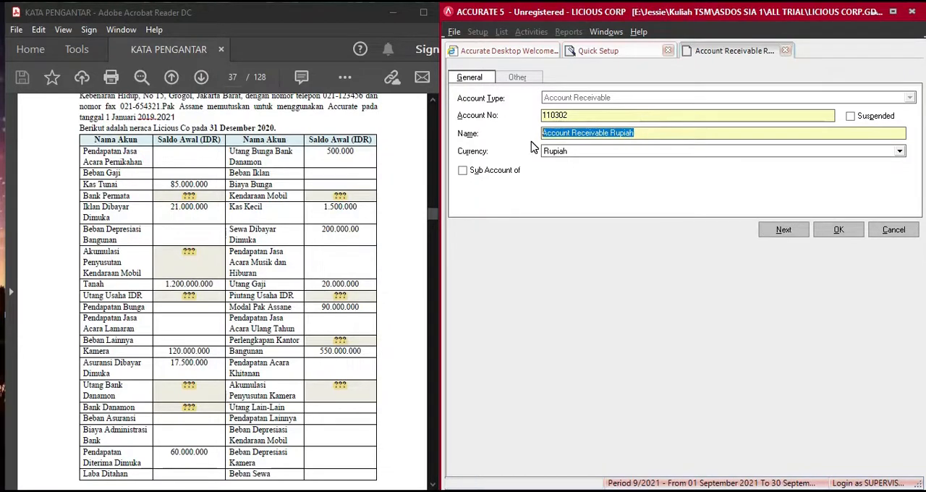
type("PIUTANG ")
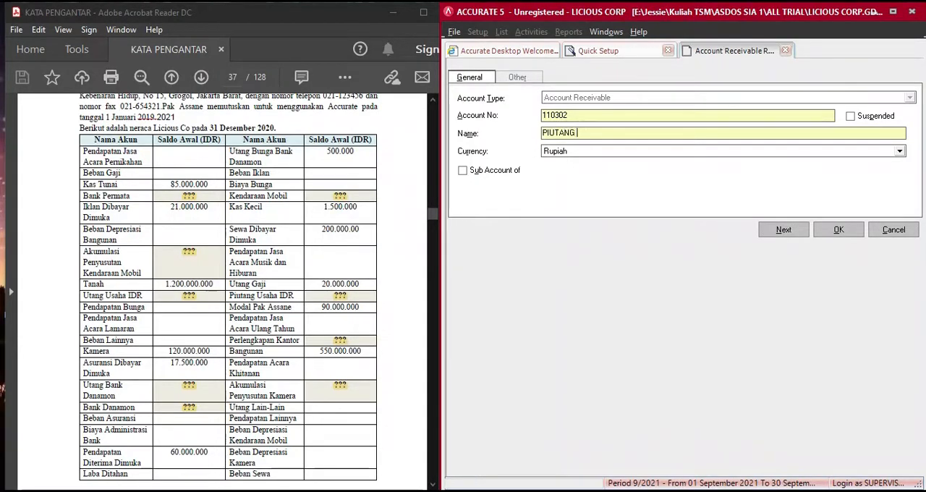
type("USAHA IDR")
left_click(852, 232)
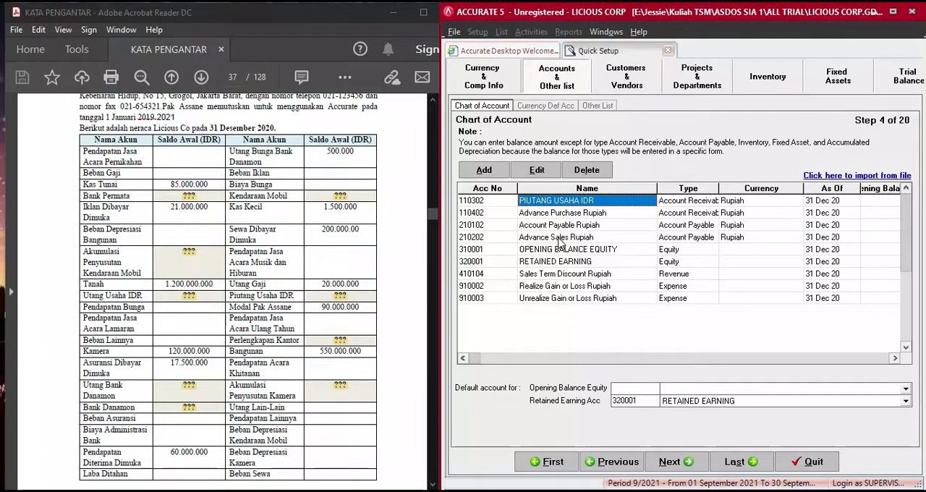
- Rename the Account Payable Rupiah account as UTANG USAHA IDR and save it
left_click(559, 226)
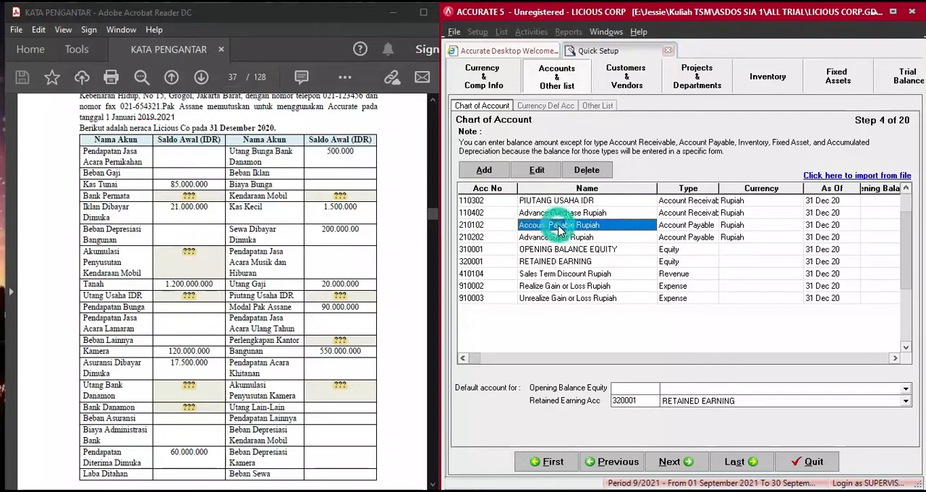
left_click(537, 169)
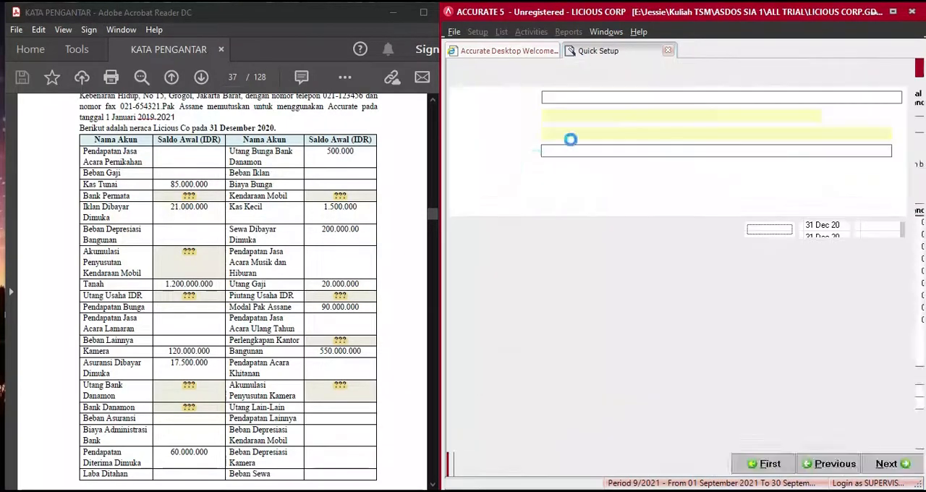
left_click_drag(637, 133, 525, 132)
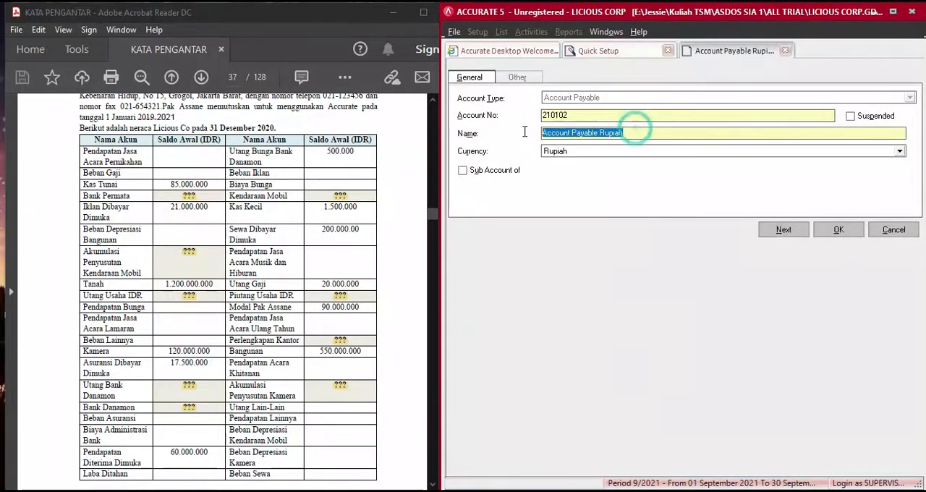
type("HUTANG")
key("BackSpace")
type("UTANG USAHA IDR")
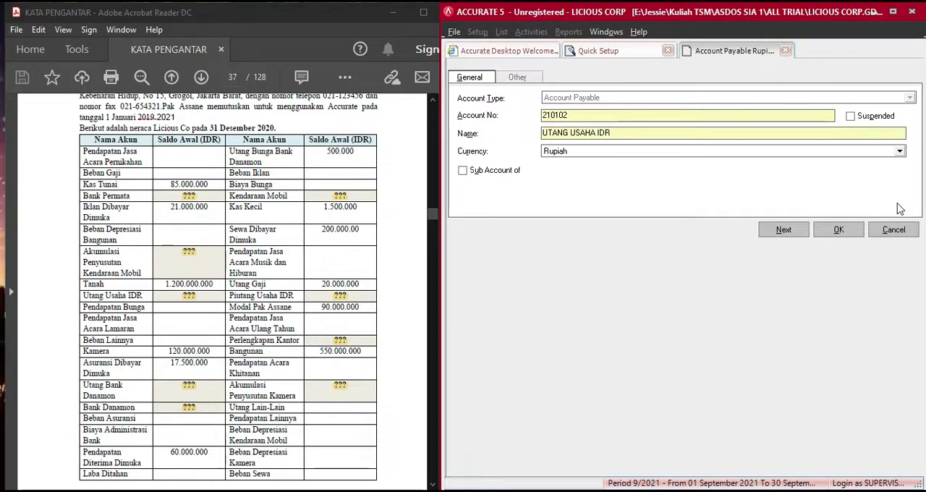
left_click(842, 230)
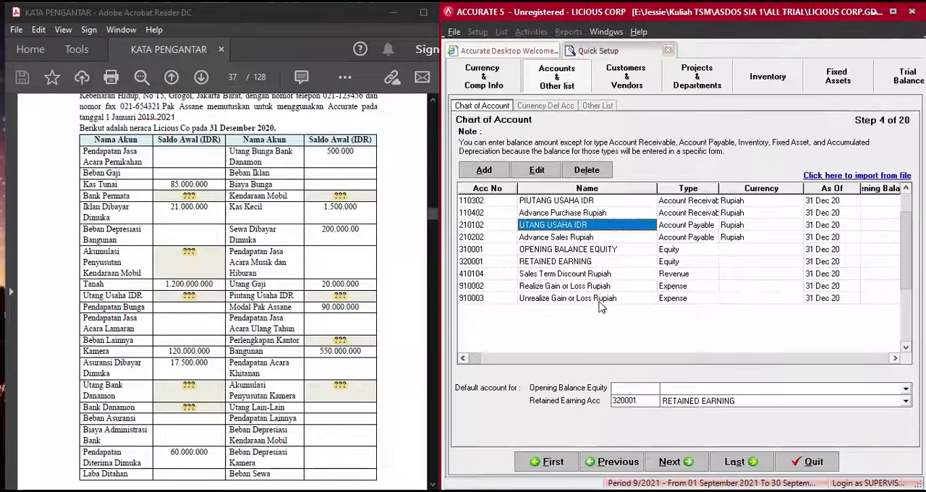
- Rename the RETAINED EARNING equity account as LABA DITAHAN and save it
left_click(570, 262)
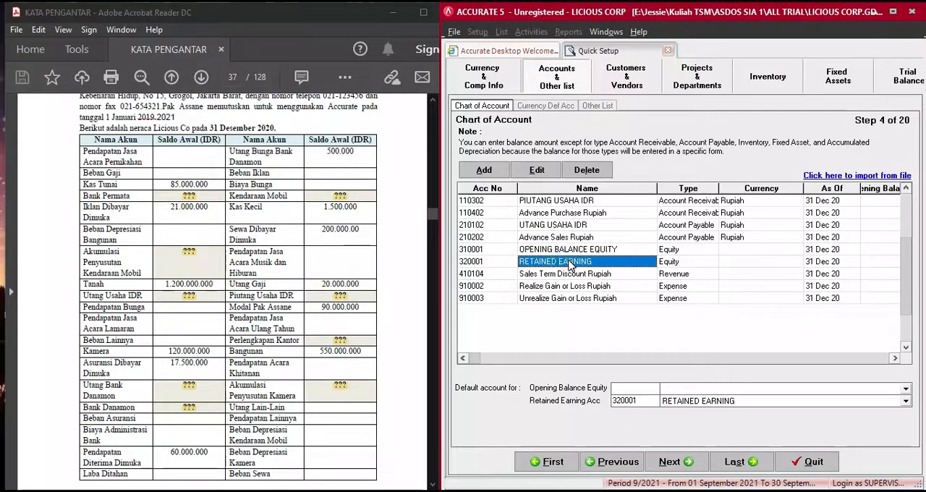
left_click(538, 173)
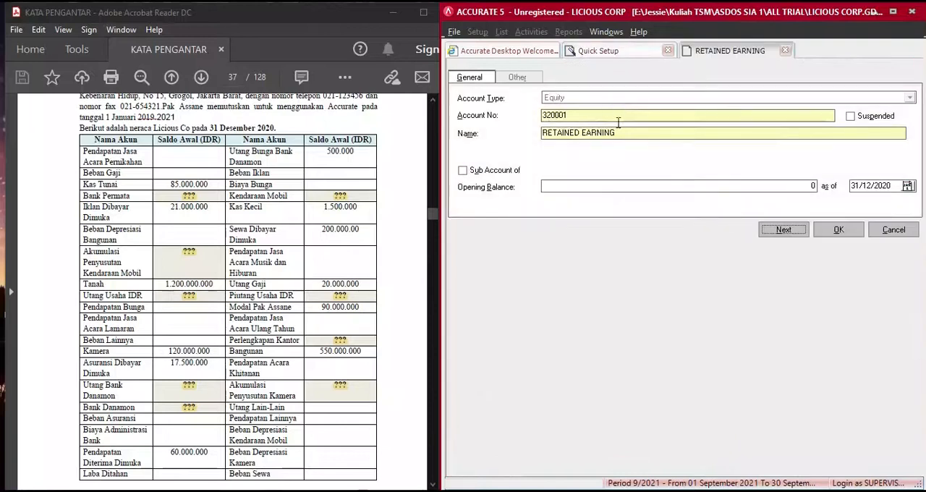
left_click_drag(616, 132, 541, 132)
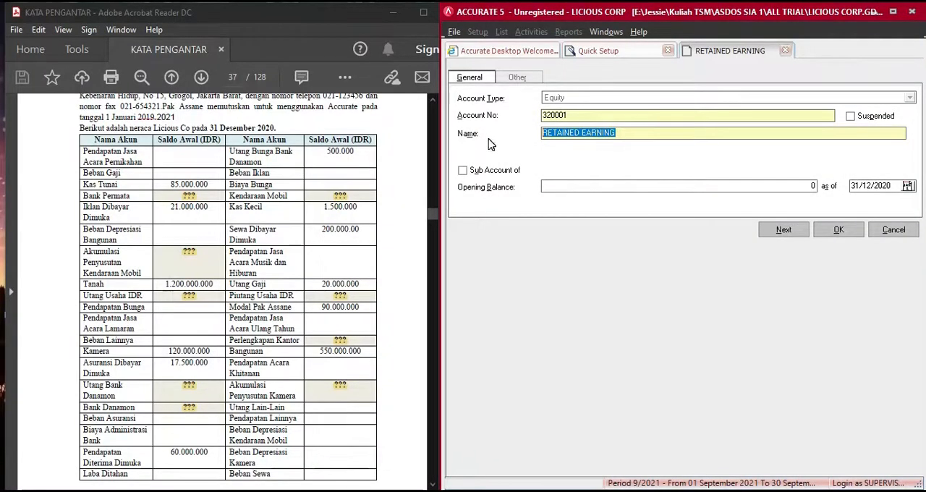
type("LABA DITAHAN")
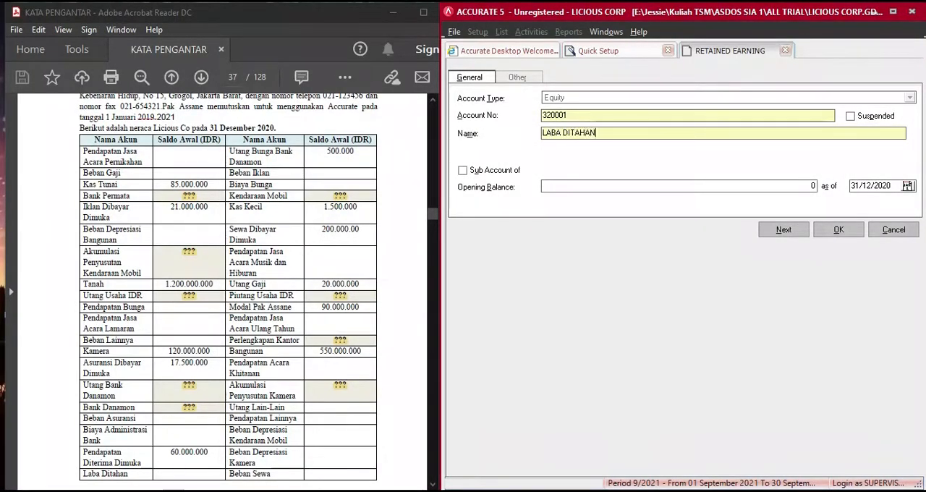
left_click(830, 233)
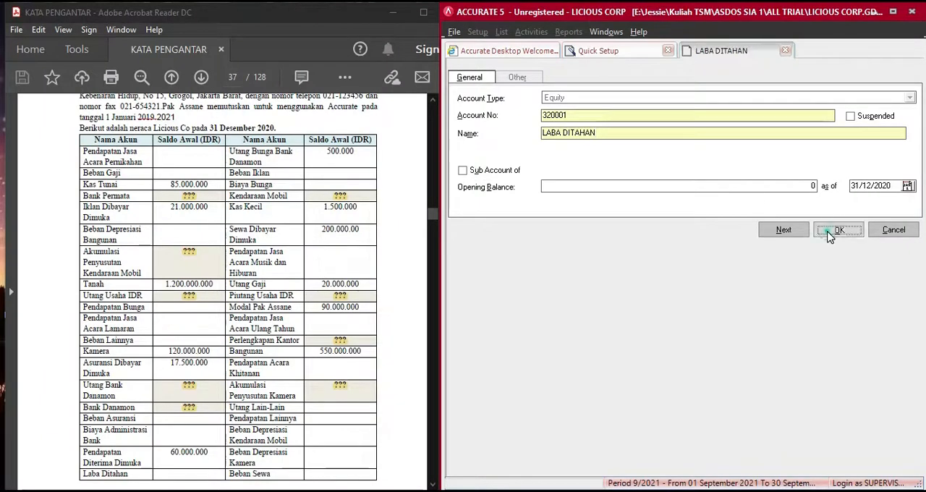
left_click(686, 287)
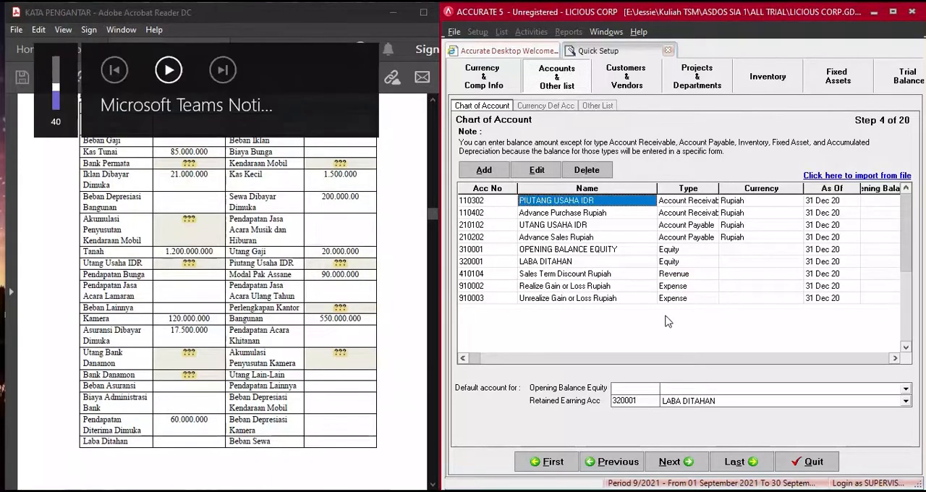
left_click(876, 388)
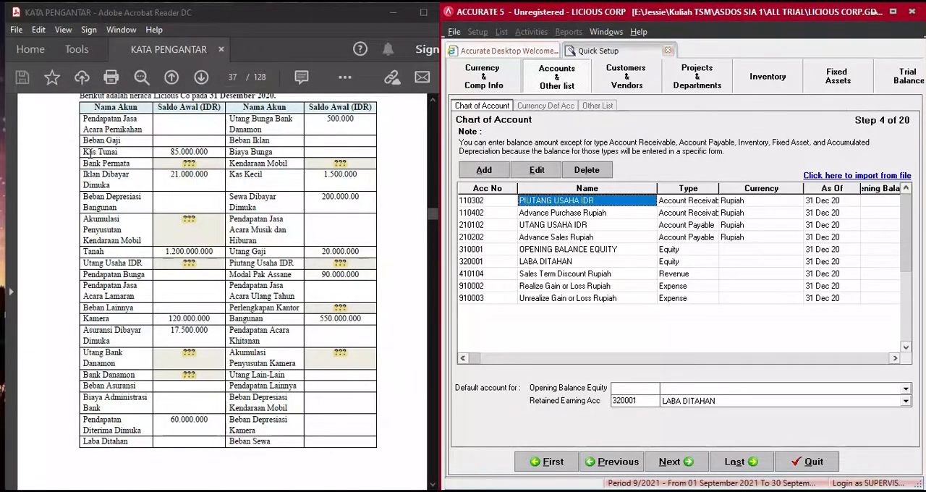
- Create a new Cash/Bank account with account number 11101 and the name KAS TUNAI
left_click(484, 172)
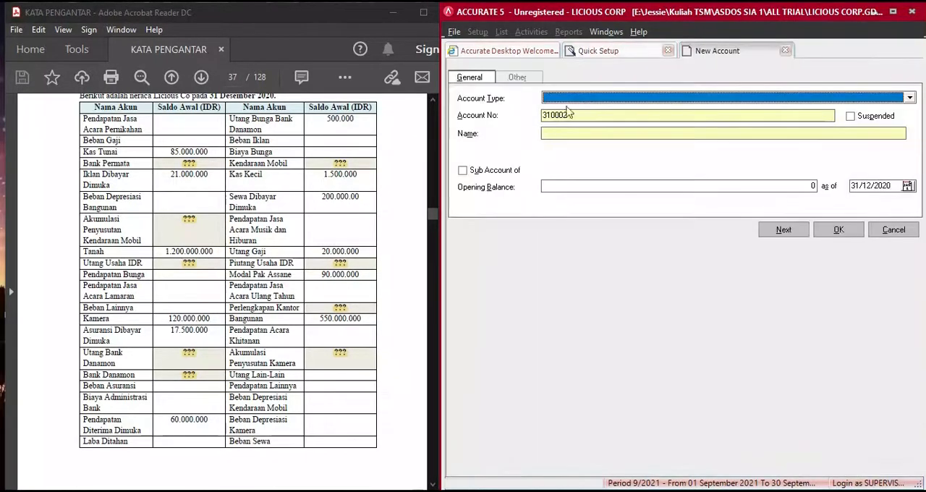
left_click(579, 99)
left_click(579, 109)
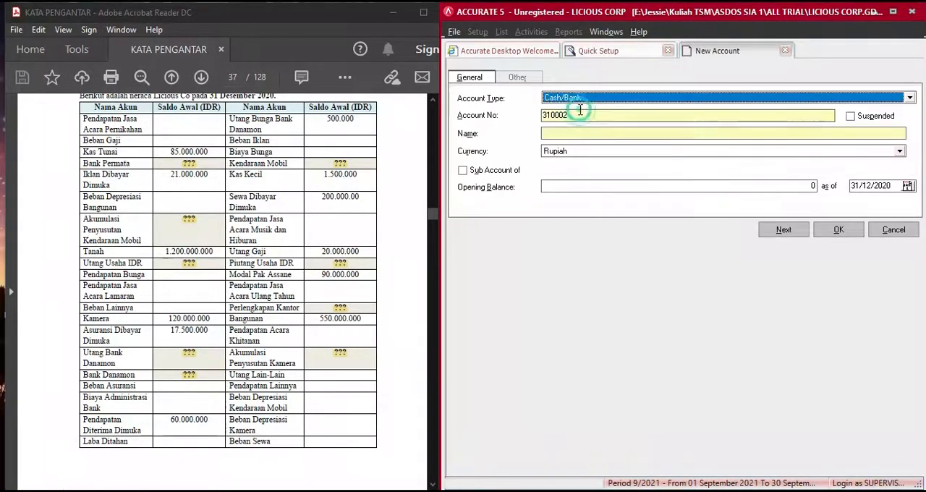
left_click(583, 118)
double_click(583, 119)
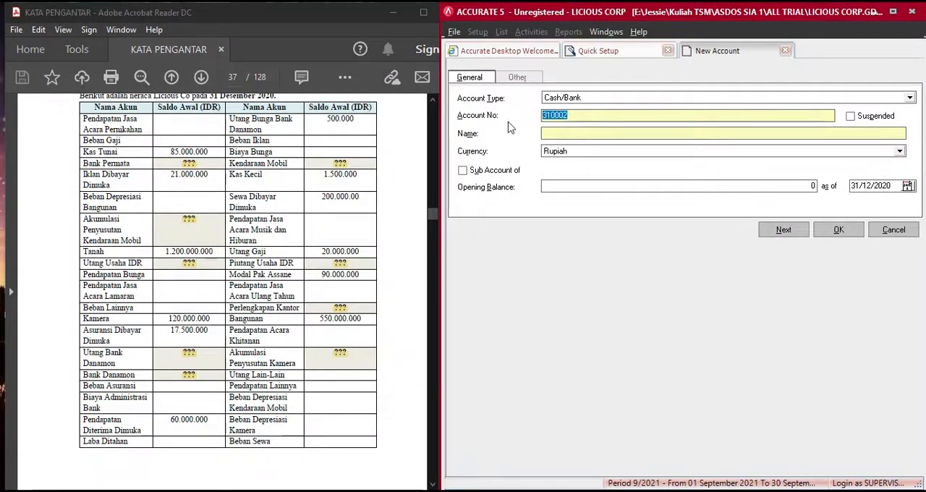
type("11101")
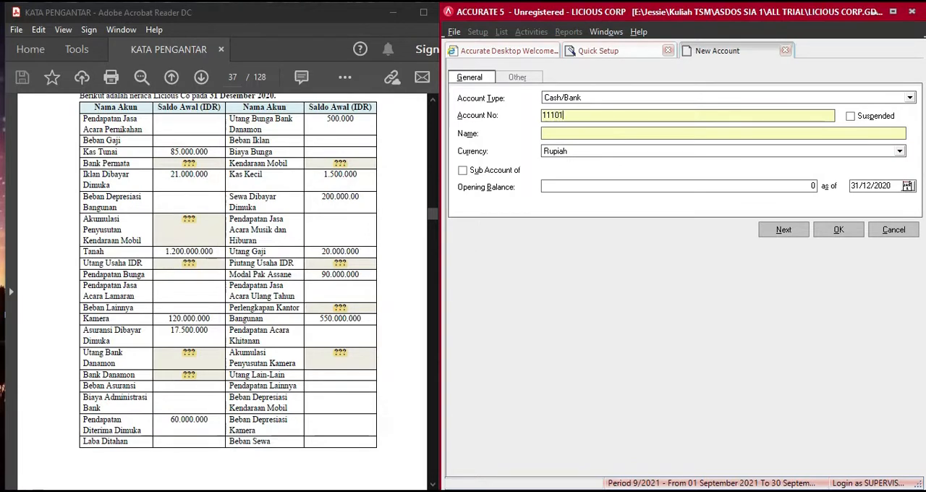
key("Tab")
type("KAS TUNAI")
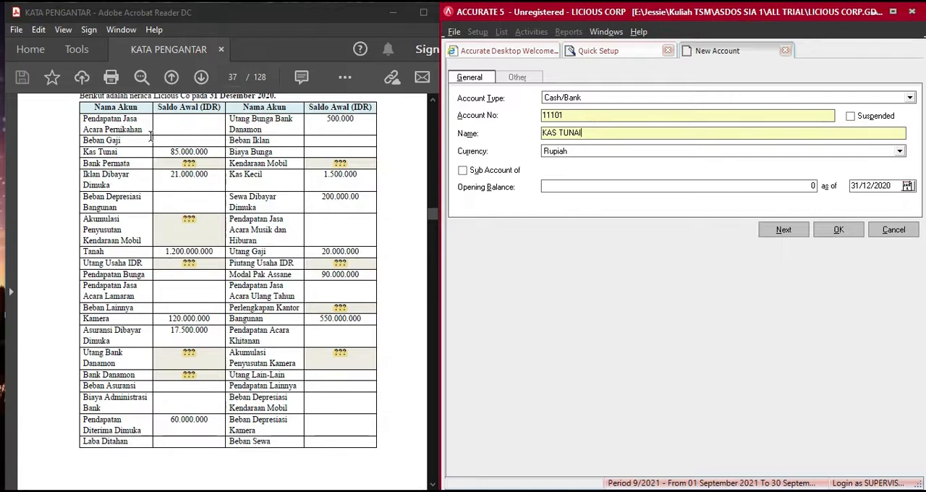
- Set the KAS TUNAI opening balance to 85.000.000 as of 31/12/2020 and save it, continuing to another new account
left_click(599, 187)
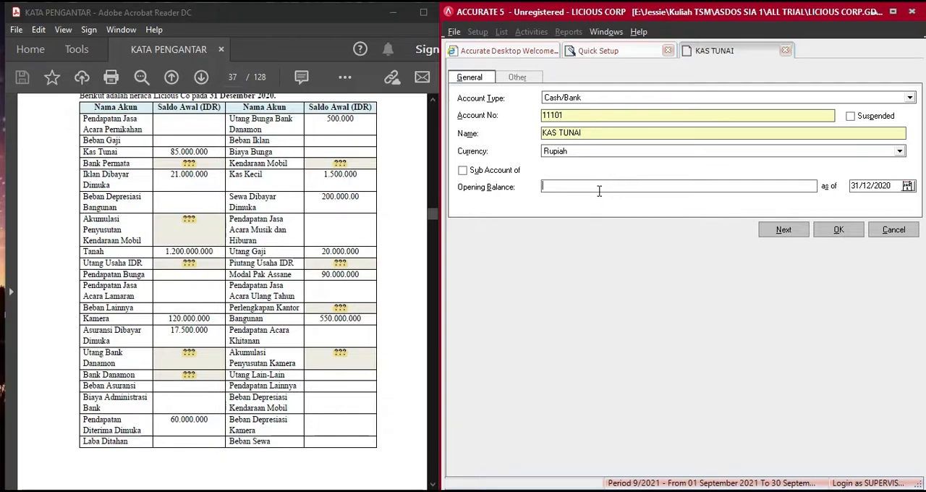
type("000000")
key("Tab")
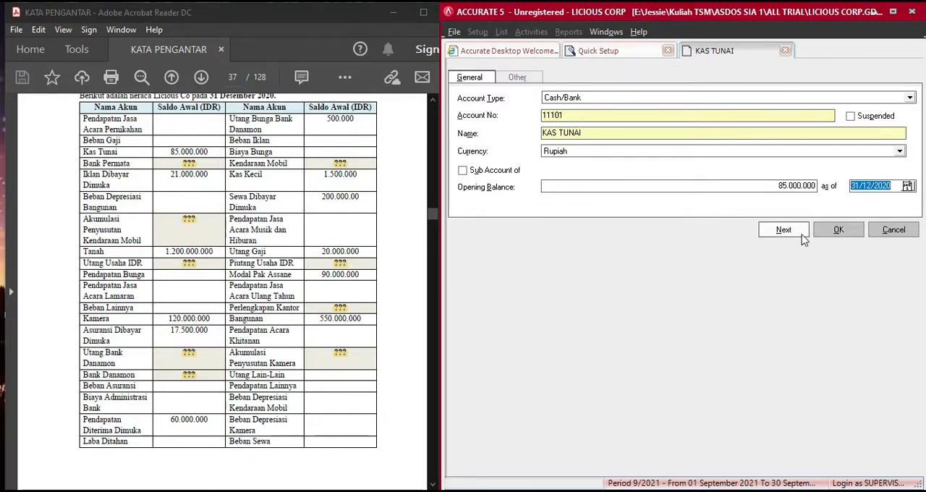
left_click(784, 231)
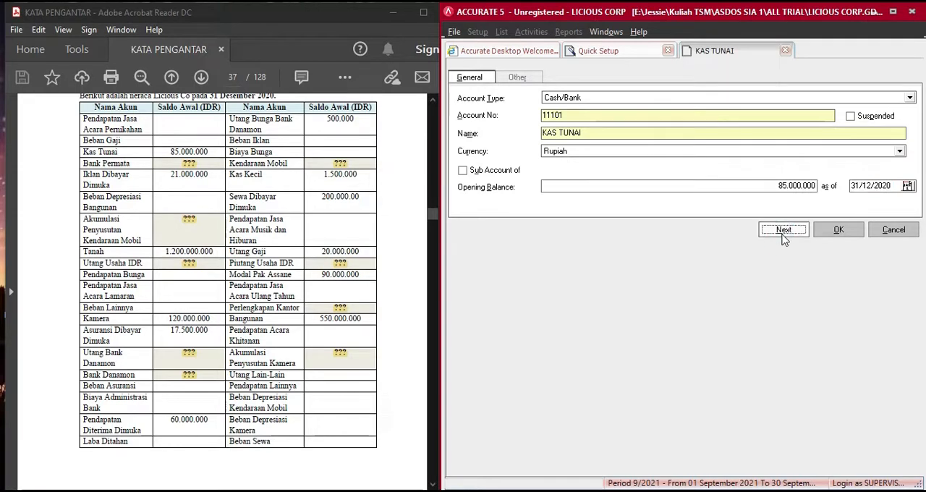
- Check the KAS TUNAI entry and its opening balance in the Quick Setup chart of accounts
left_click(619, 52)
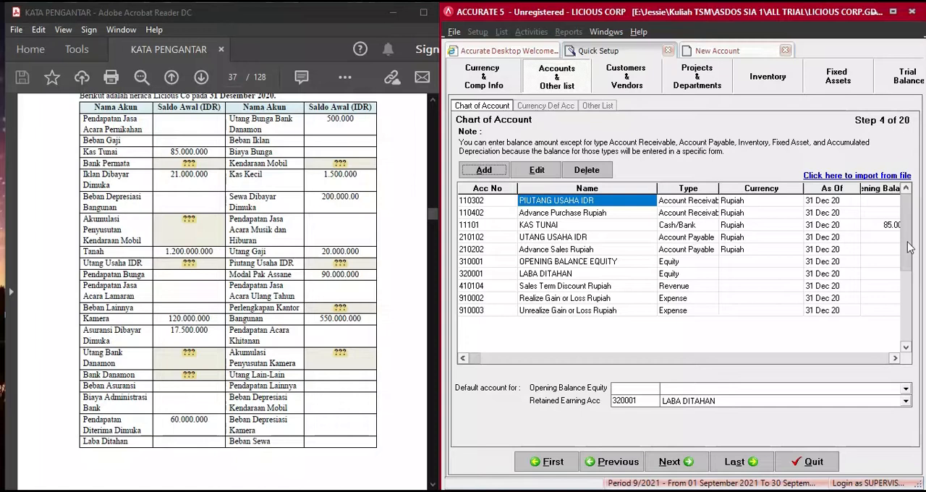
left_click(895, 358)
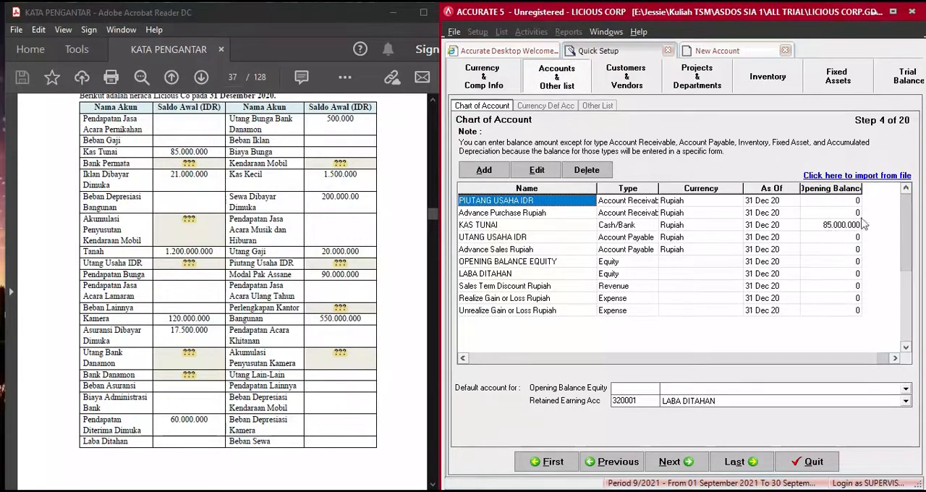
left_click(463, 358)
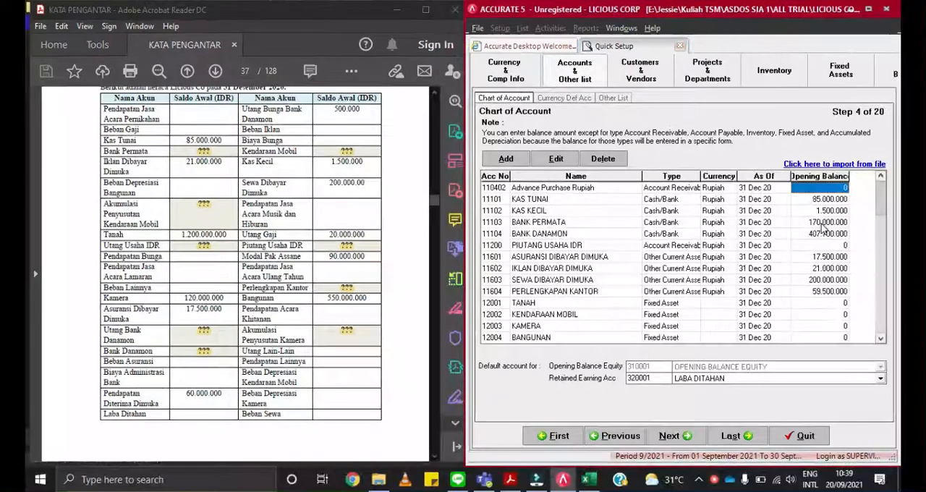
- Review the asset and liability accounts in the chart of accounts, checking their dates and opening balances against the PDF
left_click(762, 189)
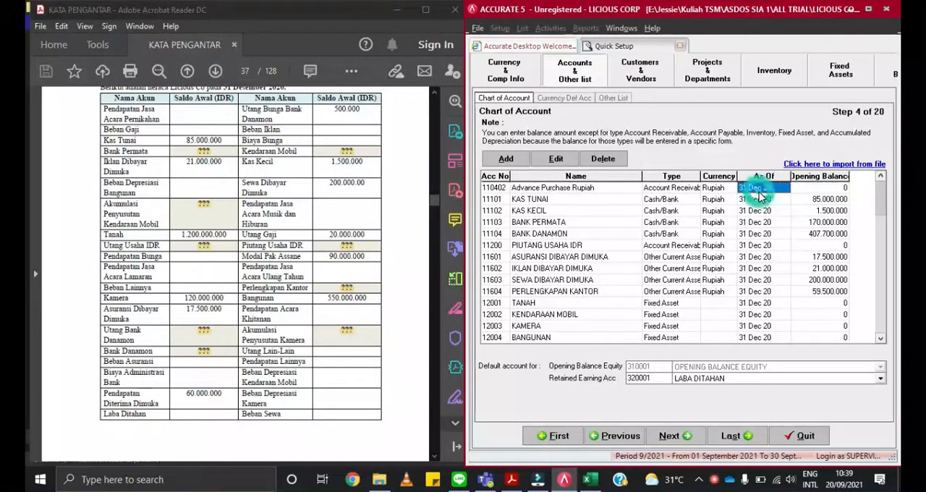
left_click(838, 190)
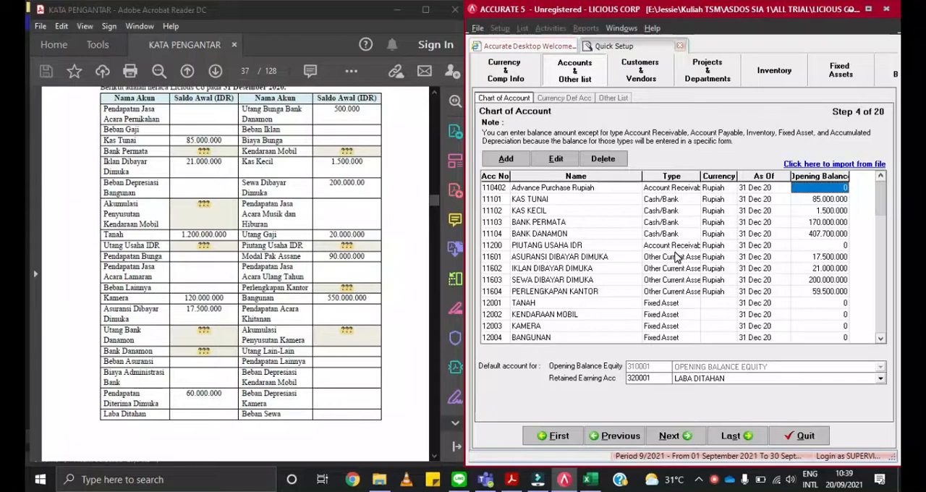
left_click(881, 340)
left_click(880, 340)
left_click(881, 340)
left_click(881, 339)
left_click(881, 339)
left_click(881, 340)
left_click(881, 340)
left_click(881, 340)
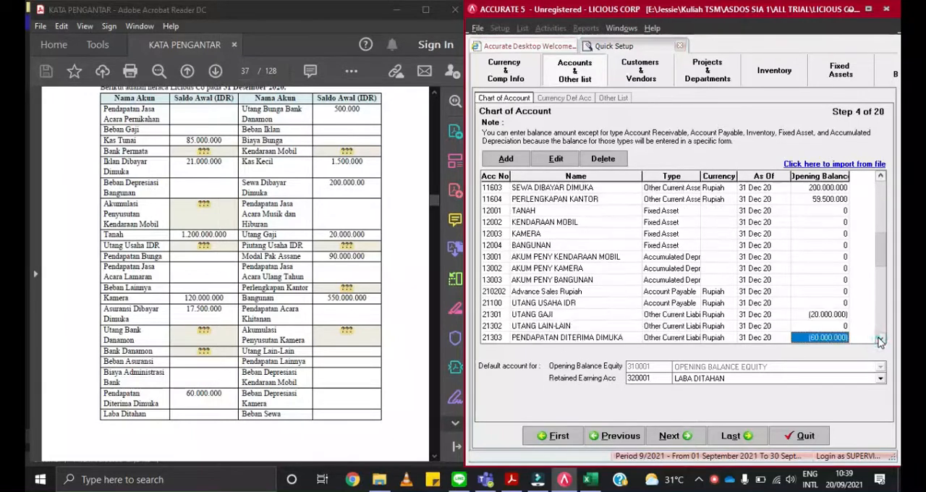
left_click(881, 339)
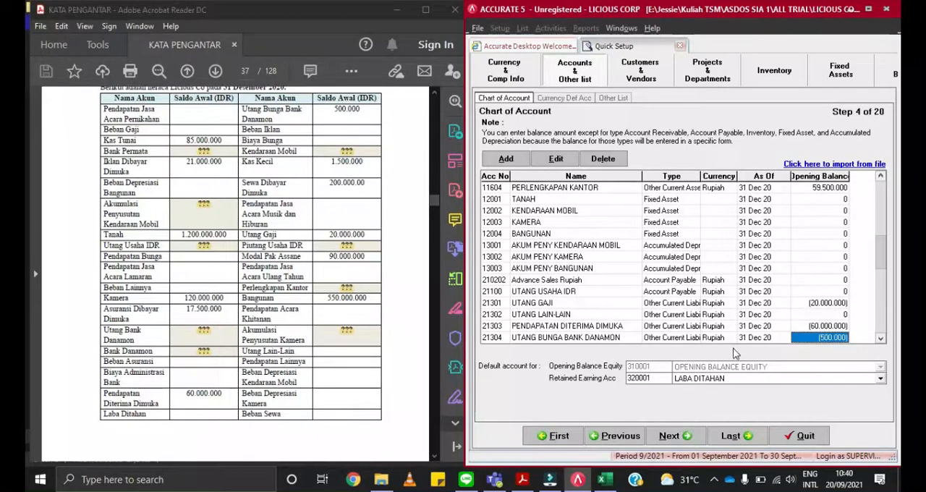
left_click(881, 338)
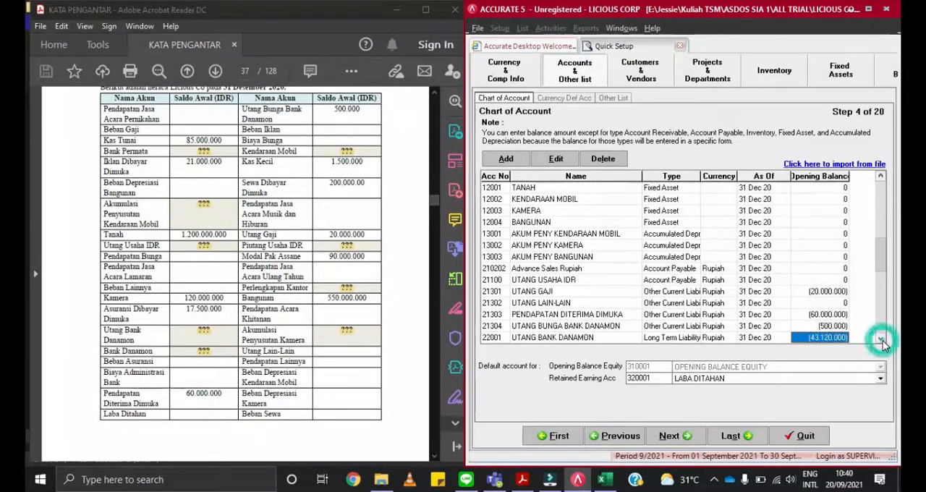
left_click(881, 338)
left_click(881, 339)
left_click(881, 339)
- Review the equity, revenue, expense and other income and expense accounts down to the end of the chart of accounts
left_click(881, 339)
left_click(881, 339)
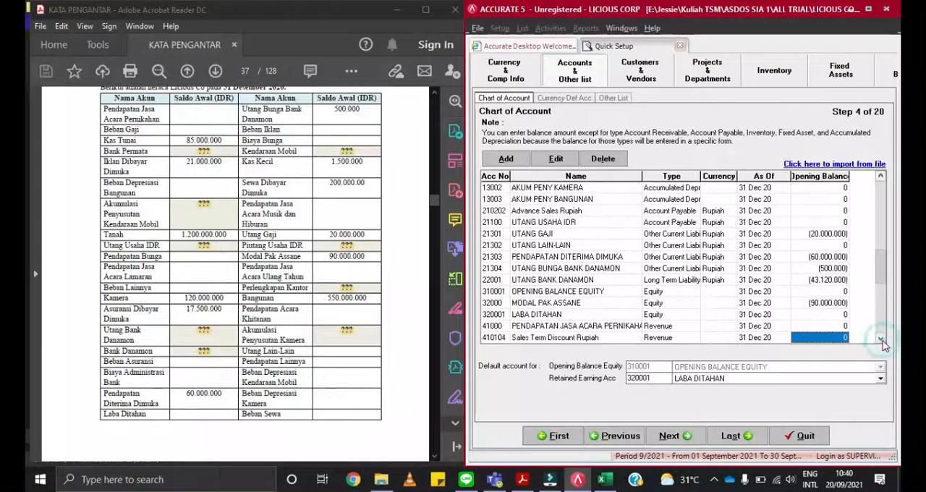
left_click(881, 339)
left_click(881, 339)
left_click(881, 339)
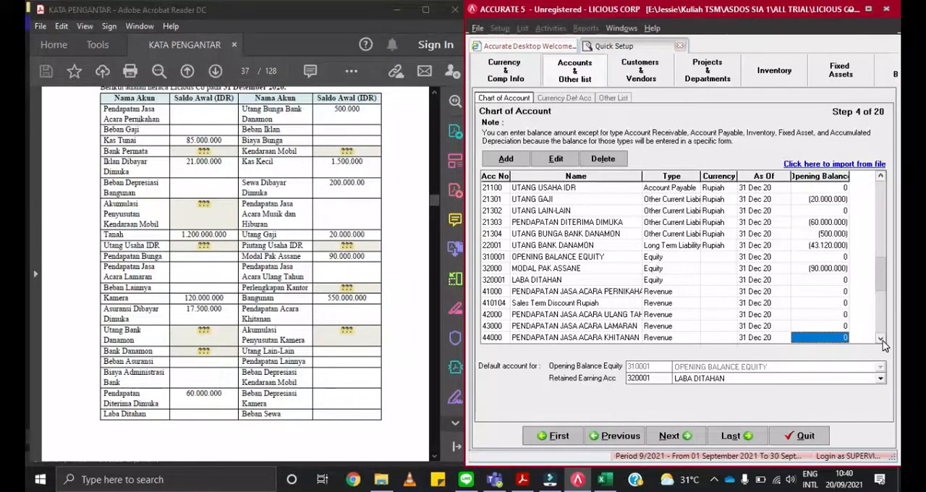
left_click(881, 339)
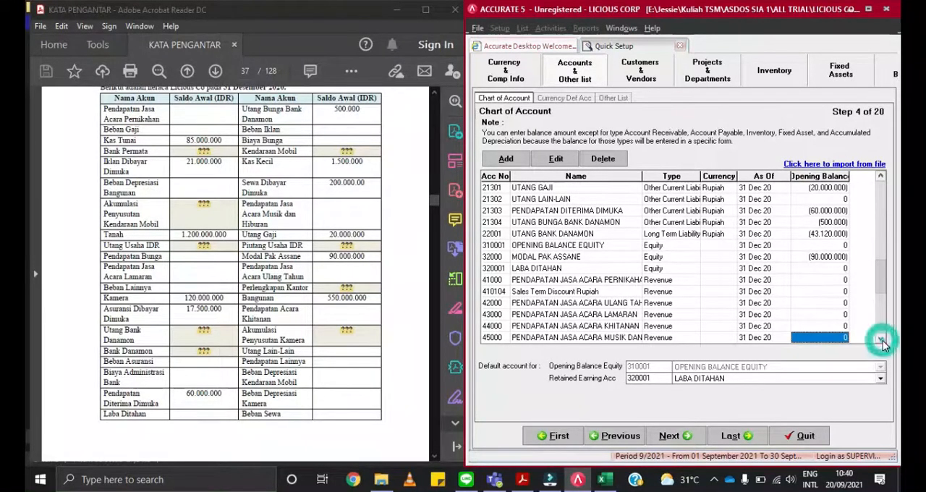
left_click(880, 339)
left_click(881, 339)
left_click(881, 338)
left_click(881, 338)
left_click(881, 338)
left_click(881, 339)
left_click(881, 339)
left_click(881, 339)
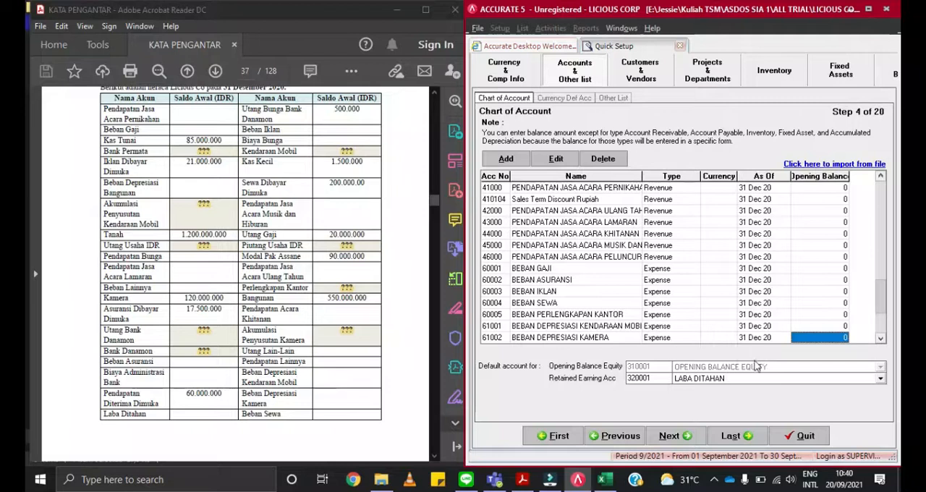
left_click(881, 338)
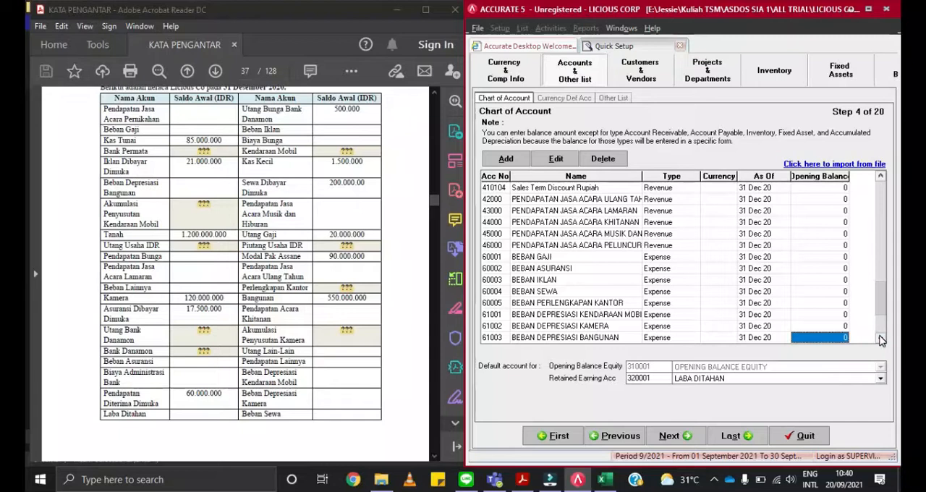
left_click(881, 339)
left_click(880, 339)
left_click(881, 339)
left_click(881, 339)
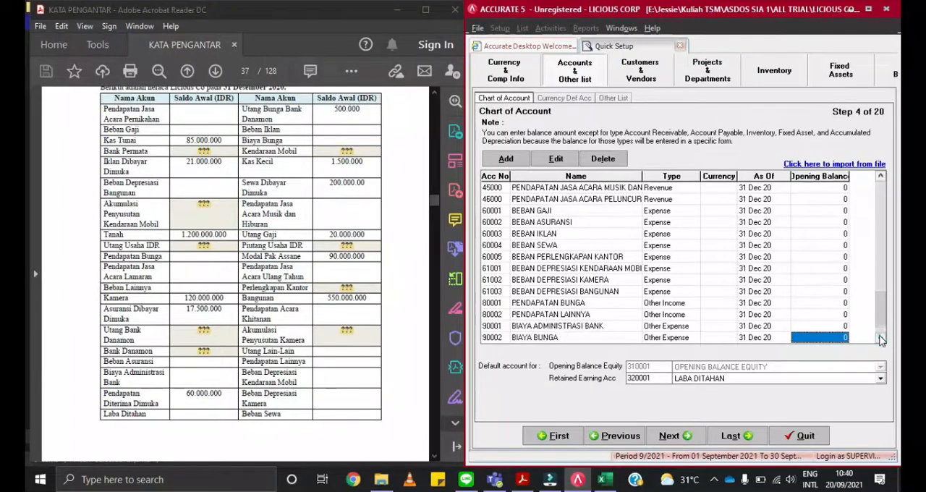
left_click(881, 339)
left_click(880, 338)
left_click(881, 339)
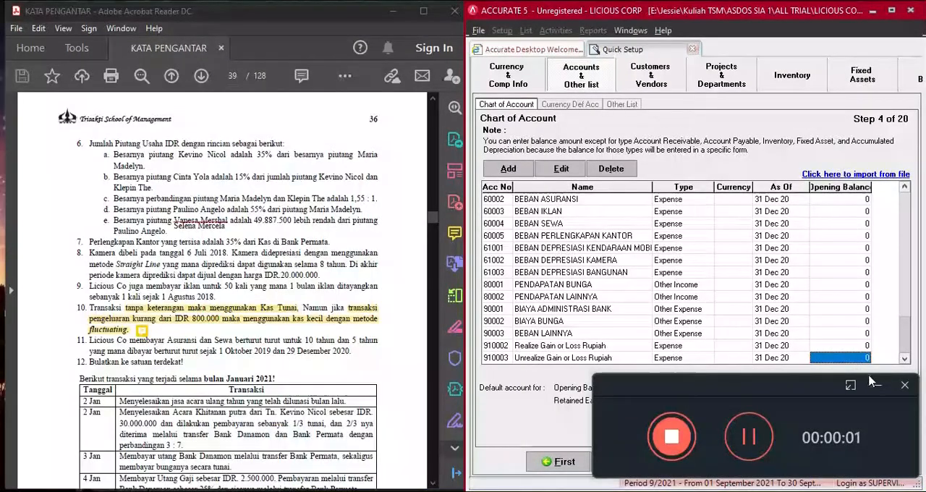
- Check the default accounts for the Rupiah currency and advance Quick Setup to the Other List step
left_click(876, 387)
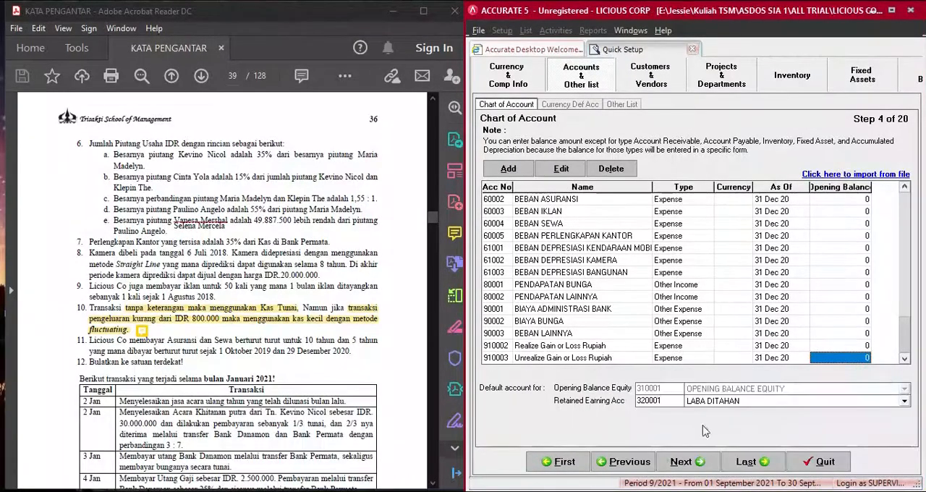
left_click(691, 462)
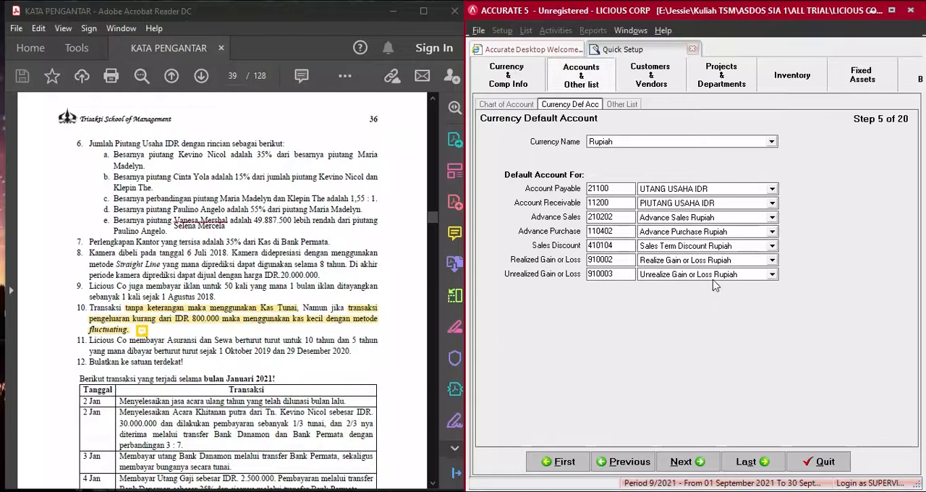
left_click(772, 144)
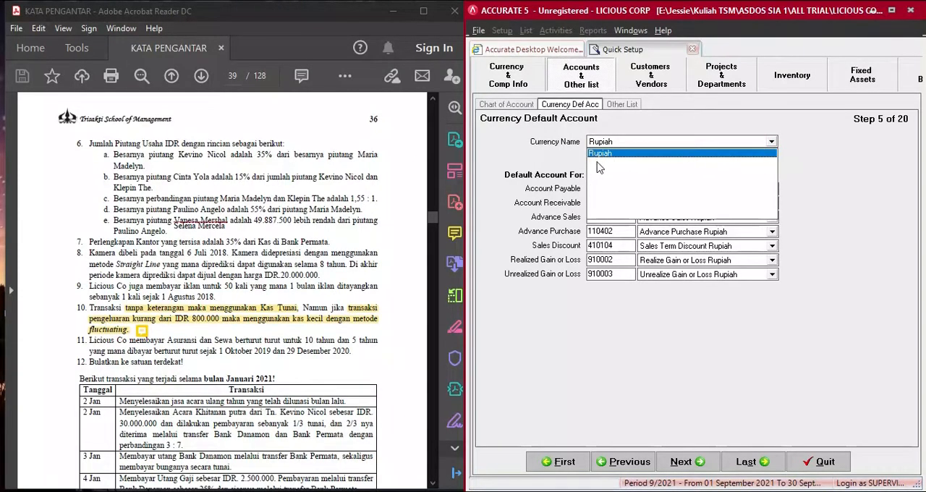
left_click(772, 143)
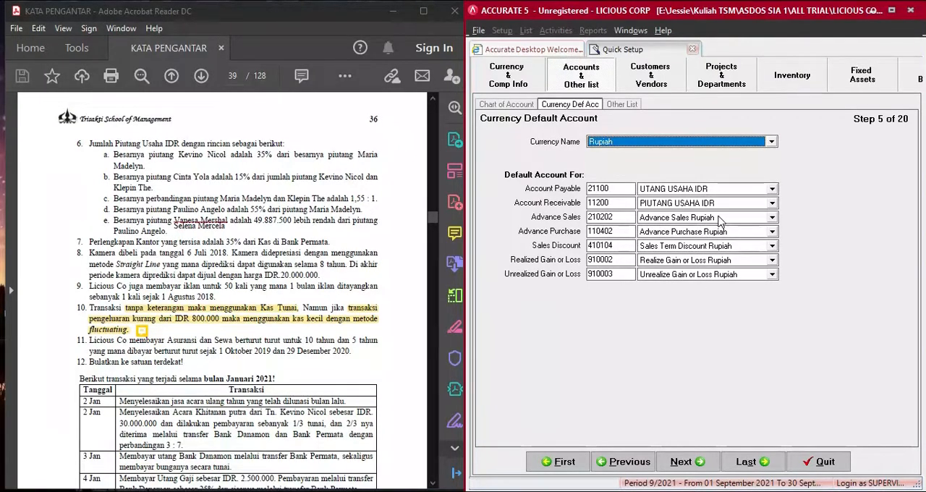
left_click(688, 462)
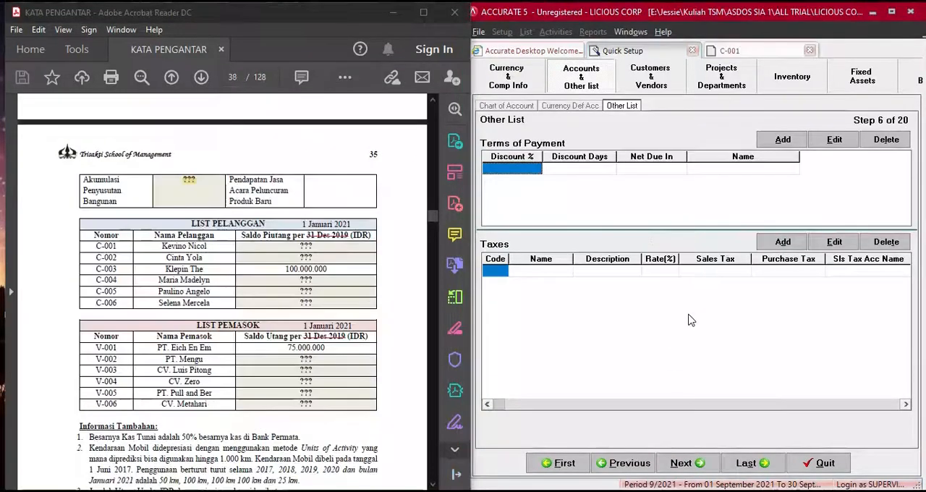
left_click(878, 383)
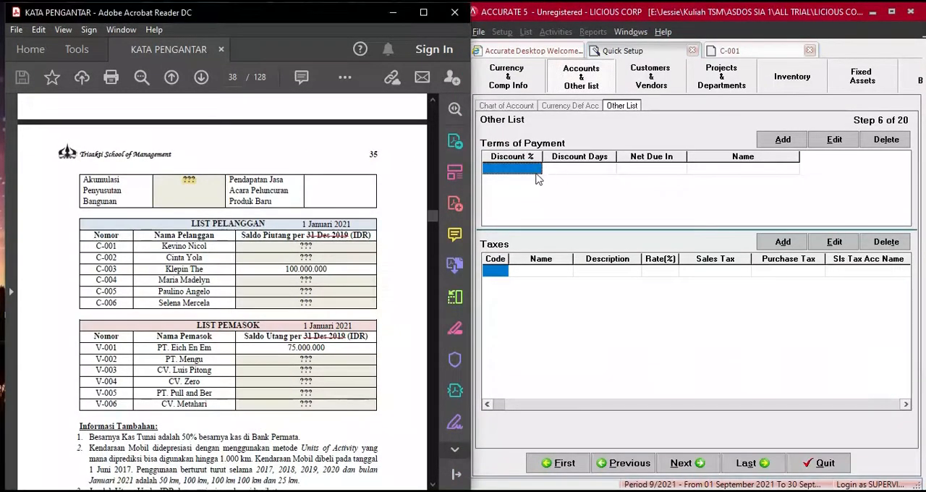
left_click(787, 140)
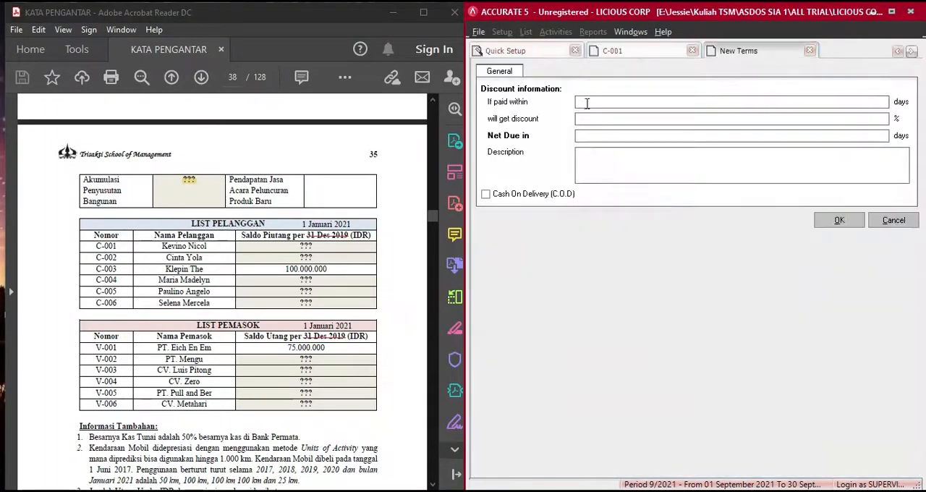
left_click(810, 50)
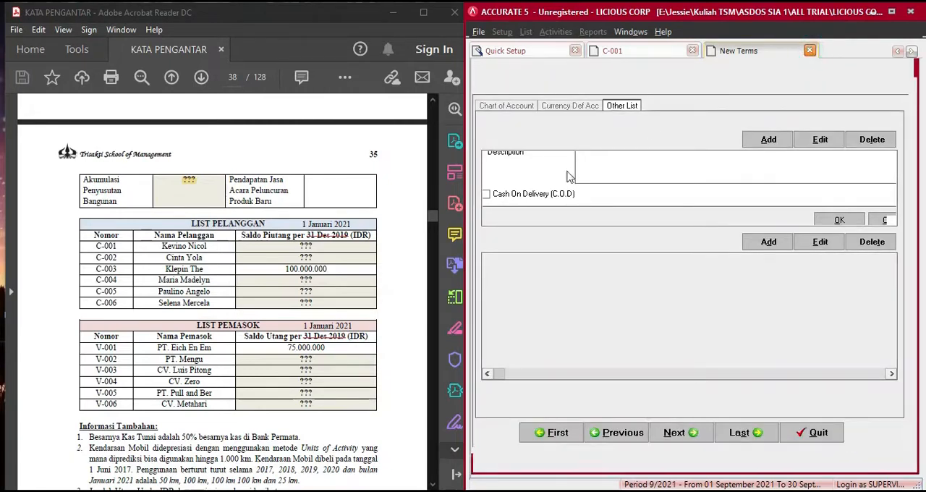
- Add a C.O.D payment term with 0% discount, 0 discount days and 0 net due days directly in the terms list
left_click(513, 172)
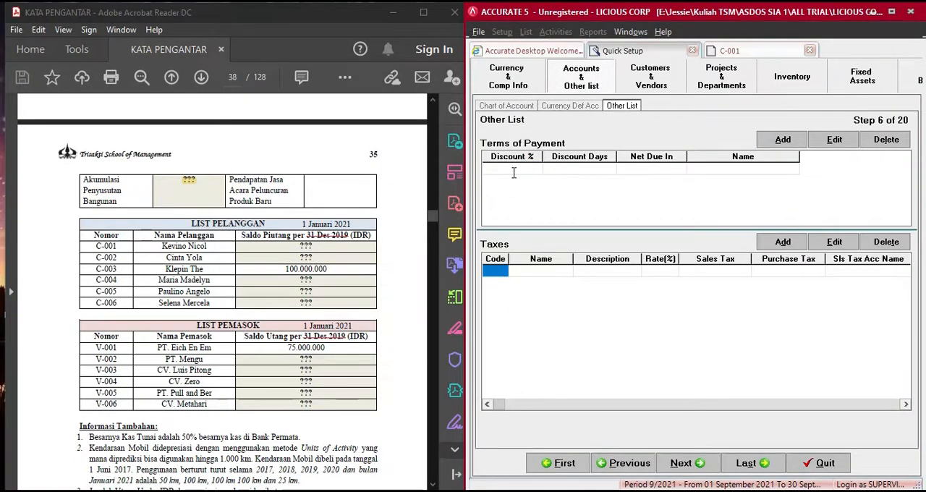
key("BackSpace")
key("Tab")
key("Tab")
key("Tab")
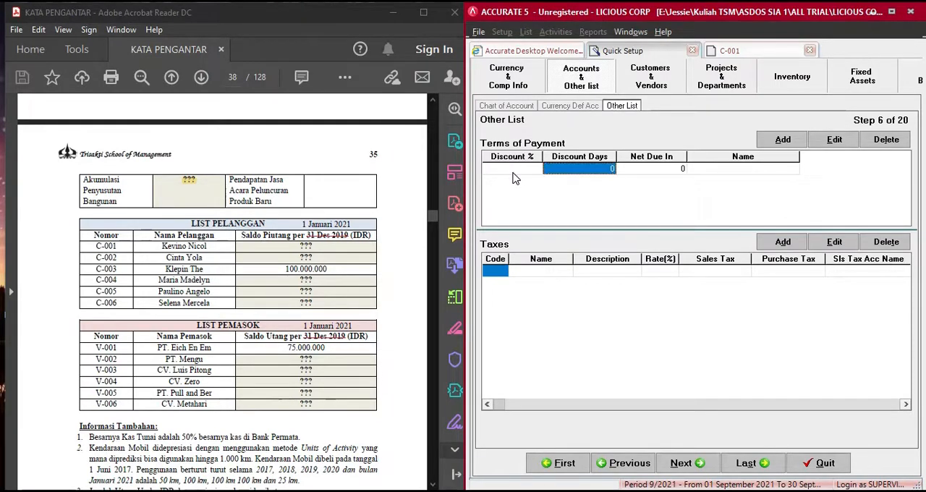
key("Tab")
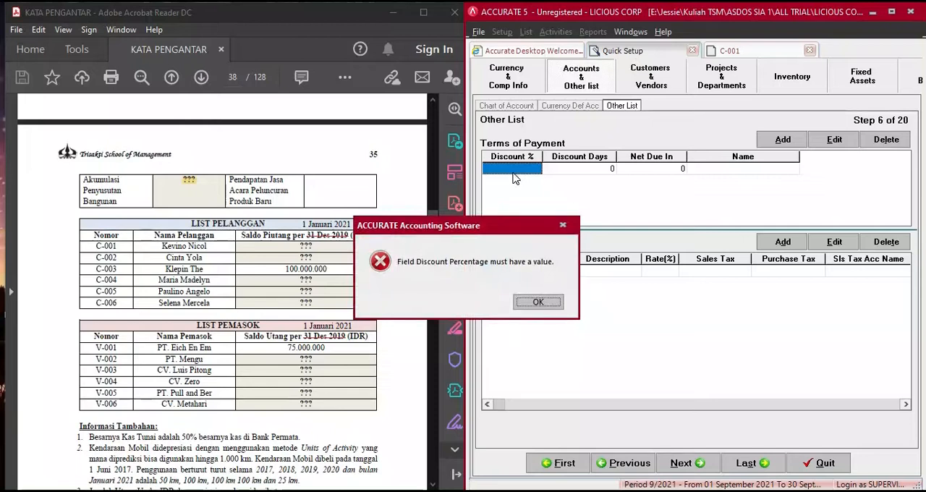
left_click(540, 303)
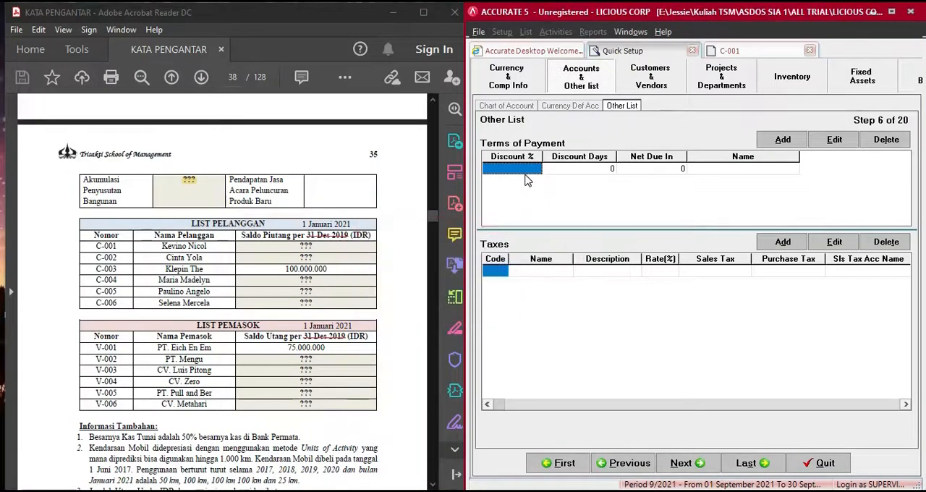
type("0")
key("Tab")
key("Tab")
key("Tab")
key("Tab")
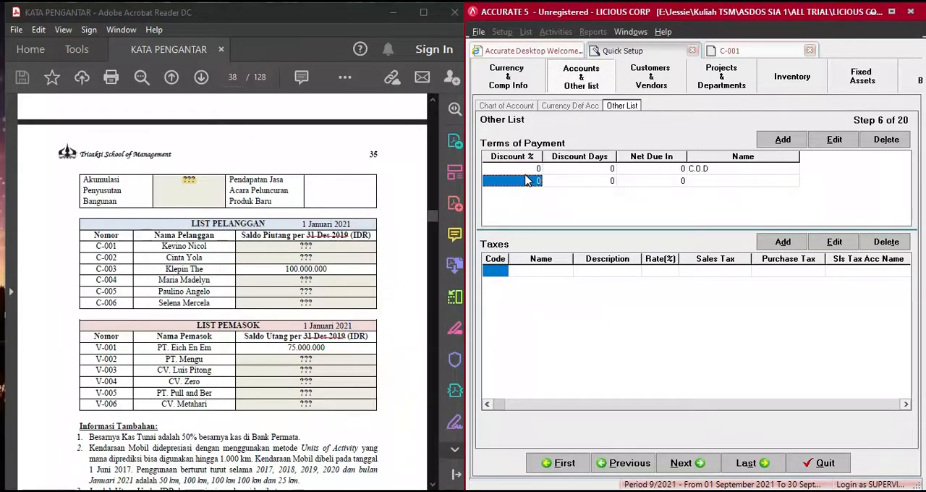
key("Up")
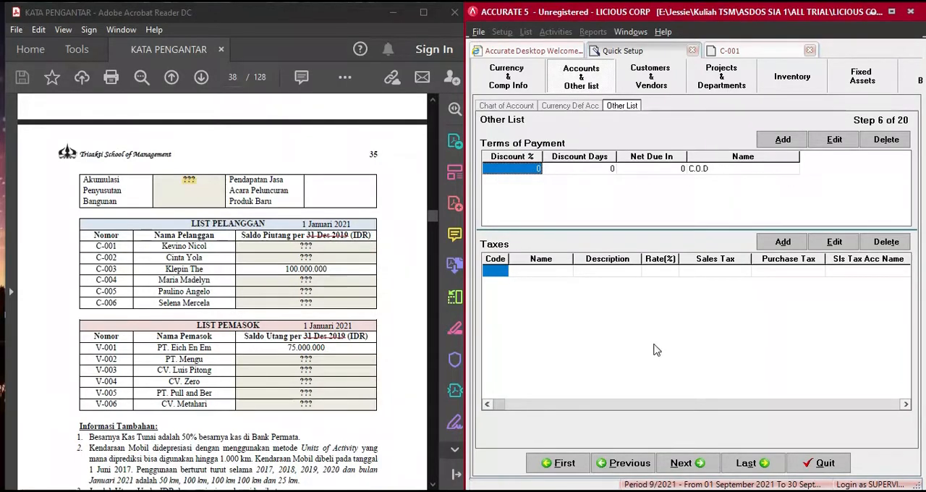
- Advance Quick Setup past customer type and shipment to the Customer step, and bring up the LIST PELANGGAN table in the PDF
left_click(684, 464)
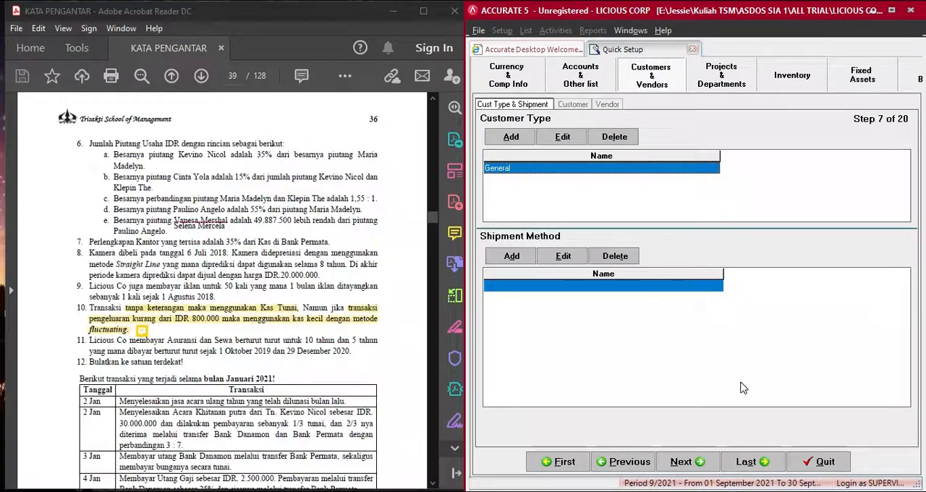
left_click(689, 464)
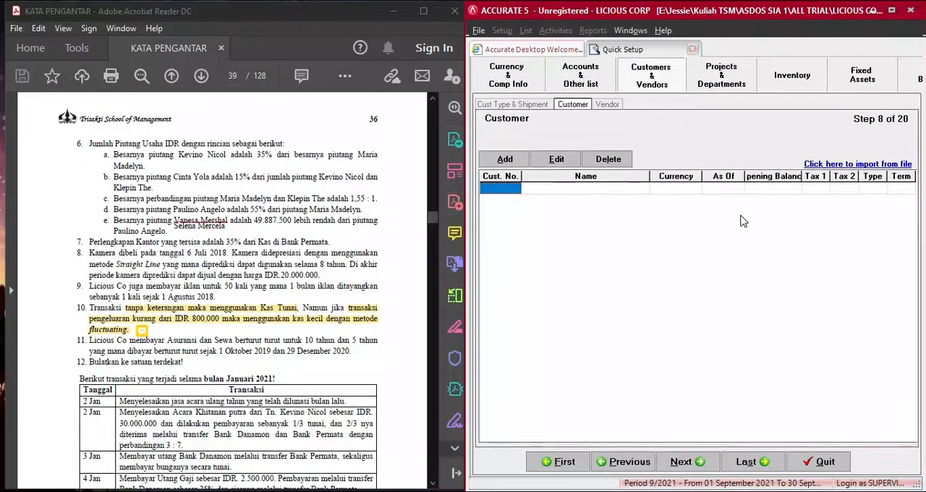
scroll(366, 244, "up", 5)
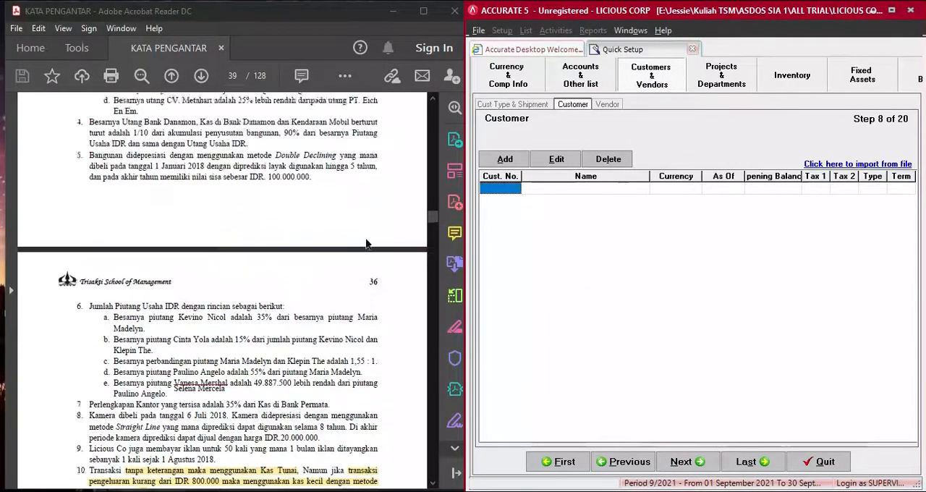
scroll(366, 244, "up", 12)
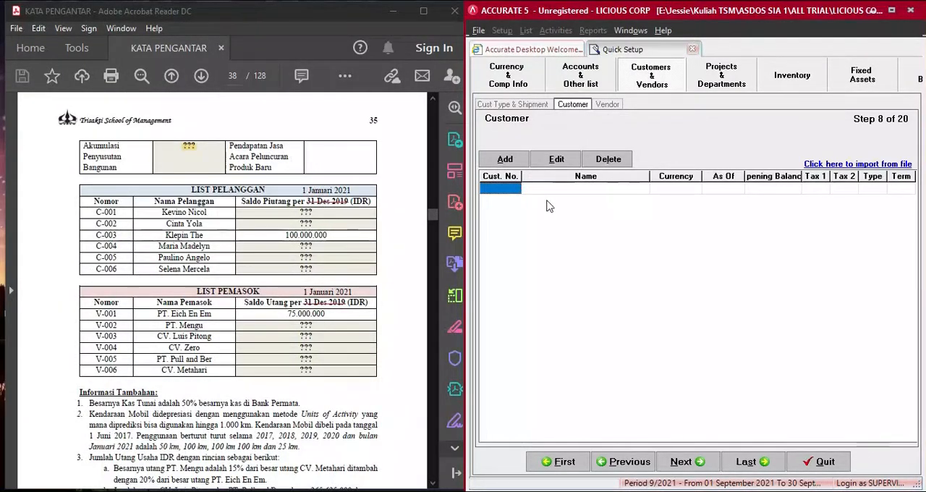
- Start a new customer record and enter the customer number and full name of the first entry in LIST PELANGGAN
left_click(507, 160)
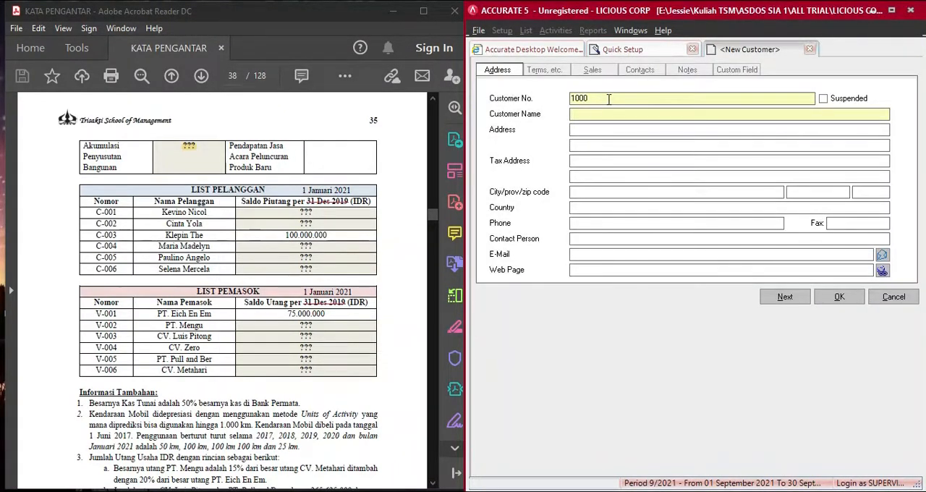
double_click(608, 99)
type("C")
left_click(584, 115)
type("KEVINO NICOL")
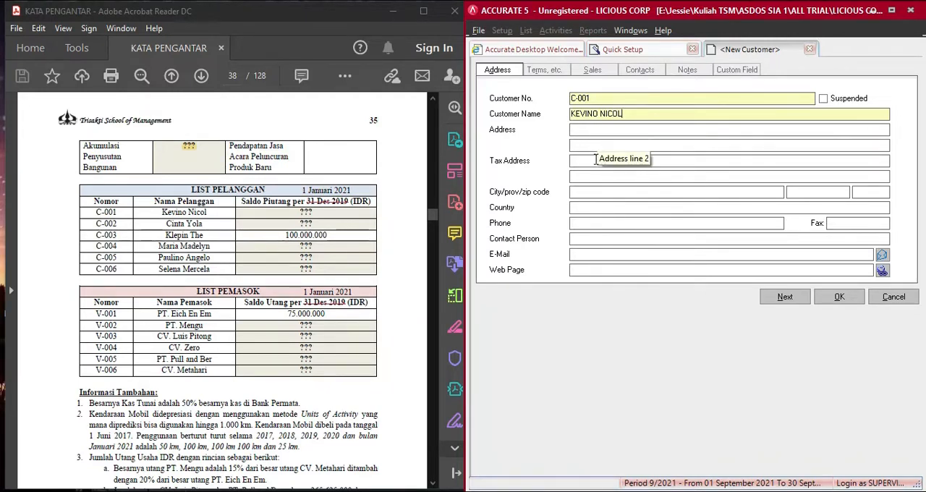
- Set the new customer's payment terms to C.O.D
left_click(559, 69)
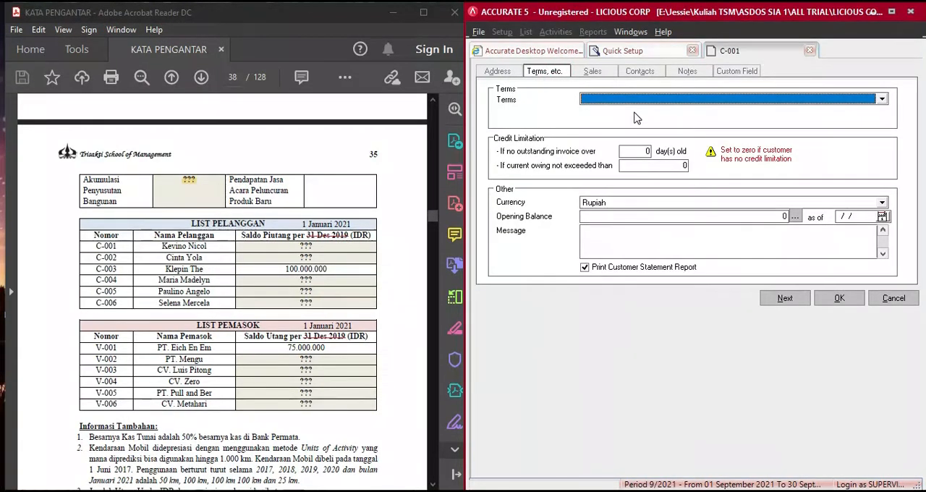
left_click(635, 100)
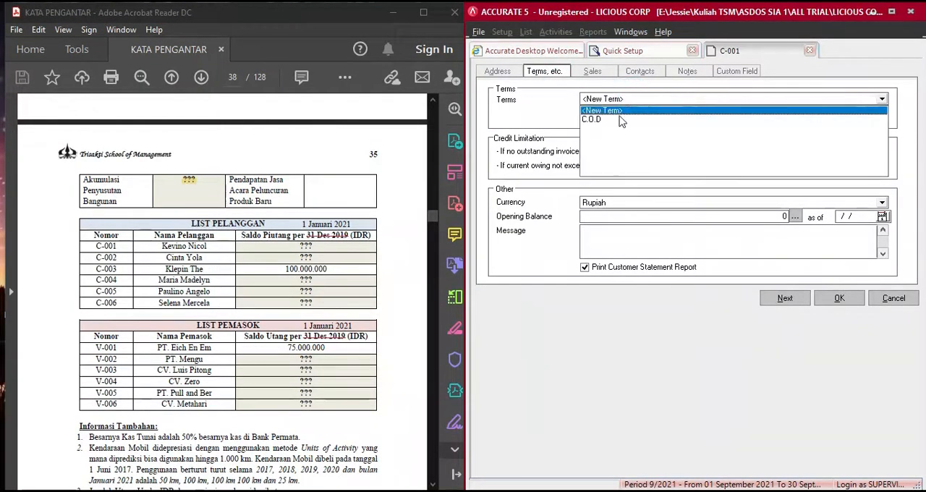
left_click(612, 119)
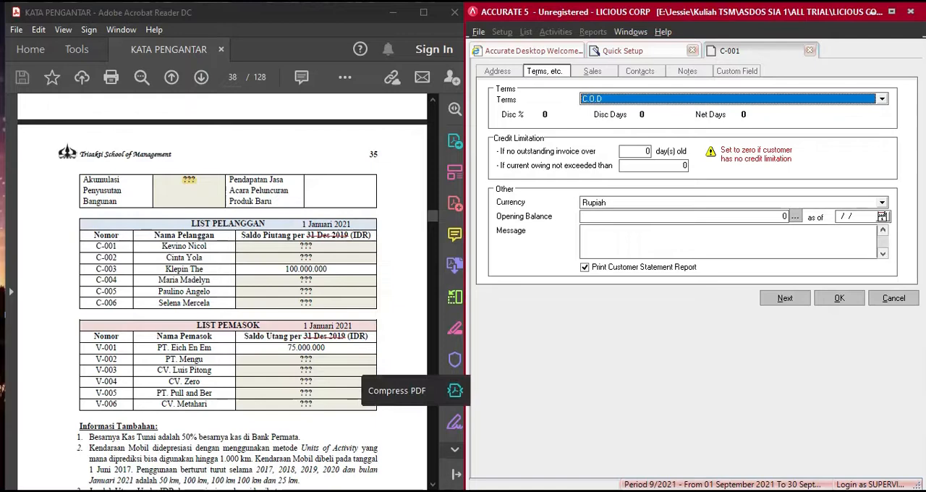
- Bring up the Excel balance calculations and add invoice 1000 dated 31 Dec 20 to the first customer's opening balance details
key("alt+Tab")
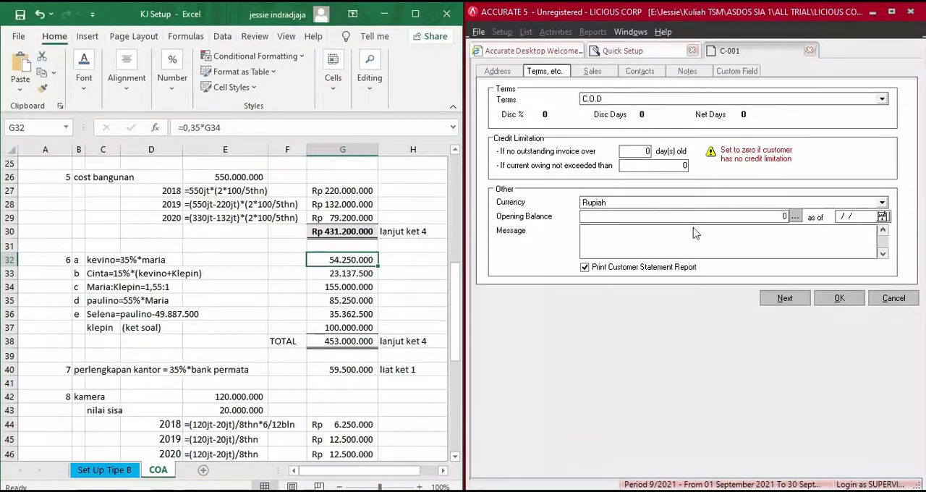
left_click(796, 219)
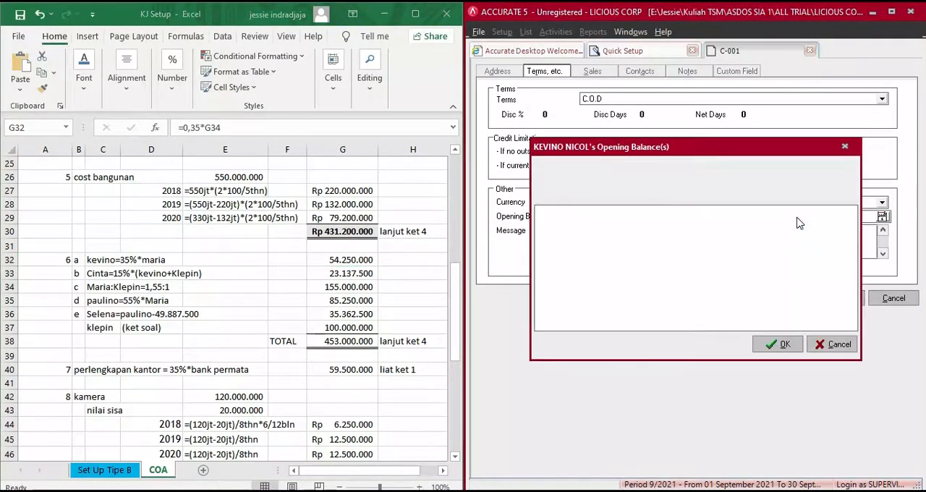
left_click(601, 226)
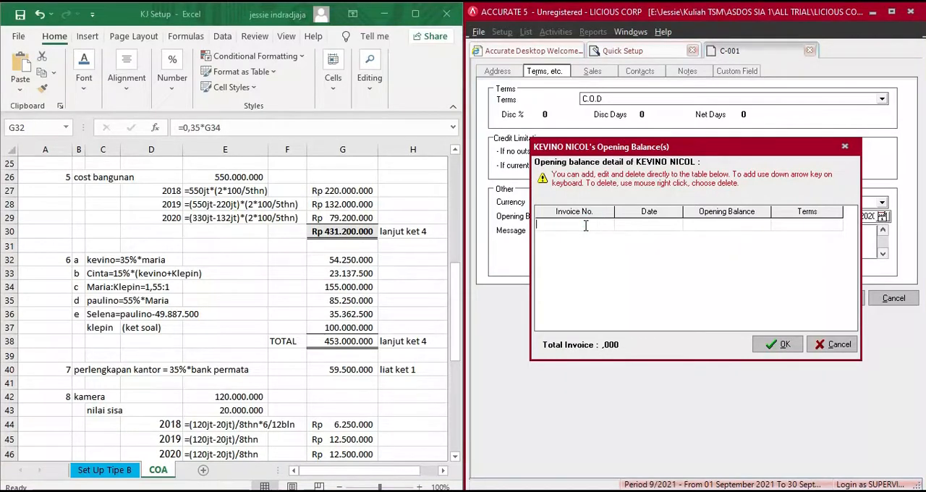
key("Down")
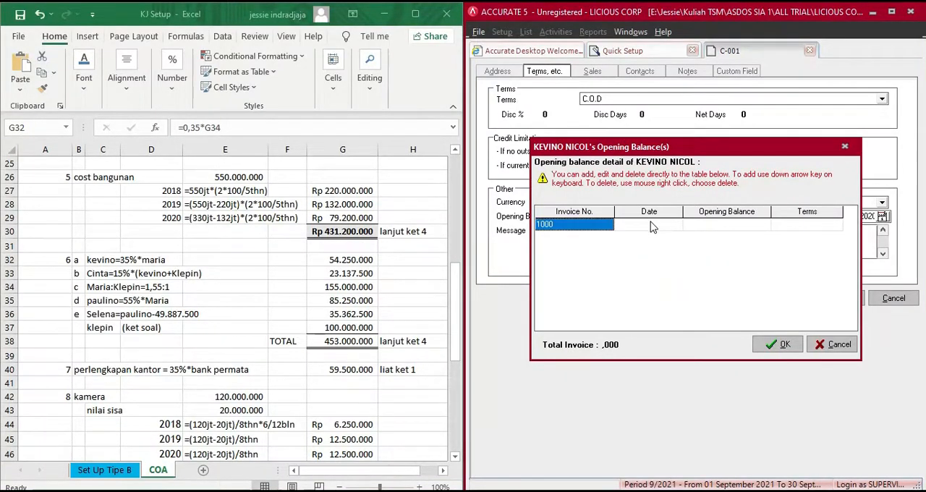
left_click(650, 230)
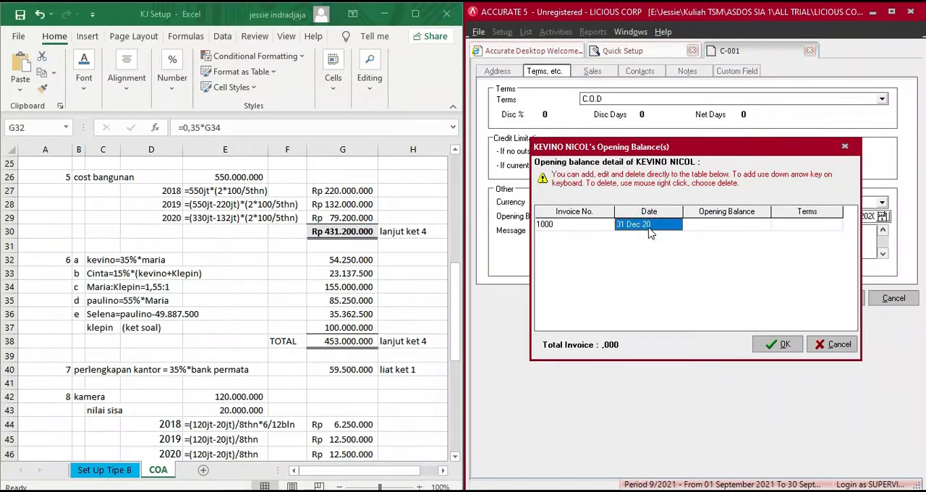
key("Tab")
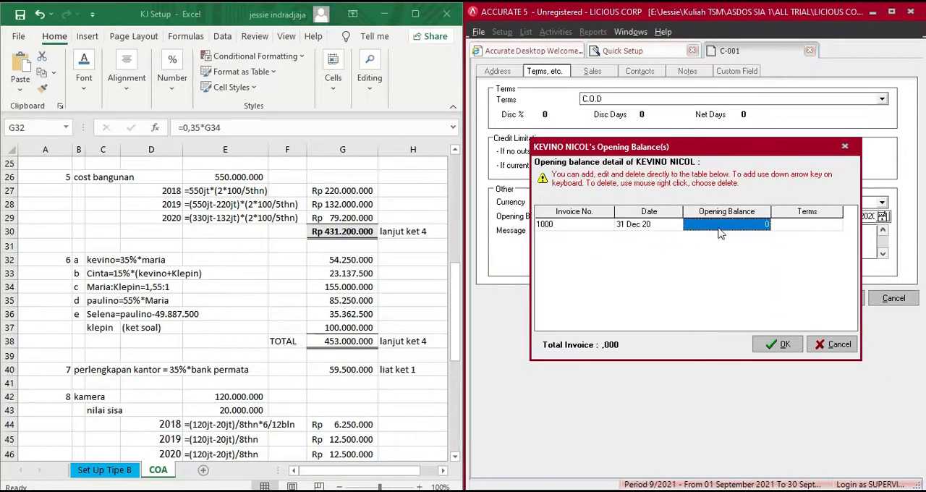
- Enter an opening balance of 54.250.000 for invoice 1000 with C.O.D terms and accept the opening balance details
type("54")
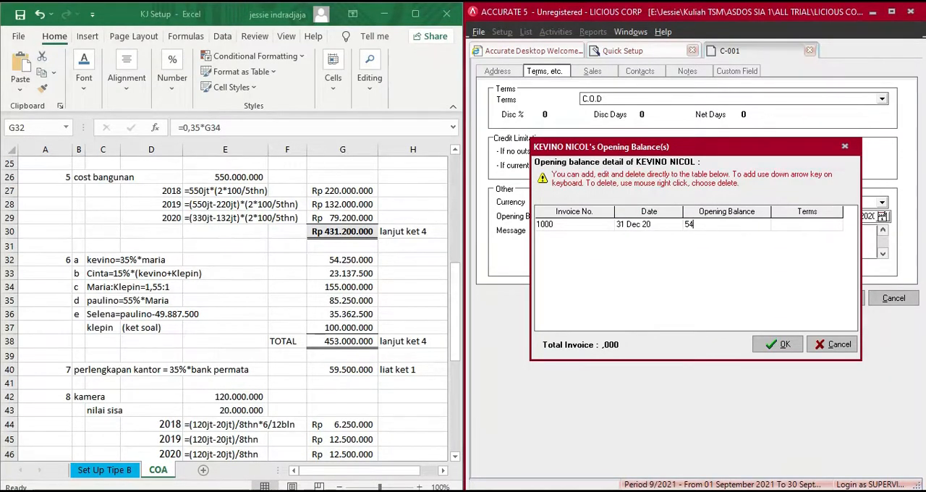
type("250000")
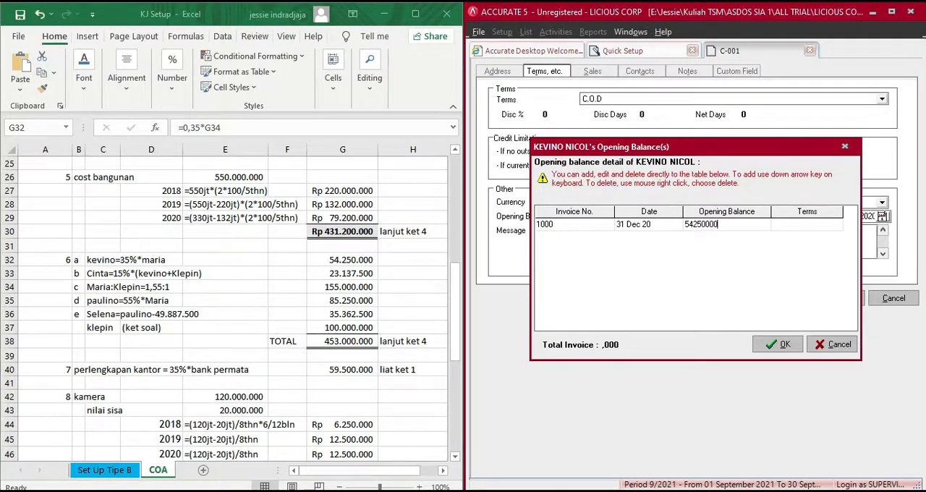
key("Tab")
key("Tab")
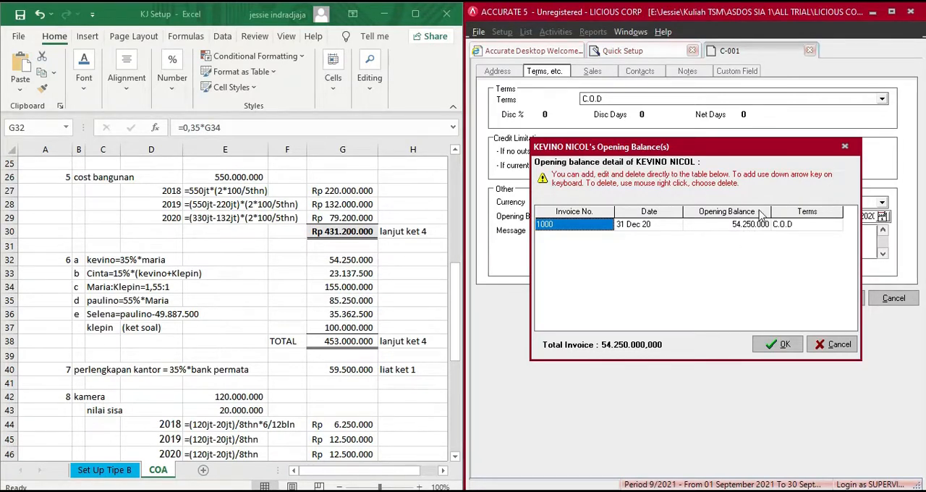
left_click(784, 346)
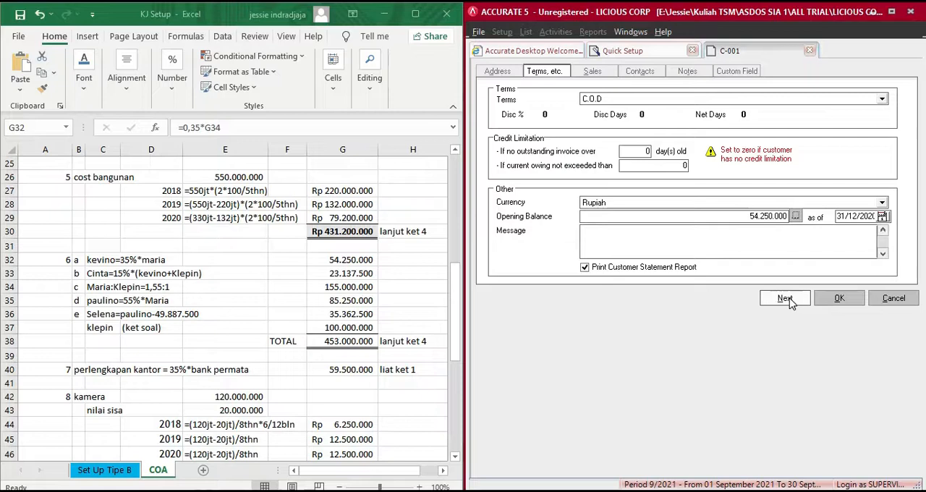
- Check the first customer's sales settings, and save the record to continue with a new customer
left_click(607, 75)
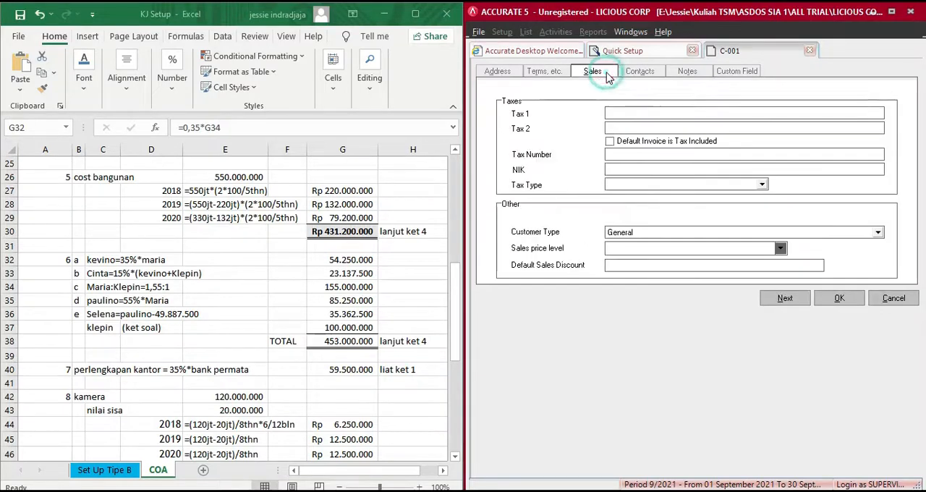
left_click(544, 70)
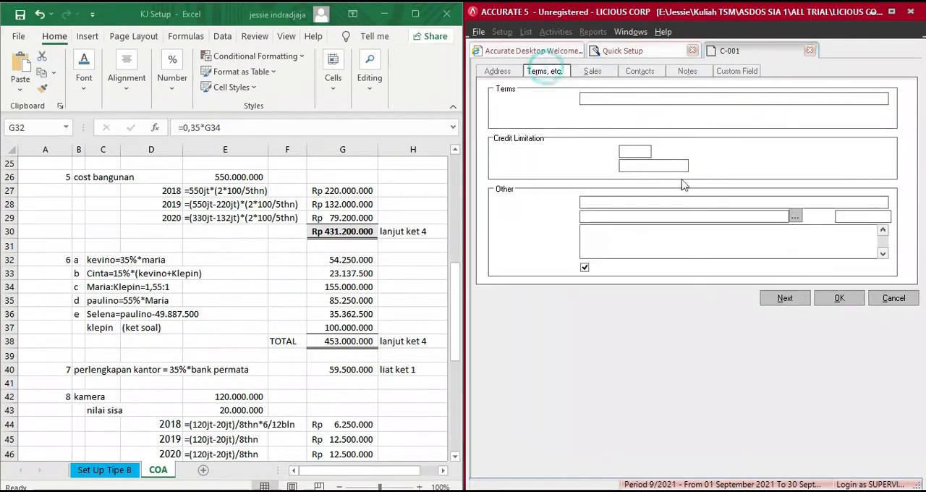
left_click(799, 305)
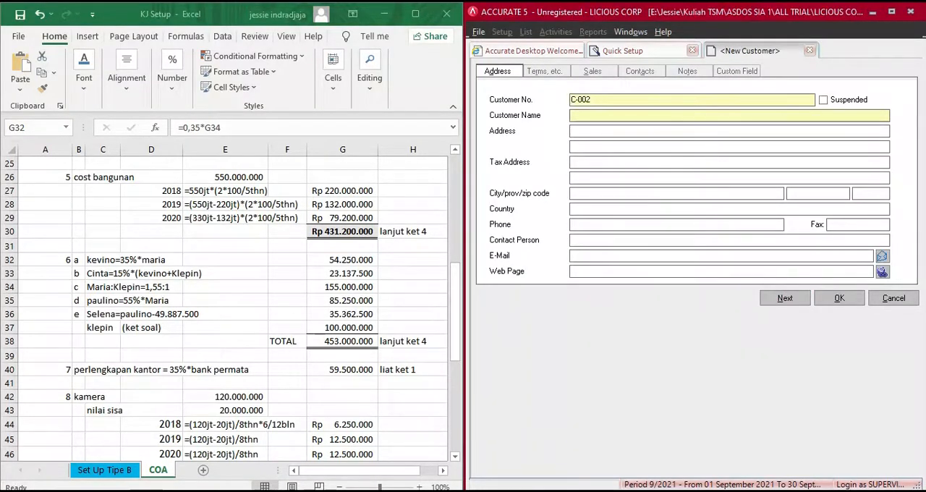
- Switch to the LIST PELANGGAN table in the PDF and enter the second customer's full name in the new record
mouse_move(555, 491)
left_click(555, 438)
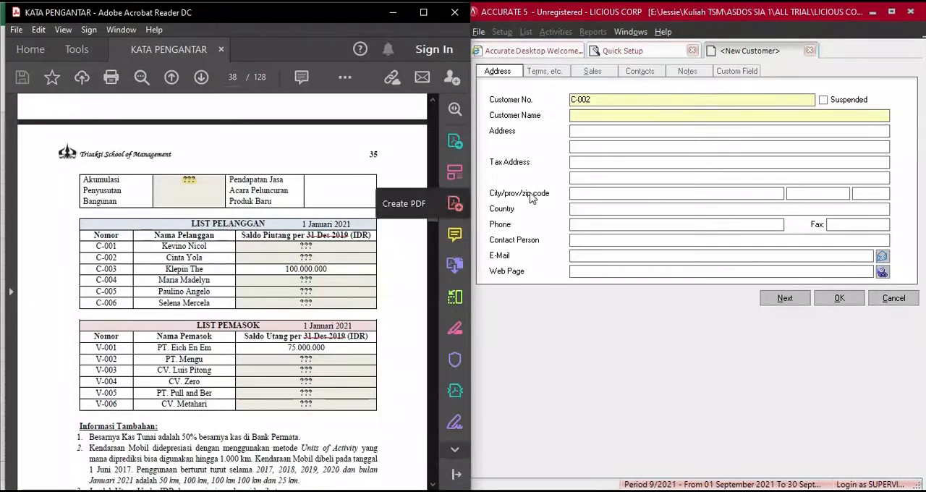
left_click(603, 116)
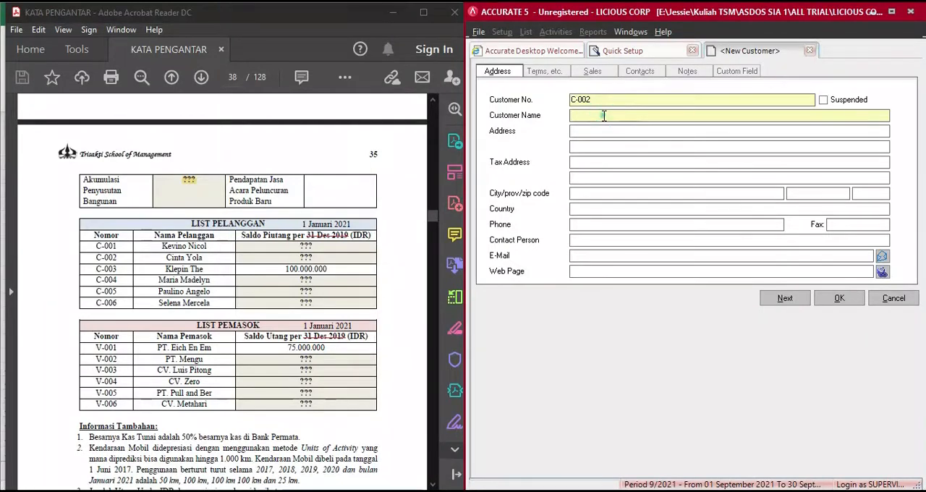
type("CINTA YOLA")
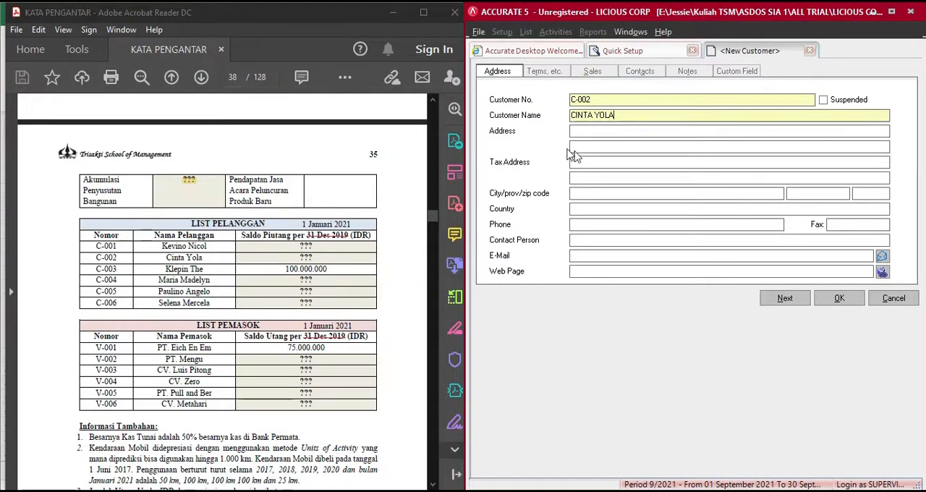
- Set the second customer's payment terms to C.O.D
left_click(544, 71)
left_click(590, 101)
left_click(605, 101)
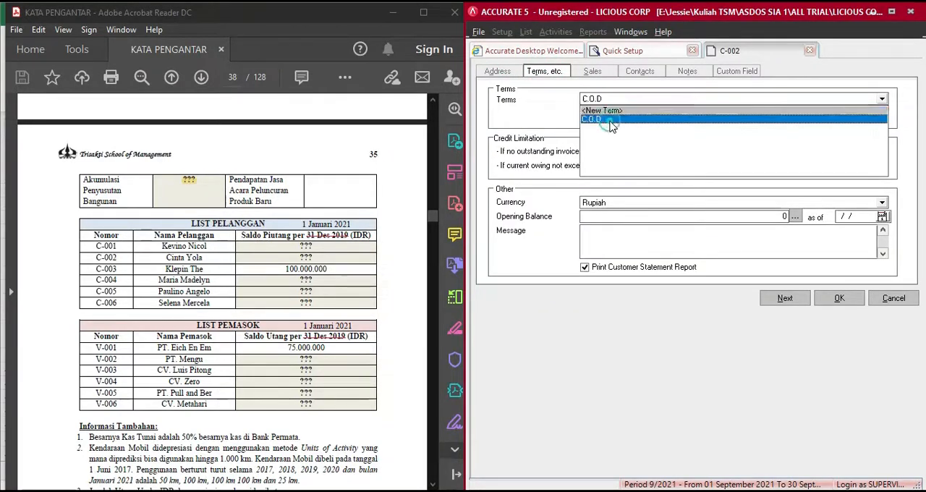
left_click(610, 122)
- Add invoice 1100 dated 31 Dec 20 to the second customer's opening balance details
left_click(796, 216)
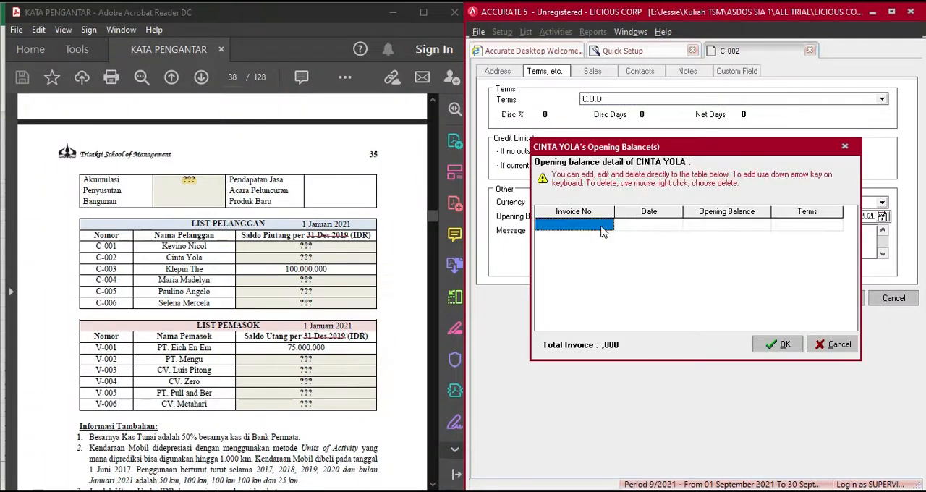
key("Tab")
left_click(598, 231)
key("Tab")
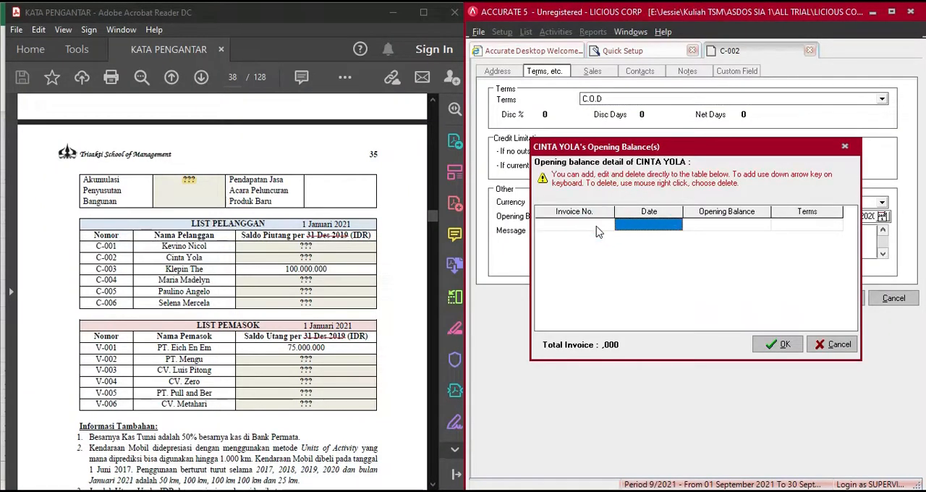
left_click(595, 227)
type("1")
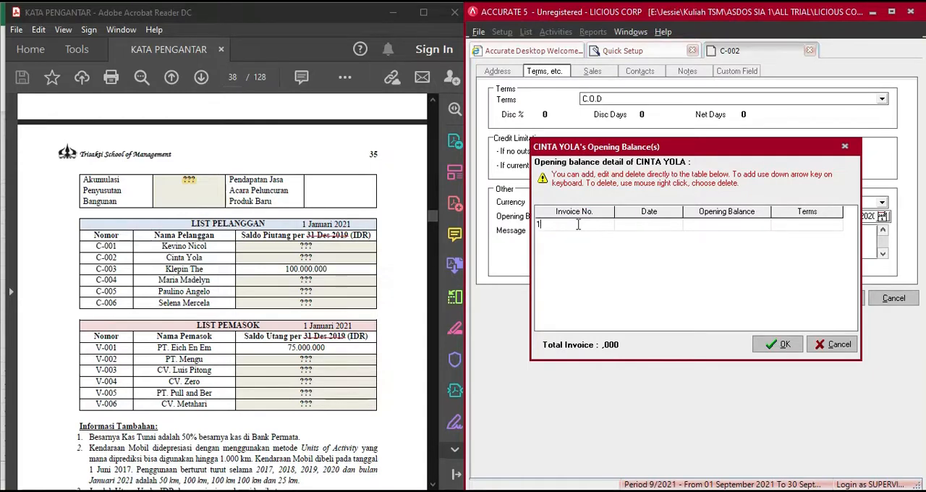
type("1000")
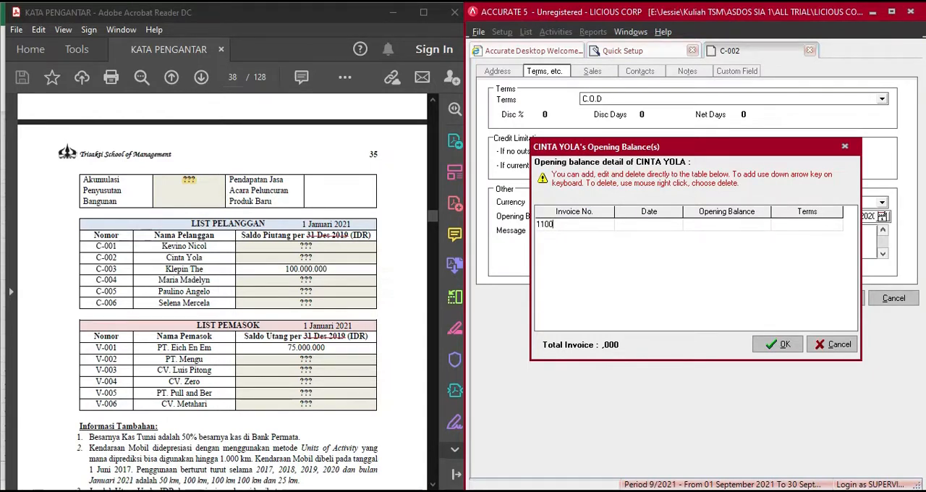
key("Tab")
key("Tab")
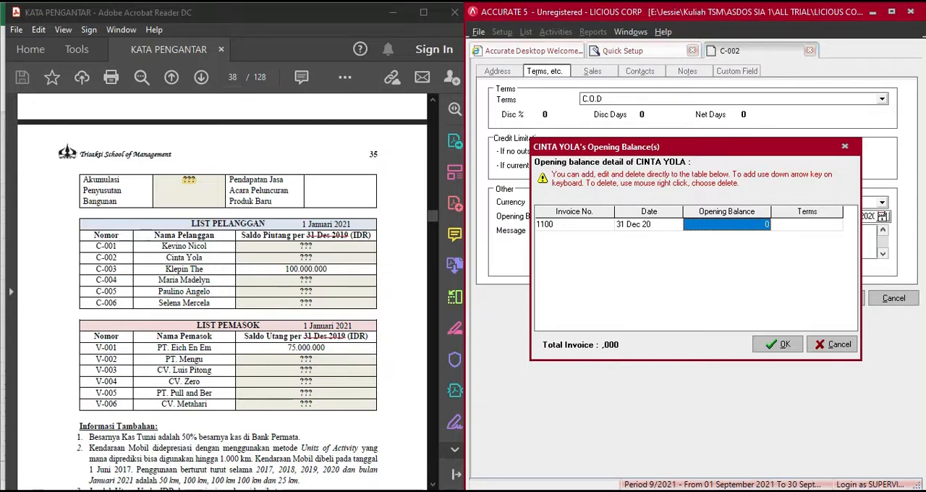
- Look up the second customer's balance in the Excel calculations, enter 23.137.500 for invoice 1100, and accept the details
key("alt+Tab")
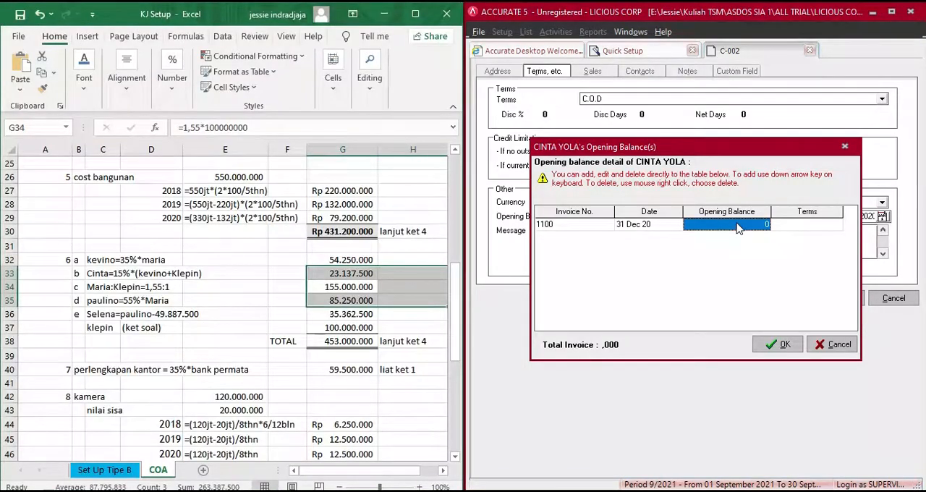
left_click(738, 229)
left_click(738, 228)
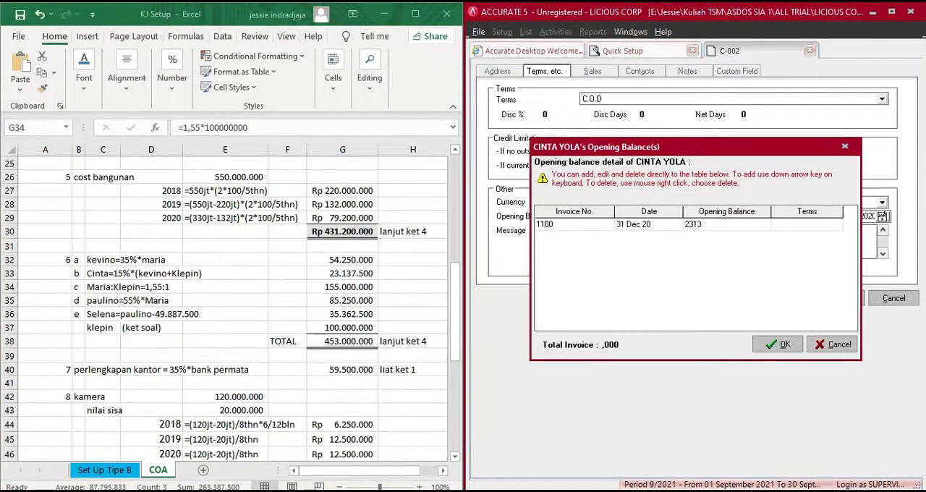
type("23.137.500")
key("Tab")
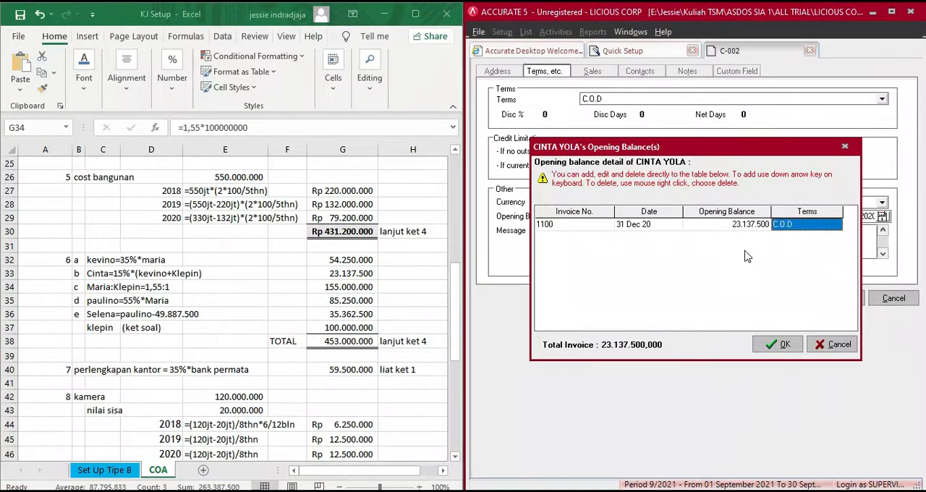
key("Tab")
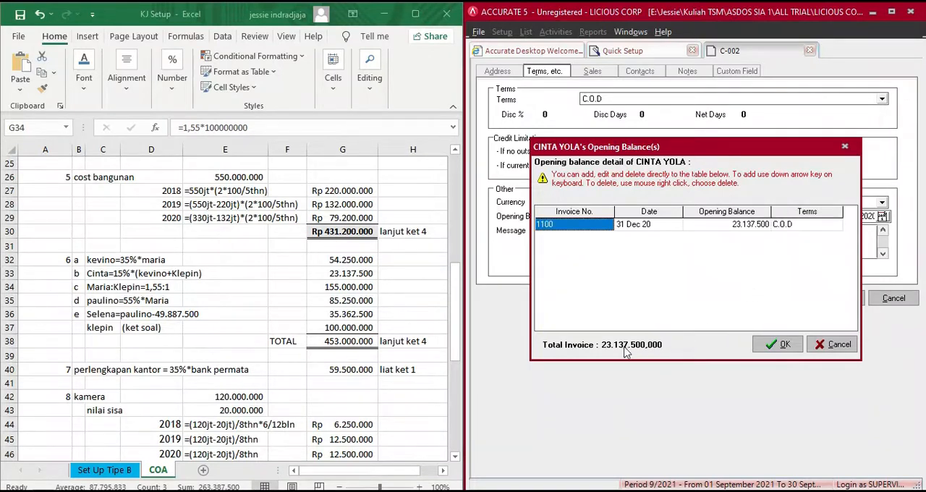
left_click(775, 346)
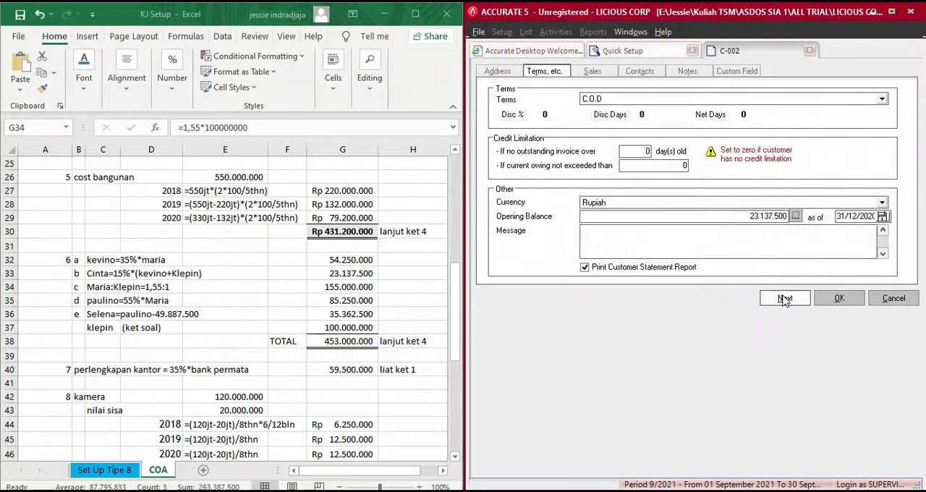
- Save the second customer and enter the third LIST PELANGGAN customer's full name in a new record
left_click(785, 299)
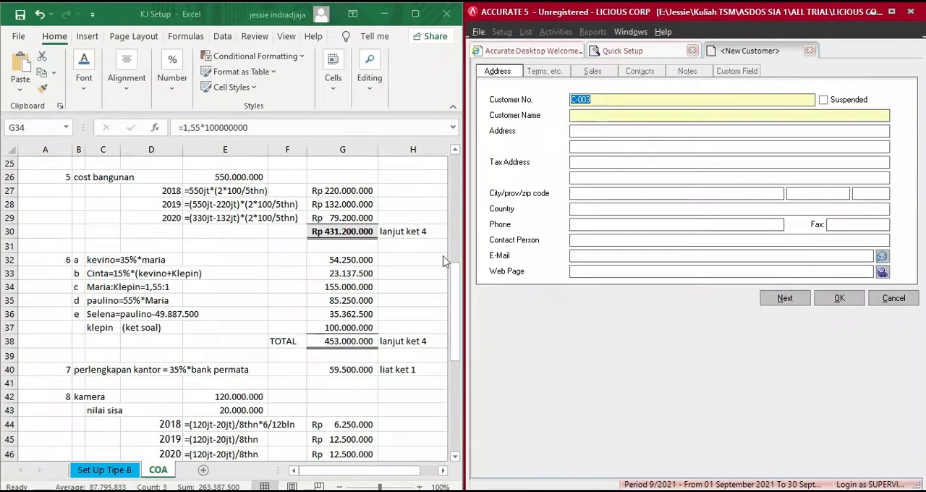
left_click(381, 15)
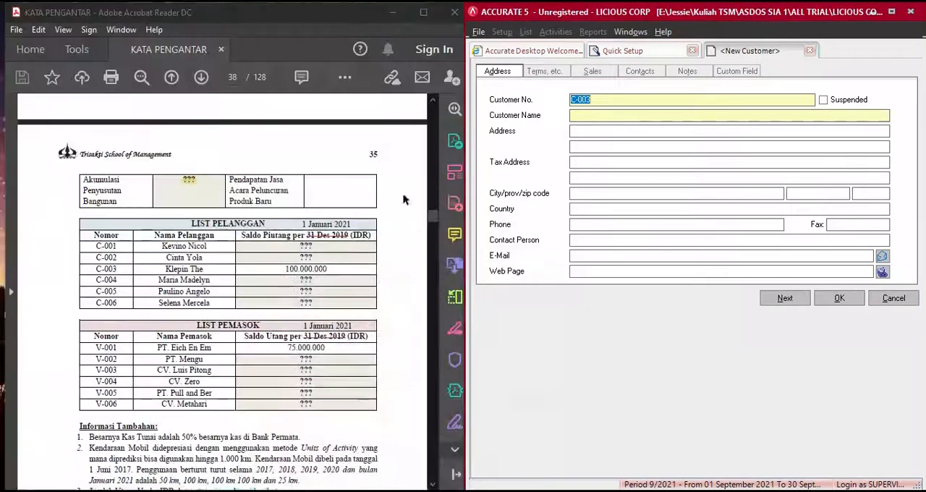
left_click(581, 116)
type("KLEPIN THE")
- Set the third customer's payment terms to C.O.D
left_click(551, 71)
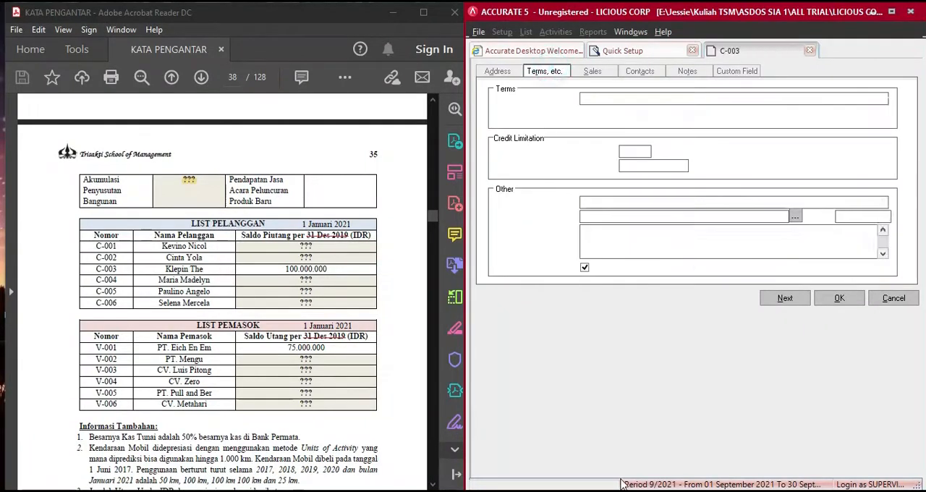
left_click(737, 101)
left_click(721, 120)
- Add invoice 1200 dated 31 Dec 20 to the third customer's opening balance details
left_click(796, 217)
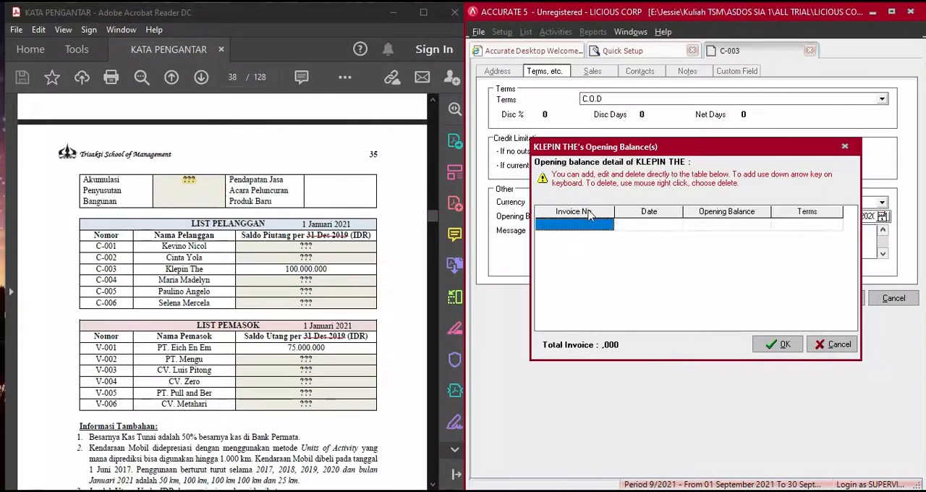
left_click(587, 230)
type("1200")
key("Tab")
key("Tab")
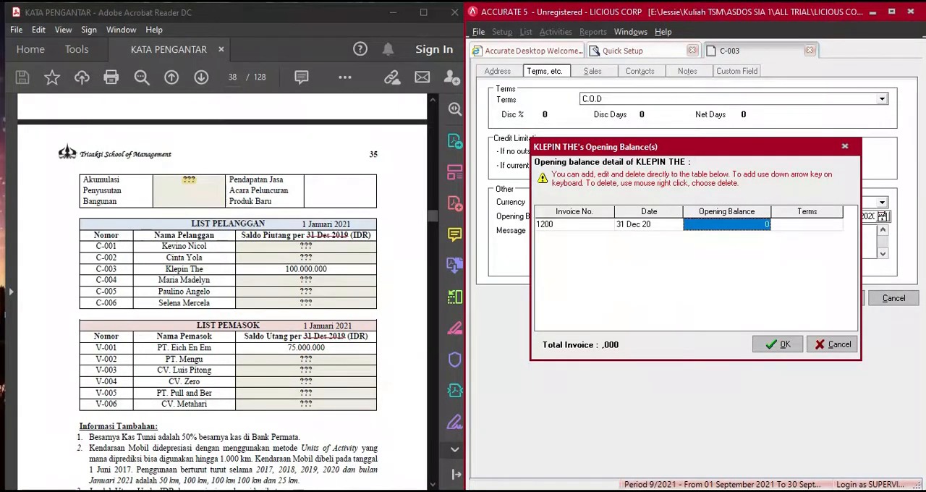
- Check the third customer's balance in the Excel calculations and enter 100.000.000 for invoice 1200 with C.O.D terms
key("alt+Tab")
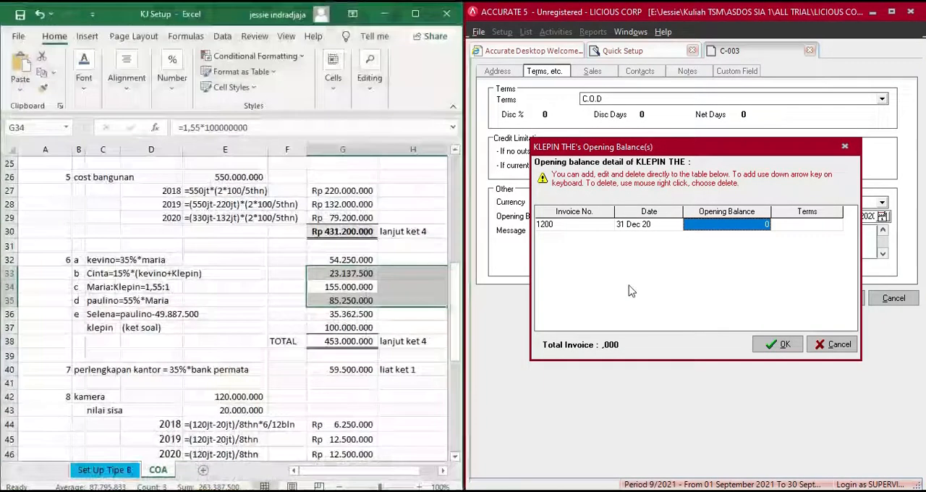
left_click(727, 225)
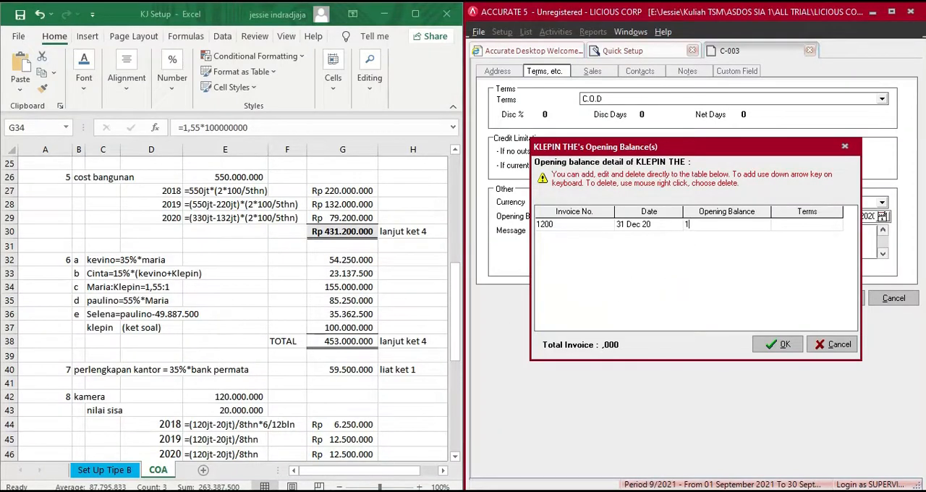
type("00.000.000")
key("Tab")
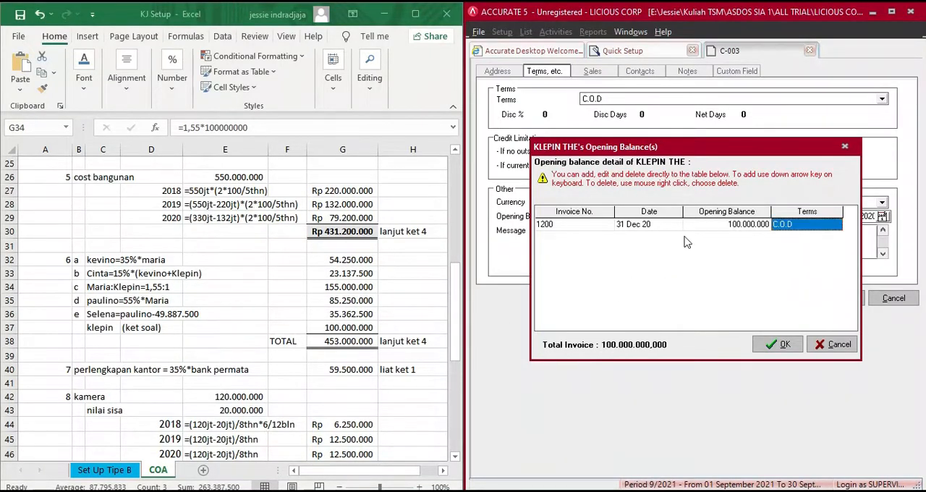
- Confirm the third customer's opening balance, save the record, and enter the fourth LIST PELANGGAN customer's full name in a new record
left_click(786, 346)
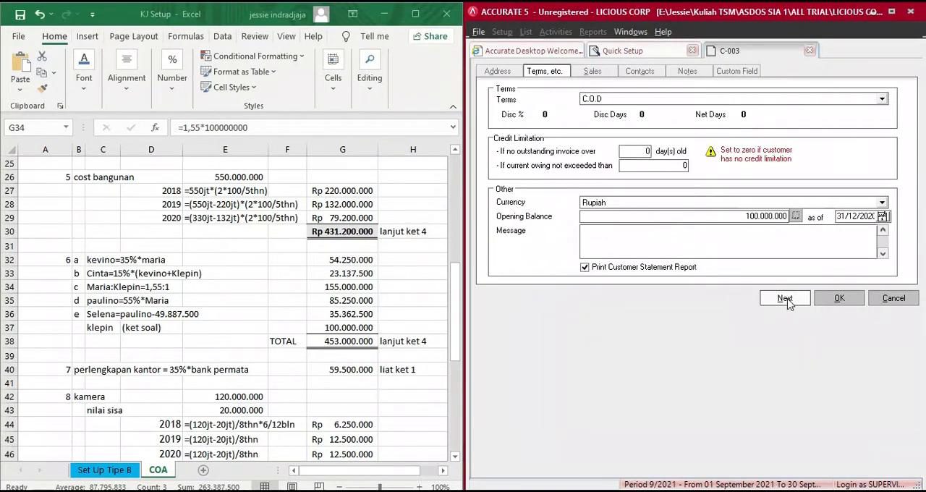
left_click(786, 299)
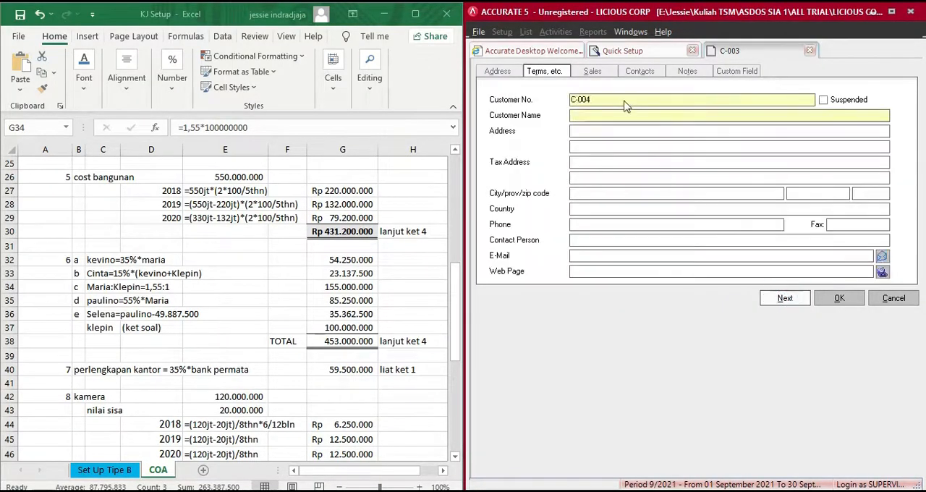
left_click(598, 114)
left_click(383, 14)
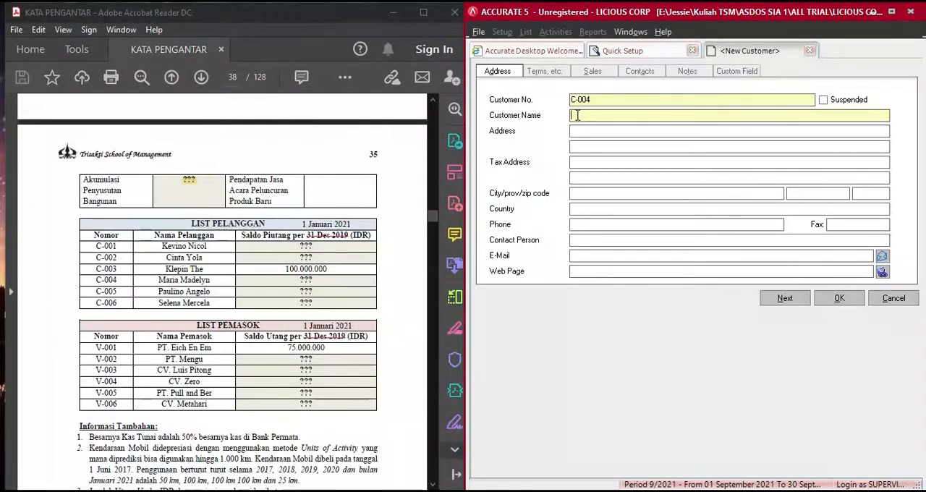
type("MARIA MADELYN")
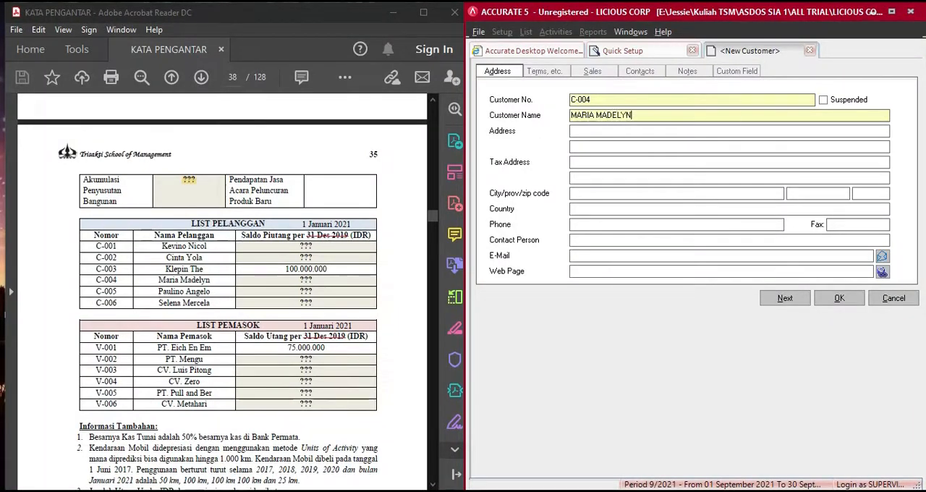
- Set the fourth customer's payment terms to C.O.D and add invoice 1300 dated 31 Dec 20 to the opening balance details
left_click(544, 71)
left_click(633, 100)
left_click(621, 118)
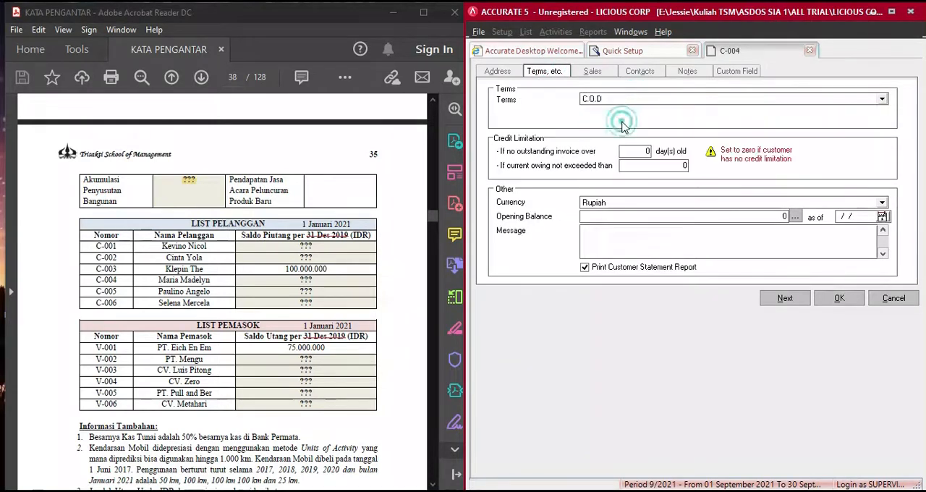
left_click(794, 218)
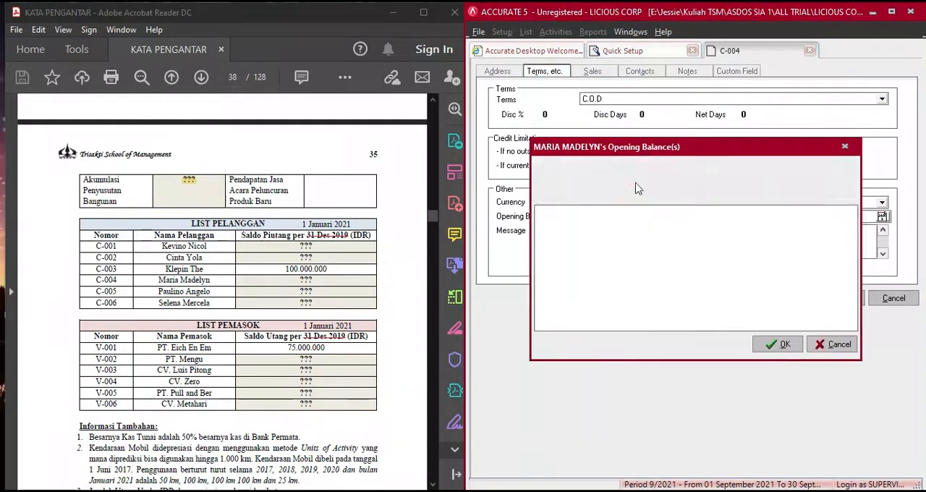
type("1300")
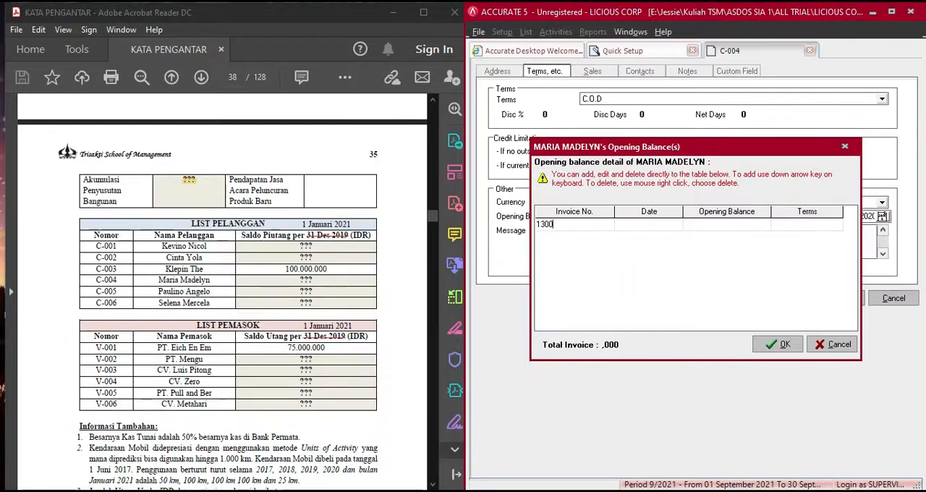
key("Tab")
key("Tab")
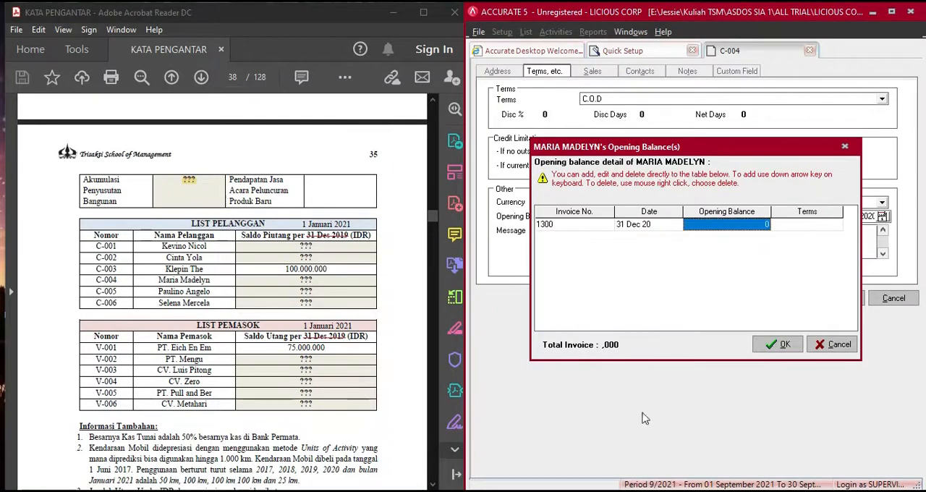
- Look up the fourth customer's balance in the Excel calculations and enter 155.000.000 for invoice 1300 with C.O.D terms
key("alt+Tab")
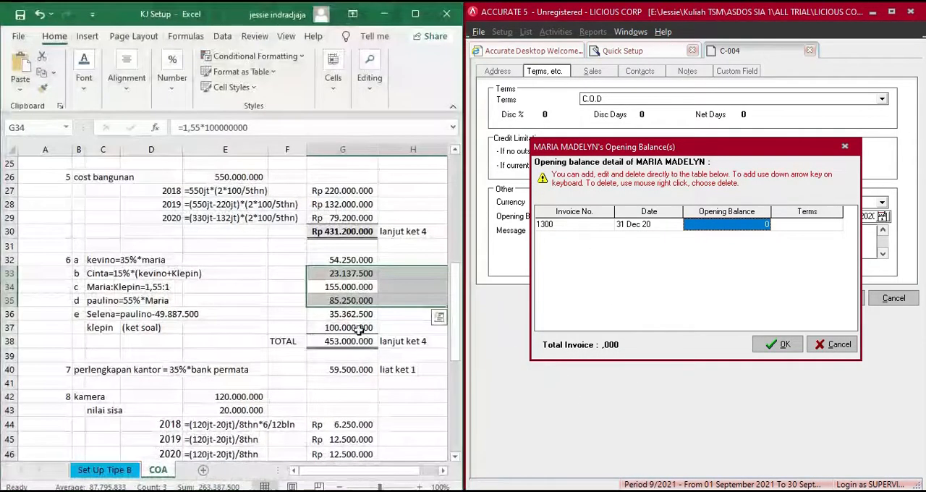
left_click(738, 230)
type("1")
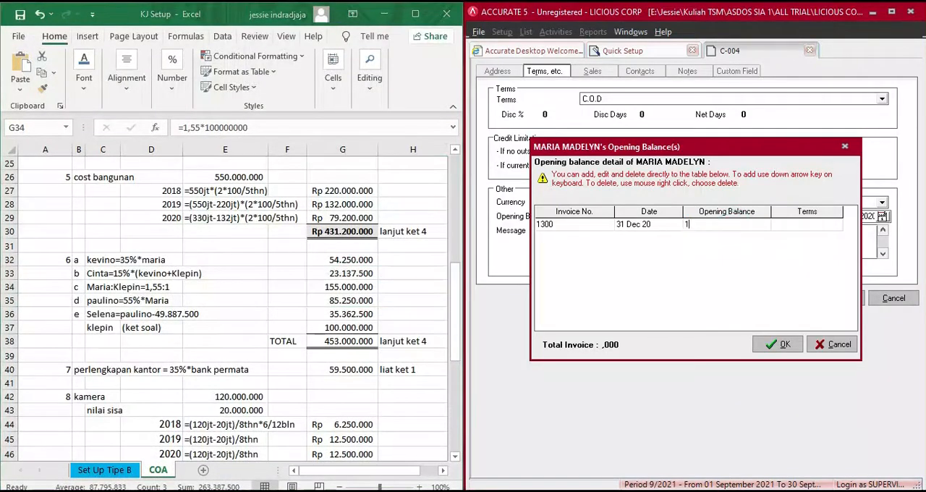
type("55.000.000")
key("Tab")
key("Tab")
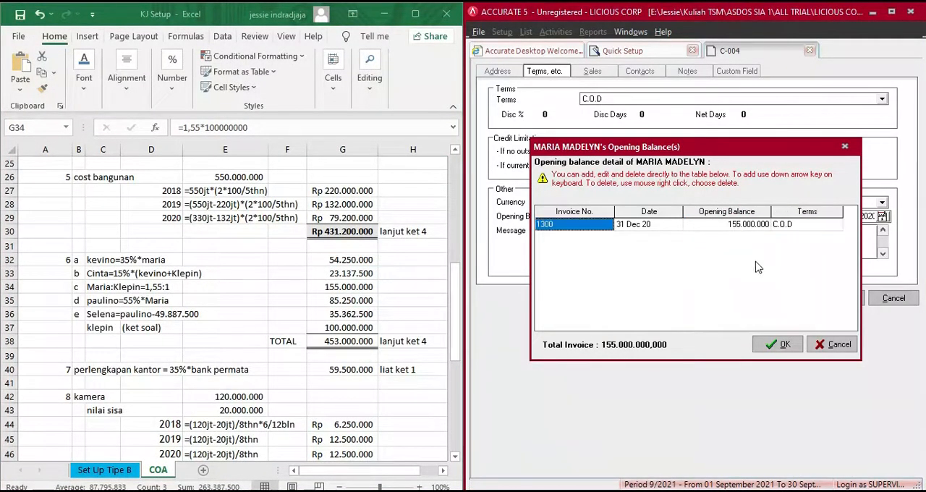
left_click(768, 343)
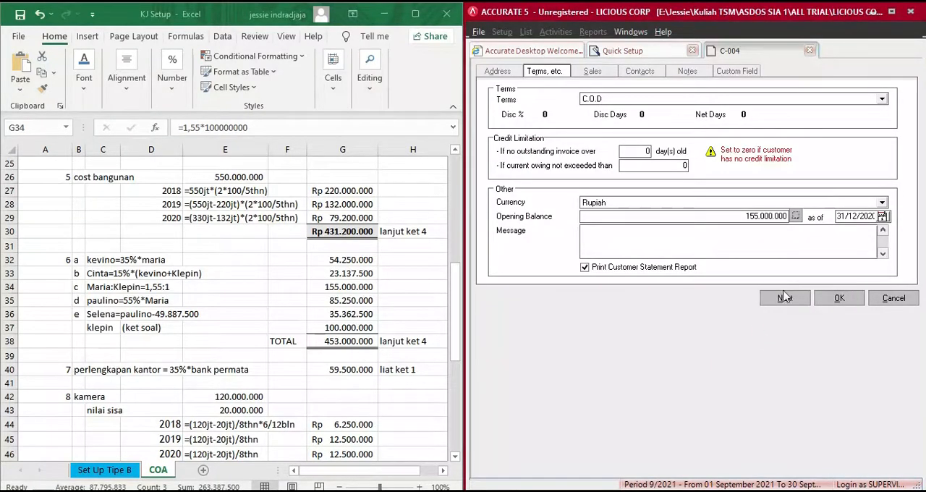
- Save the fourth customer and enter the fifth LIST PELANGGAN customer's full name in a new record
left_click(785, 298)
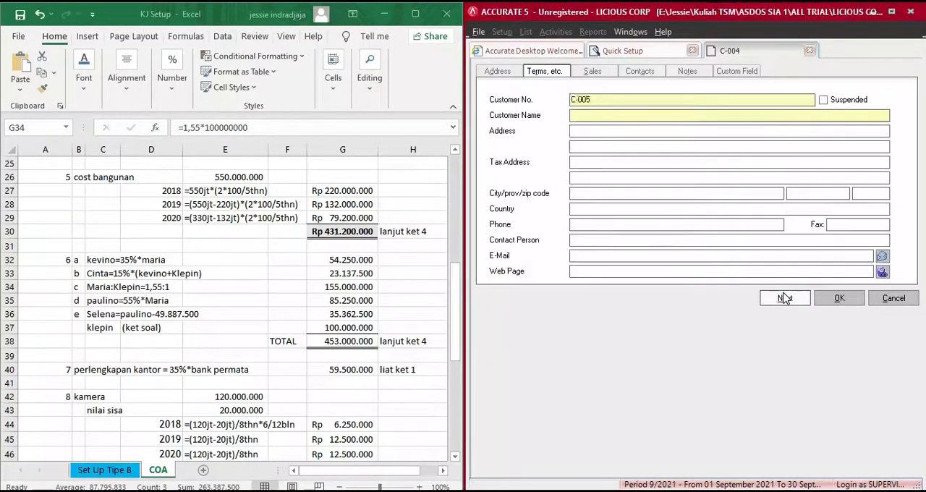
left_click(584, 115)
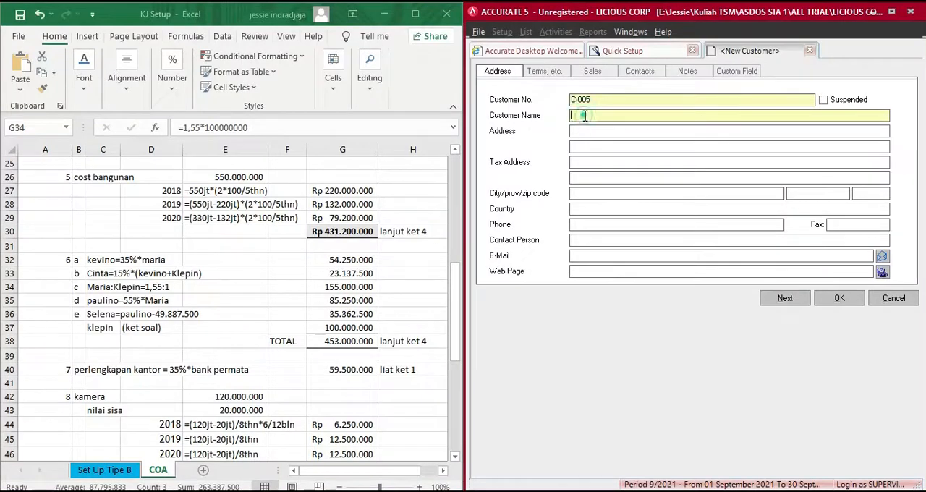
left_click(384, 13)
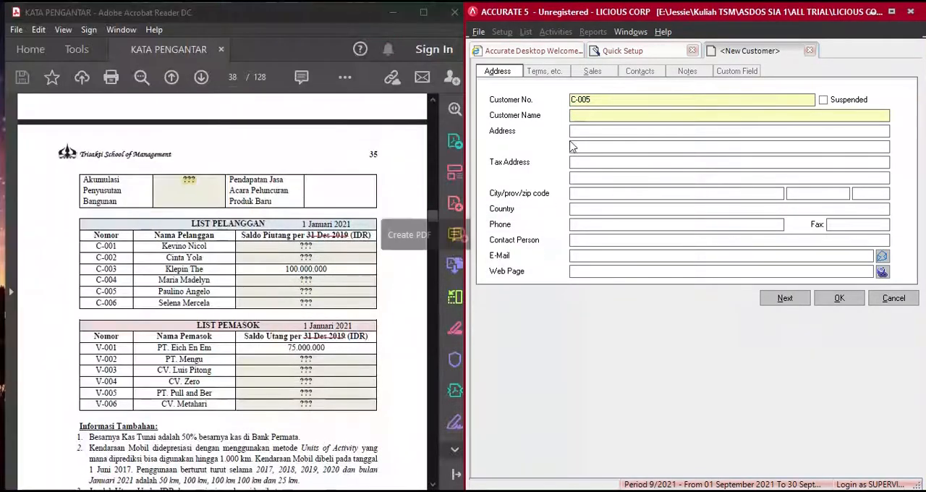
left_click(588, 115)
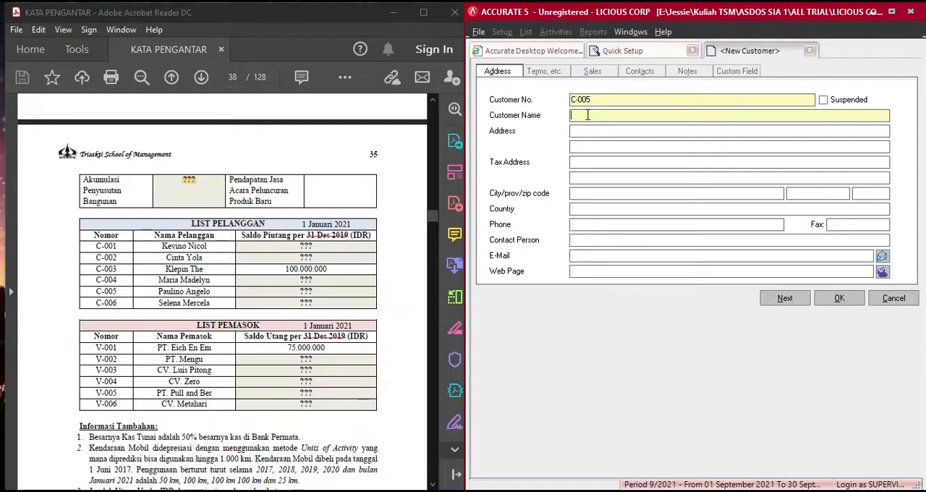
type("PAULINO ANGELO")
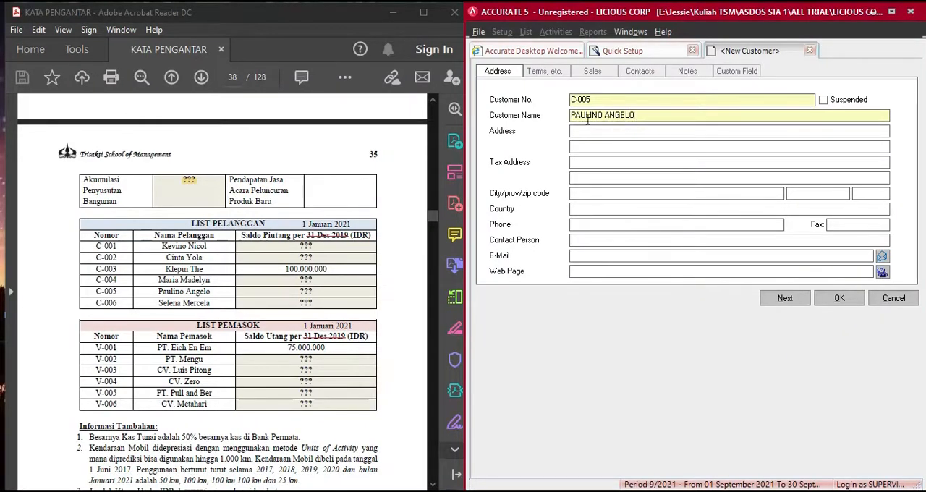
- Set the fifth customer's payment terms to C.O.D and add invoice 1400 dated 31 Dec 20 to the opening balance details
left_click(537, 73)
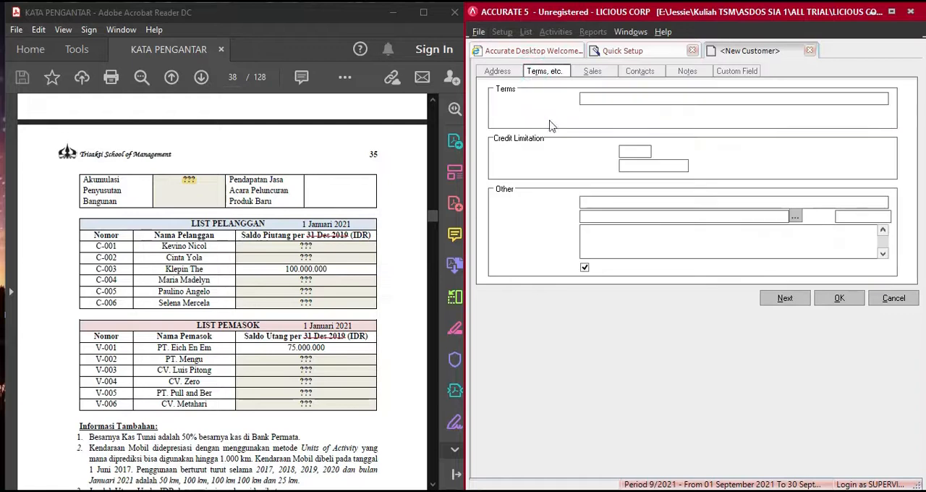
left_click(613, 102)
left_click(613, 119)
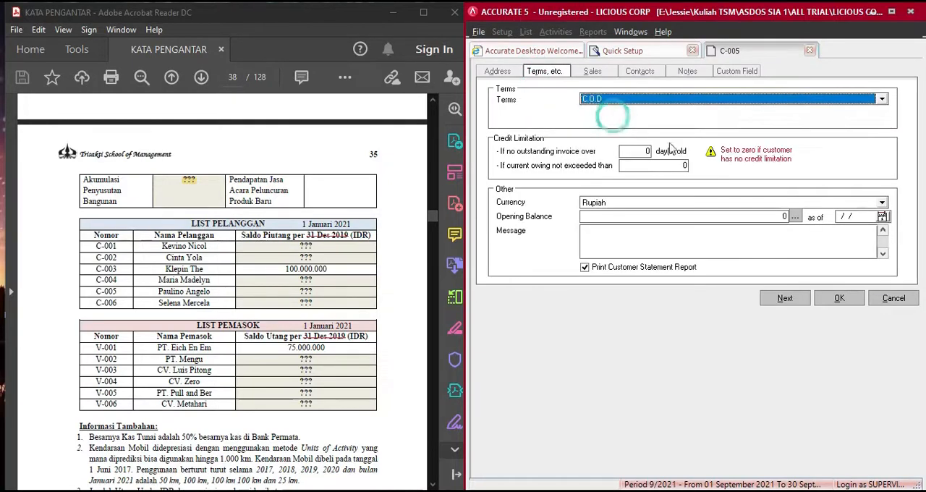
left_click(796, 217)
left_click(594, 226)
type("1400")
key("Tab")
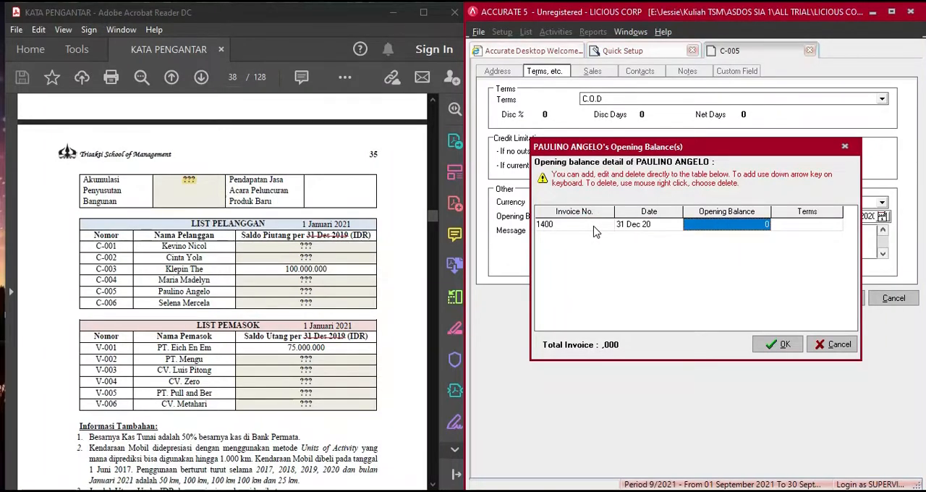
- Change the invoice number in the fifth customer's opening balance details to 1500
left_click(593, 228)
key("BackSpace")
type("1500")
key("Tab")
key("Tab")
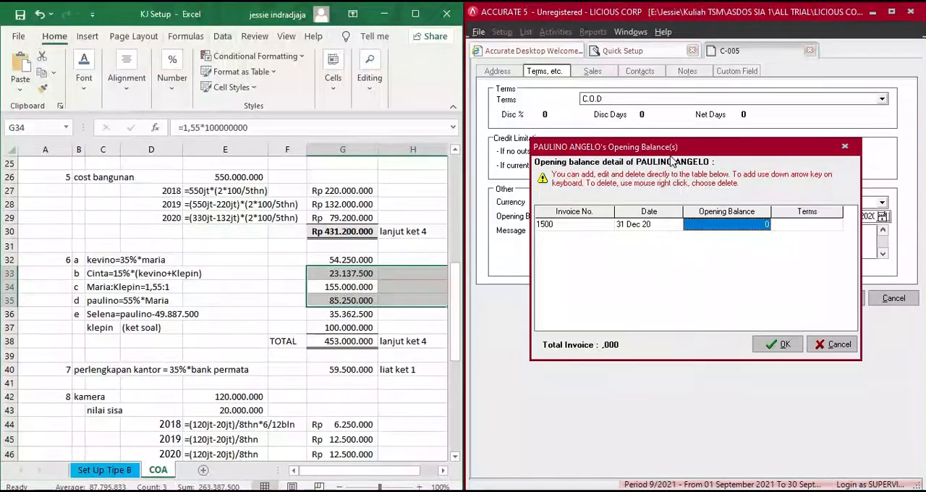
- Enter 85.250.000 as the opening balance for invoice 1500 with C.O.D terms and confirm the details
left_click(714, 226)
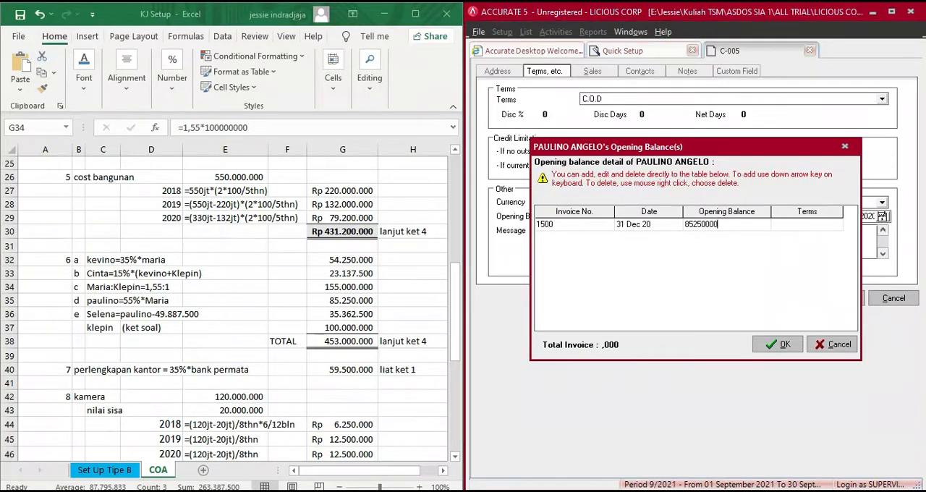
key("Tab")
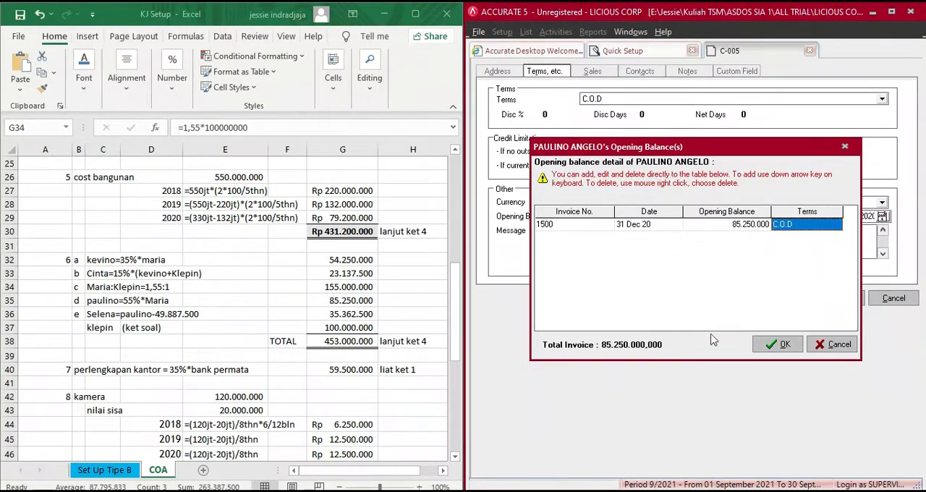
left_click(778, 344)
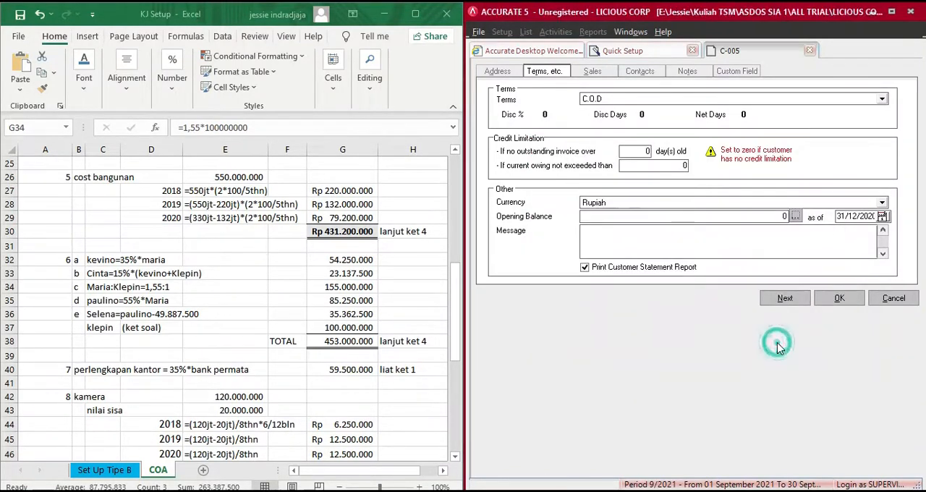
- Save the fifth customer and enter the sixth LIST PELANGGAN customer's full name in a new record
left_click(783, 299)
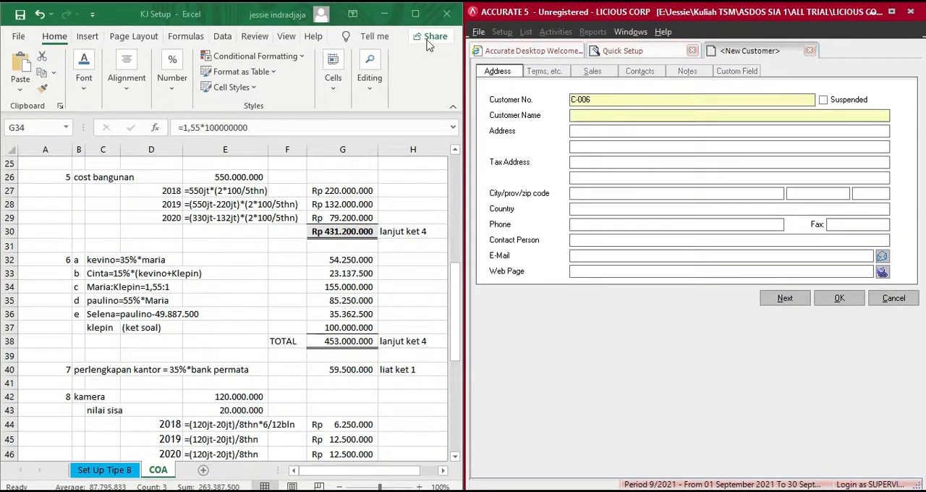
left_click(391, 14)
left_click(385, 13)
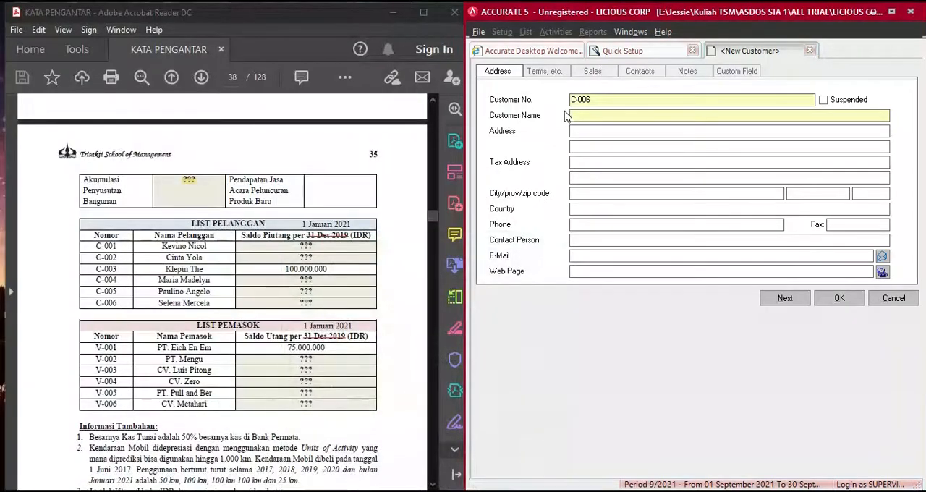
left_click(584, 112)
type("WELENA ME")
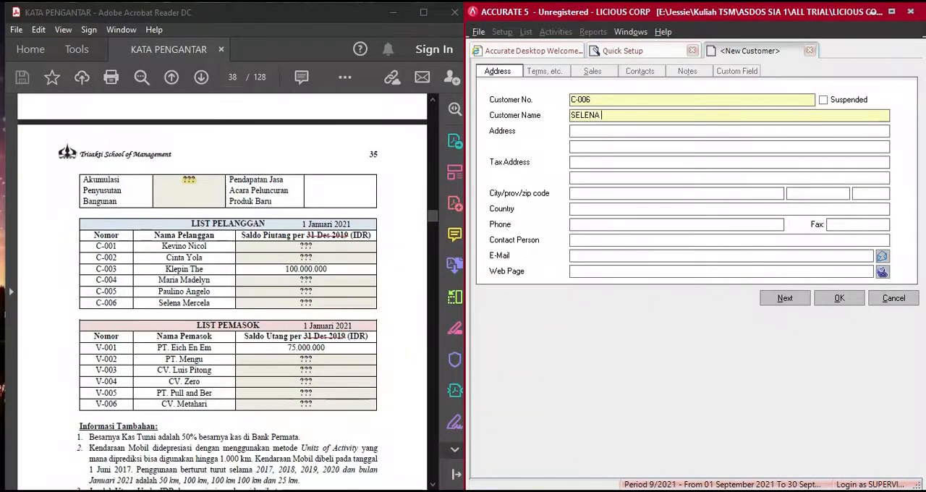
type("RCELA")
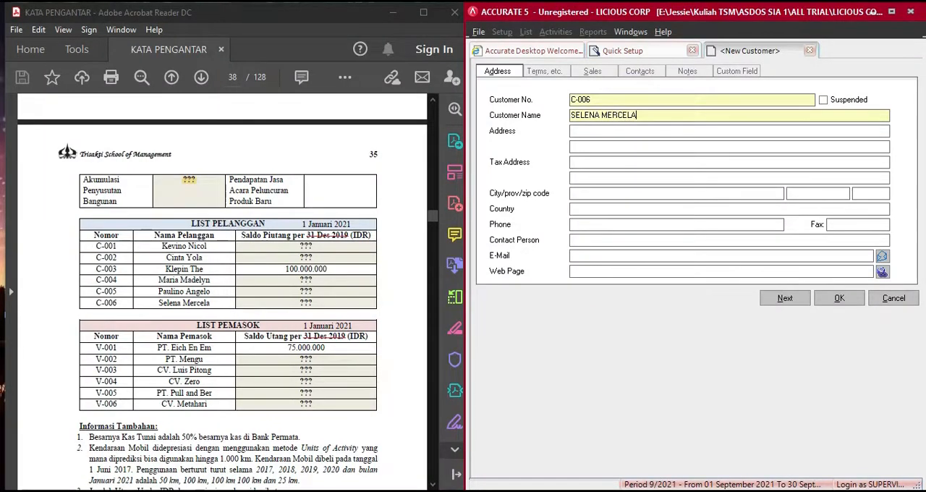
- Set the sixth customer's payment terms to C.O.D and add invoice 1600 dated 31 Dec 20 to the opening balance details
left_click(544, 71)
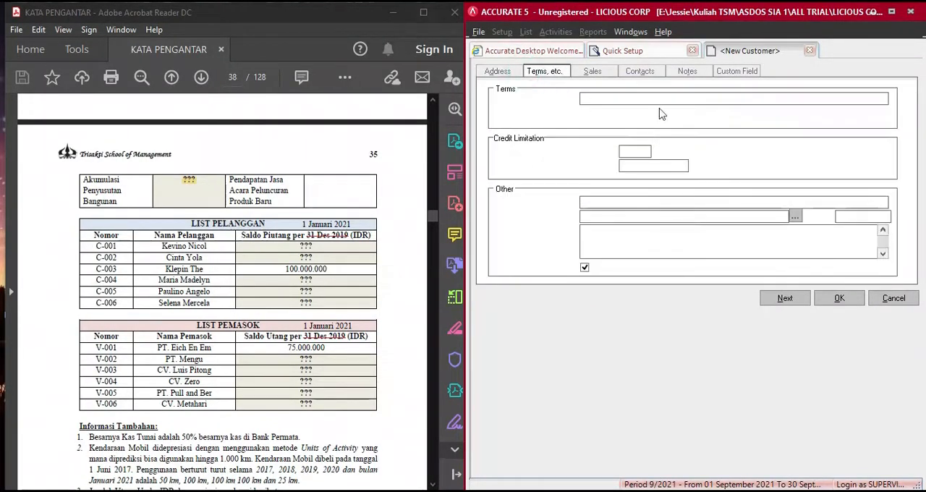
left_click(652, 121)
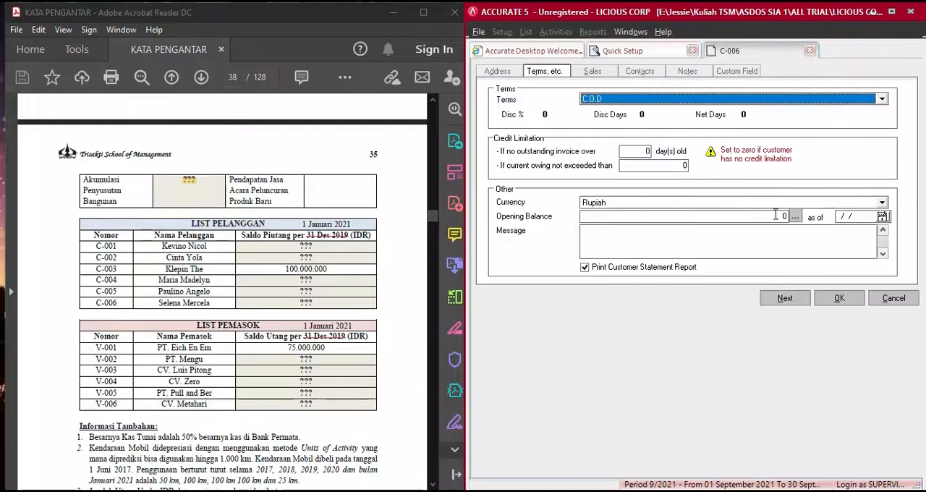
left_click(795, 215)
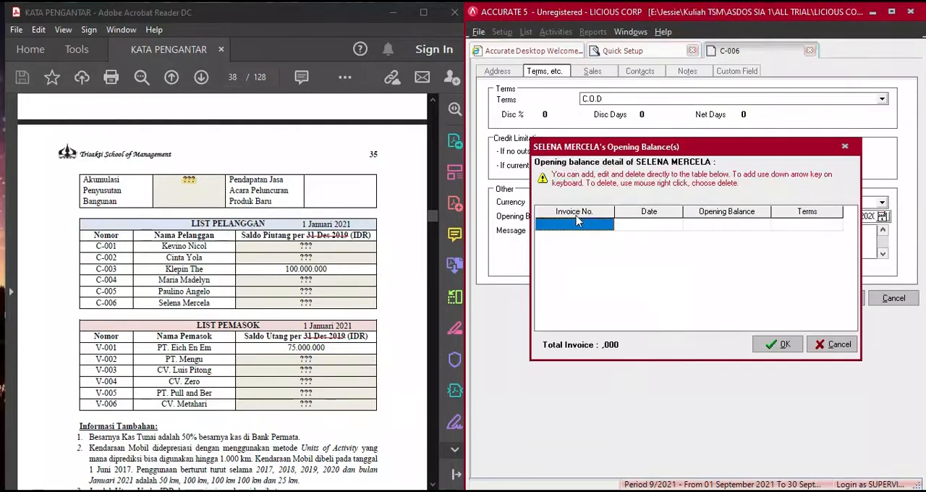
type("1600")
key("Tab")
key("Tab")
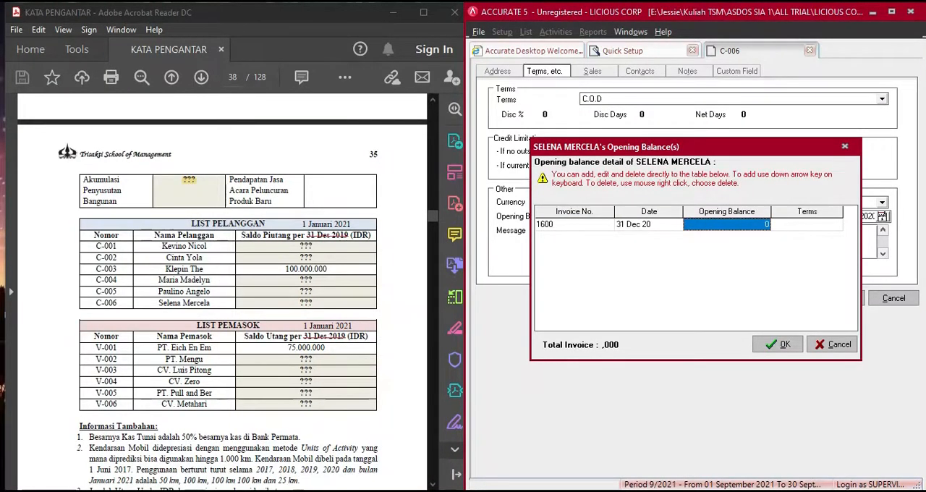
- Enter 35.362.500 as the opening balance for invoice 1600 with C.O.D terms and confirm the details
key("alt+Tab")
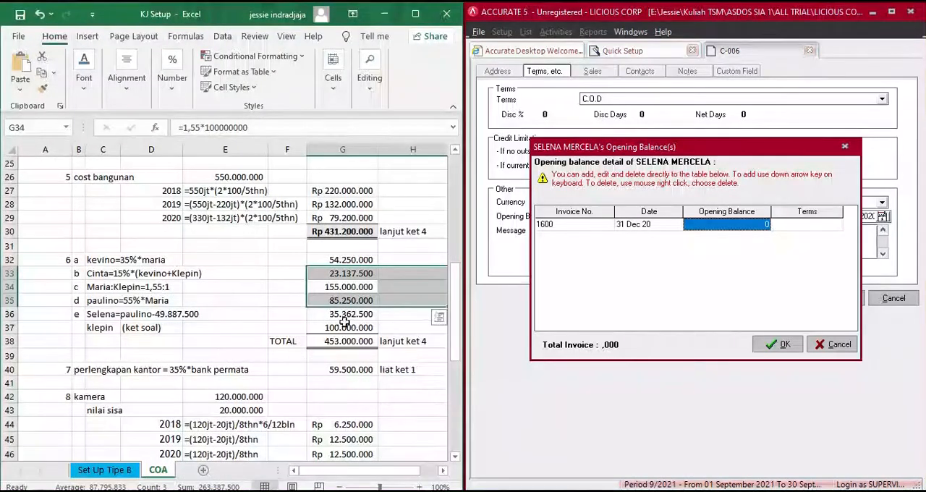
left_click(346, 314)
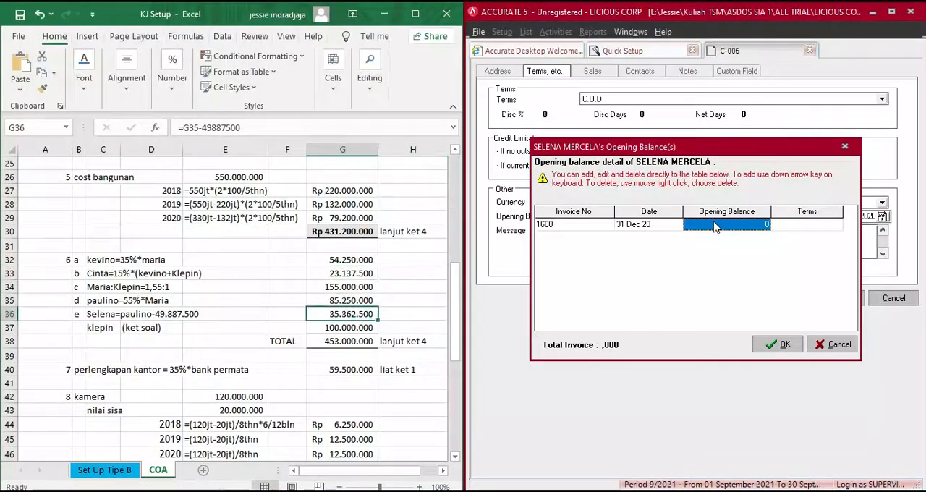
left_click(715, 227)
type("35362")
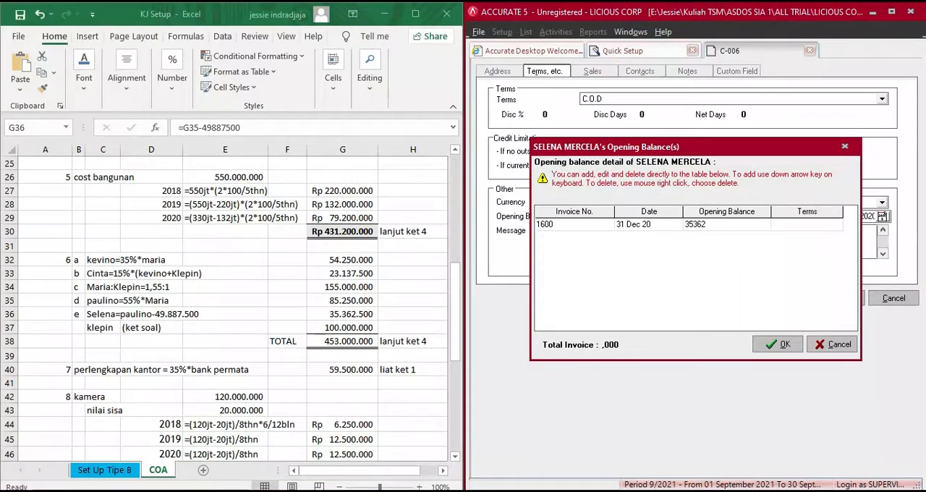
key("Return")
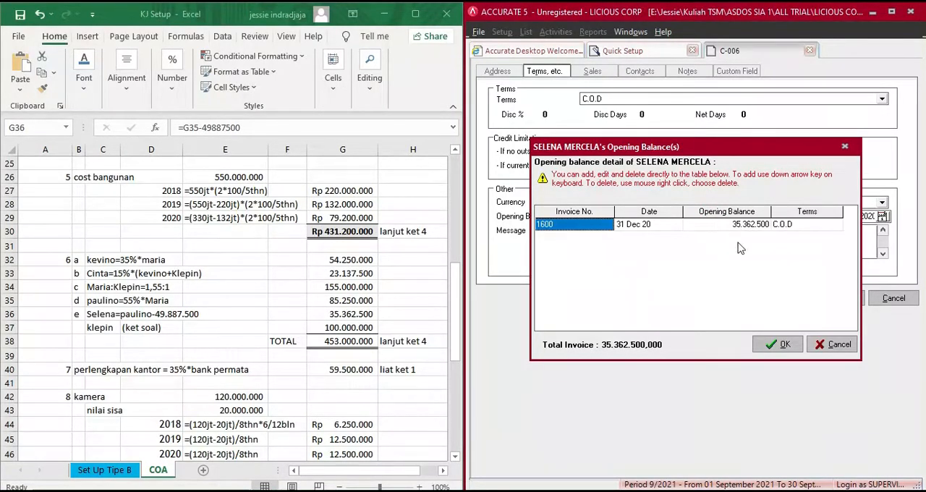
left_click(779, 344)
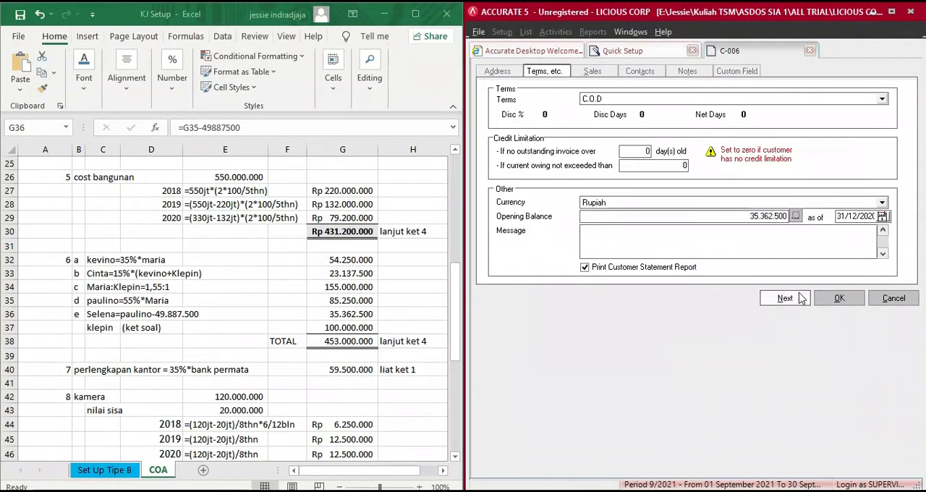
- Save the sixth customer and look over the completed customer list against the PDF
left_click(839, 300)
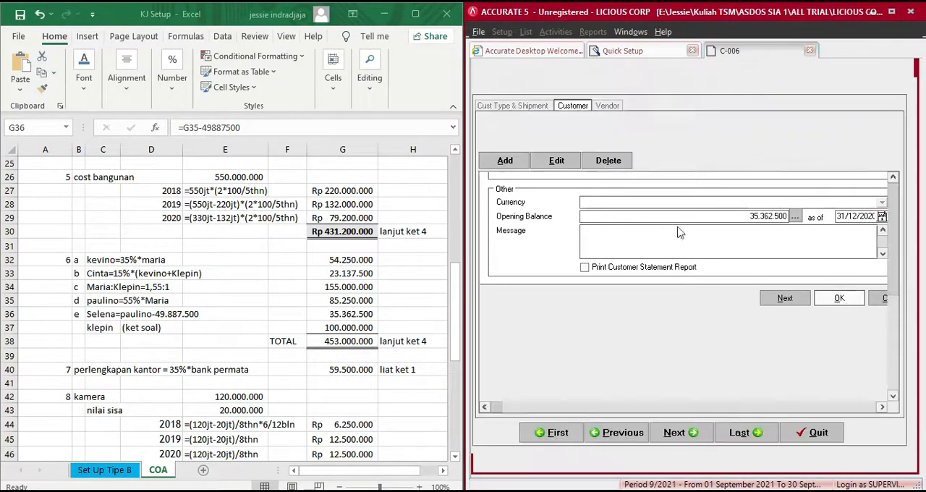
left_click(384, 14)
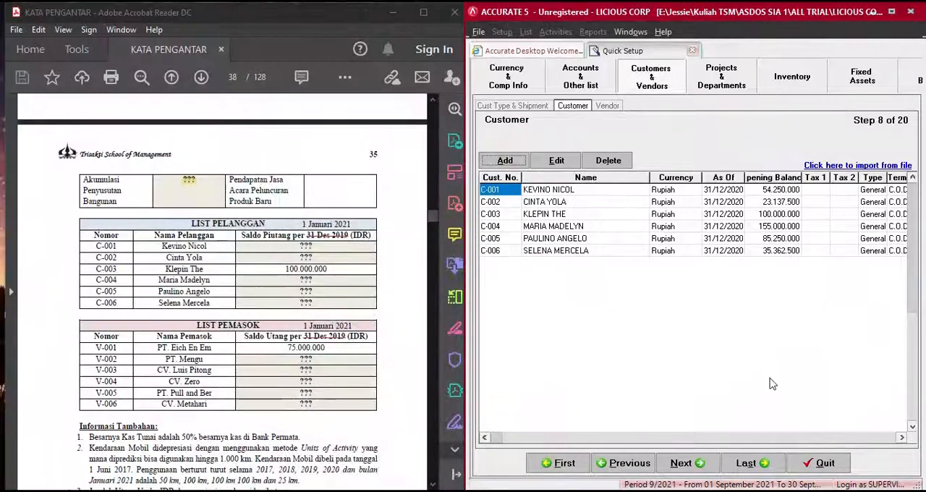
left_click(902, 438)
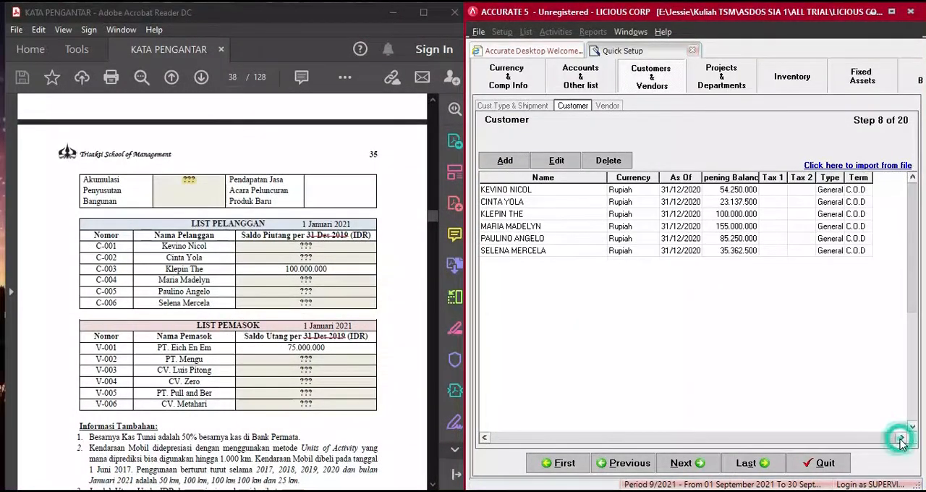
left_click(485, 438)
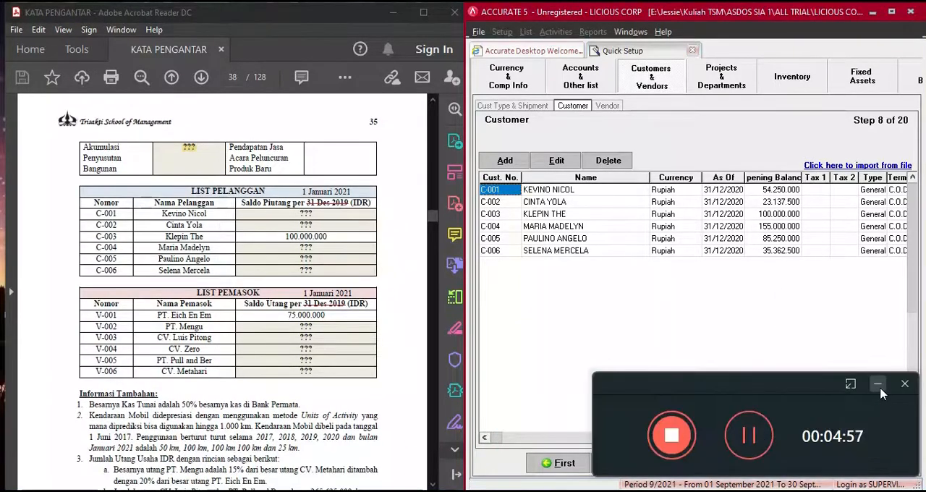
left_click(880, 389)
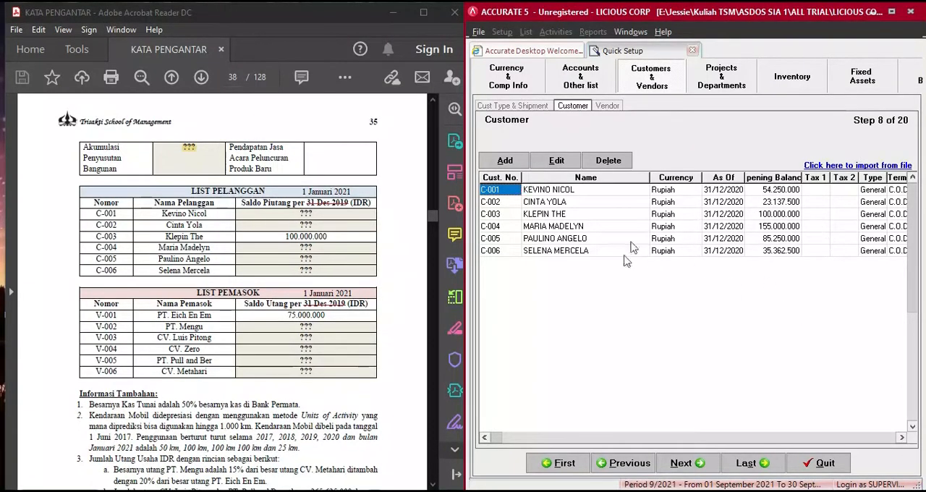
- Advance to the Vendor setup step and add vendor V-001 with the name PT. EICH EN EM
left_click(679, 462)
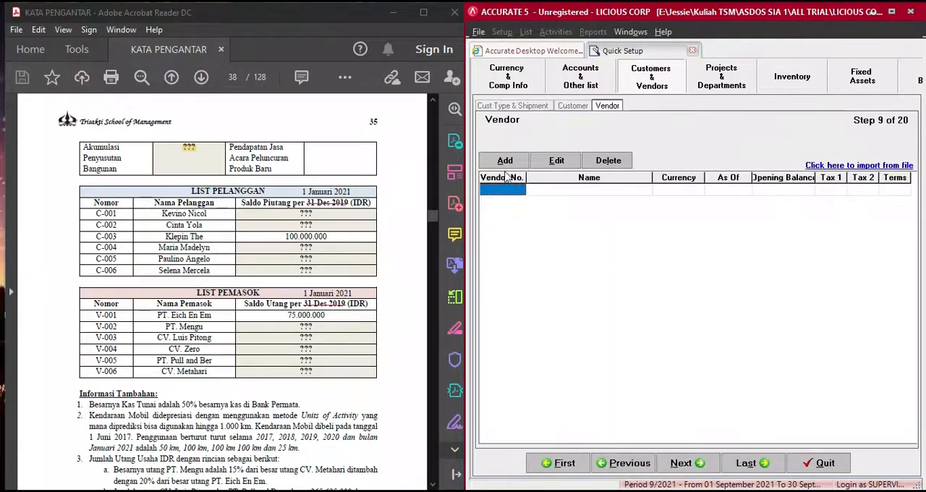
left_click(506, 161)
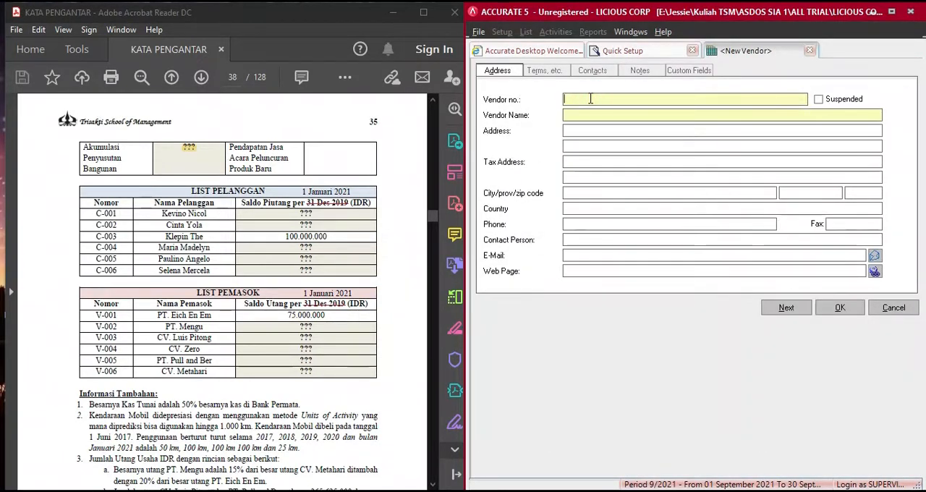
type("001")
key("Tab")
key("Tab")
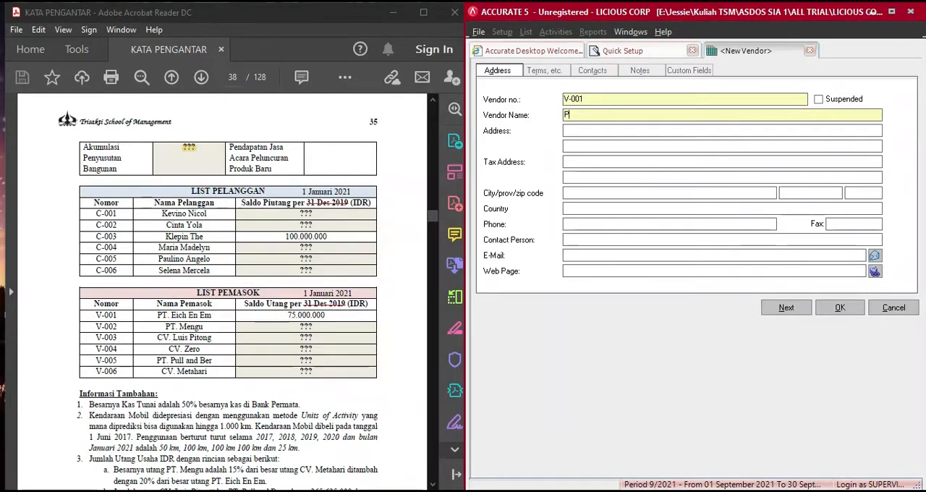
type("PT. EICH EN EM")
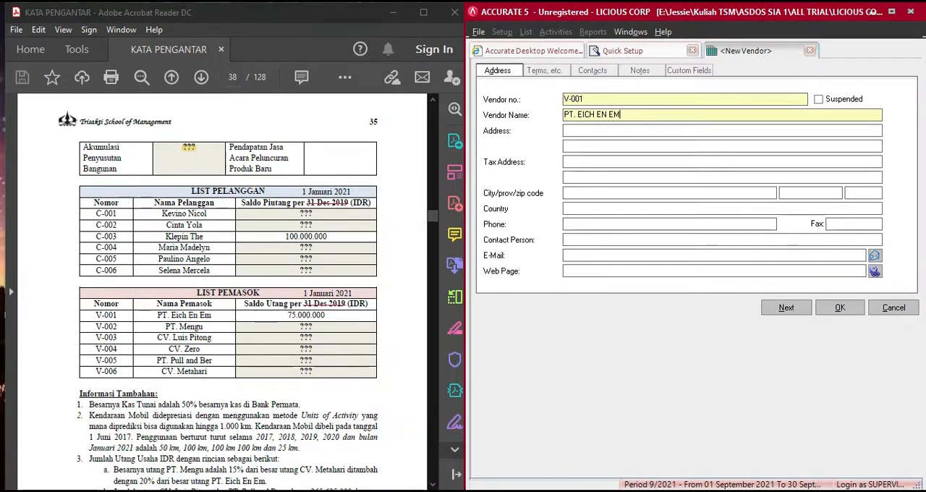
- Set PT. EICH EN EM's payment terms to C.O.D and add invoice 1000 dated 31 Dec 20 to its opening balance details
left_click(559, 73)
left_click(612, 102)
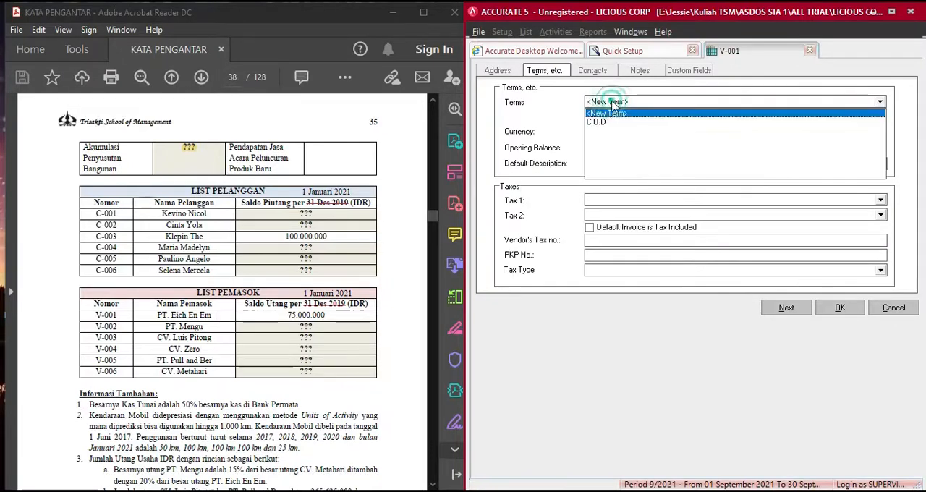
left_click(612, 121)
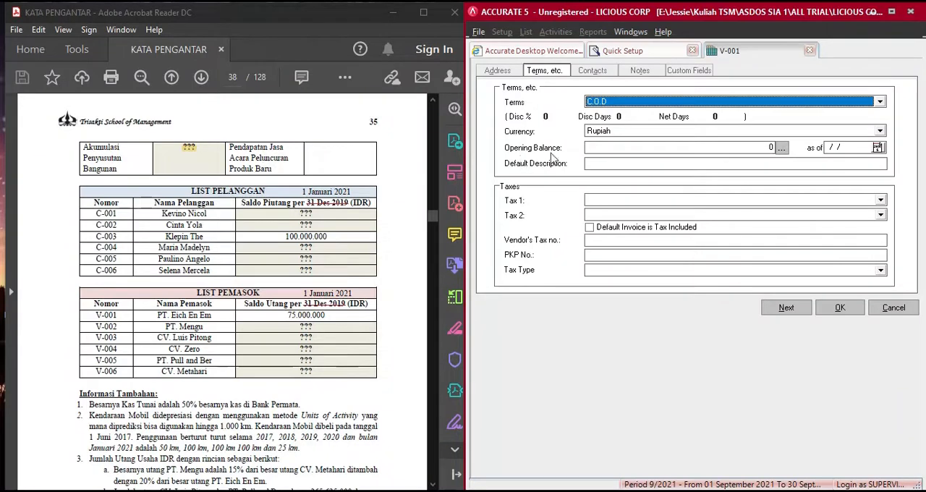
left_click(783, 150)
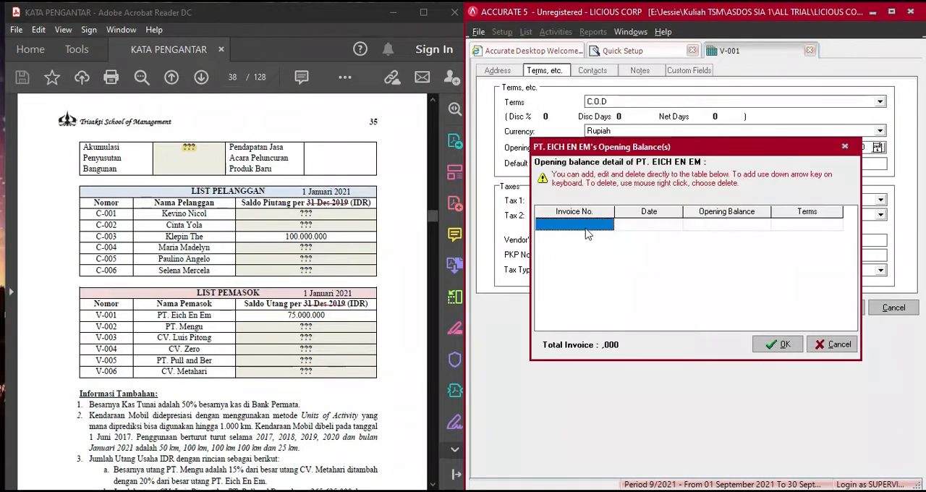
type("1000")
key("Tab")
key("Tab")
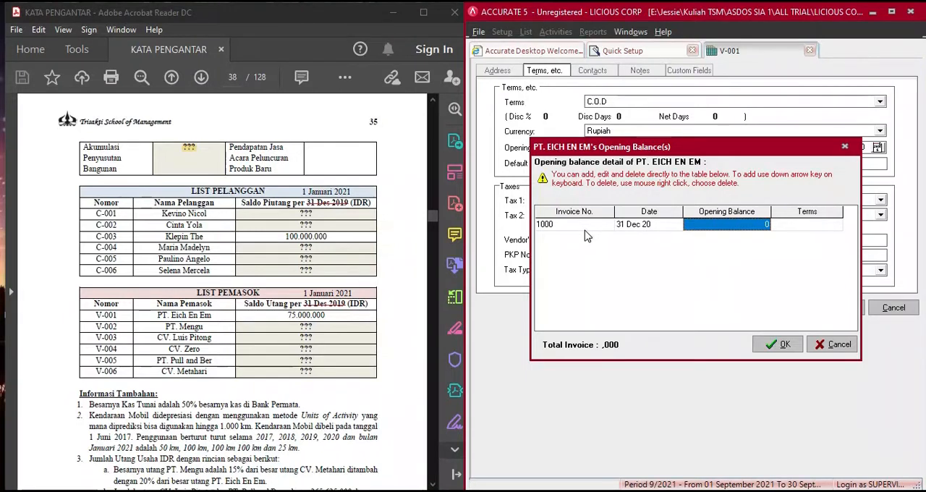
- Enter 75.000.000 as the opening balance for invoice 1000 with C.O.D terms and confirm the details
type("75.000.000")
key("Tab")
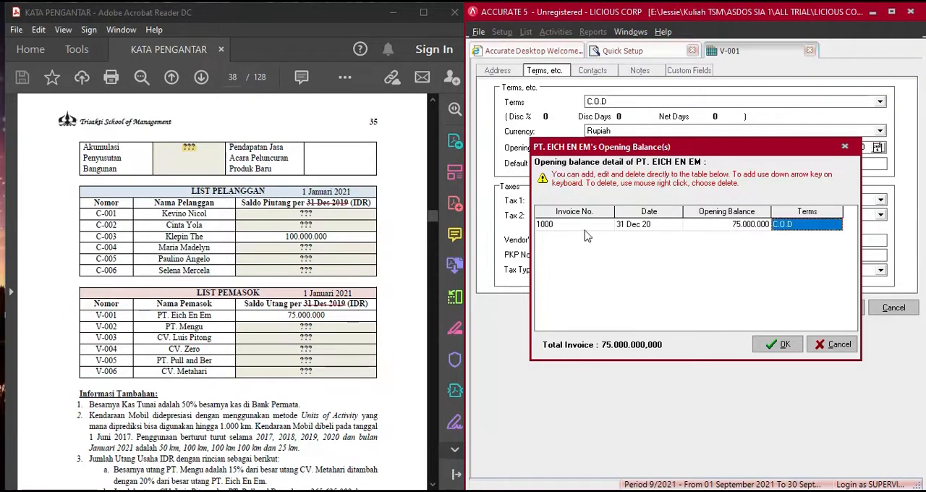
key("Tab")
left_click(772, 348)
- Save PT. EICH EN EM and enter PT. MENGU as the vendor name in a new record
left_click(789, 309)
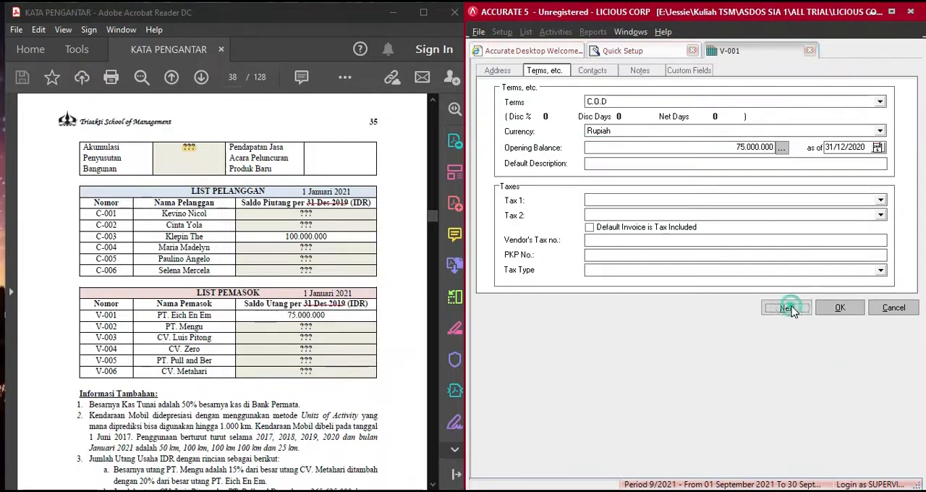
left_click(594, 115)
type("PT. MENGU")
- Set PT. MENGU's payment terms to C.O.D and add invoice 1100 dated 31 Dec 20 to its opening balance details
left_click(555, 71)
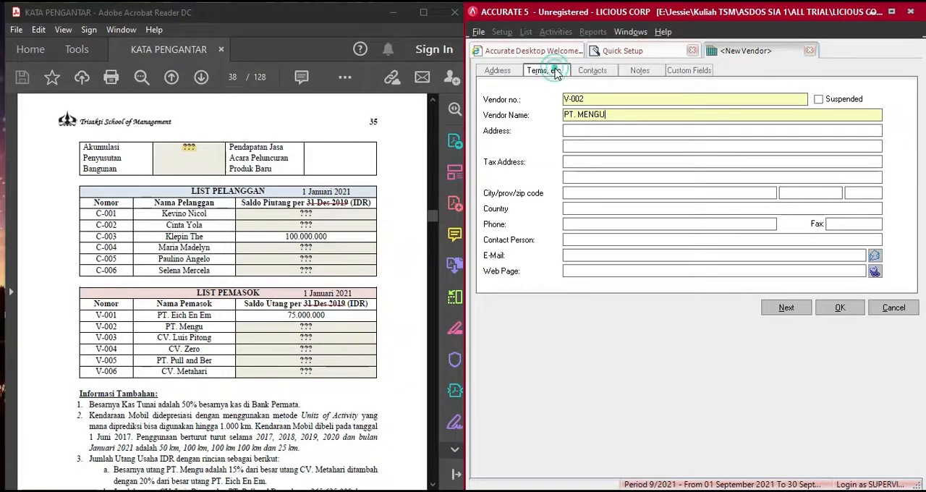
left_click(590, 101)
left_click(600, 118)
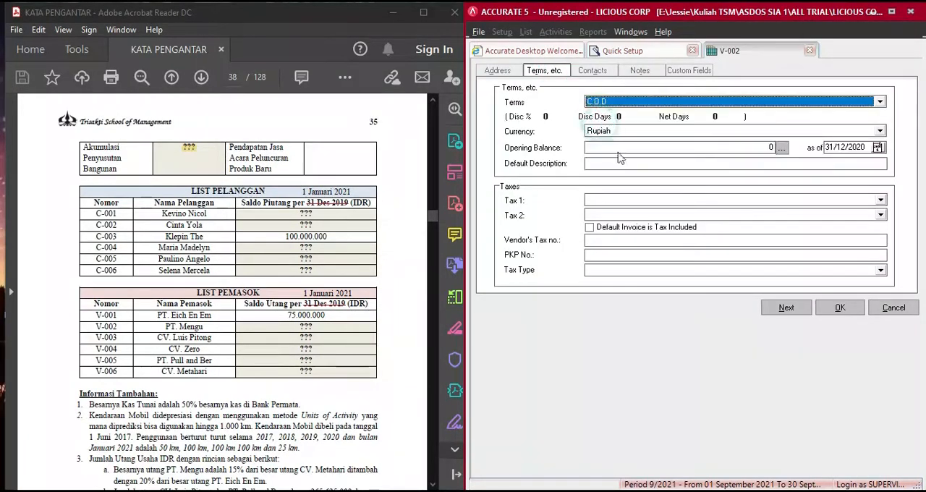
left_click(781, 147)
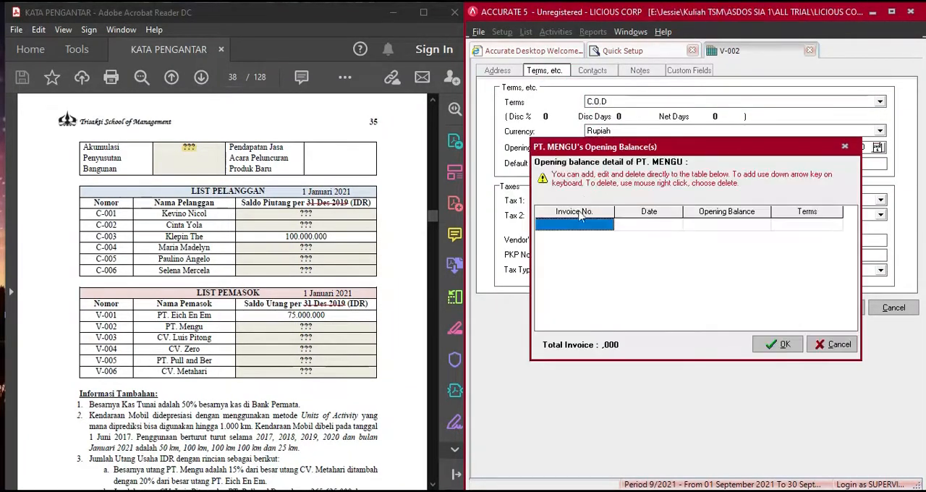
type("1100")
key("Tab")
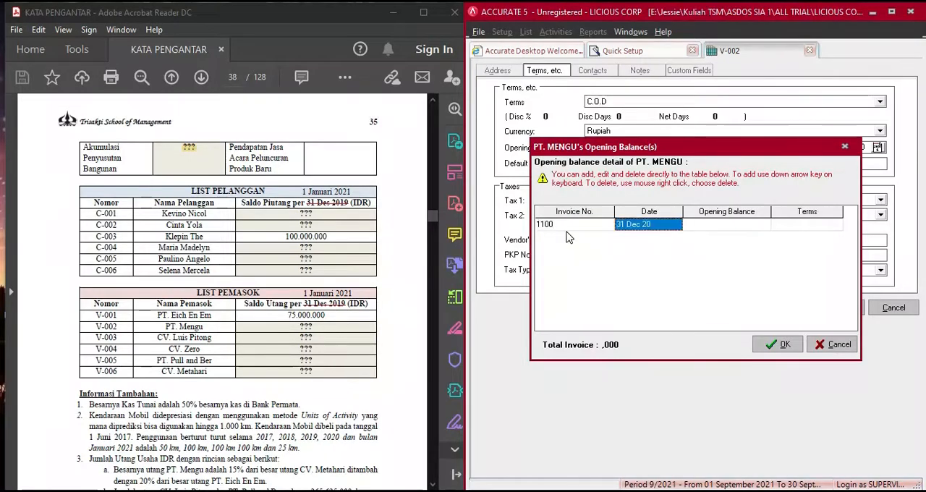
key("Tab")
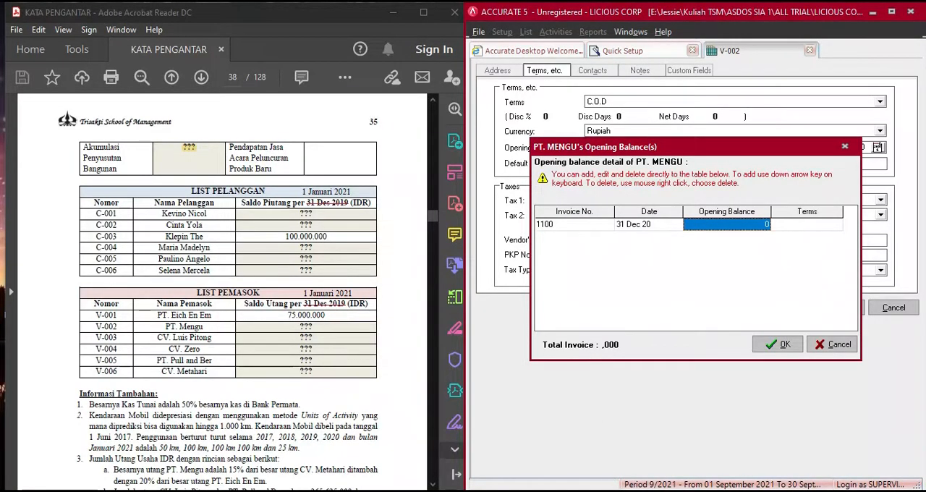
- Enter PT. MENGU's 23.437.500 from the COA worksheet as the opening balance for invoice 1100 with C.O.D terms and confirm the details
key("alt+Tab")
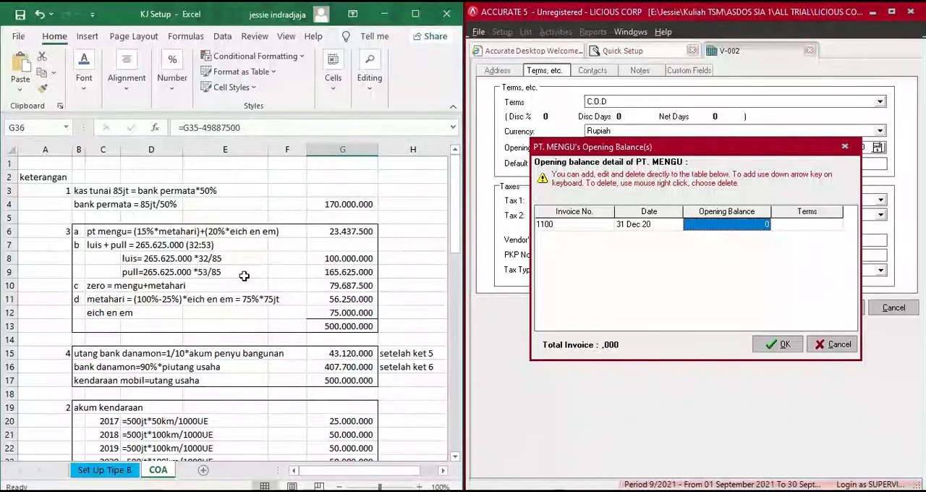
left_click(343, 233)
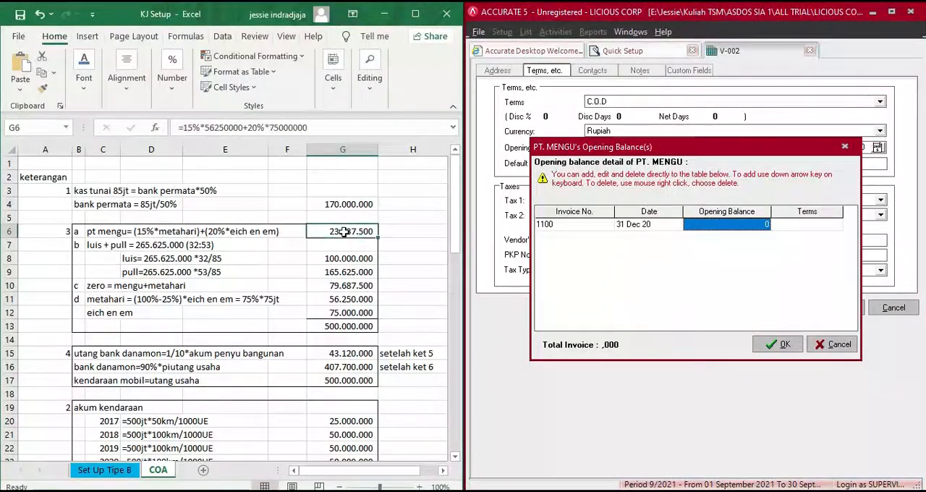
left_click(712, 225)
type("23437500")
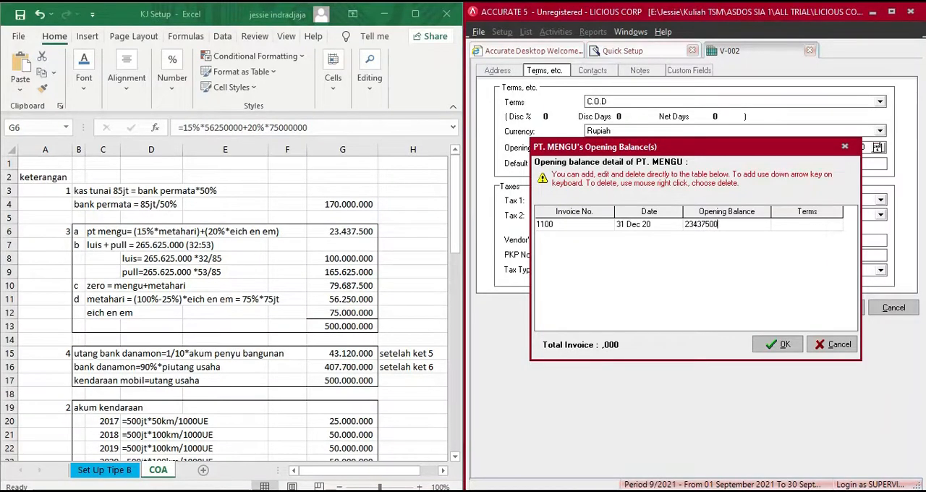
key("Return")
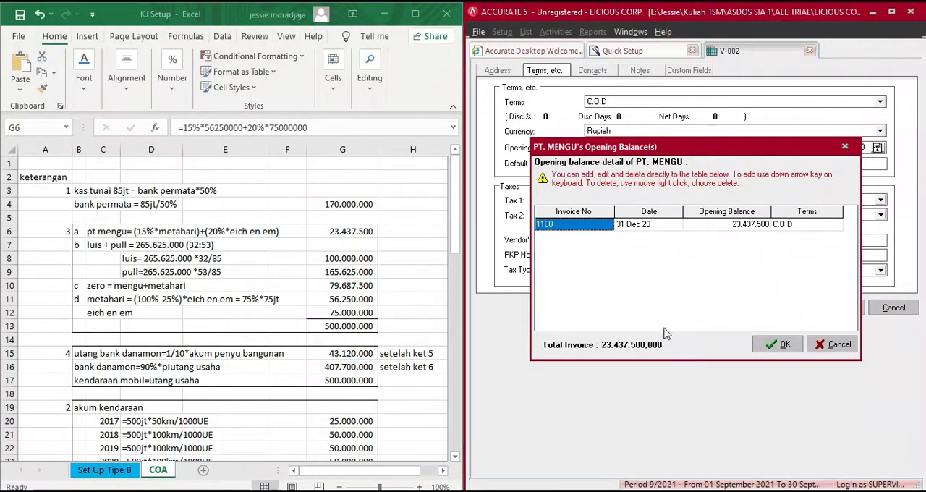
left_click(782, 345)
- Save PT. MENGU and enter CV. LUIS PITONG as the name of vendor V-003, opening its payment terms section
left_click(787, 308)
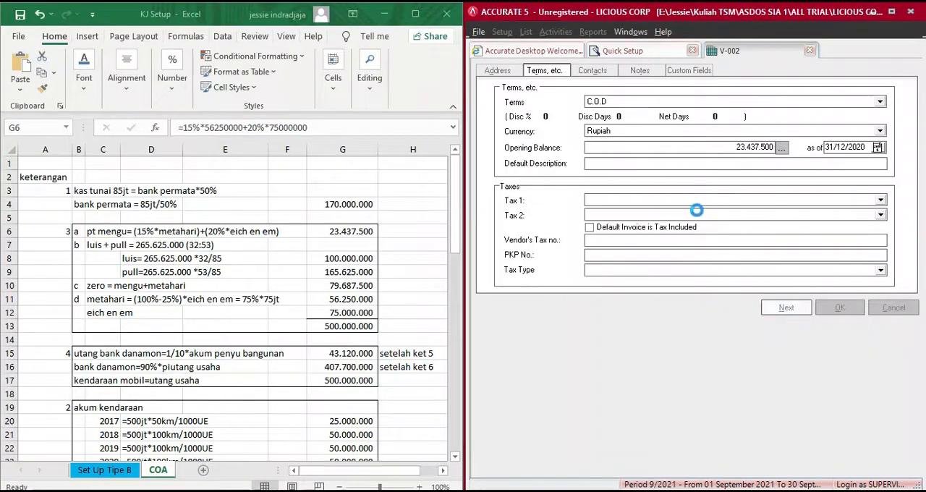
left_click(583, 114)
left_click(385, 13)
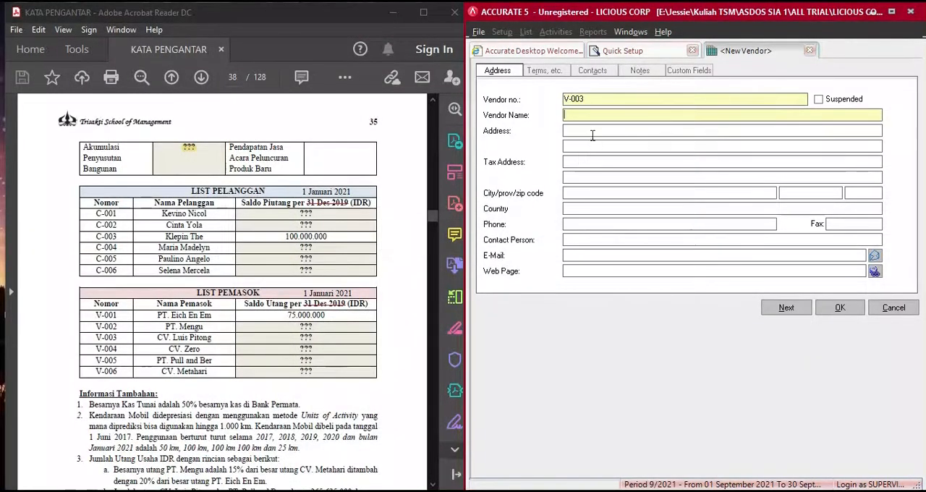
type("CV L")
key("BackSpace")
type(". LUIS PITONG")
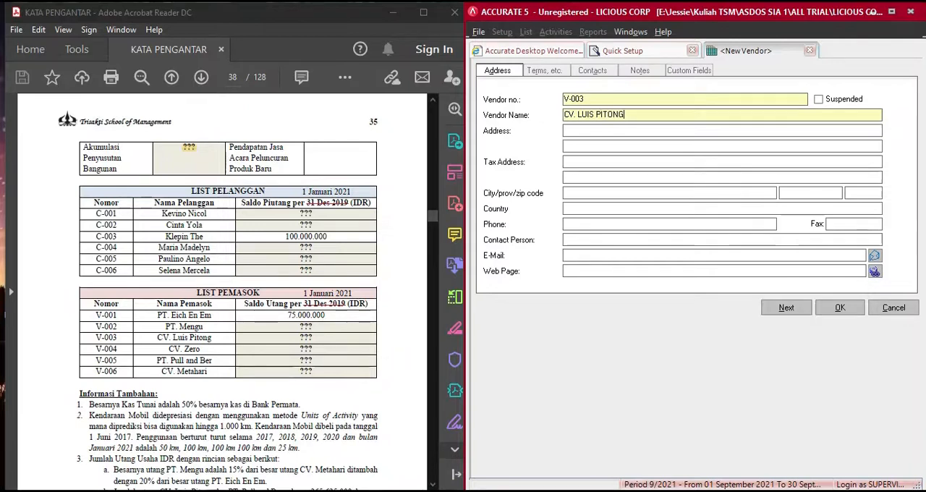
left_click(546, 70)
left_click(655, 108)
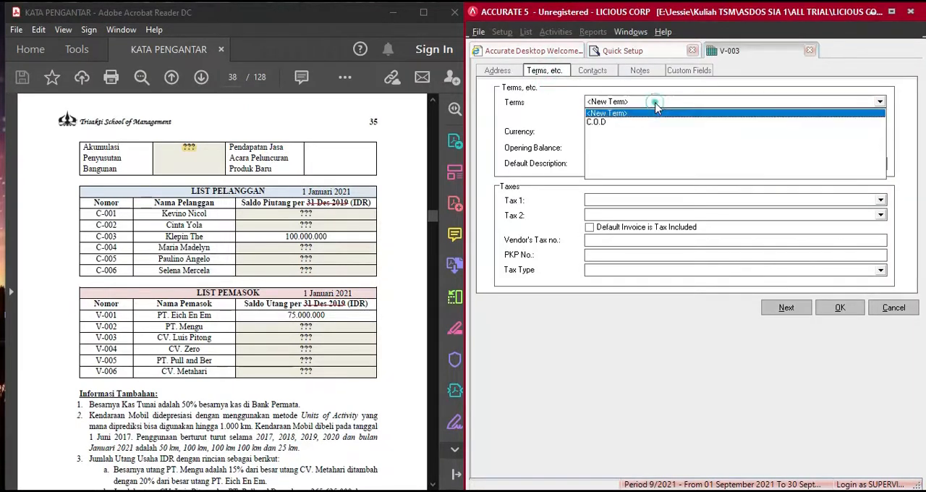
left_click(652, 110)
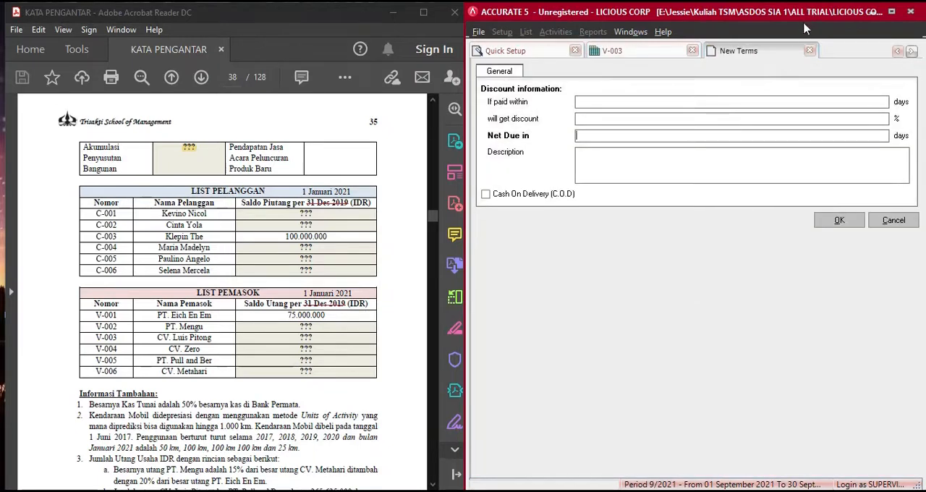
left_click(811, 51)
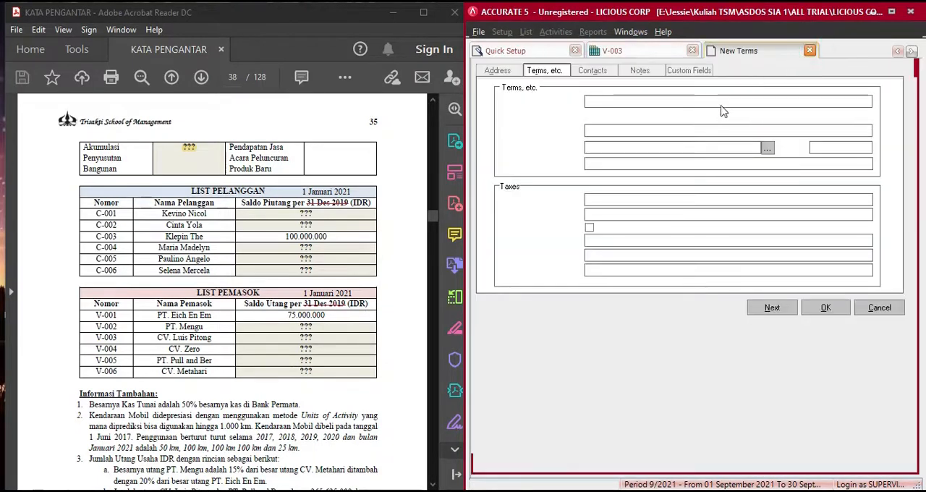
- Set CV. LUIS PITONG's payment terms to C.O.D and add invoice 1300 dated 31 Dec 20 to its opening balance details
left_click(618, 109)
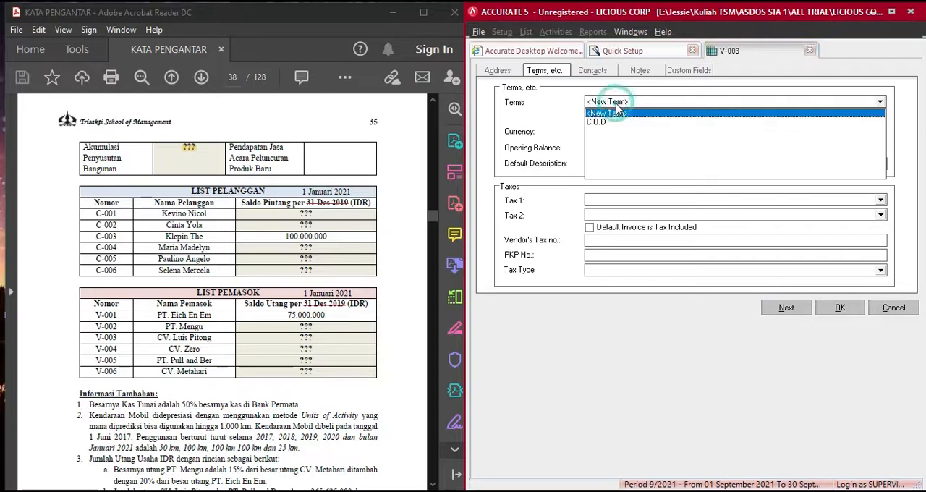
left_click(617, 118)
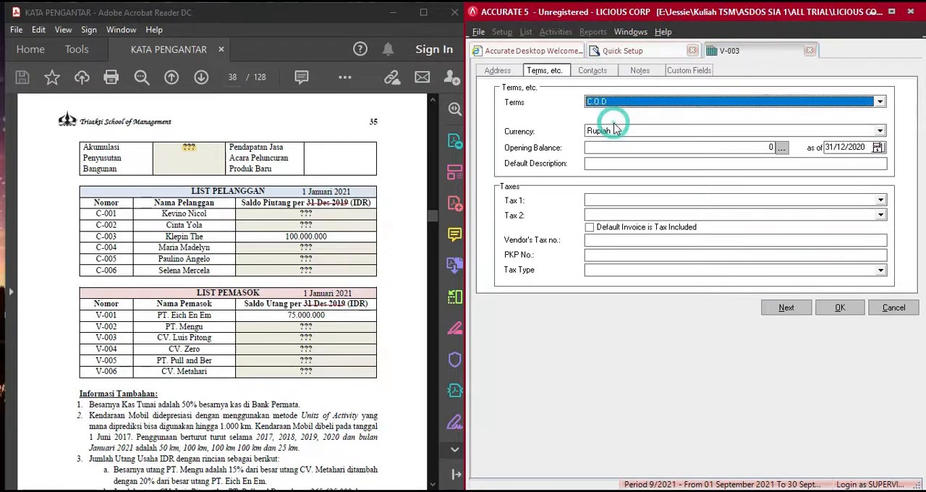
left_click(782, 149)
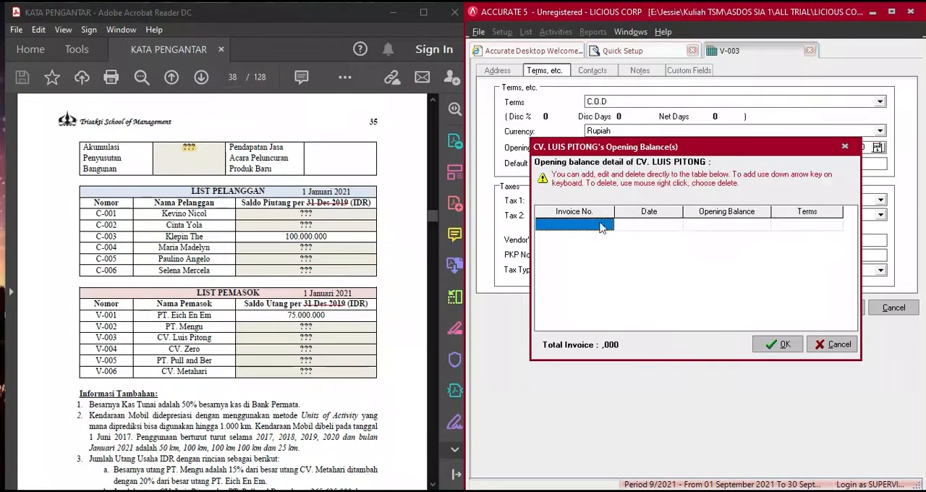
type("1")
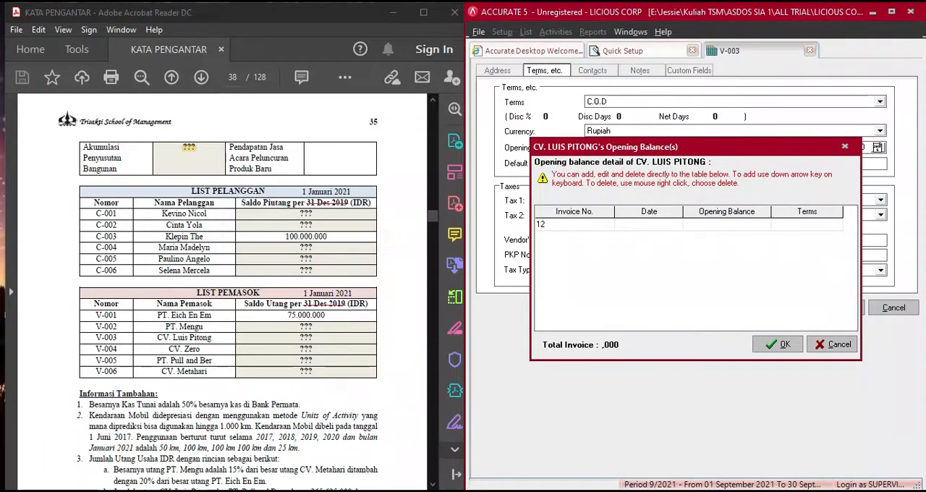
type("300")
key("Tab")
key("Tab")
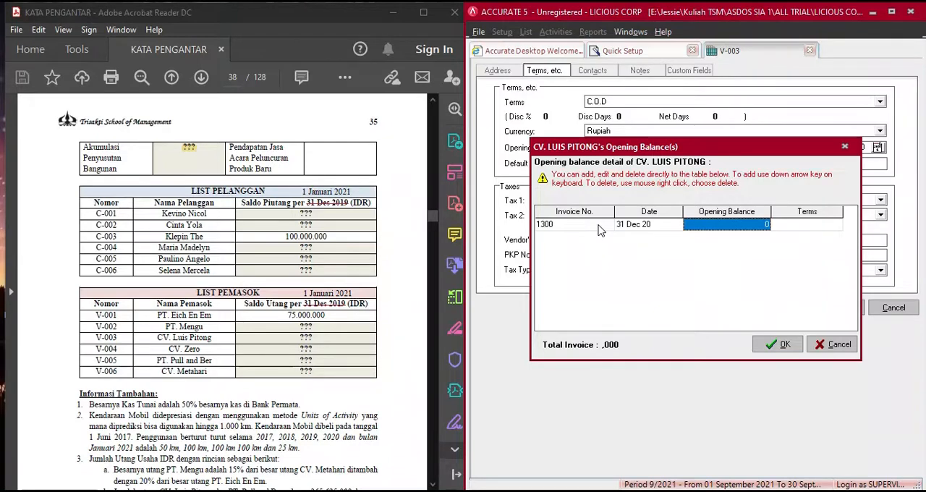
- Enter CV. LUIS PITONG's 100.000.000 from the COA worksheet as the opening balance for invoice 1300 with C.O.D terms and confirm the details
key("alt+Tab")
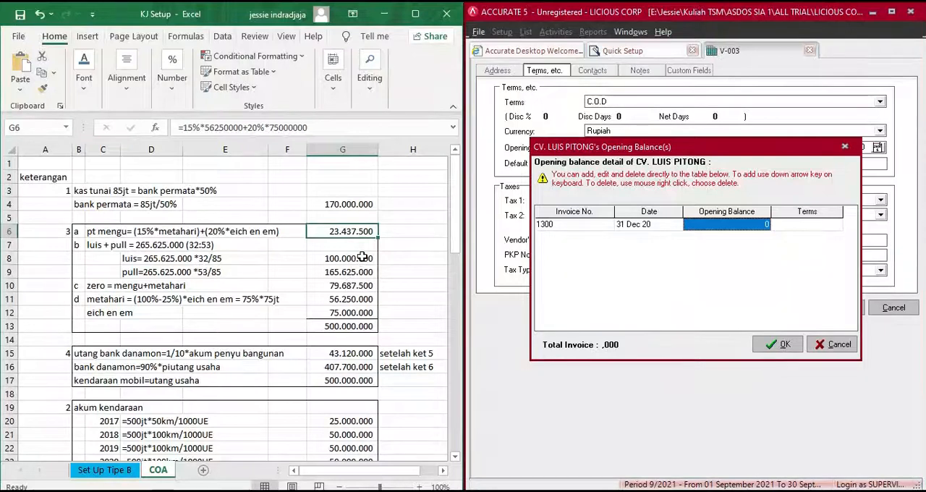
left_click(355, 259)
left_click(737, 229)
type("1")
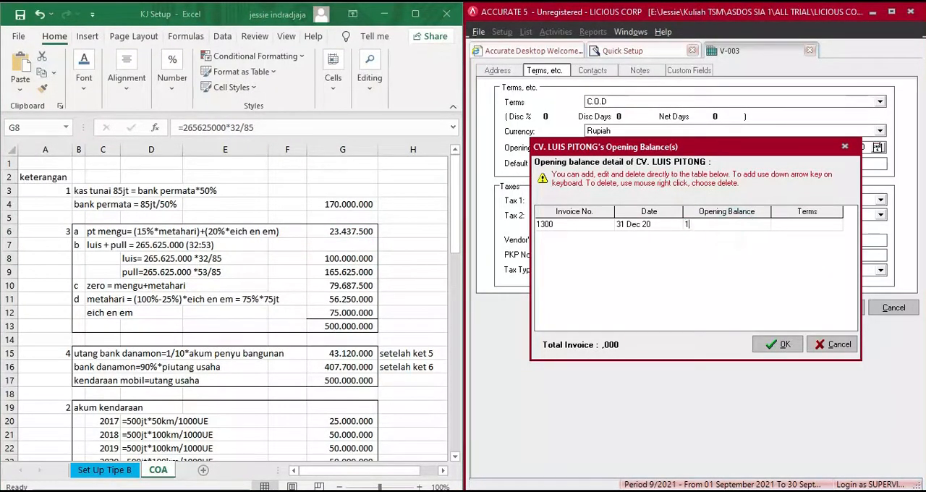
type("00.000.000")
key("Return")
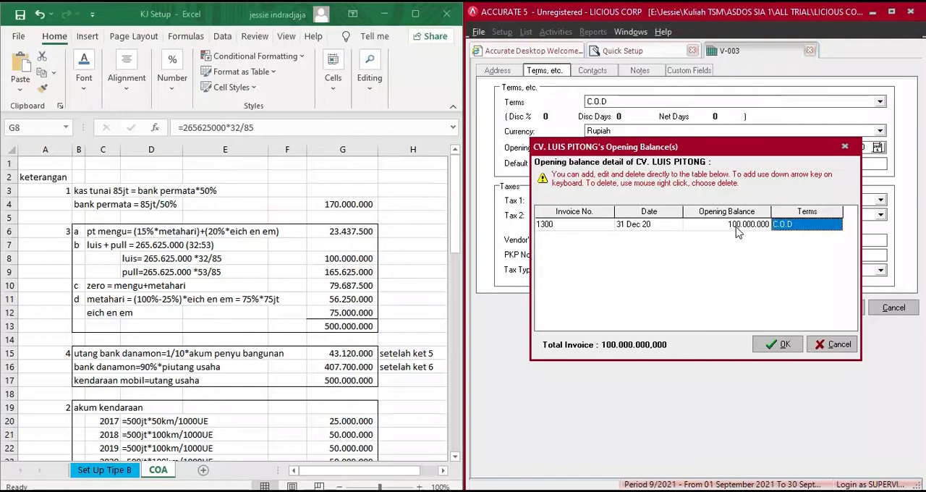
key("Return")
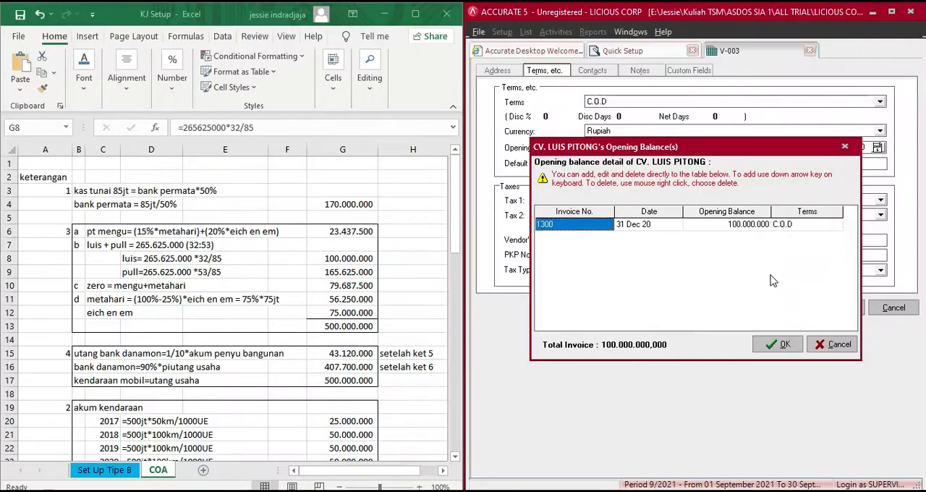
left_click(781, 346)
- Save CV. LUIS PITONG and enter CV. ZERO as the name of vendor V-004
left_click(780, 306)
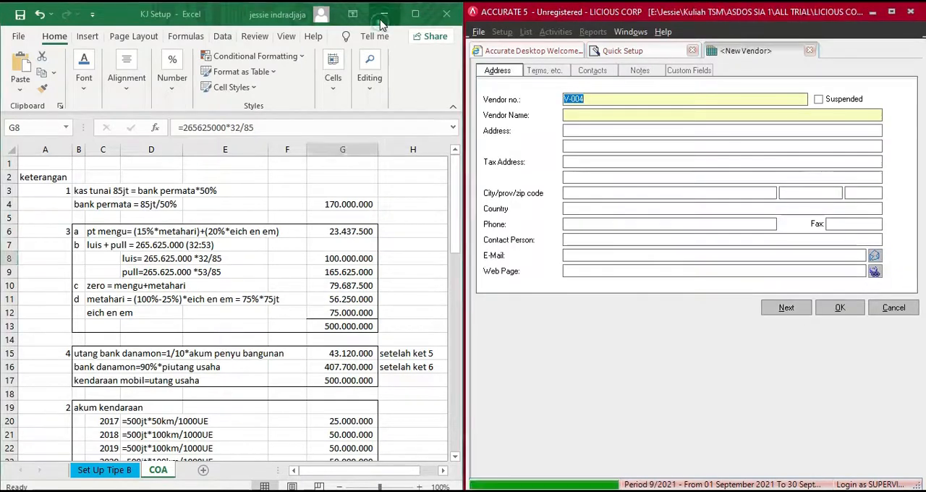
left_click(385, 14)
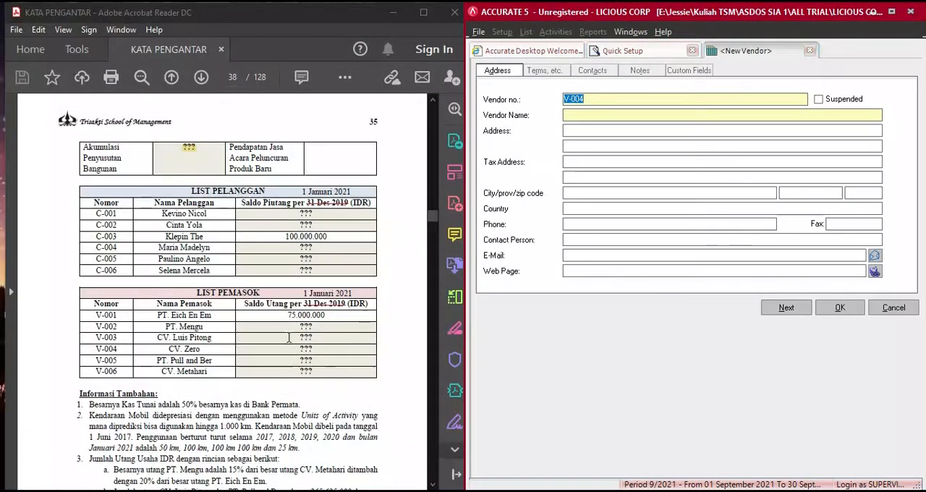
left_click(597, 114)
type("CV")
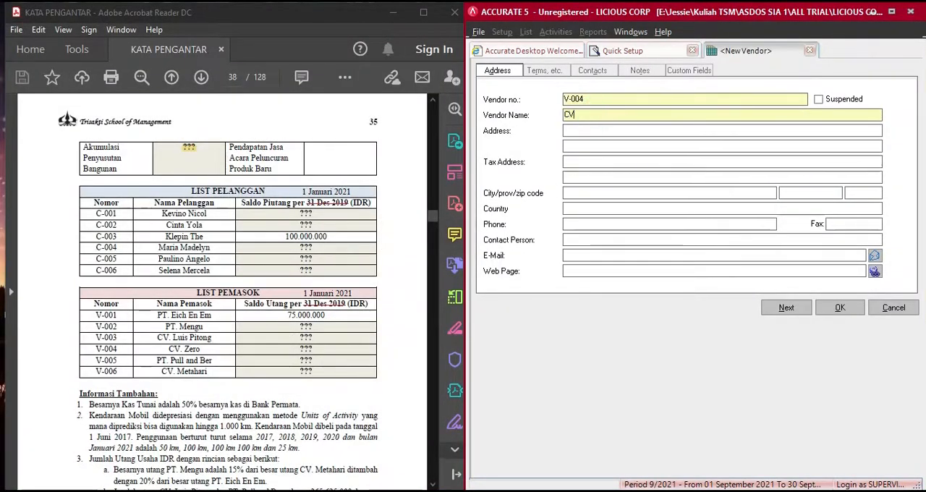
type(". ZERO")
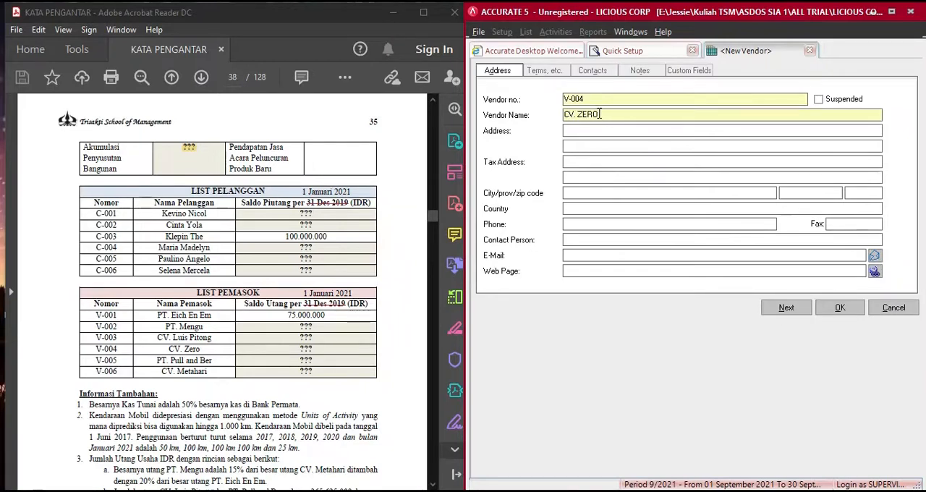
- Set CV. ZERO's payment terms to C.O.D and add invoice 1400 dated 31 Dec 20 to its opening balance details
left_click(556, 71)
left_click(620, 101)
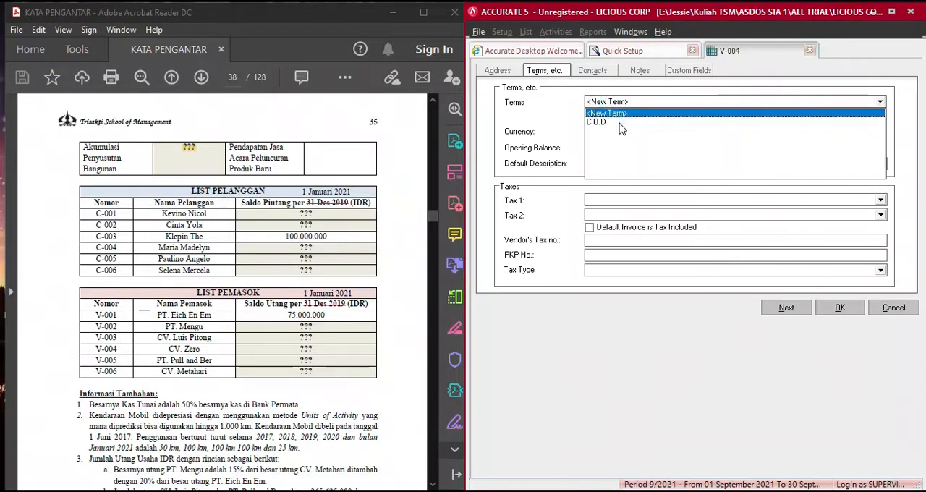
left_click(597, 122)
left_click(782, 148)
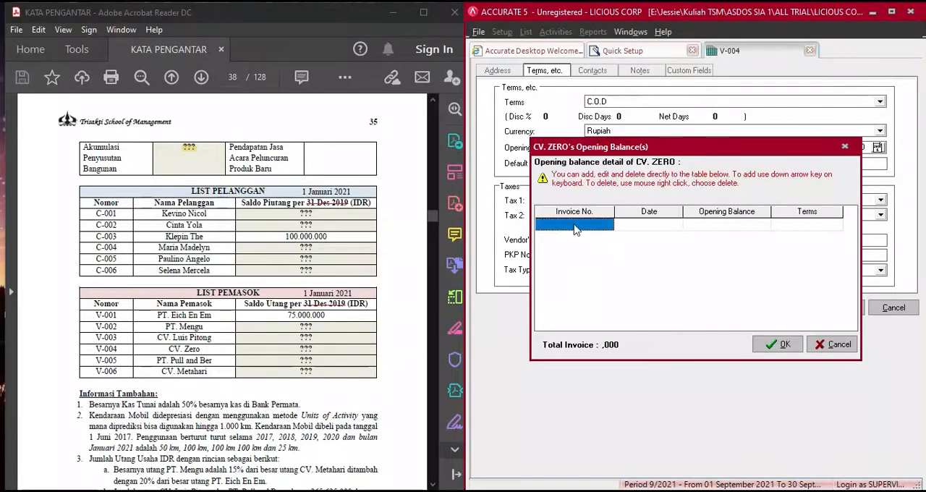
type("1400")
key("Tab")
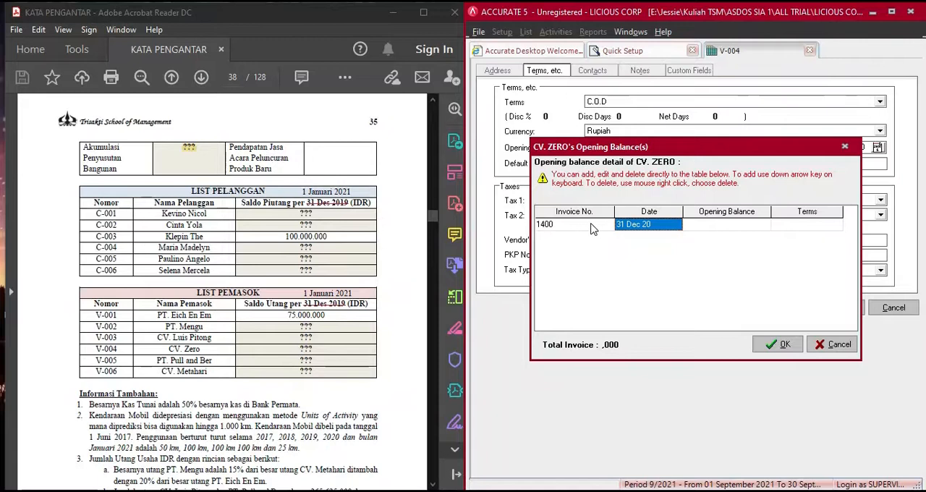
key("Tab")
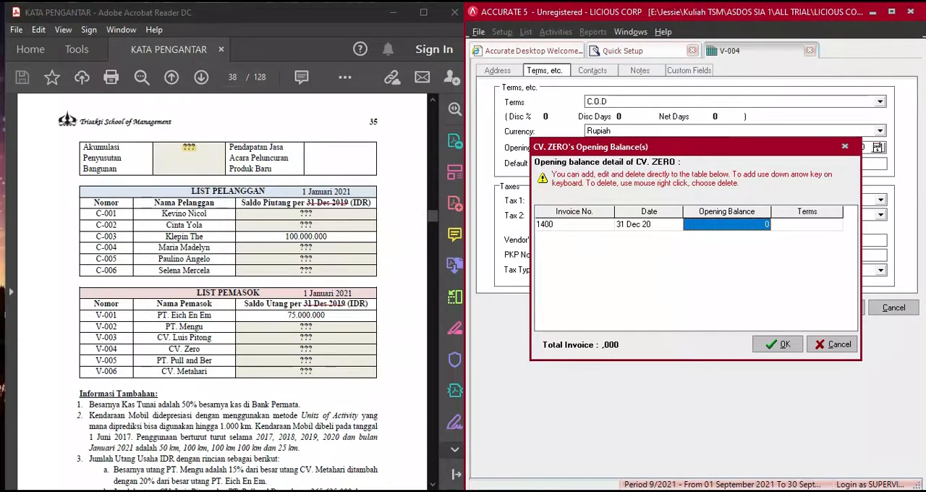
- Enter CV. ZERO's 79.687.500 from the COA worksheet as the opening balance for invoice 1400 with C.O.D terms and confirm the details
key("alt+Tab")
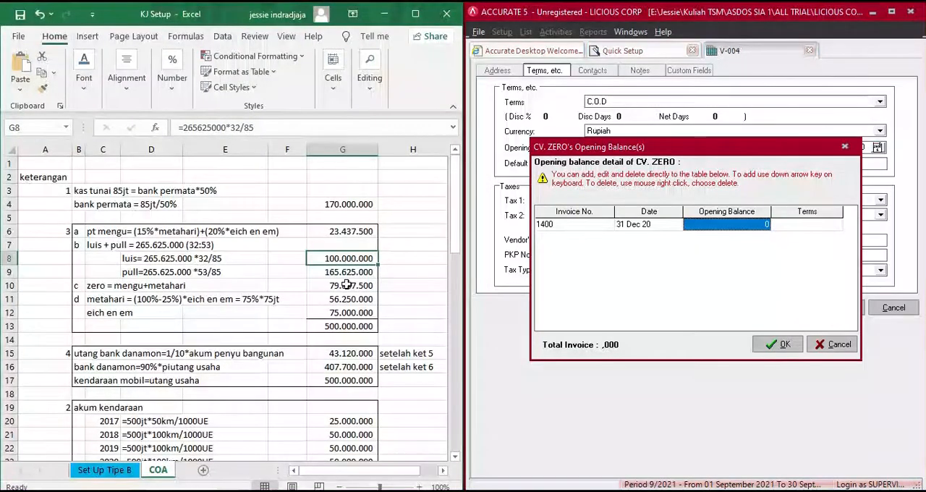
left_click(742, 225)
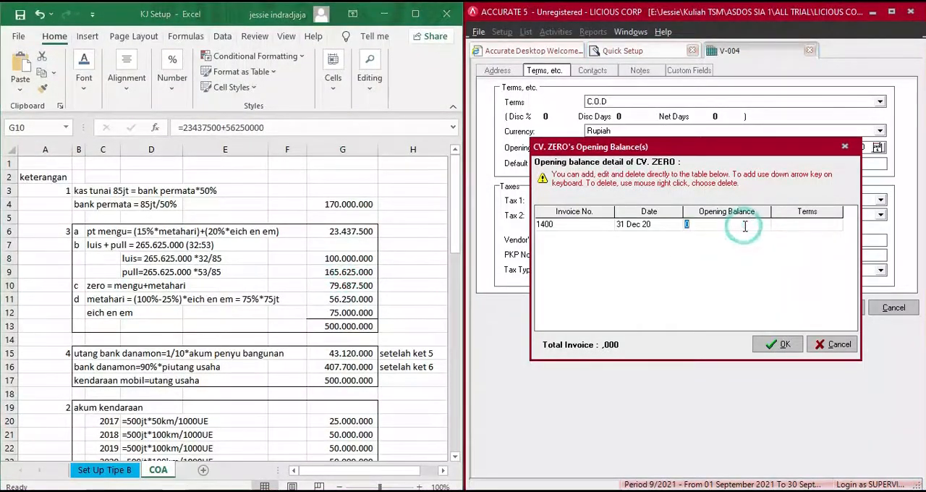
type("79")
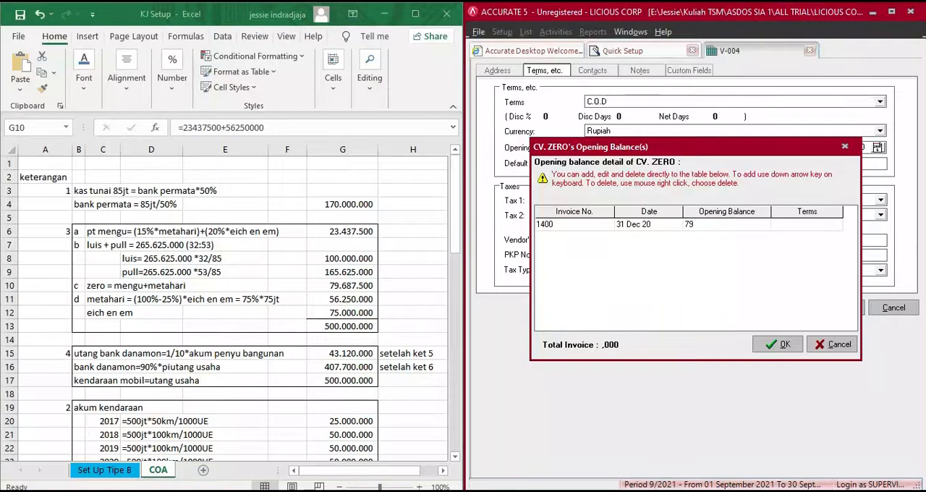
type(".687.500")
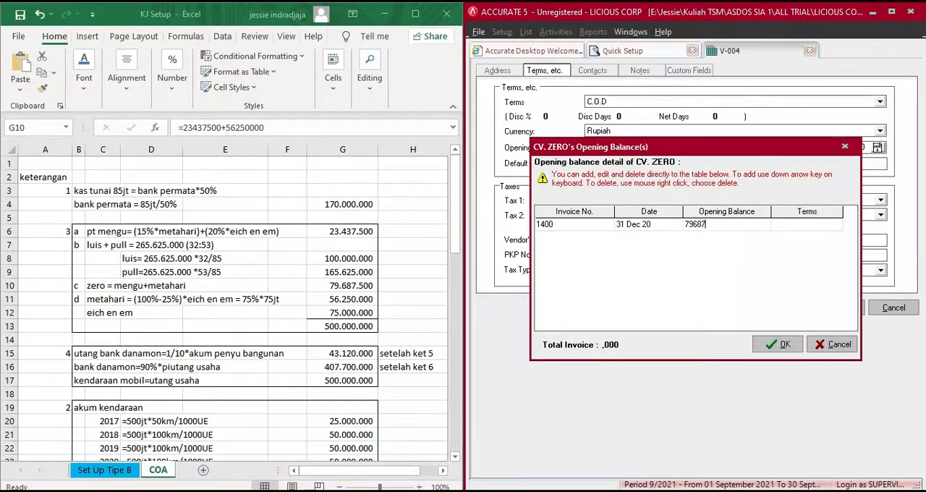
key("Tab")
key("Tab")
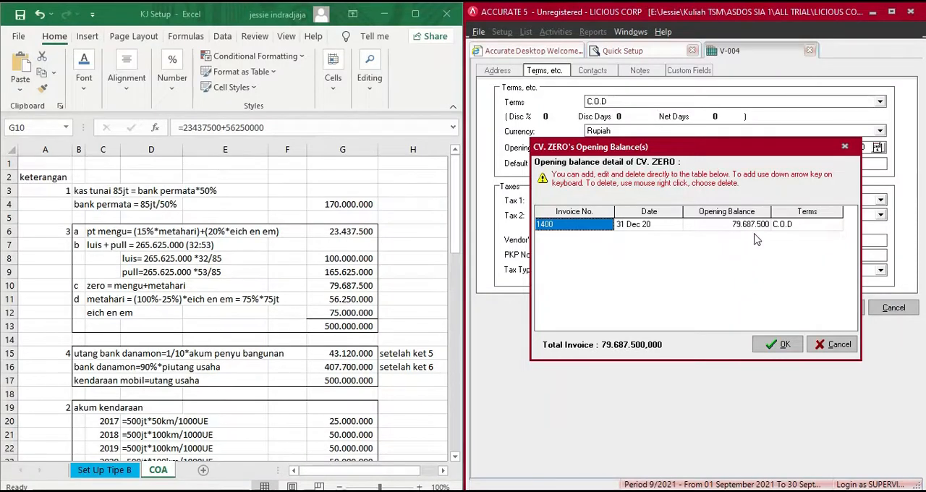
left_click(784, 343)
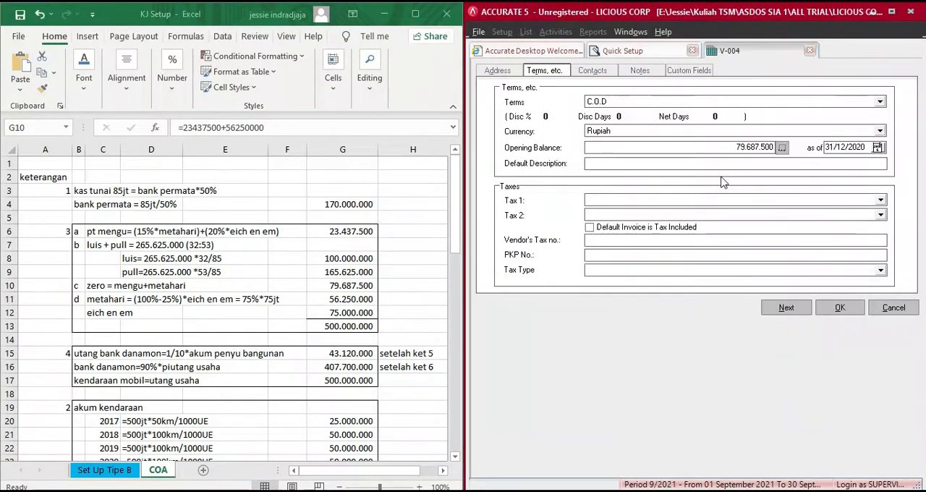
- Save CV. ZERO and enter PT. PULL AND BER as the name of vendor V-005
left_click(776, 307)
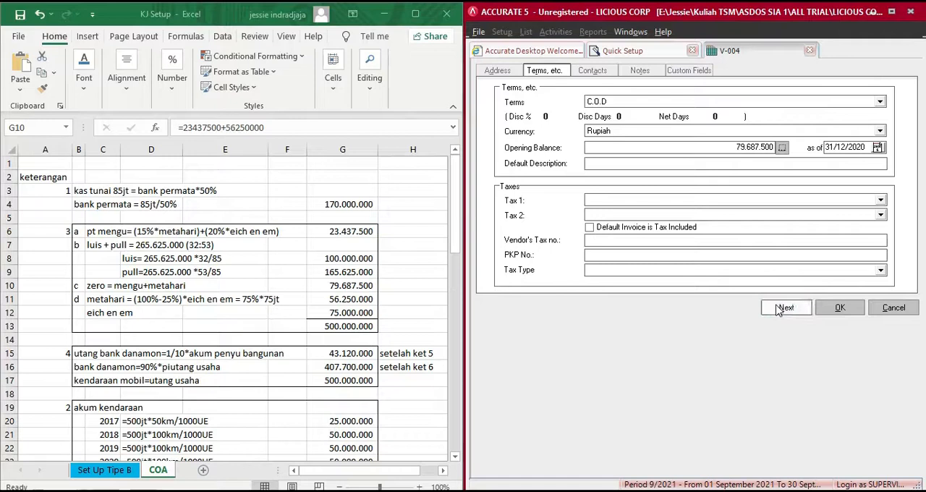
left_click(385, 15)
left_click(593, 116)
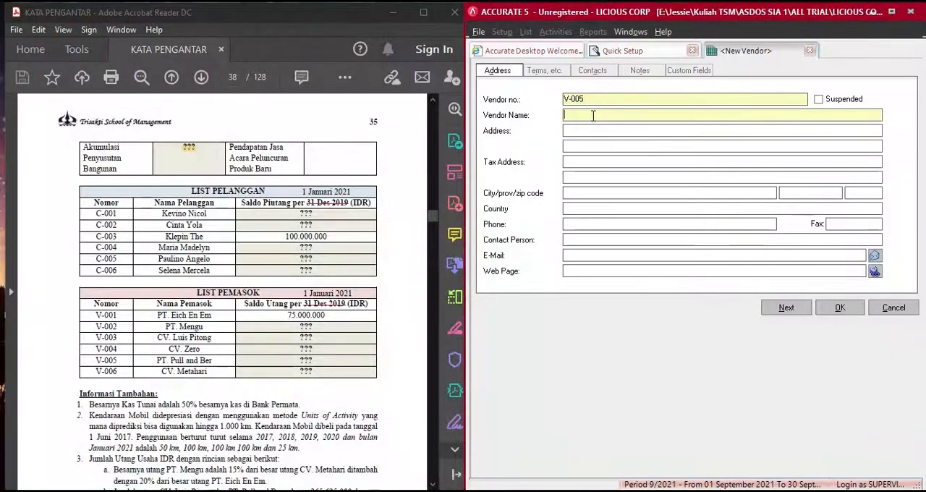
type("PT. PULL AND BEAR")
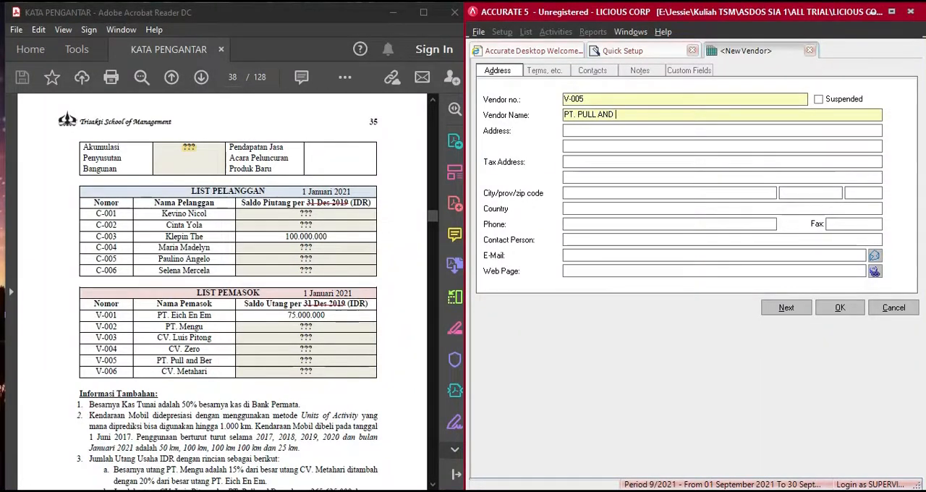
key("BackSpace")
key("BackSpace")
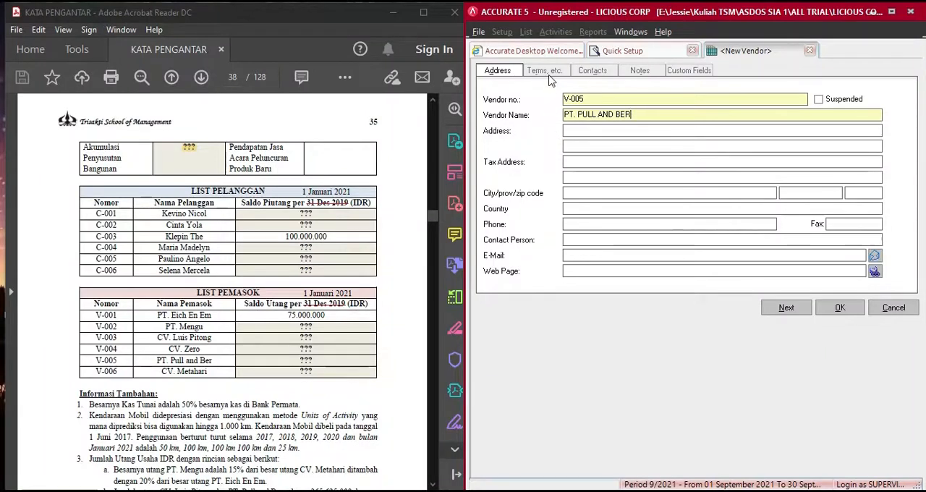
- Set PT. PULL AND BER's payment terms to C.O.D and add invoice 1500 dated 31 Dec 20 to its opening balance details
left_click(543, 71)
left_click(599, 101)
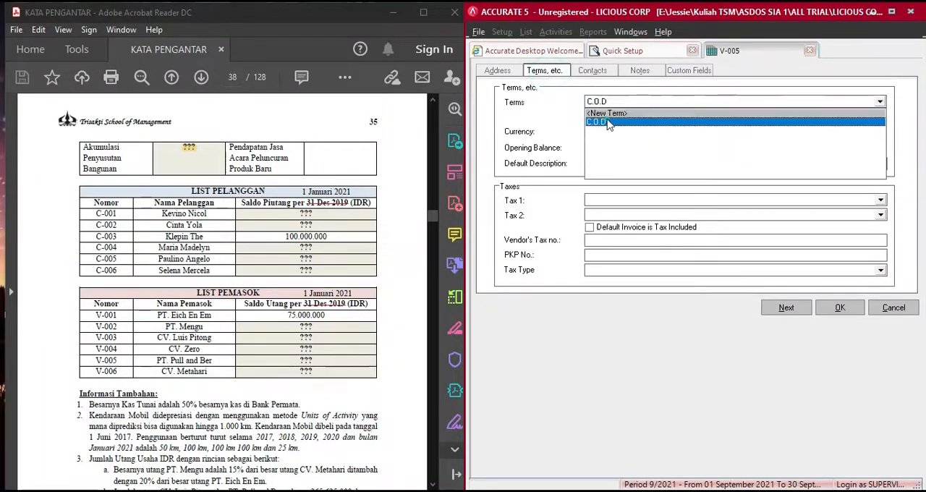
left_click(609, 123)
left_click(782, 147)
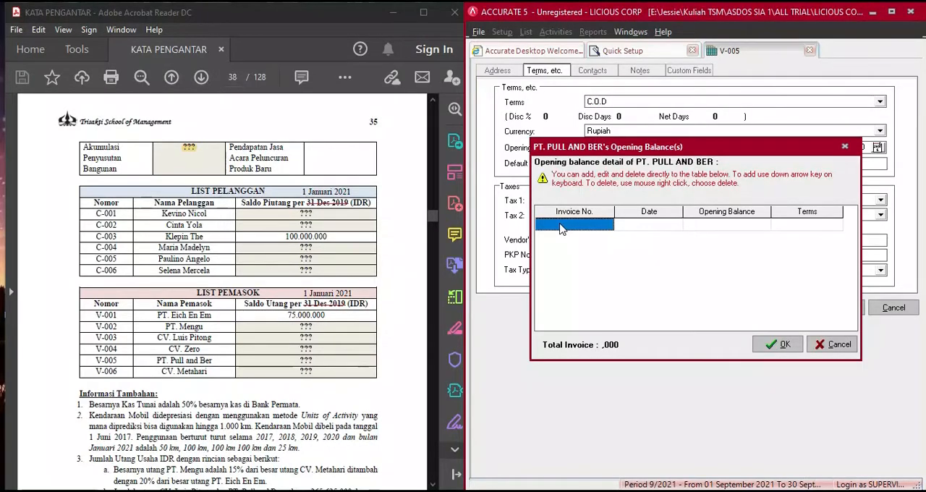
type("1")
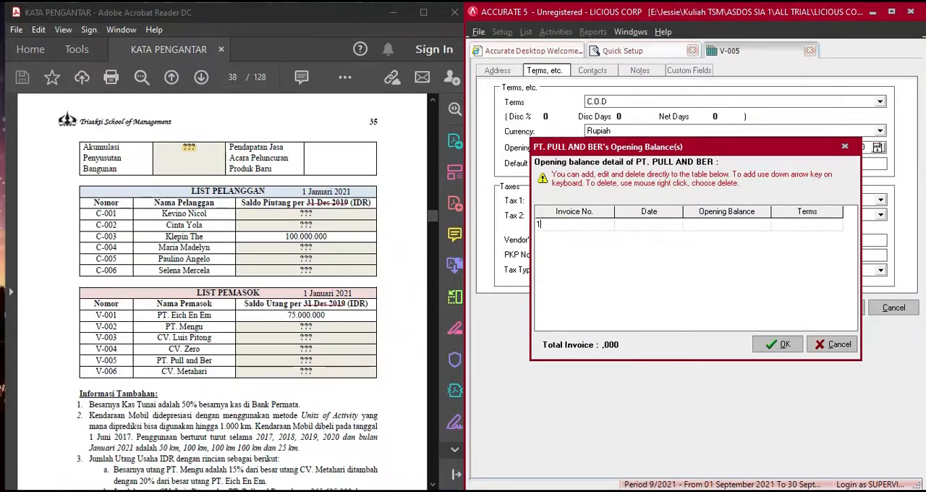
type("000")
key("Tab")
key("Tab")
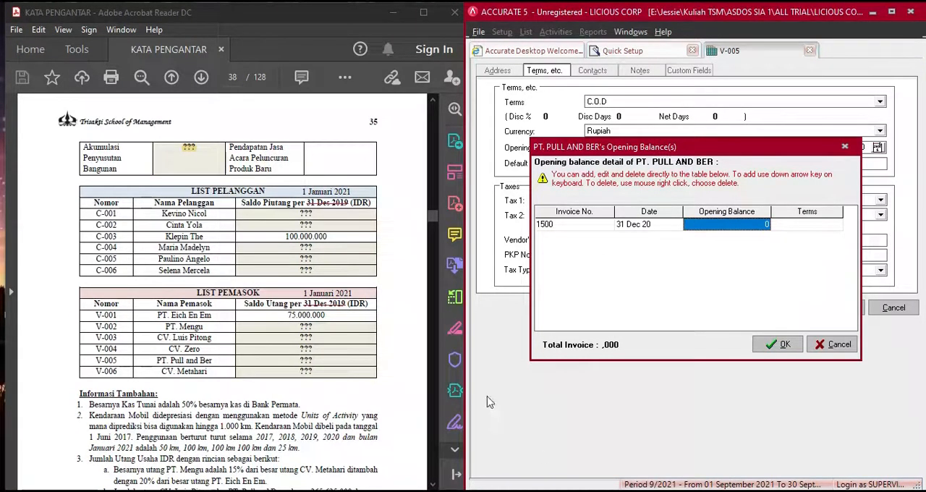
- Enter PT. PULL AND BER's 165.625.000 from the COA worksheet as the opening balance for invoice 1500 with C.O.D terms
key("alt+Tab")
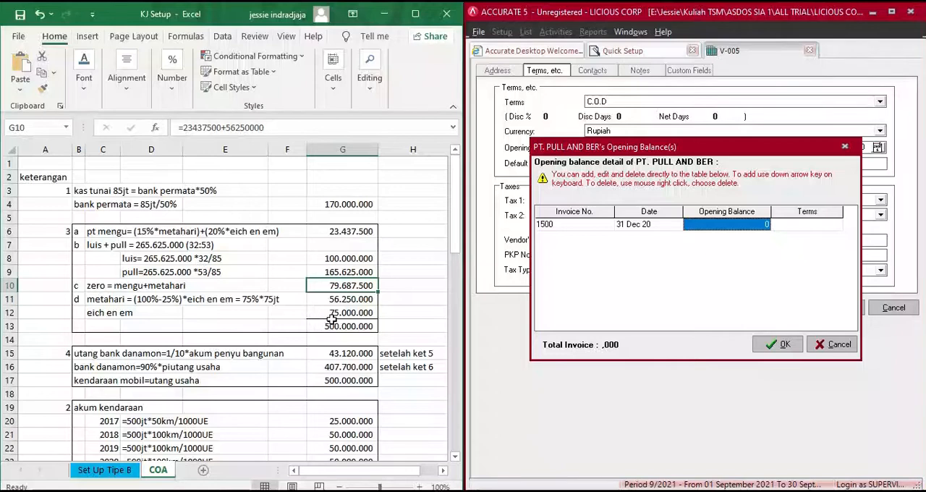
left_click(344, 271)
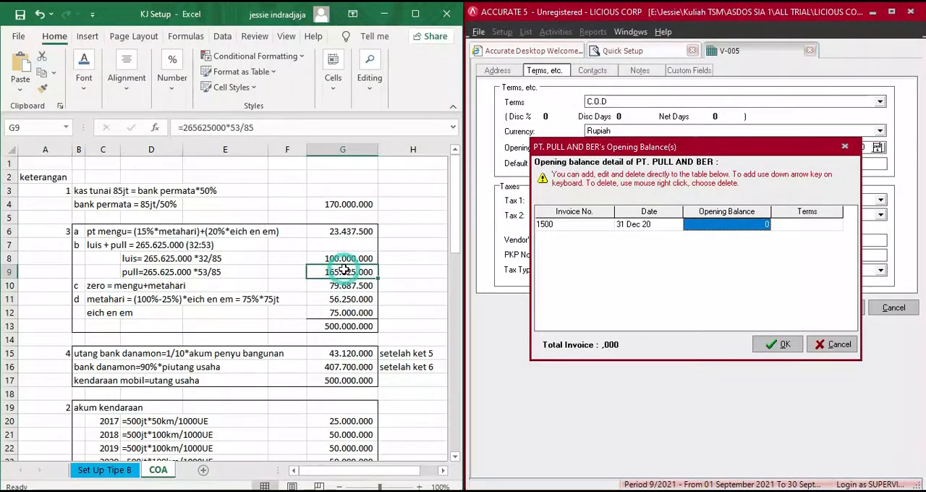
left_click(744, 226)
type("165625000")
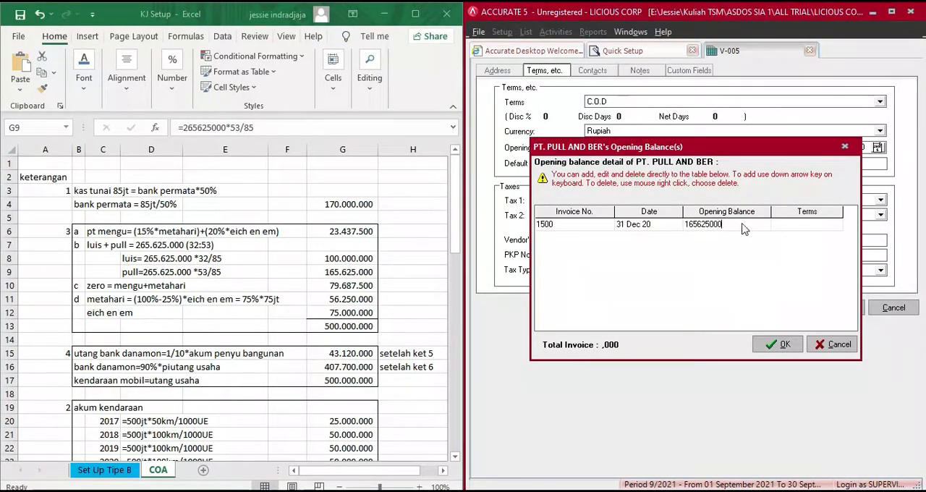
key("Return")
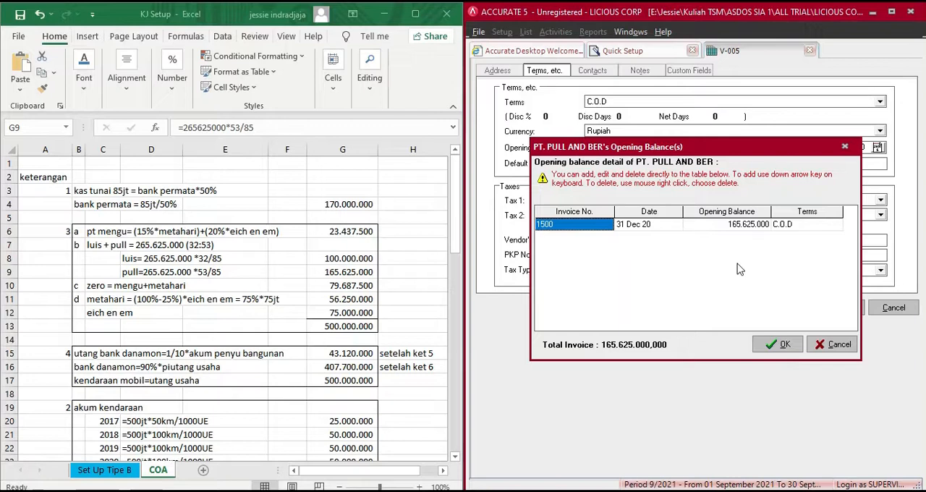
- Confirm the opening balance of PT. PULL AND BER, save it, and enter CV. METAHARI as the name of vendor V-006
left_click(780, 346)
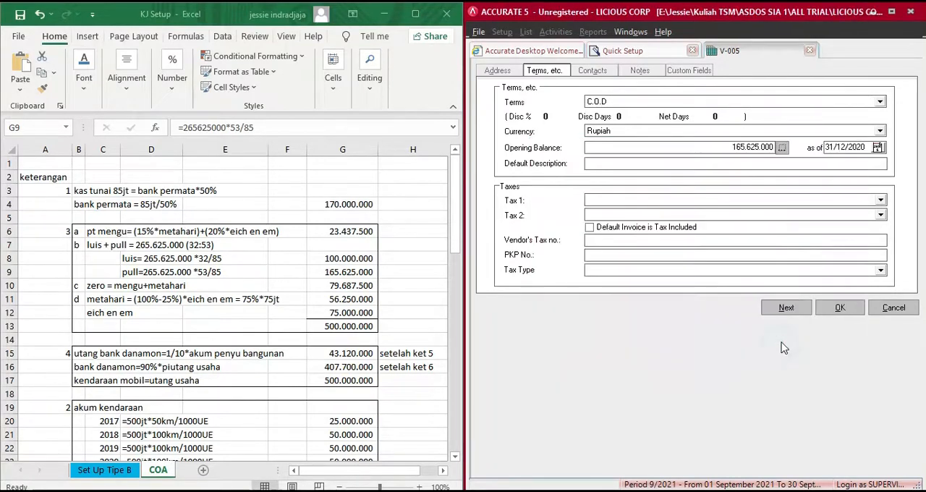
left_click(782, 308)
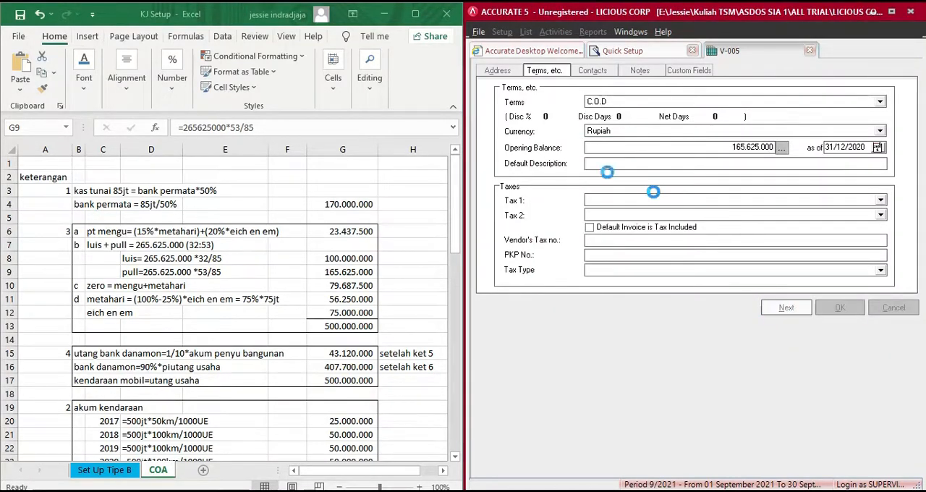
left_click(386, 14)
left_click(596, 118)
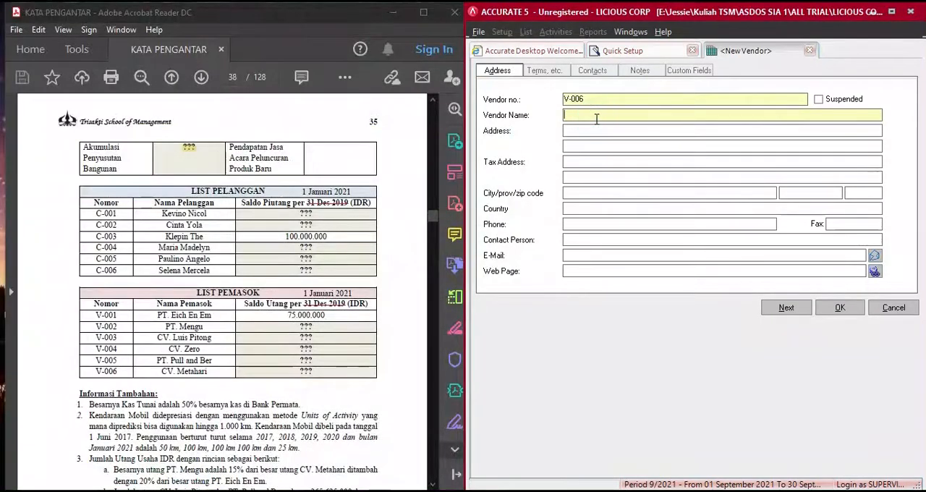
type("CV. METAHARI")
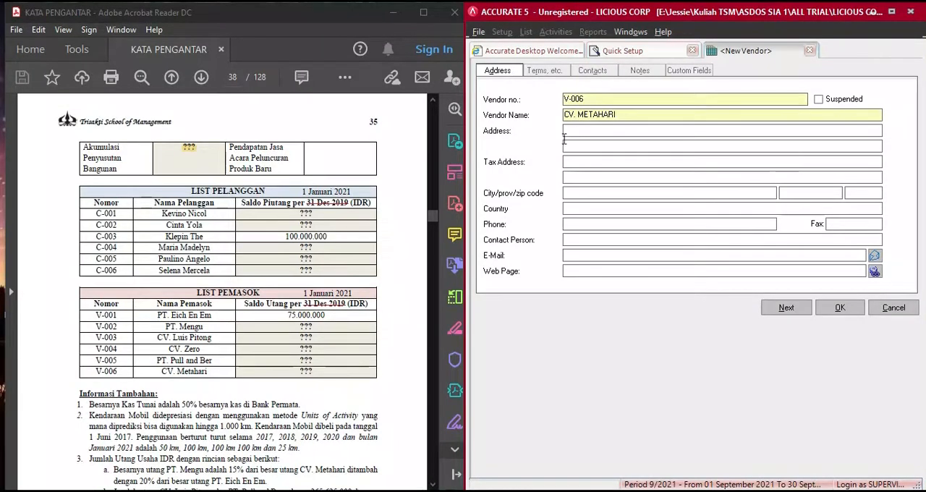
- Set CV. METAHARI's payment terms to C.O.D and add invoice 1600 dated 31 Dec 20 to its opening balance details
left_click(544, 70)
left_click(599, 104)
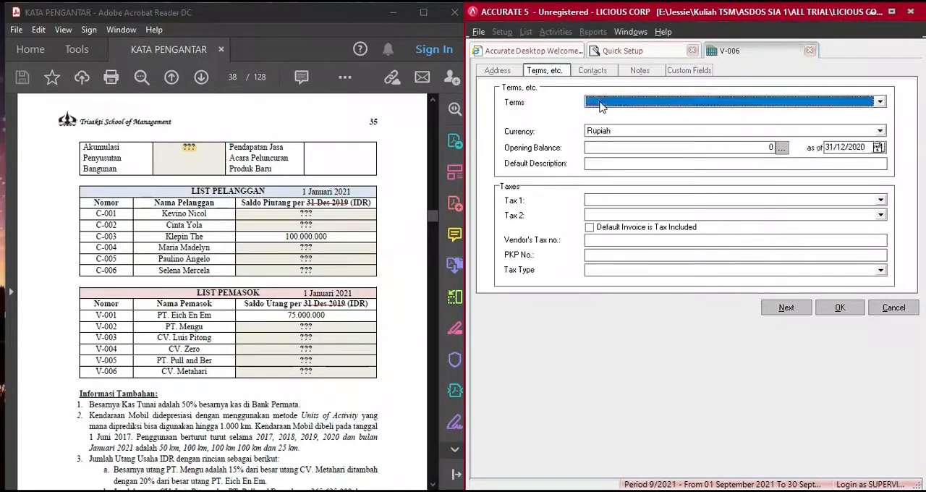
left_click(599, 104)
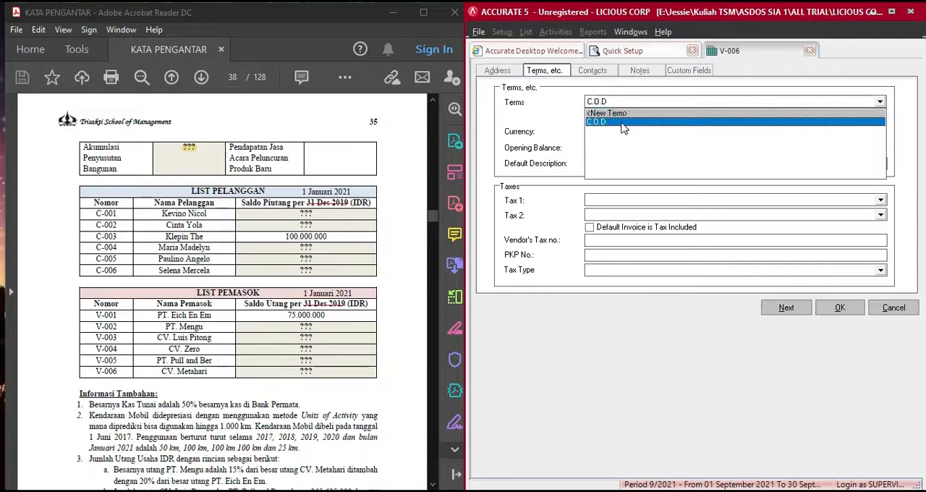
left_click(621, 123)
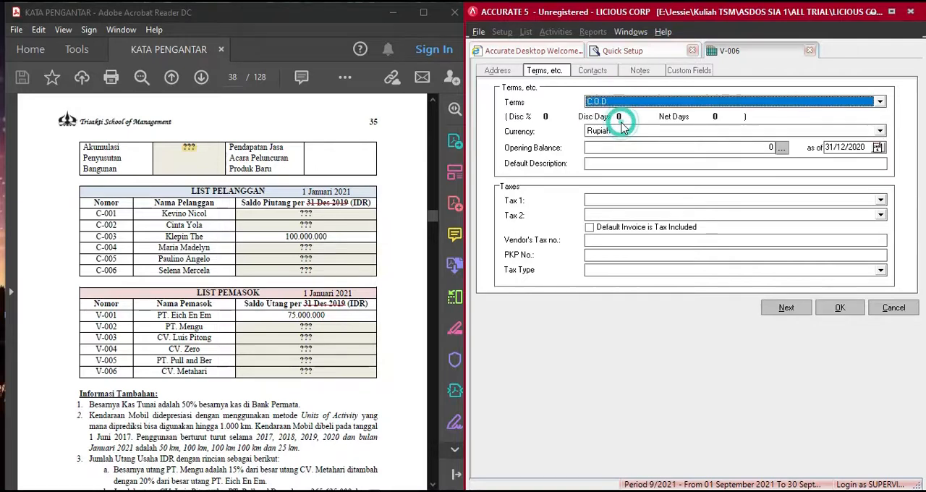
left_click(781, 148)
type("1600")
key("Tab")
key("Tab")
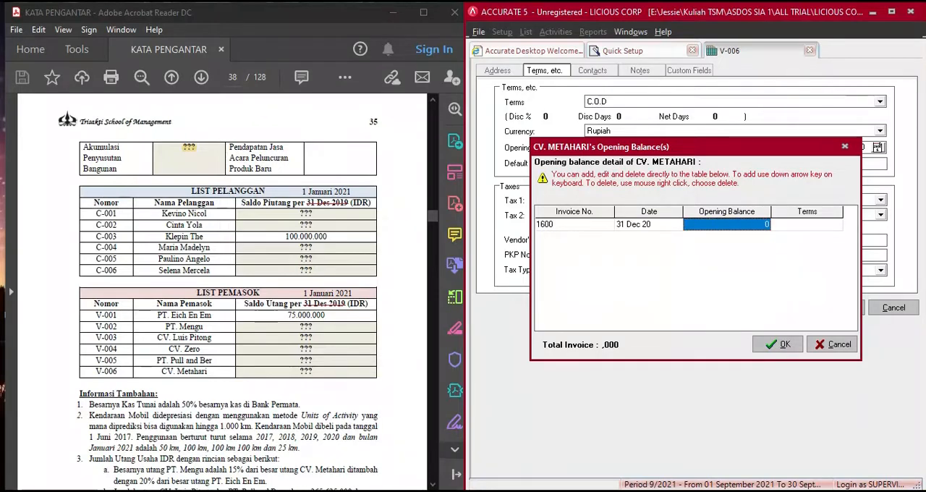
- Enter CV. METAHARI's 56.250.000 from the COA worksheet as the opening balance for invoice 1600 with C.O.D terms and confirm the details
left_click(550, 490)
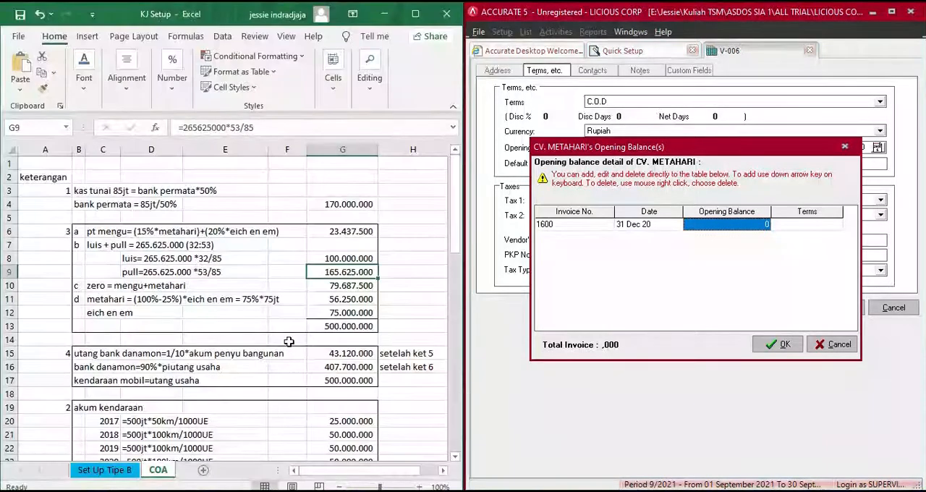
left_click(348, 299)
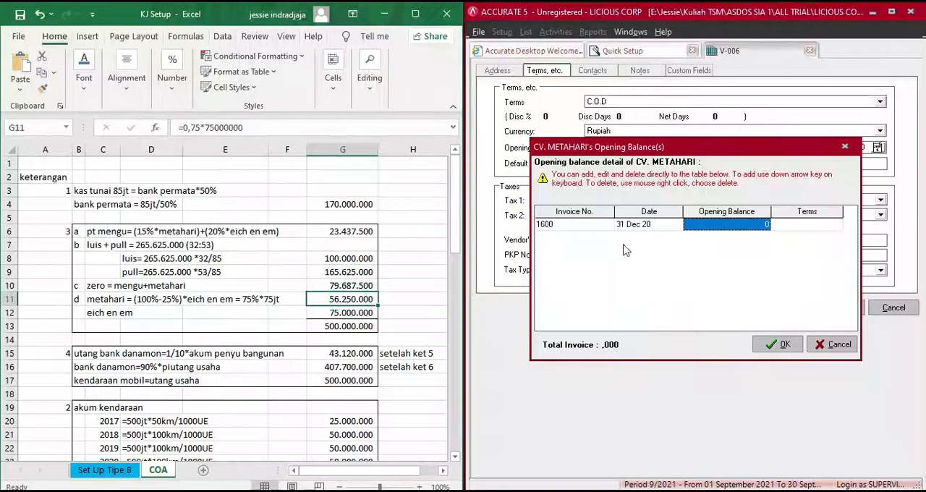
left_click(731, 227)
type("56.250.000")
key("Tab")
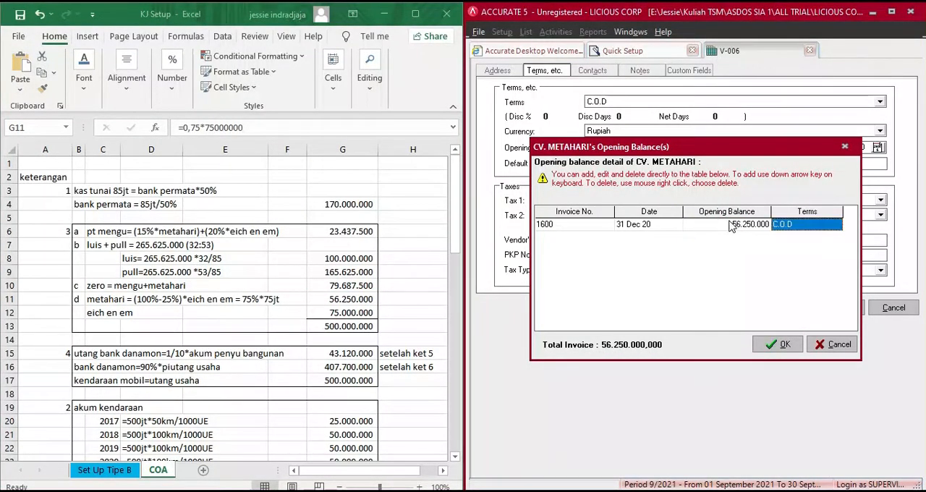
left_click(781, 346)
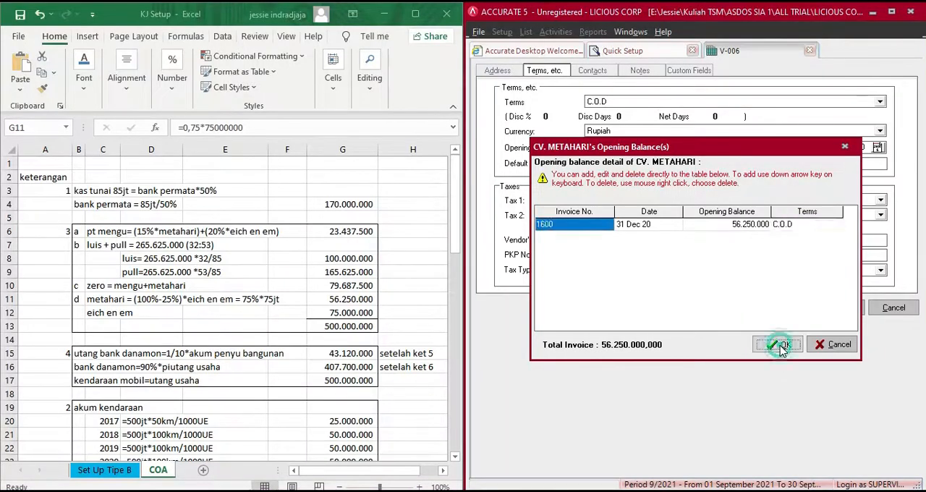
- Save CV. METAHARI, then narrow the Name column and widen the Opening Balance column in the vendor list
left_click(840, 308)
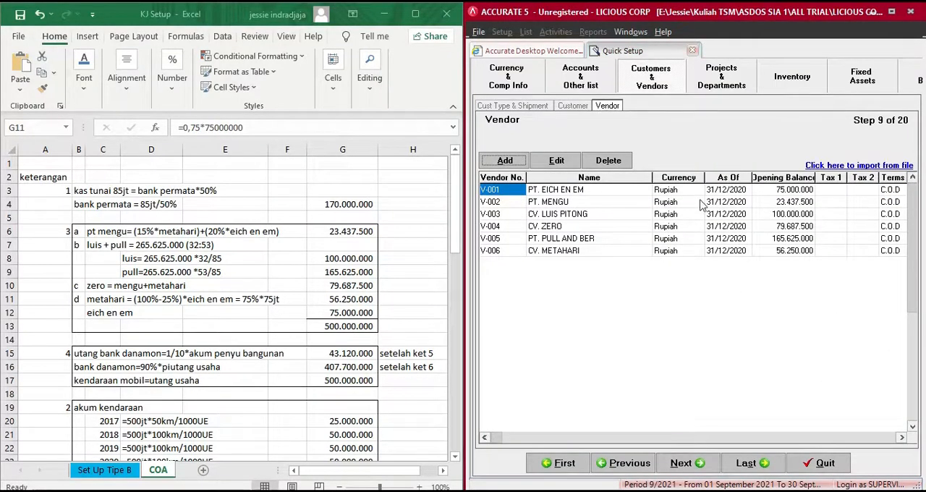
left_click_drag(649, 177, 608, 177)
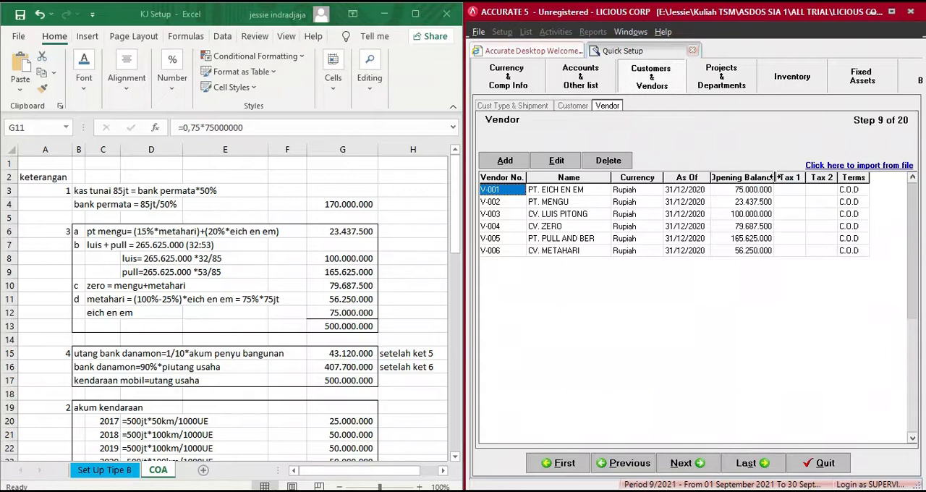
left_click_drag(773, 181, 810, 180)
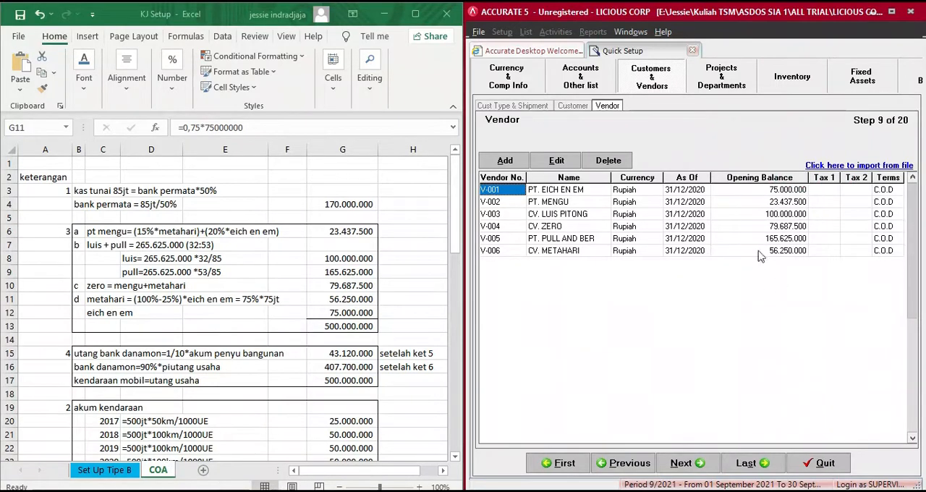
- Skip the remaining Quick Setup steps to the last page and finish the setup
left_click(384, 14)
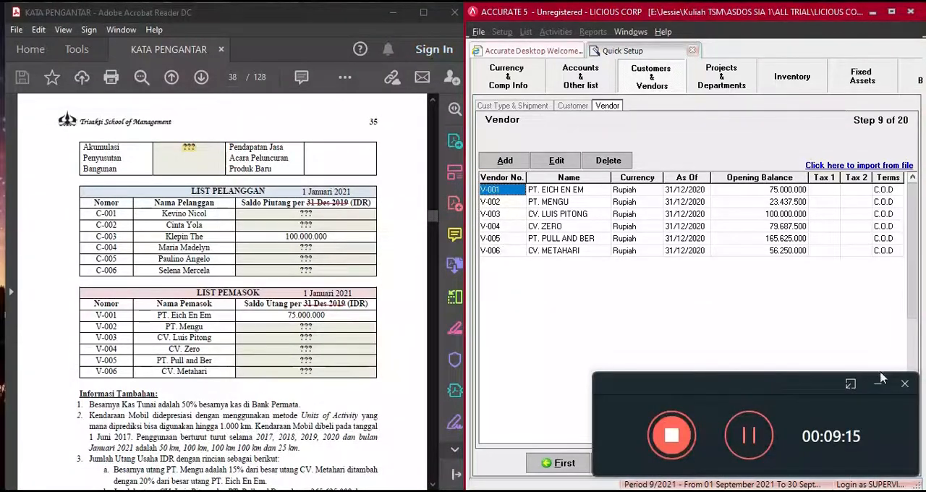
left_click(881, 382)
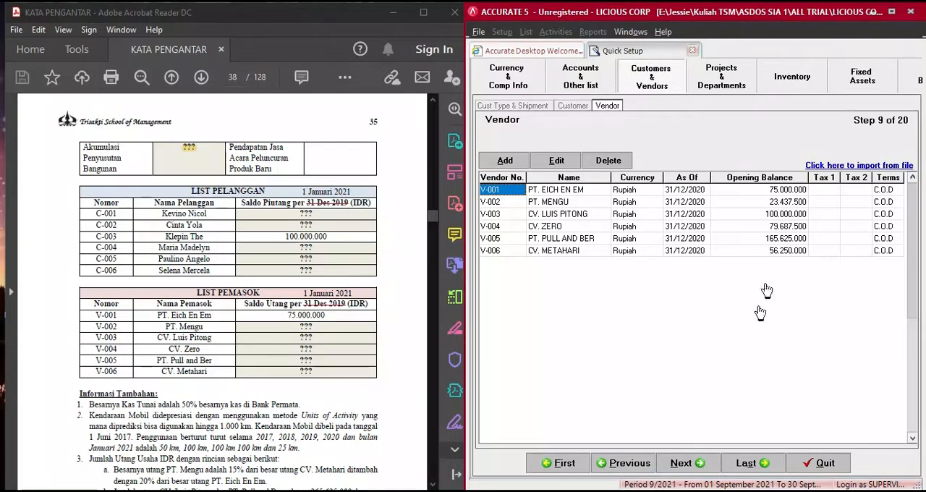
left_click(743, 462)
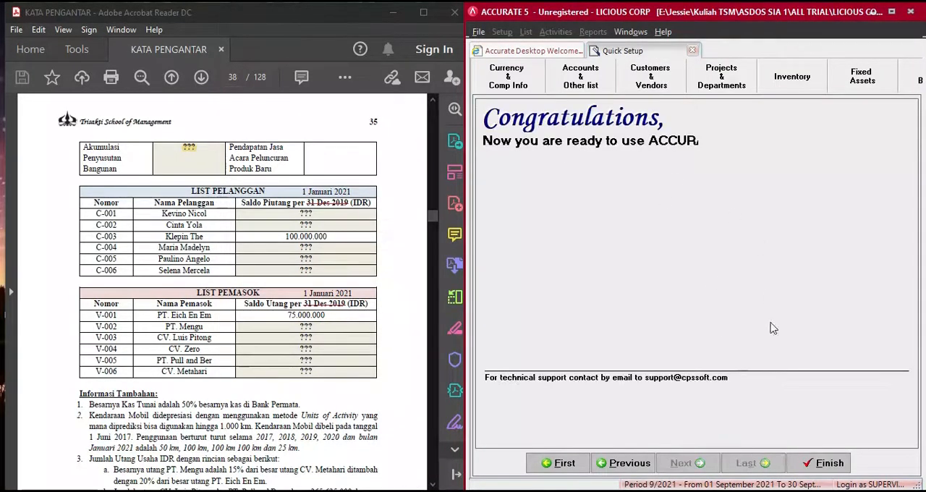
left_click(827, 464)
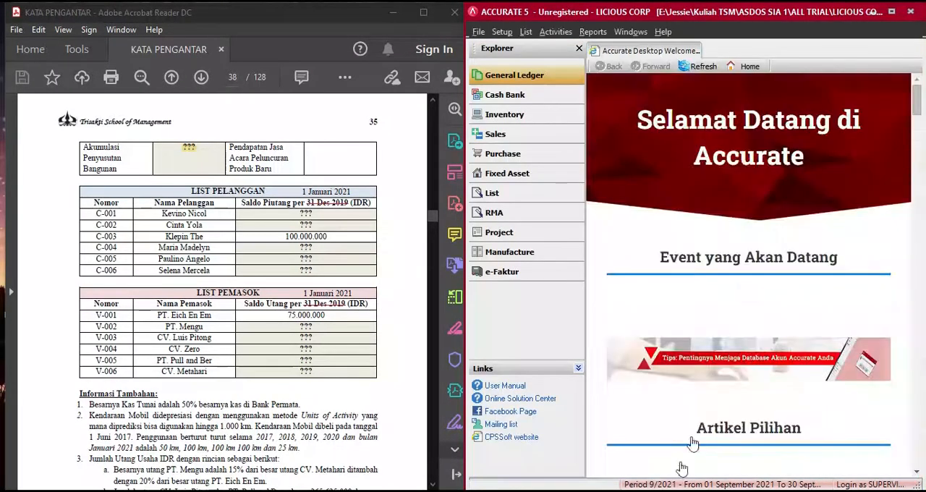
- Open the Chart of Account list from the General Ledger module
left_click(532, 83)
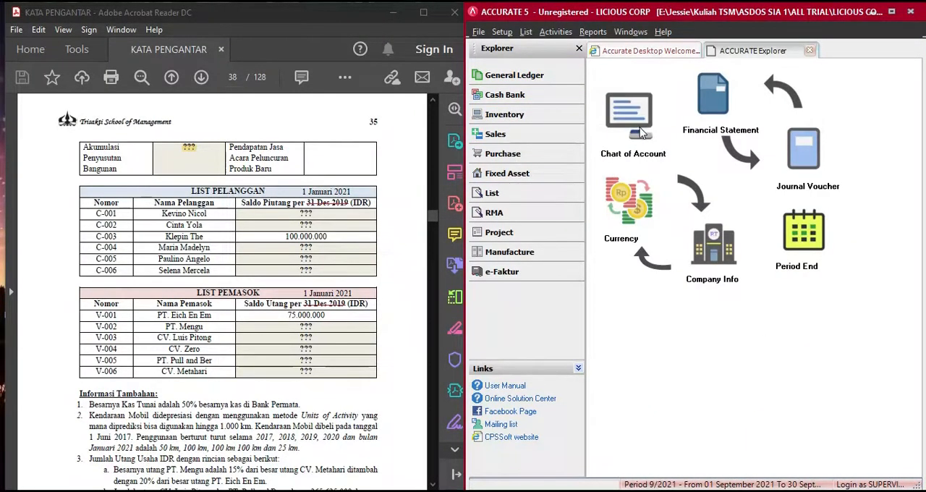
left_click(640, 131)
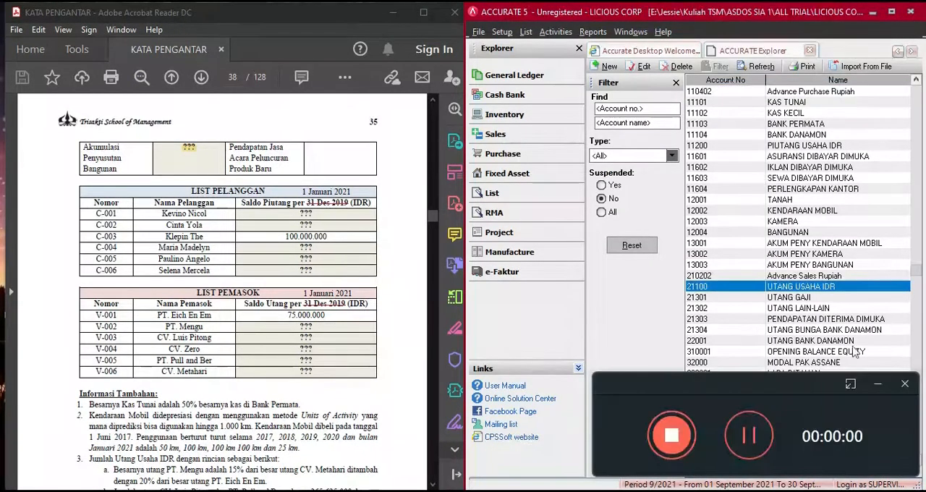
left_click(878, 383)
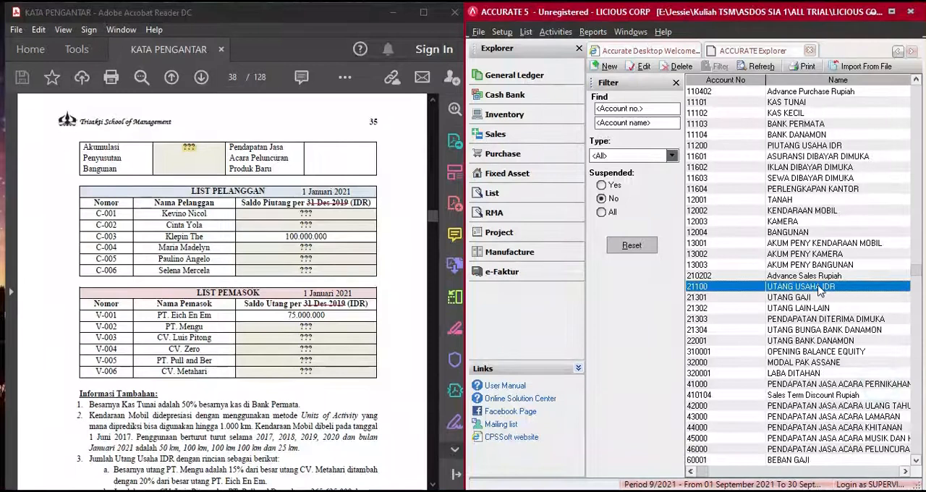
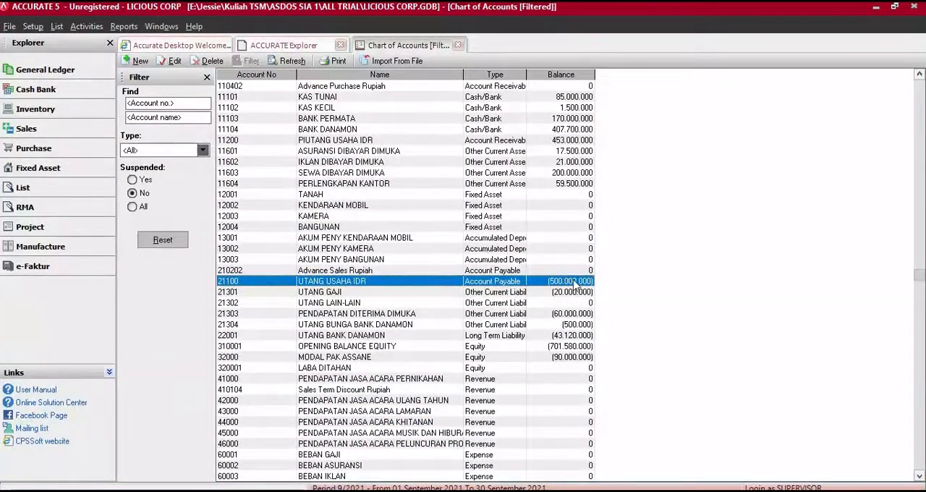
- Check the balances of the PIUTANG USAHA IDR and UTANG USAHA IDR accounts in the chart of accounts
key("Up")
key("Up")
key("Up")
key("Up")
key("Up")
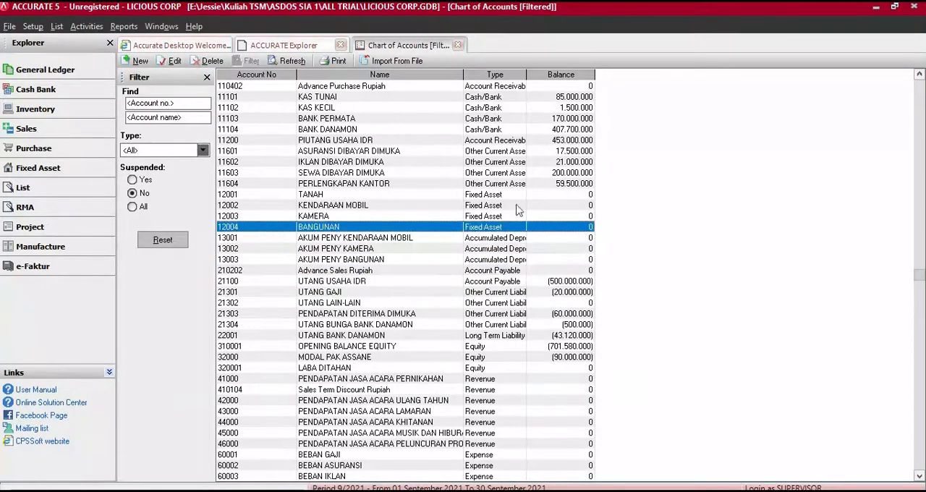
left_click(564, 141)
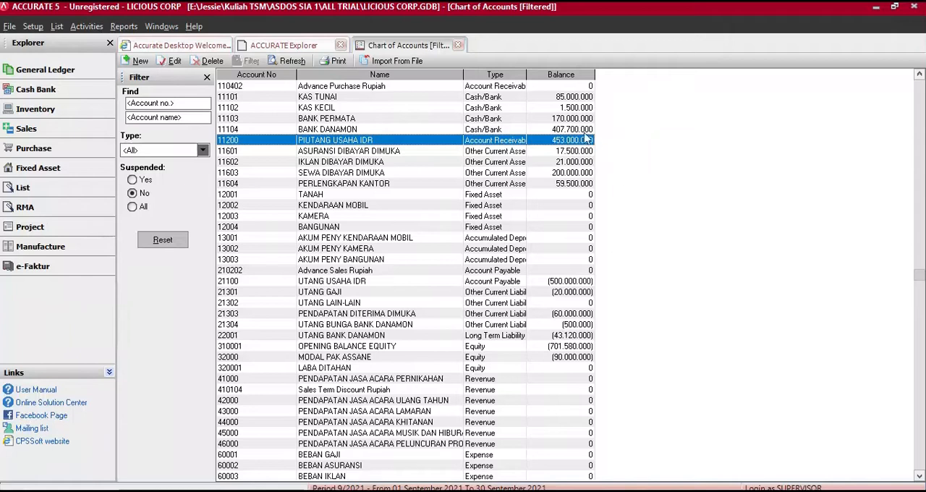
left_click(293, 64)
left_click(412, 284)
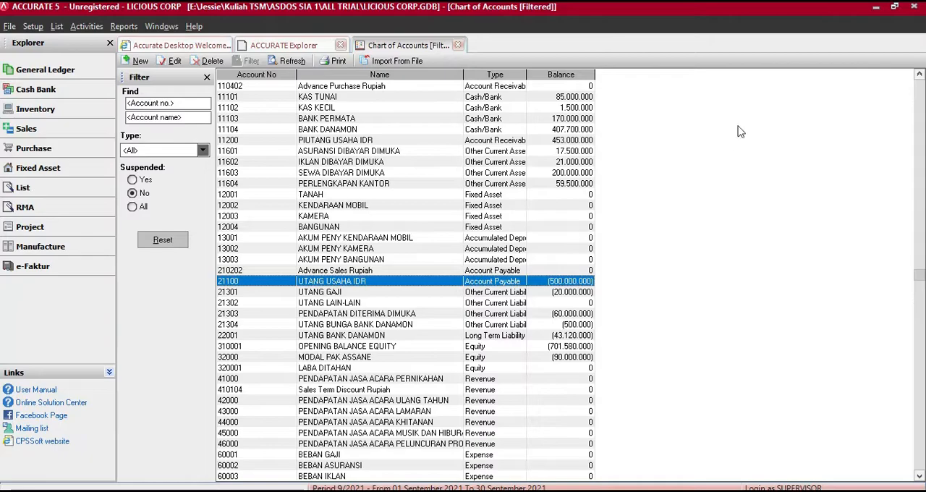
left_click(896, 9)
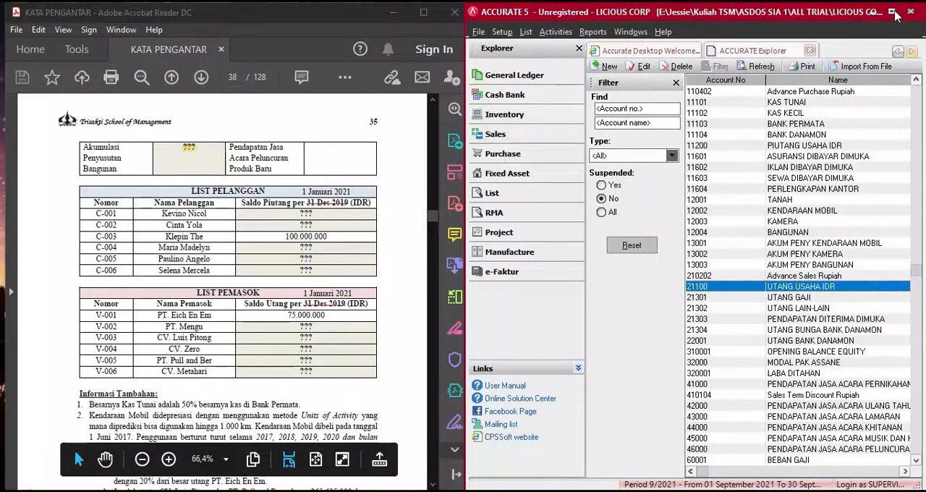
left_click(893, 12)
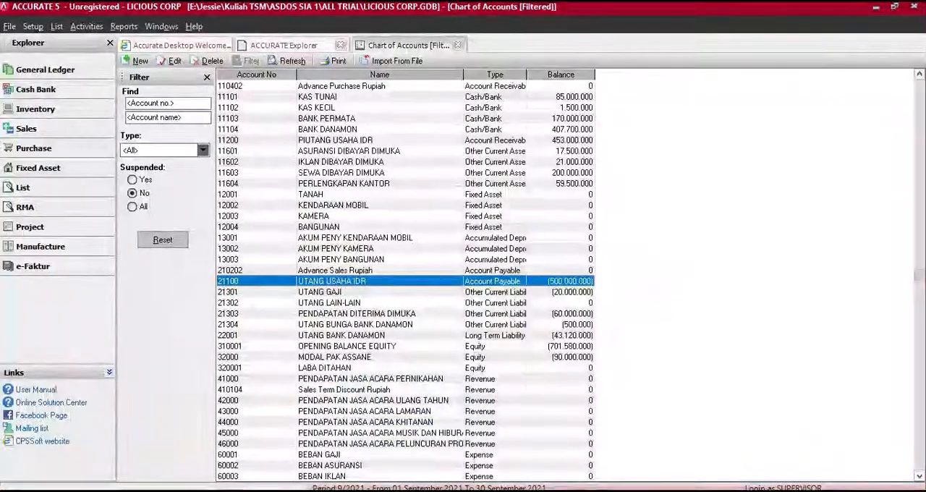
- Compare the vendor payables total in the COA worksheet with UTANG USAHA IDR, then recheck PIUTANG USAHA IDR in the chart of accounts
left_click(469, 490)
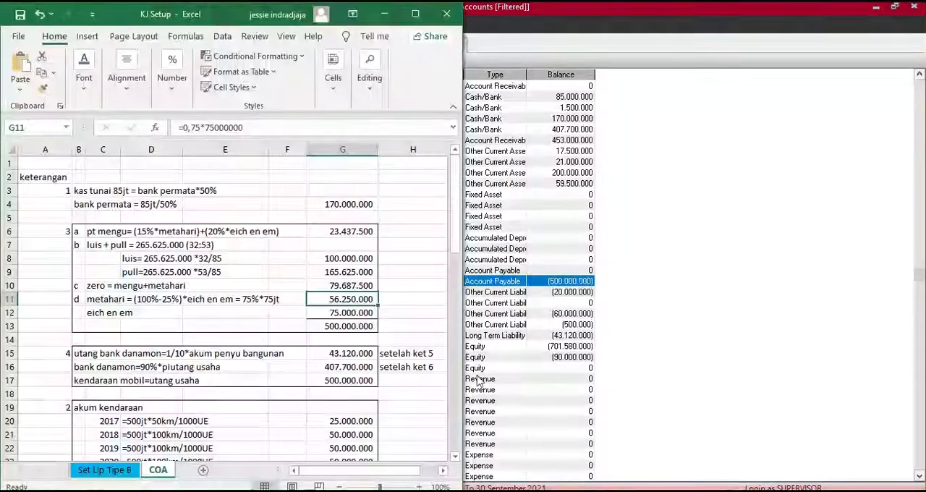
left_click(342, 326)
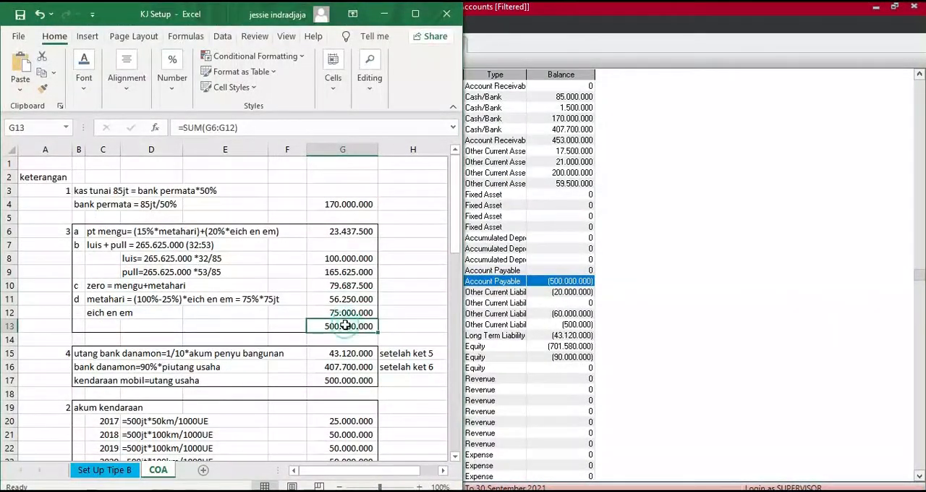
left_click(384, 14)
scroll(543, 274, "up", 8)
scroll(543, 273, "up", 7)
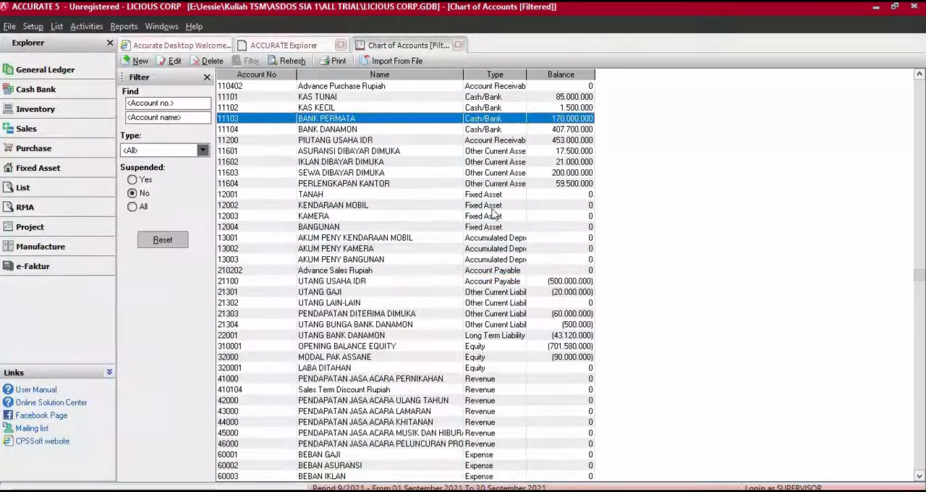
left_click(403, 142)
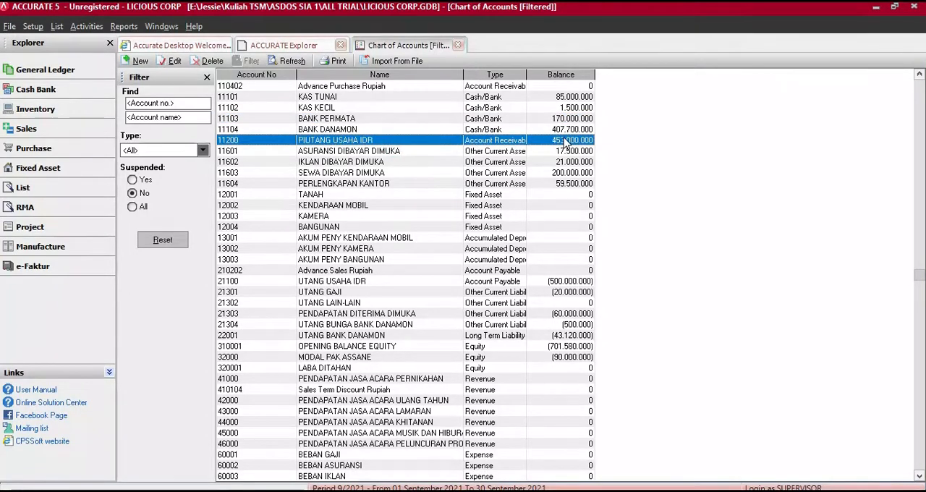
- Close the chart of accounts and open a new Journal Voucher from the General Ledger module
left_click(894, 7)
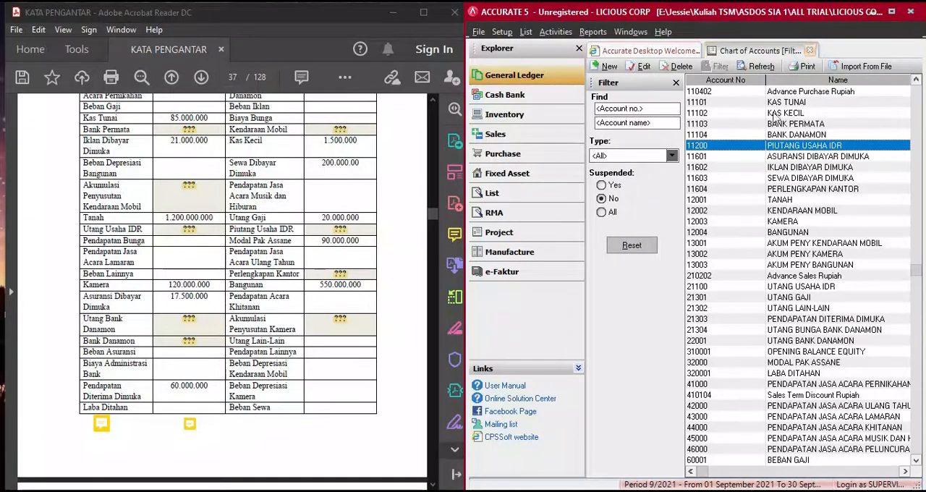
left_click(810, 51)
left_click(524, 73)
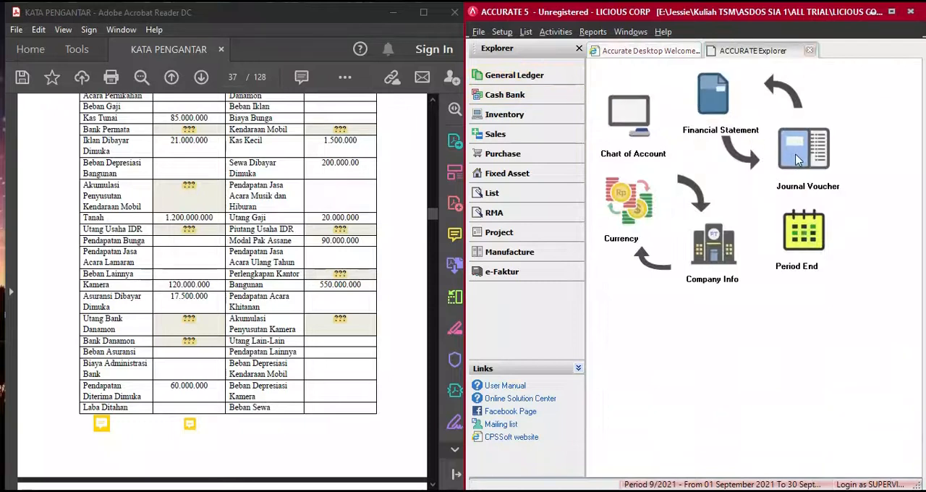
left_click(798, 159)
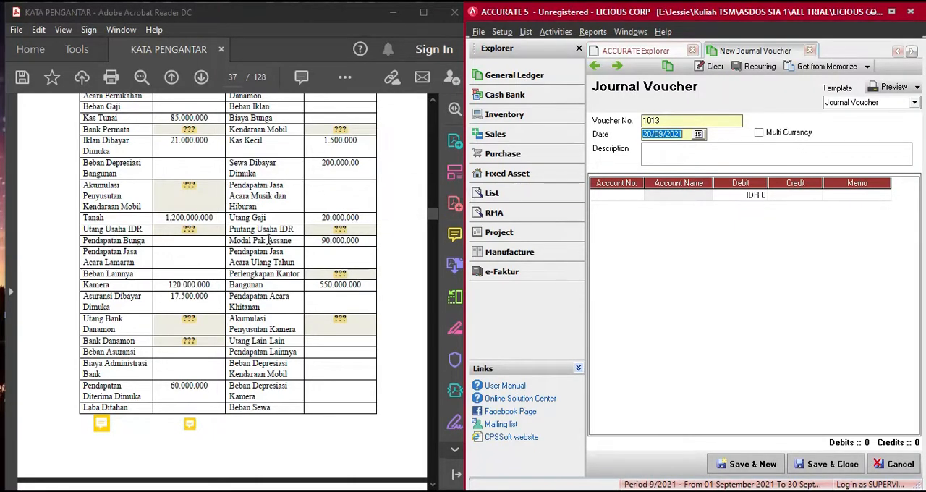
- Review the opening balance entries in journal vouchers 1012, 1011 and 1010, and return to the new blank voucher
mouse_move(102, 427)
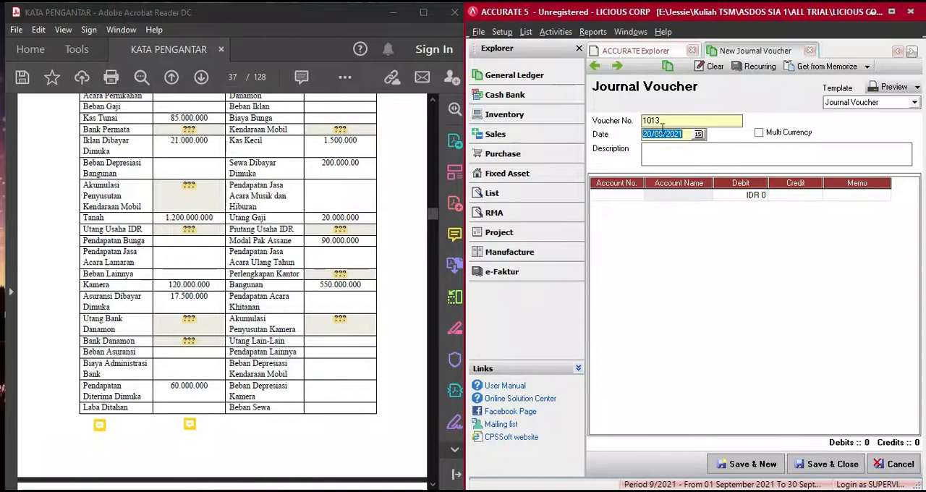
left_click(595, 66)
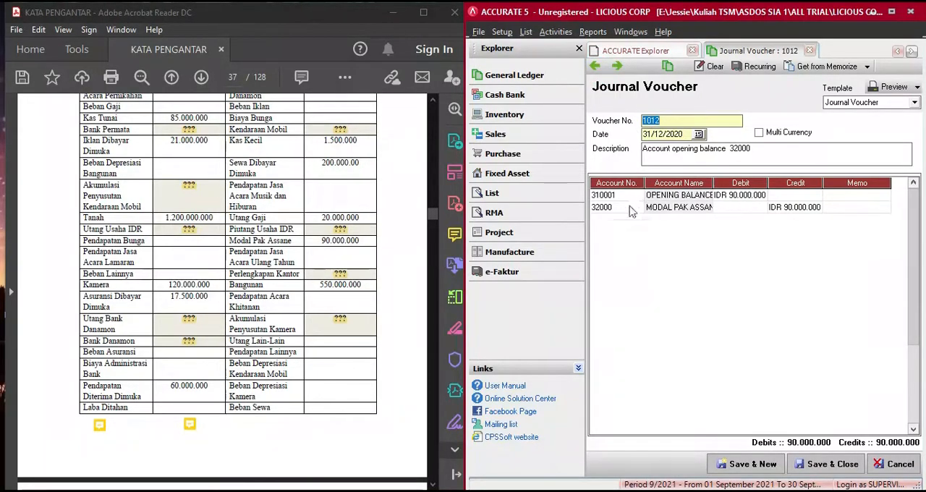
left_click(596, 68)
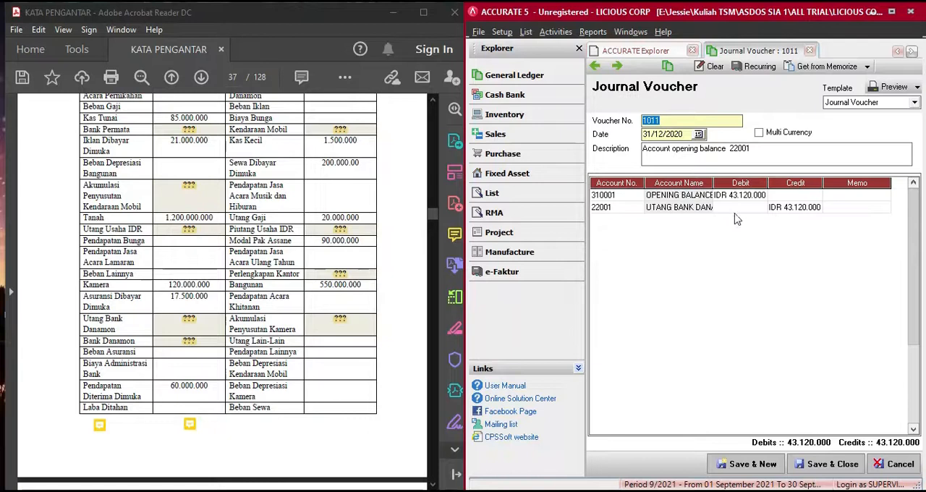
left_click(596, 69)
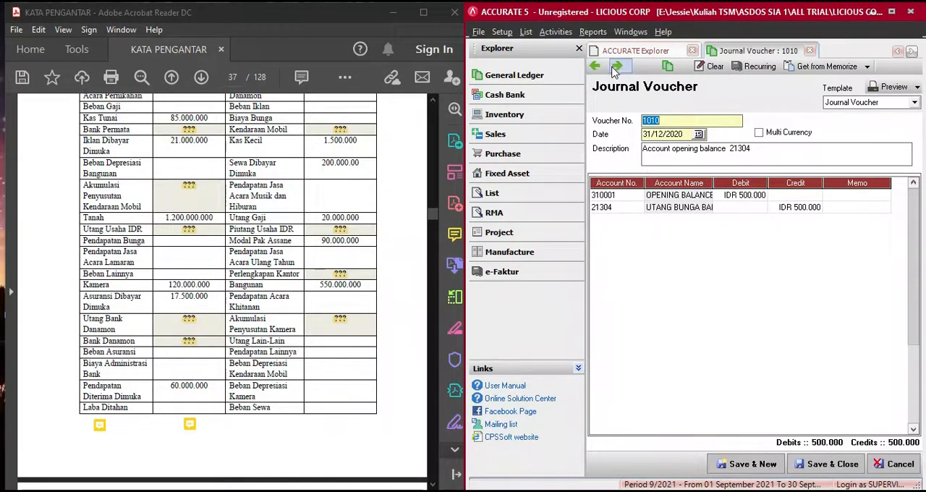
left_click(614, 67)
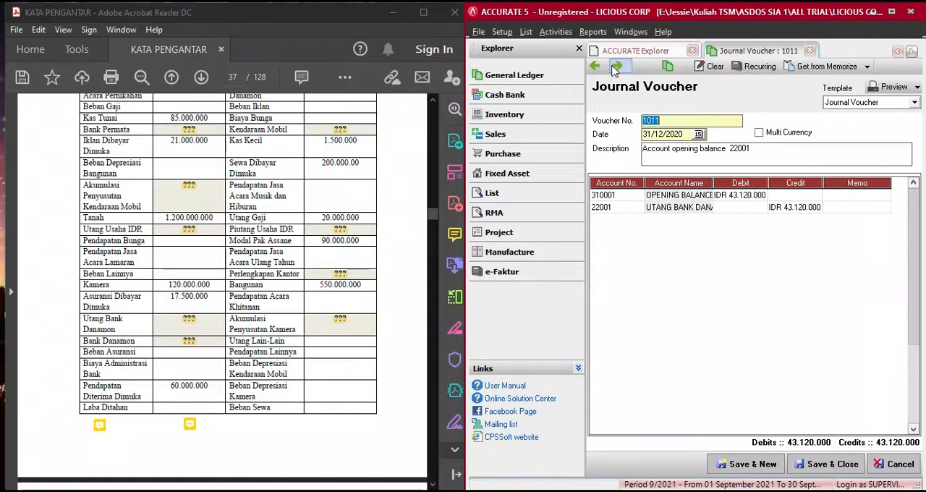
left_click(615, 67)
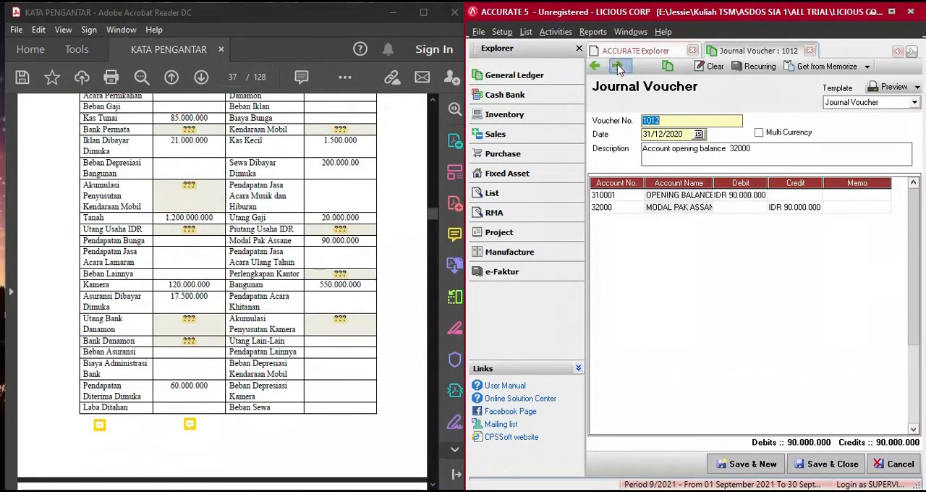
left_click(618, 66)
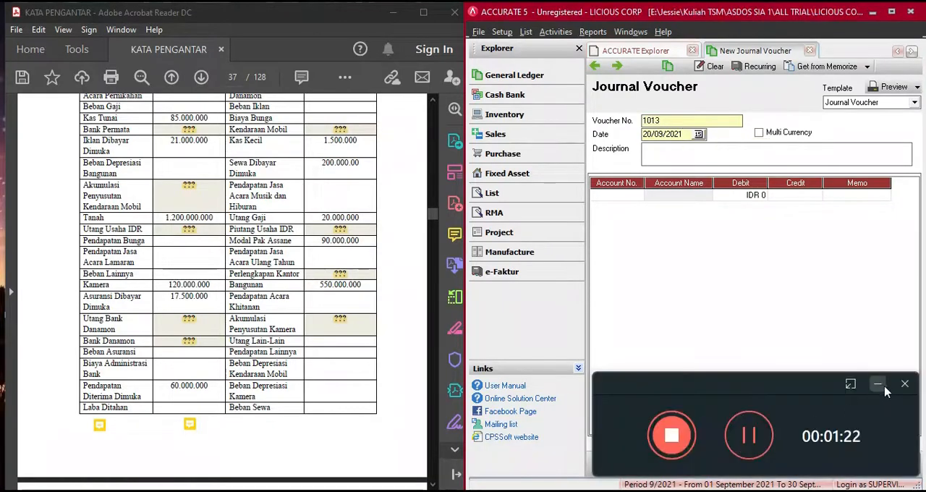
left_click(883, 388)
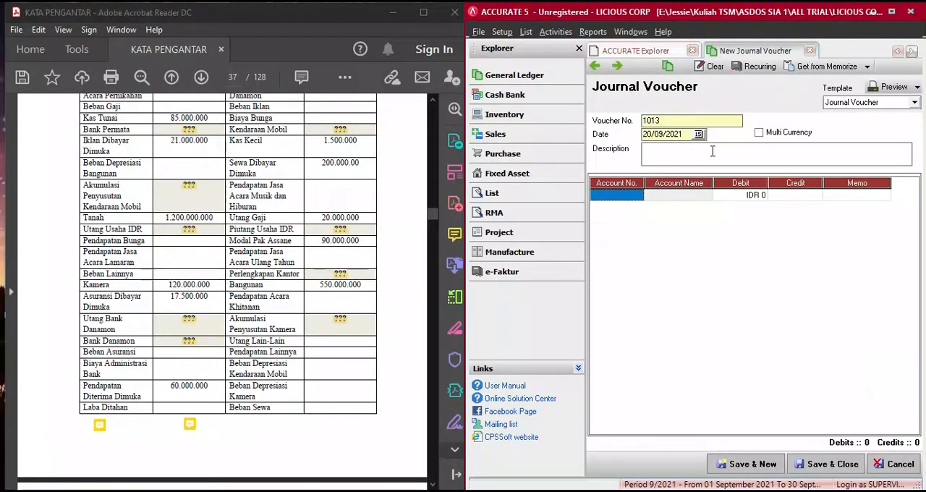
- Date the new journal voucher 31/12/2020 and describe it as MENCATAT SALDO FIXED ASSETS
left_click(680, 135)
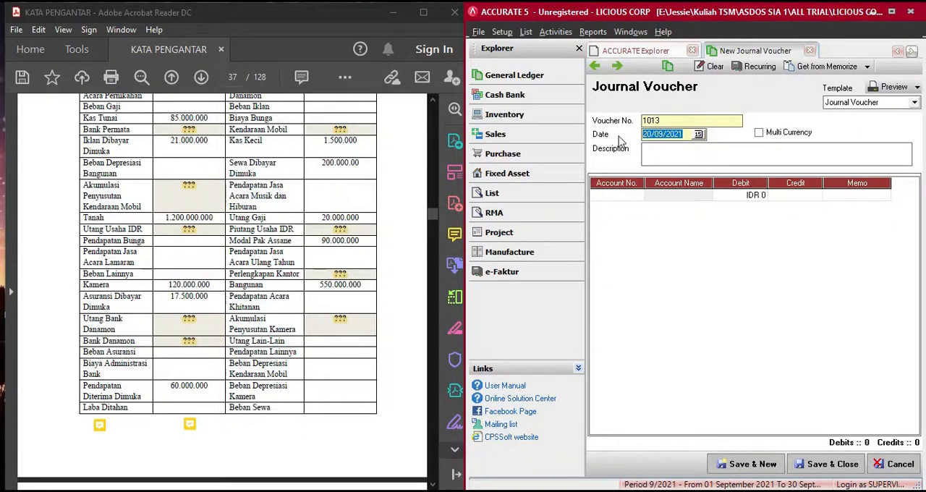
type("31/12/2")
key("Tab")
type("MENCATAT SALDO FIXED ASSETS")
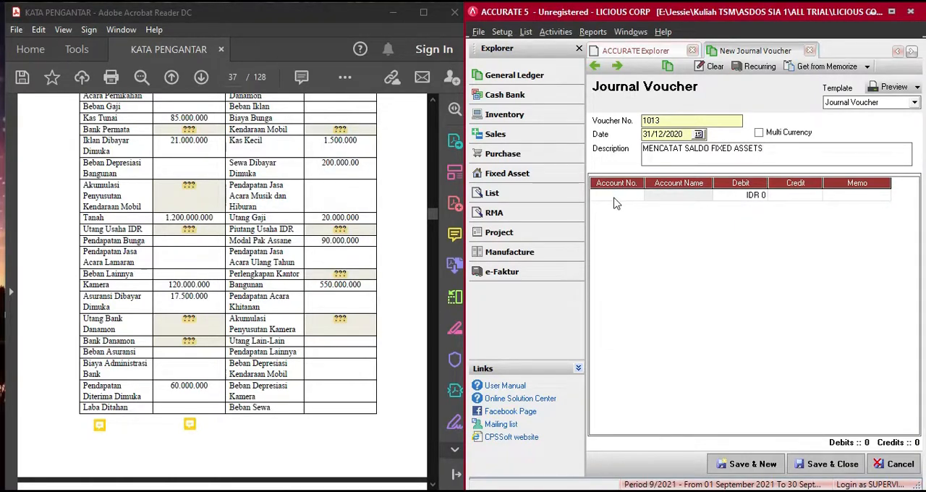
- Open the fixed asset journal note in the PDF and add account 12001 TANAH to the voucher's first line
left_click(614, 202)
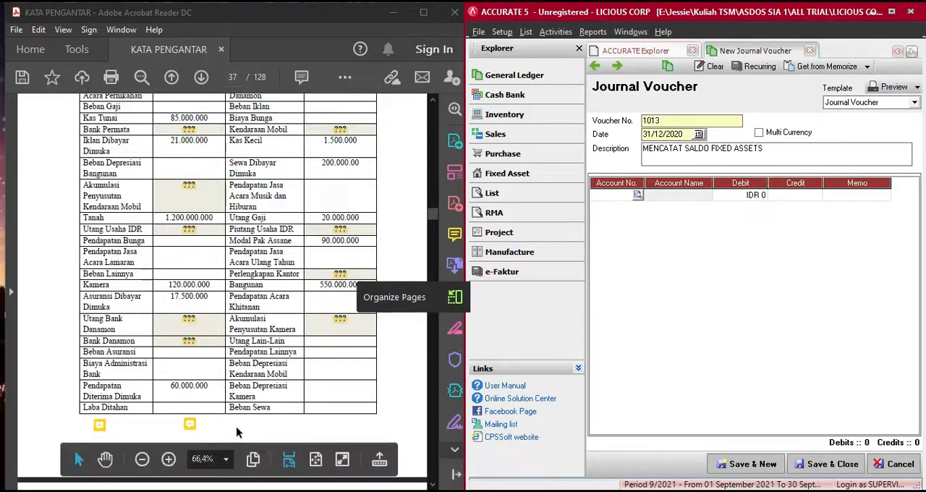
left_click(190, 424)
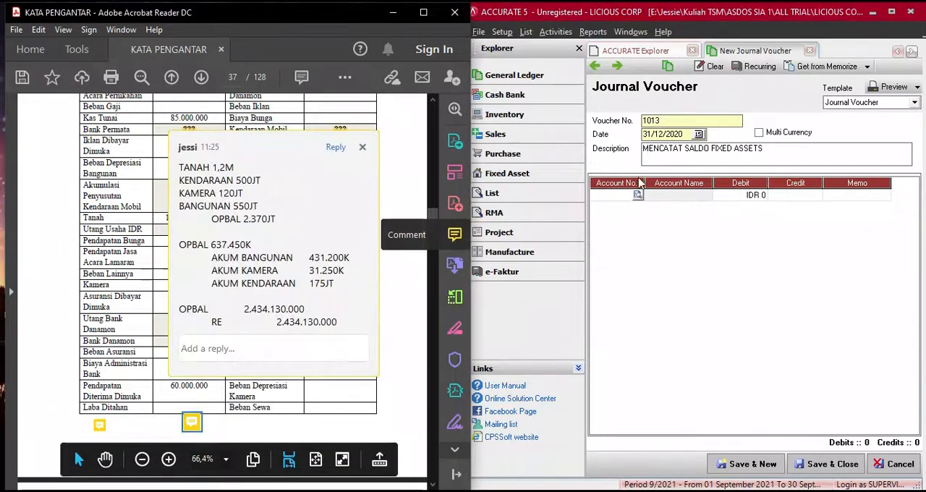
left_click(638, 195)
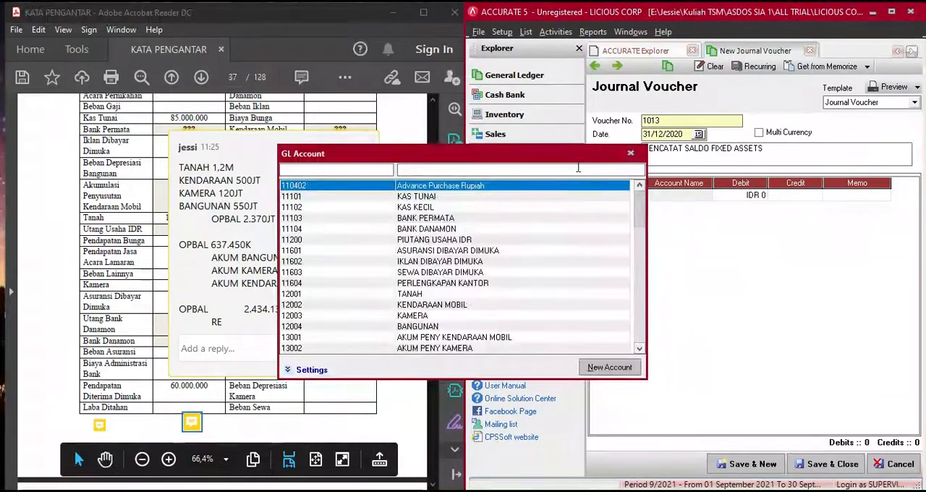
type("TANAH")
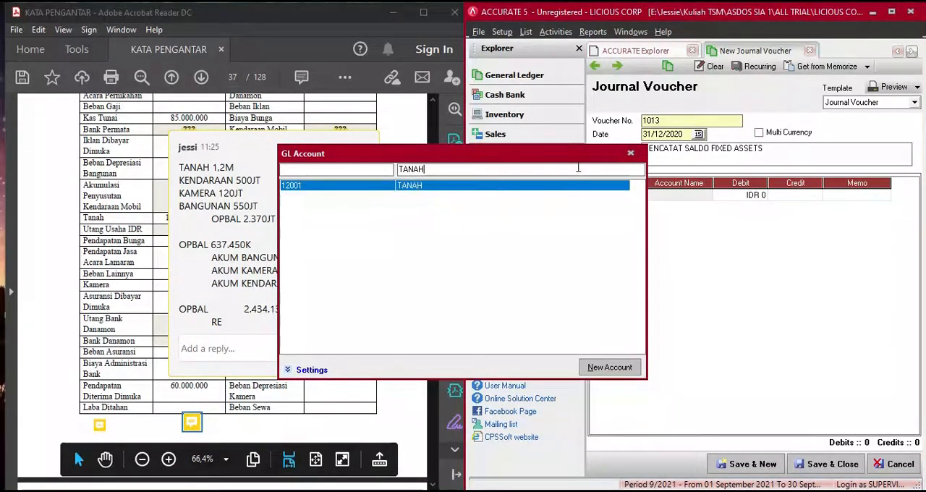
double_click(484, 188)
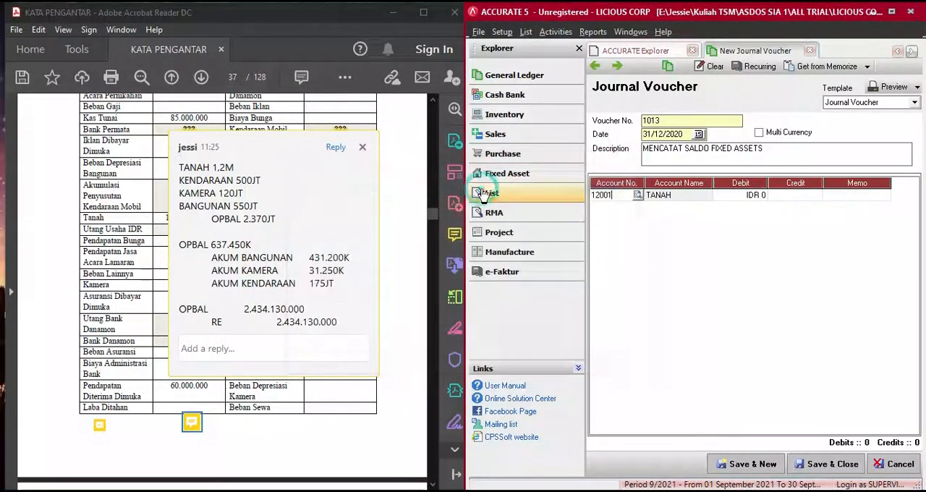
left_click(731, 195)
- Check the TANAH account's balance in the chart of accounts and close the list again
left_click(528, 82)
left_click(617, 115)
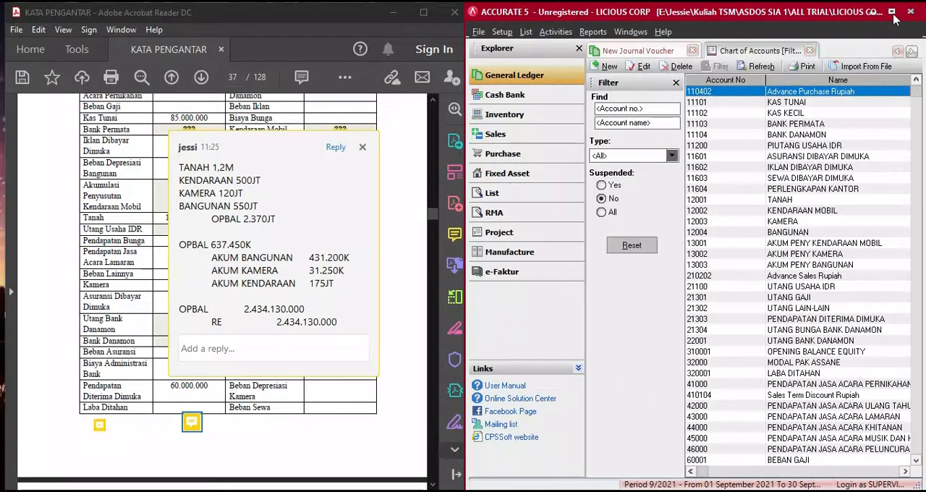
left_click(892, 13)
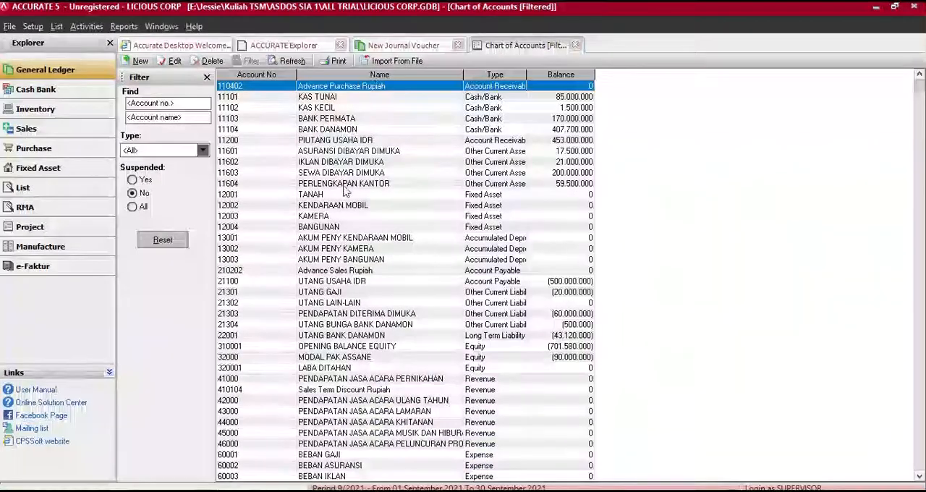
left_click(551, 196)
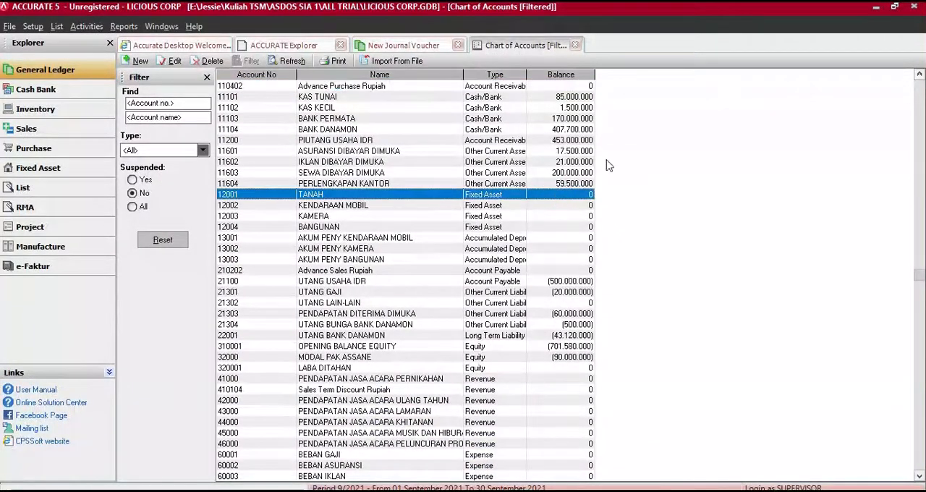
left_click(576, 45)
left_click(896, 6)
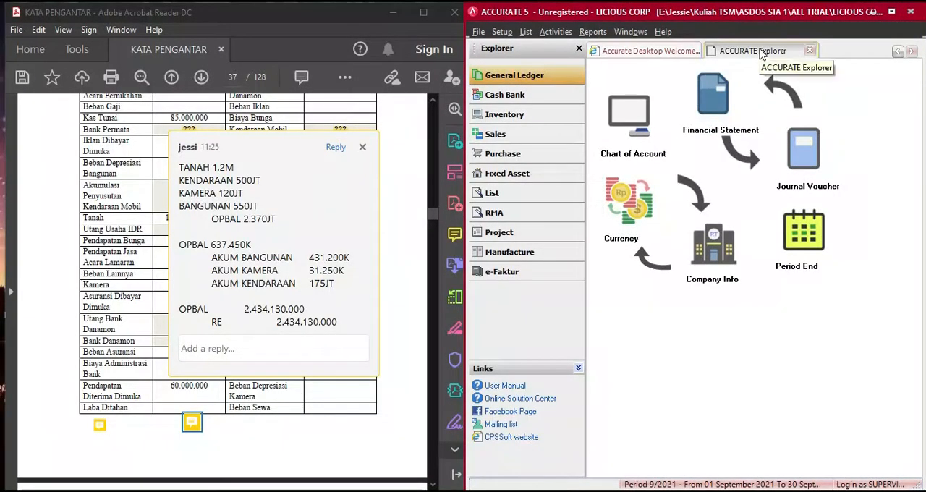
- Open another new Journal Voucher dated 31/12/2020 with the description MENCATAT SALDO FIXED ASSETS
double_click(799, 181)
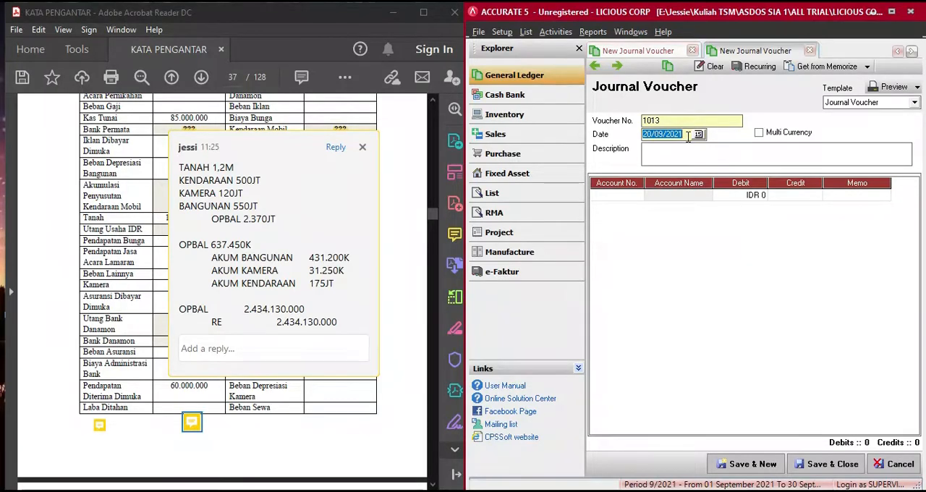
type("31/12/")
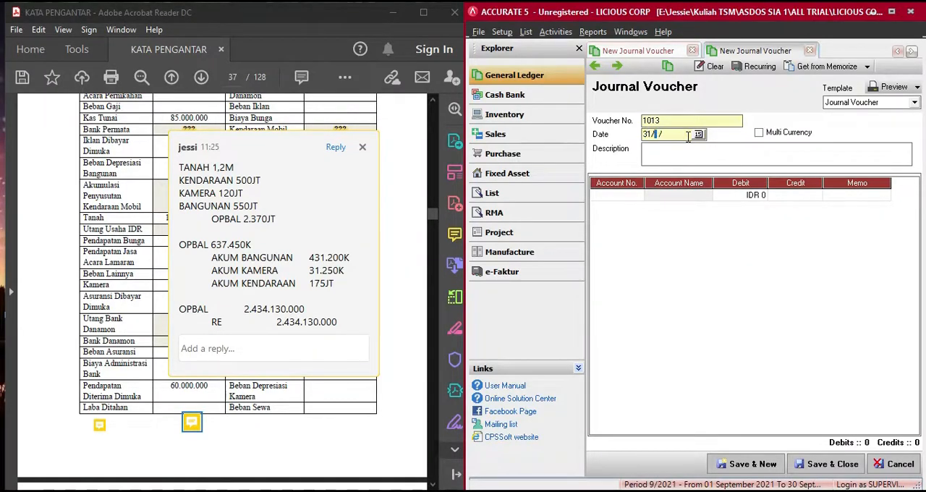
type("2020")
left_click(681, 150)
type("MENCATAT")
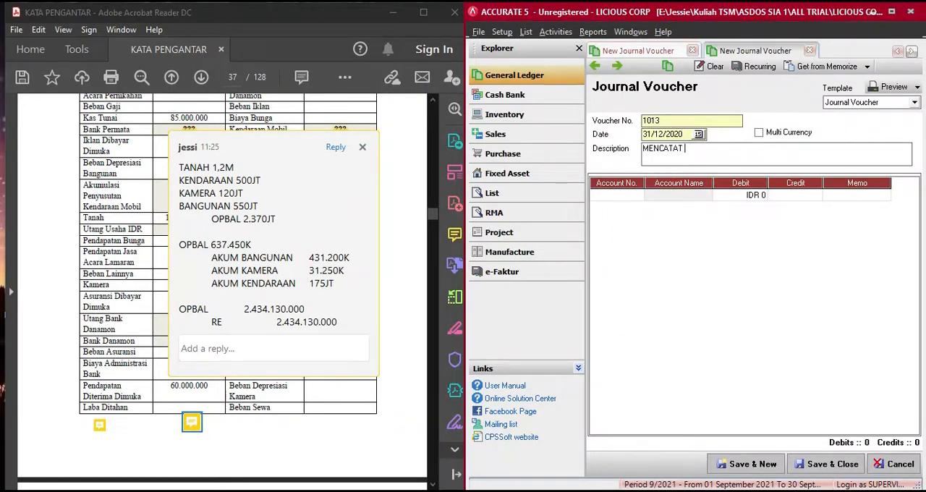
type(" SALDO AWA")
key("BackSpace")
key("BackSpace")
key("BackSpace")
key("BackSpace")
type("FIXED ASSETS")
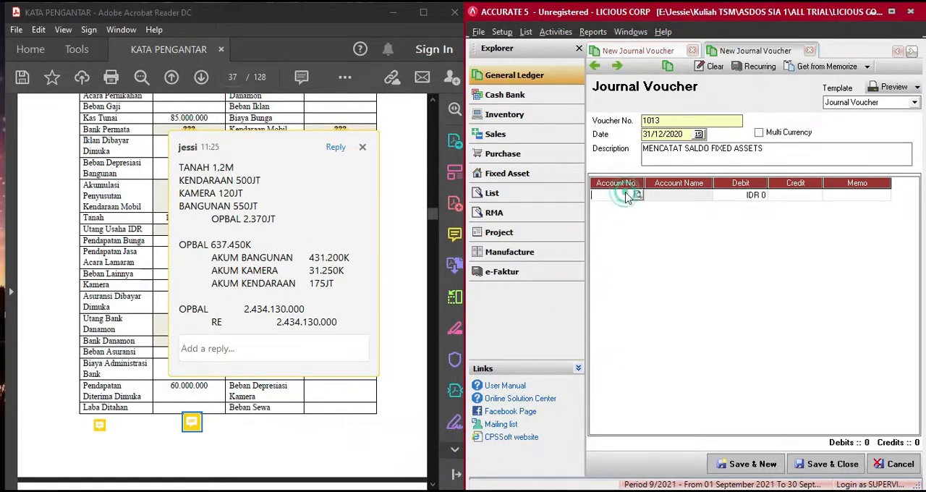
- Enter account 12001 TANAH on the voucher's first line with a debit of 1.200.000.000
left_click(634, 194)
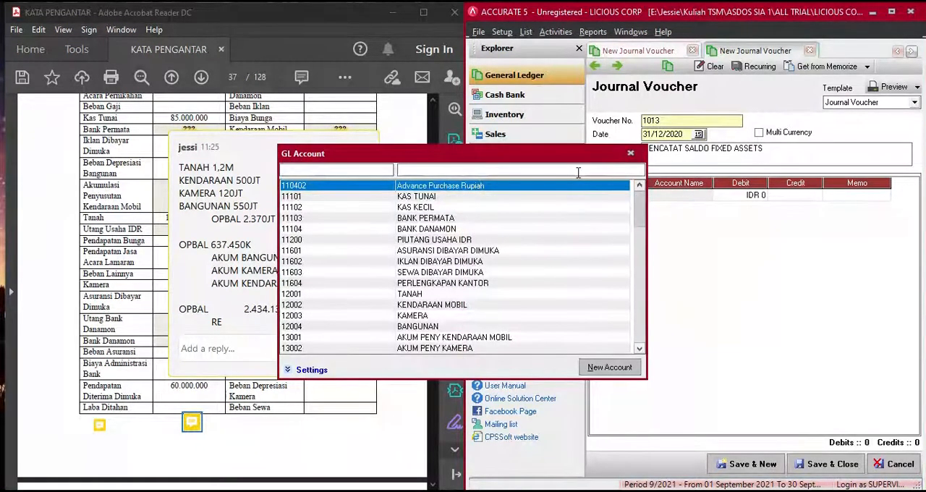
type("TANAH")
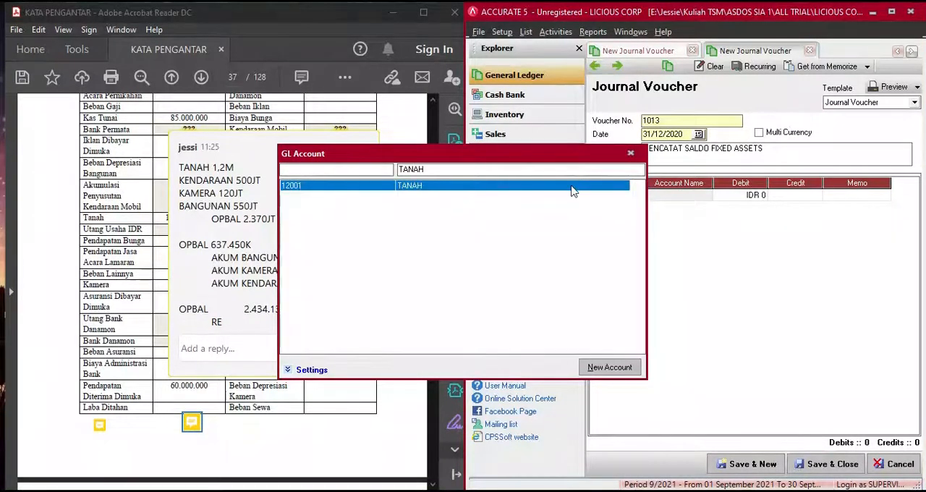
double_click(572, 186)
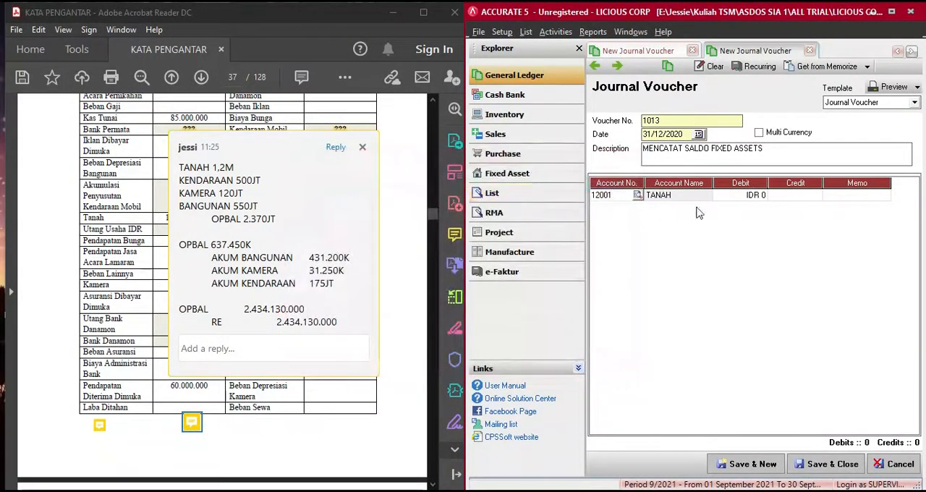
left_click(730, 201)
type("1.2")
type("00.000.000")
key("Tab")
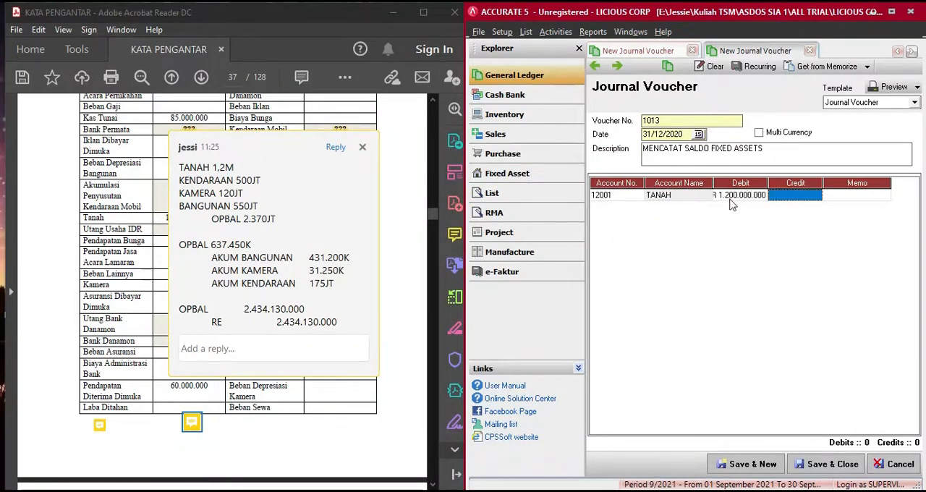
key("Tab")
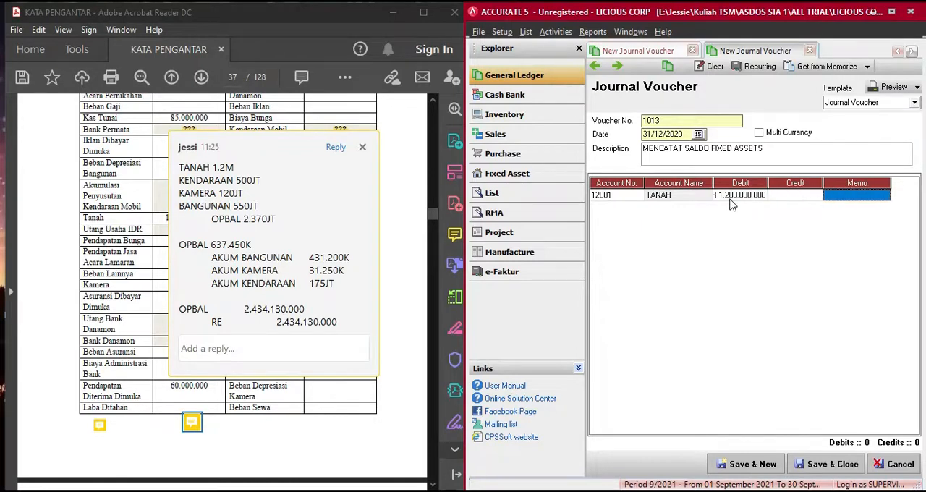
key("Tab")
key("Return")
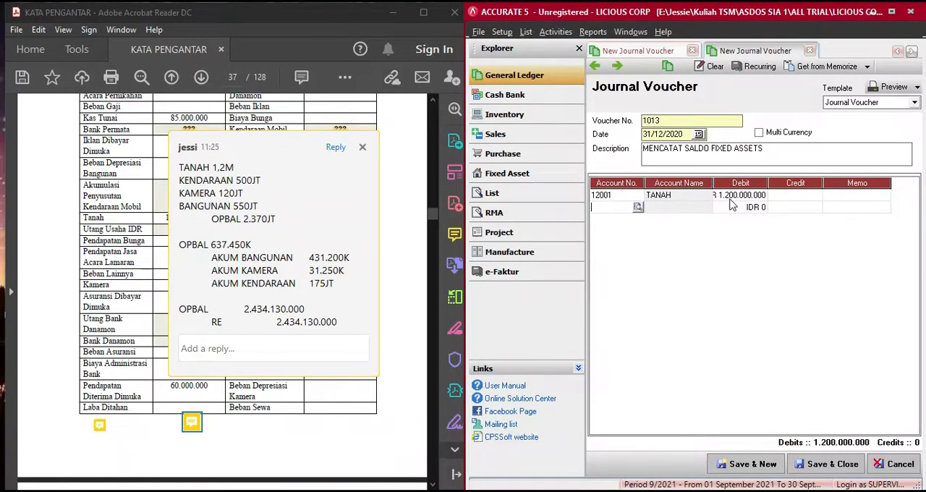
- Add account 12002 KENDARAAN MOBIL on the second line with a debit of 500.000.000
type("KENDA")
key("Return")
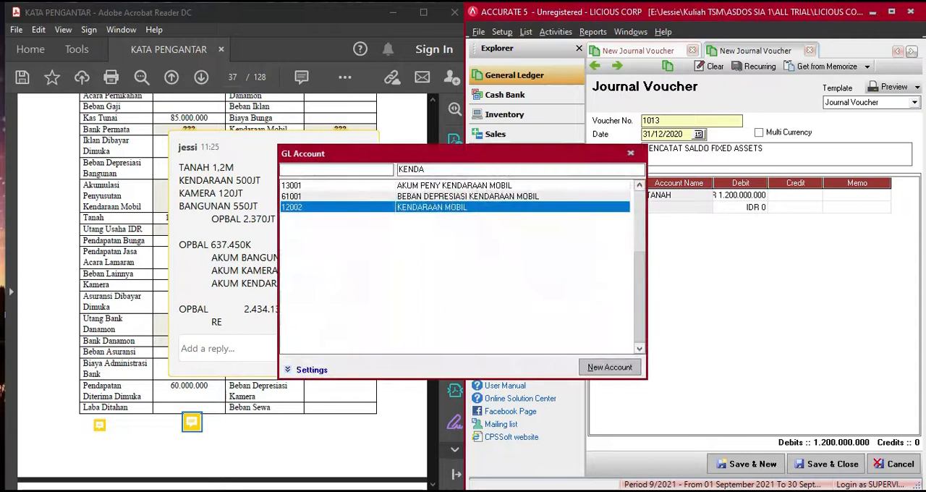
double_click(599, 208)
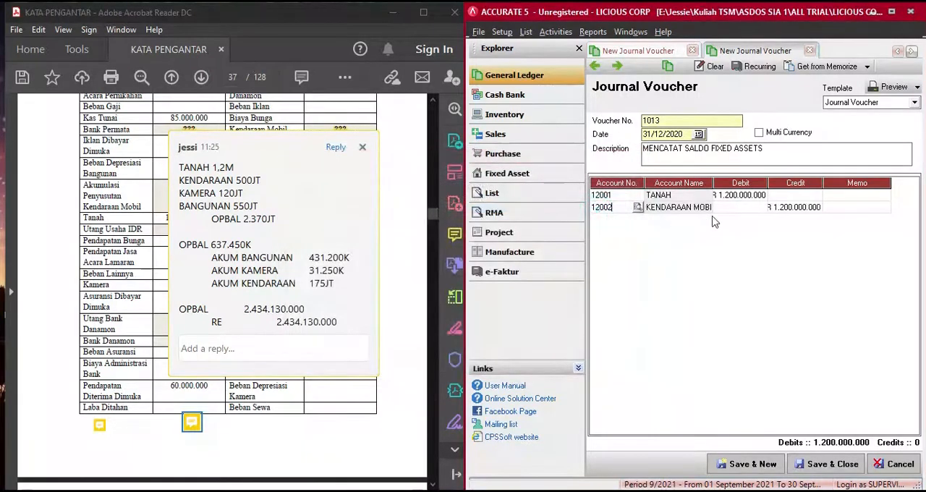
left_click(738, 210)
type("500.000.000")
key("Tab")
key("Tab")
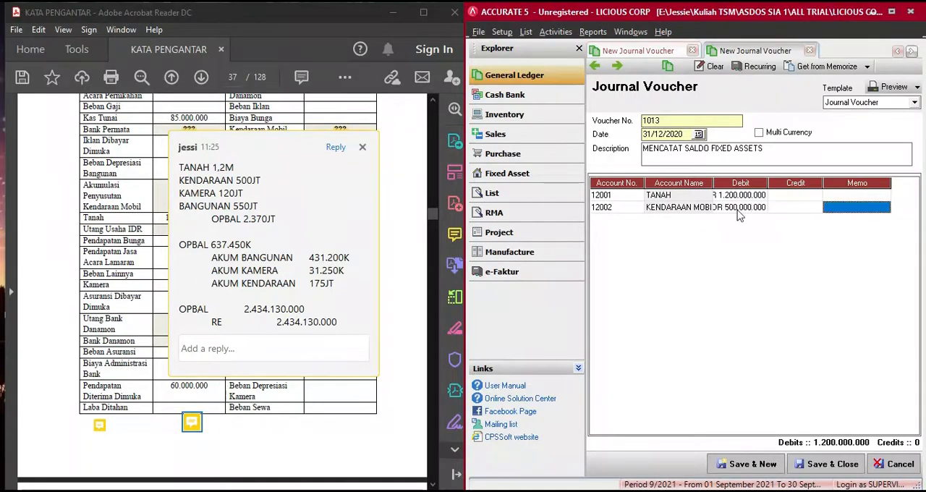
key("Tab")
key("Return")
- Add account 12003 KAMERA on the third line with a debit of 120.000.000
type("K")
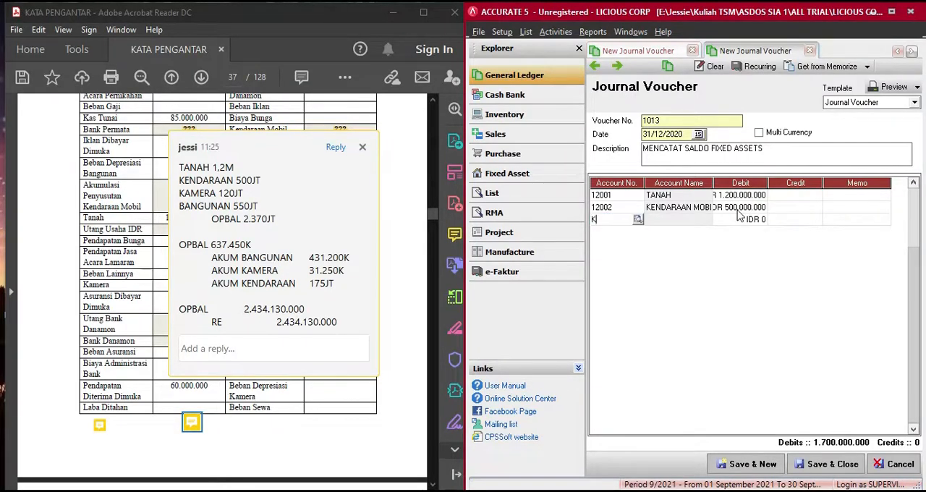
type("AMER")
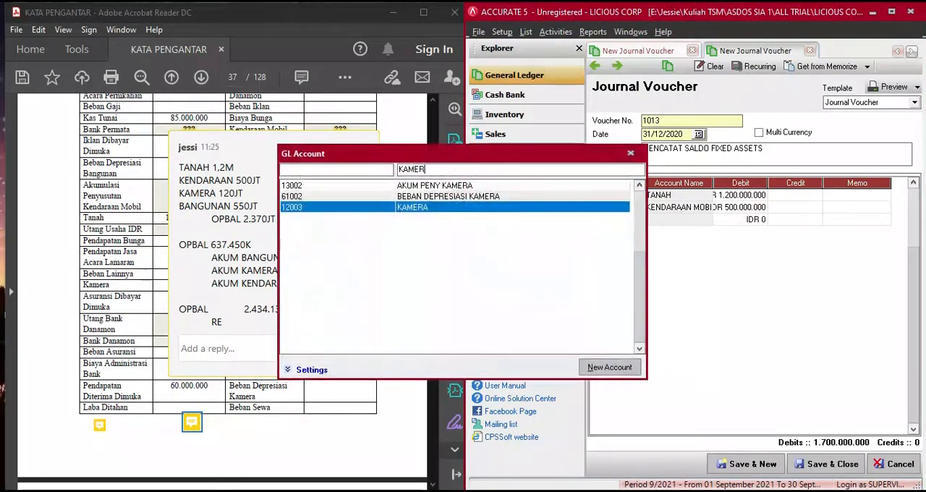
double_click(614, 209)
left_click(749, 221)
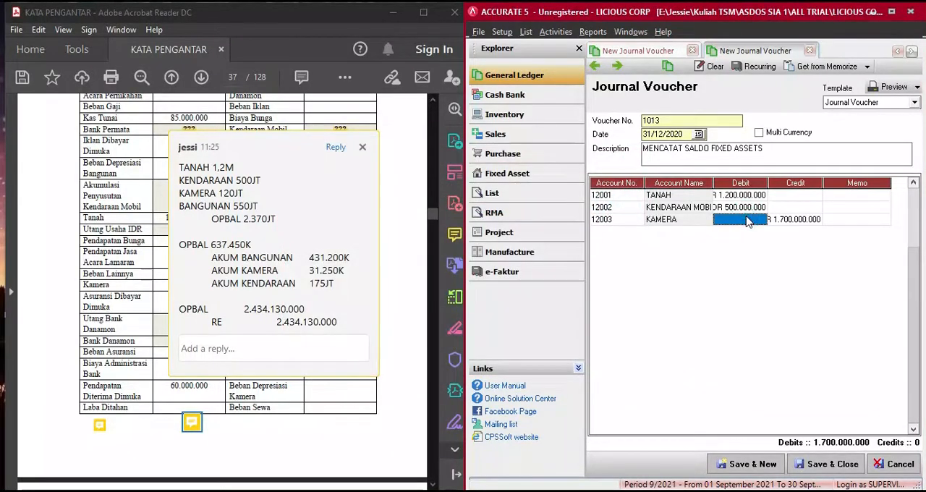
type("120")
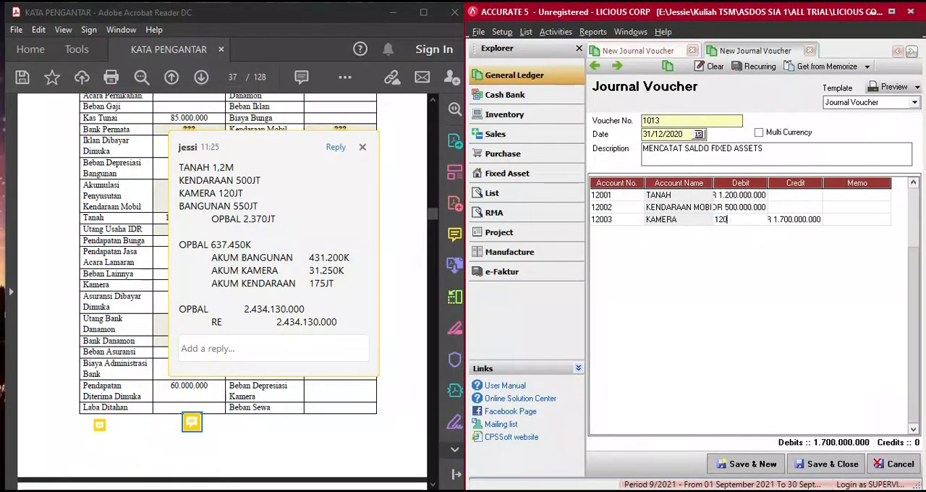
type(".000.000")
key("Return")
key("Return")
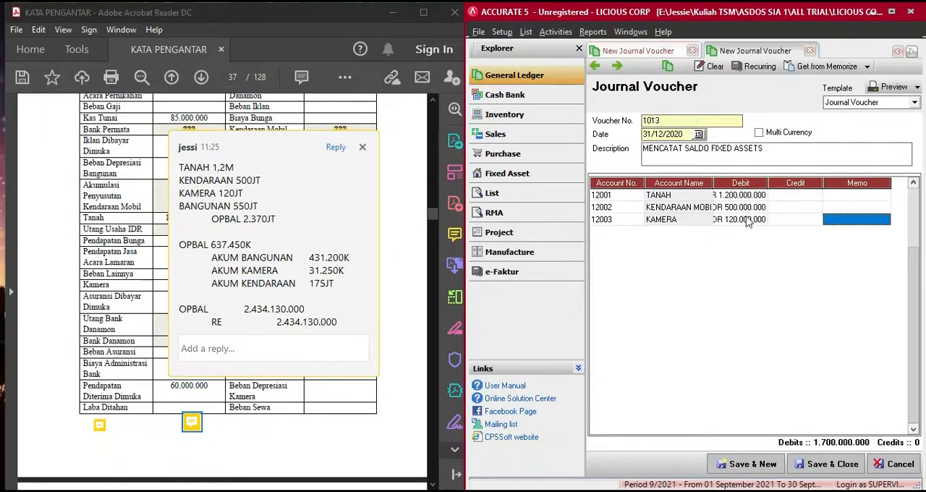
key("Return")
key("Return")
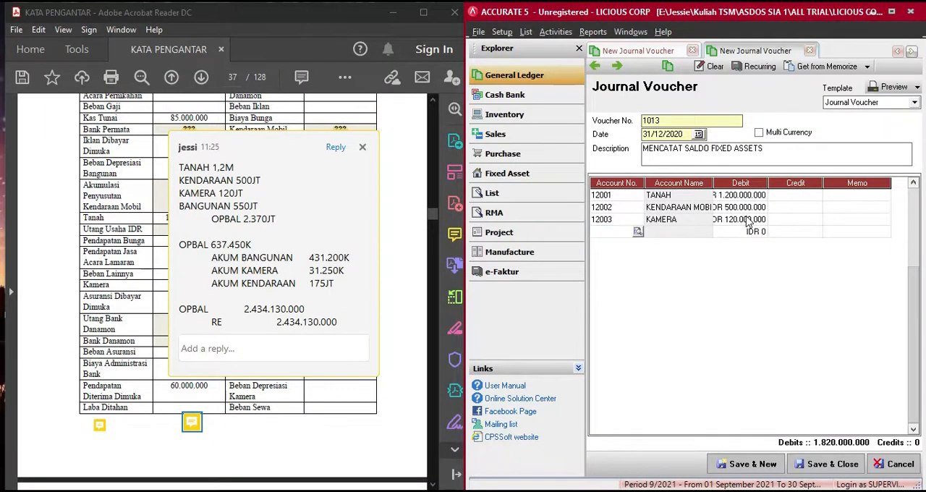
- Add account 12004 BANGUNAN on the fourth line with a debit of 550.000.000
left_click(638, 231)
type("BANGUN")
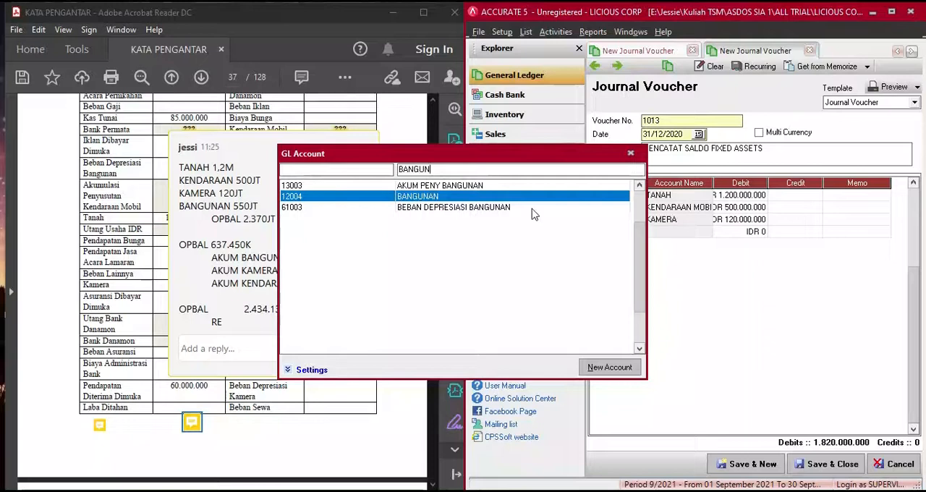
double_click(538, 196)
left_click(729, 233)
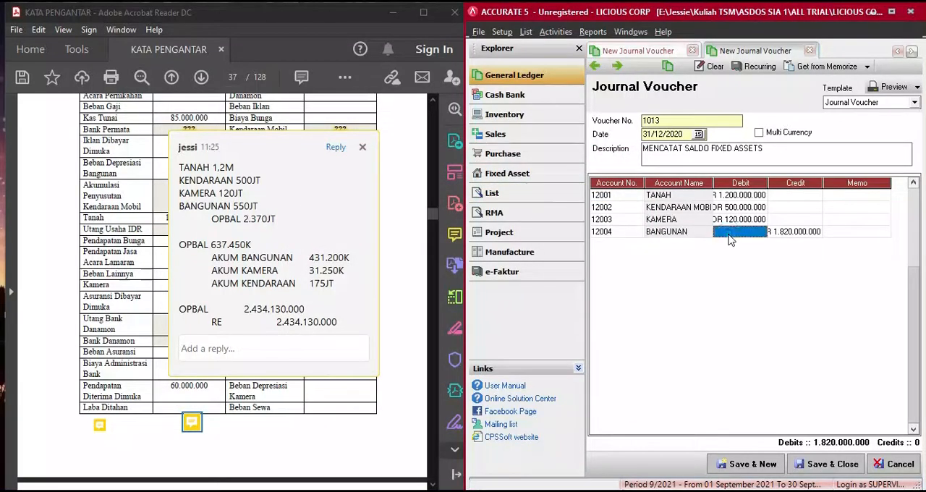
type("550.000.000")
key("Tab")
key("Tab")
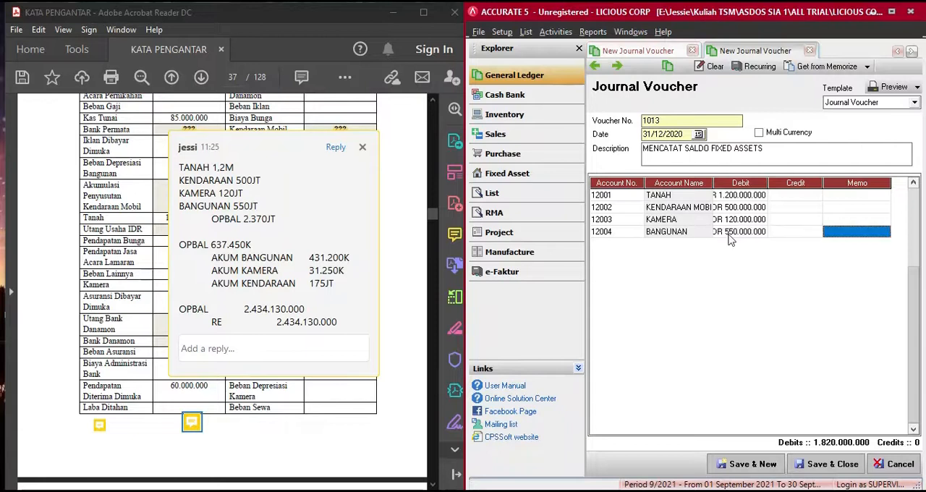
key("Tab")
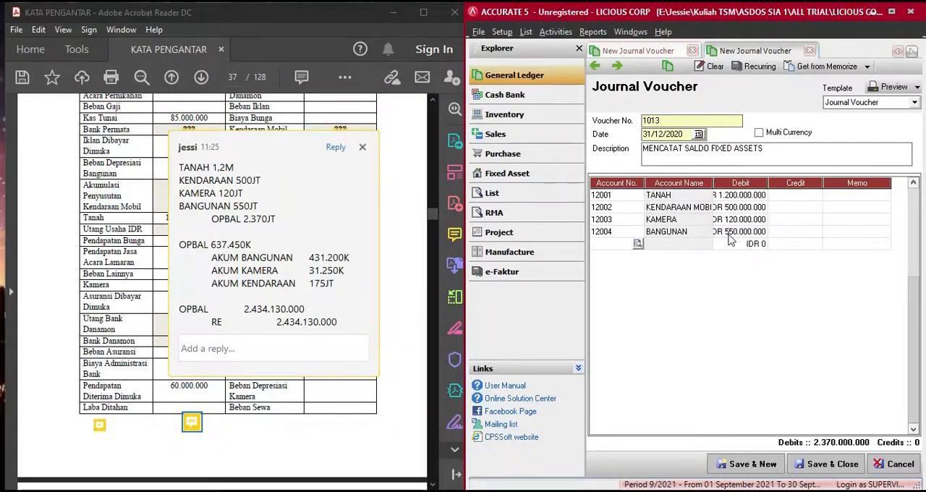
- Balance the voucher with account 310001 OPENING BALANCE EQUITY, credited 2.370.000.000, on the fifth line
type("OPEN")
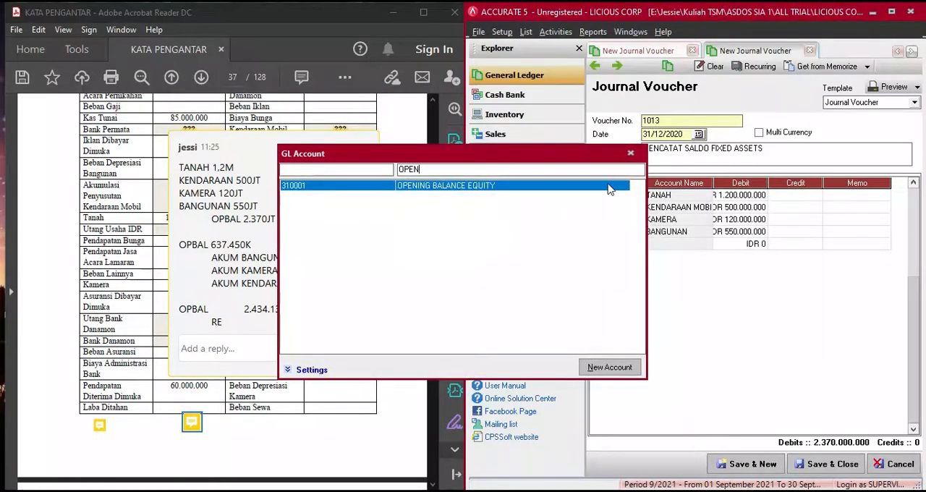
double_click(609, 187)
left_click(796, 232)
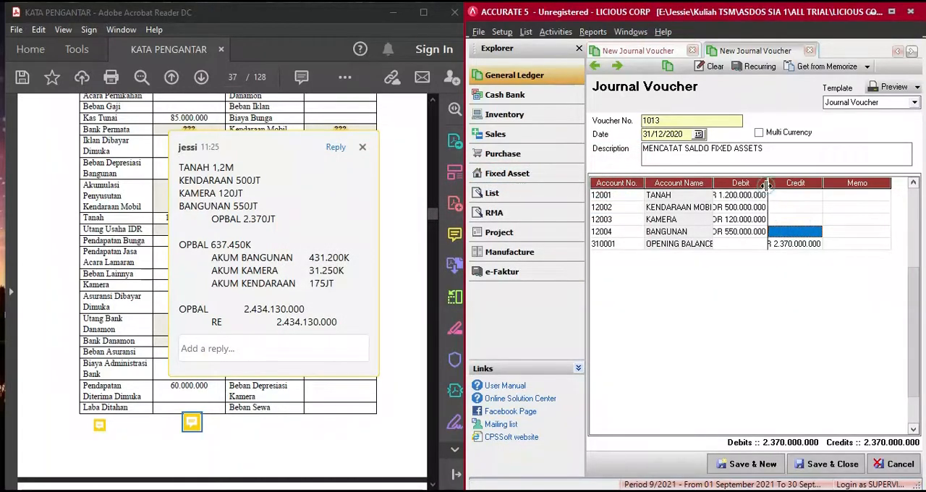
- Widen the Debit and Credit columns to fit the full amounts, and save the voucher while starting a new one
left_click_drag(767, 184, 794, 184)
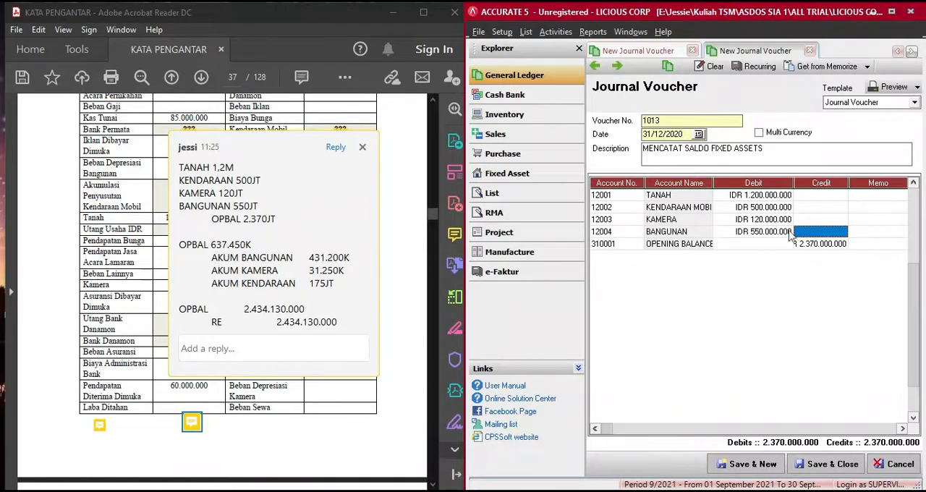
left_click_drag(848, 184, 864, 183)
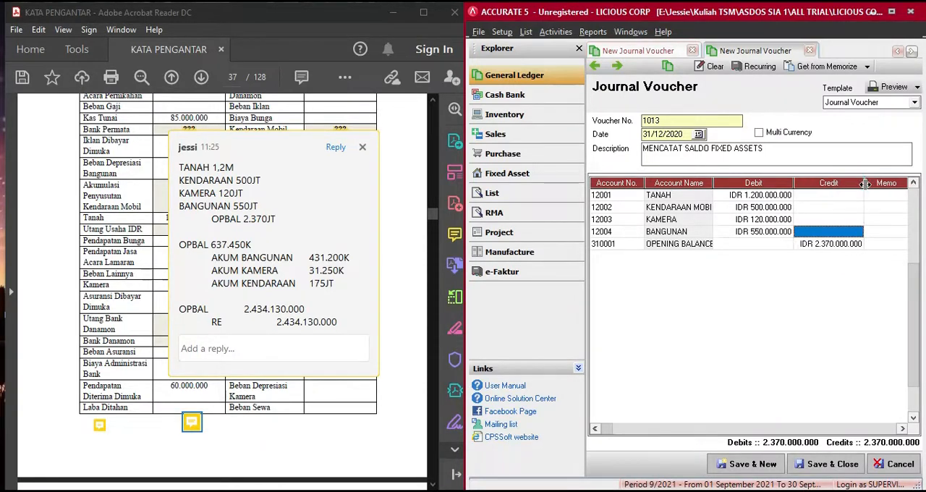
left_click(756, 464)
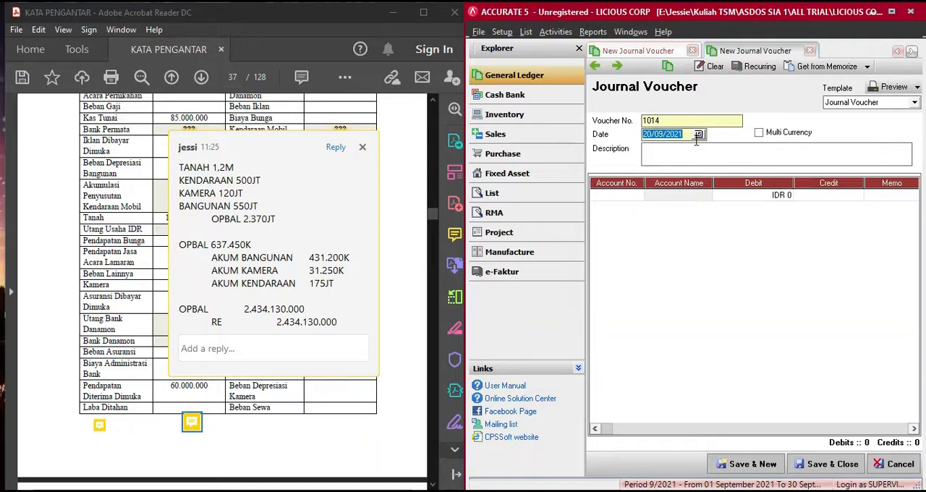
- Date the new journal voucher 31/12/2020 and describe it as MENCATAT SALDO AKUMULASI PENYUSUTAN
type("3/ /")
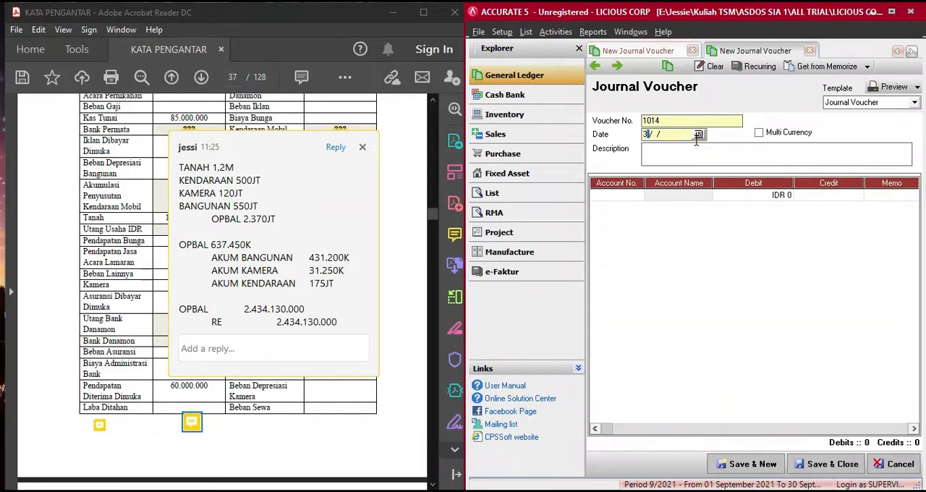
type("1122020")
type("MENCA")
type("TAT SALDO")
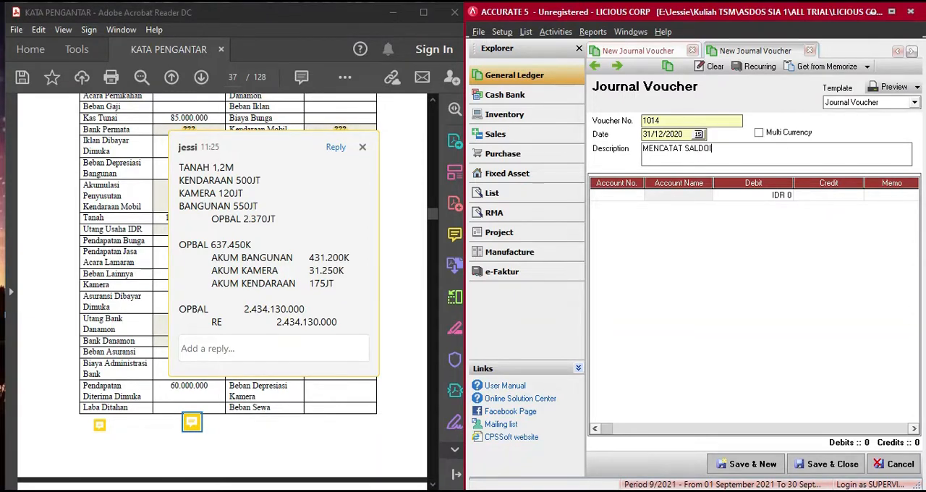
type(" AKUMULASI PENYUSUT")
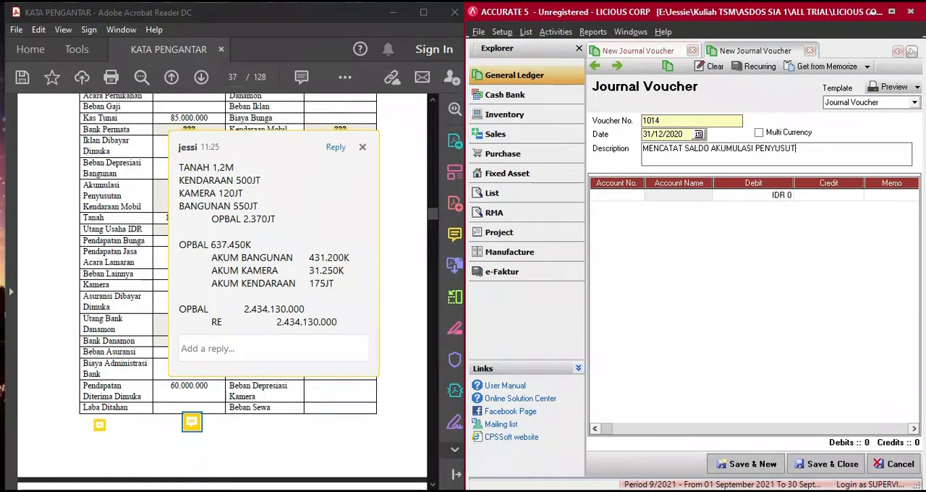
type("AN")
key("Tab")
- Add account 310001 OPENING BALANCE EQUITY on the first line without an amount and start a second line
key("Return")
type("OP")
key("Return")
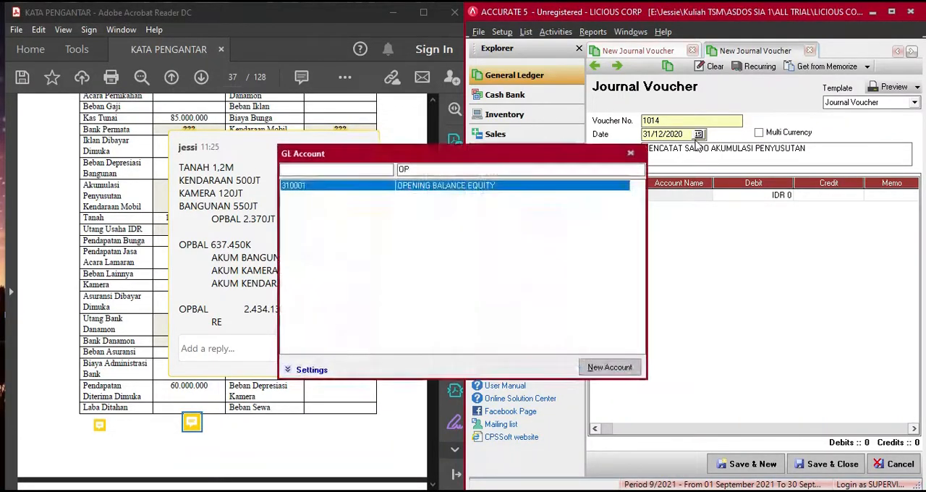
double_click(543, 186)
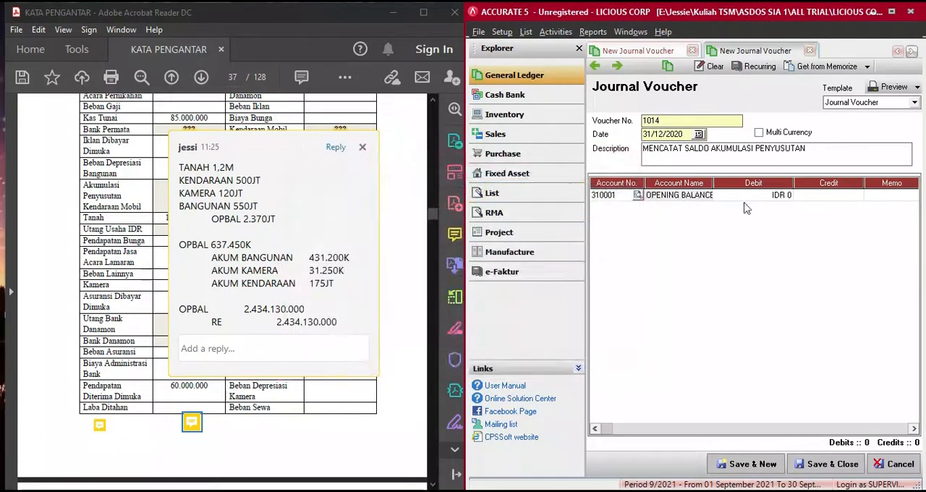
left_click(846, 198)
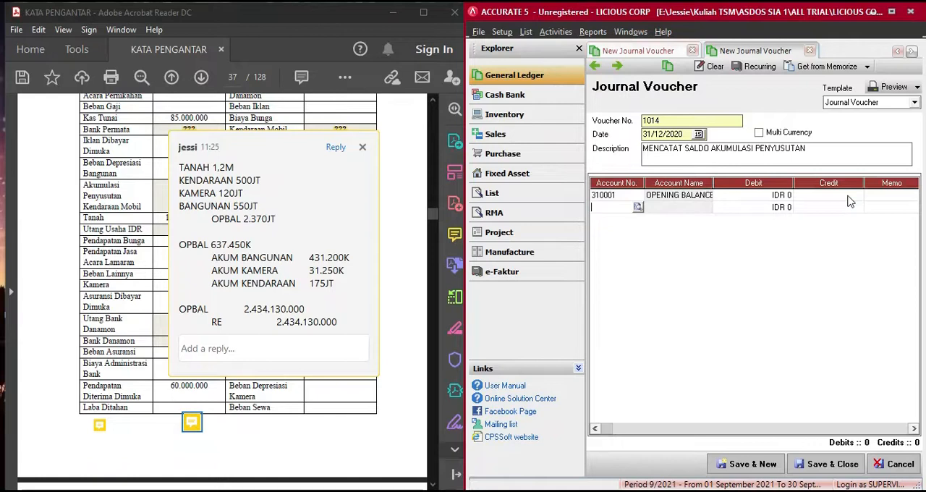
- Add account 13003 AKUM PENY BANGUNAN on the second line with a credit of 431.200.000
type("AKUM")
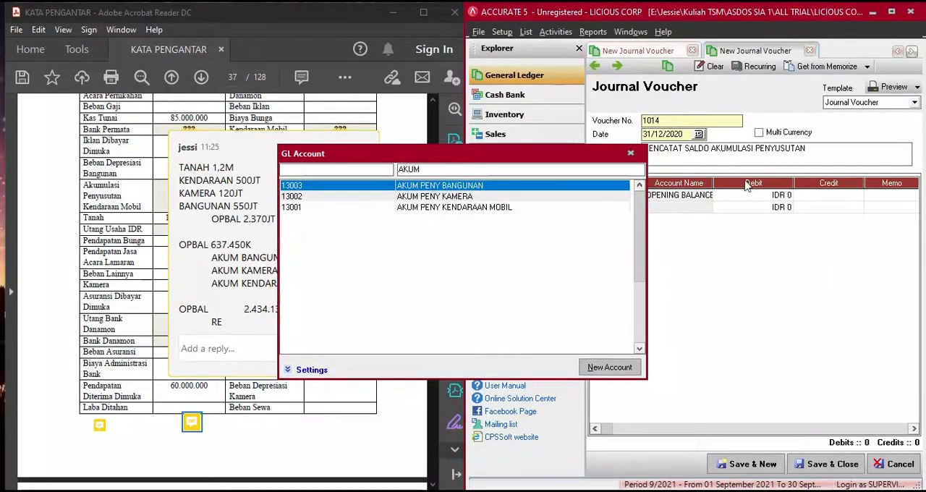
double_click(537, 187)
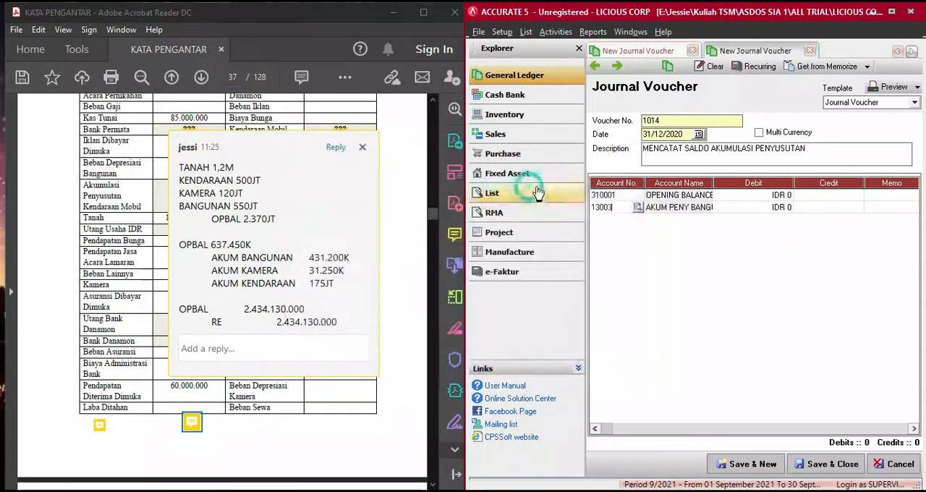
left_click(818, 207)
type("4")
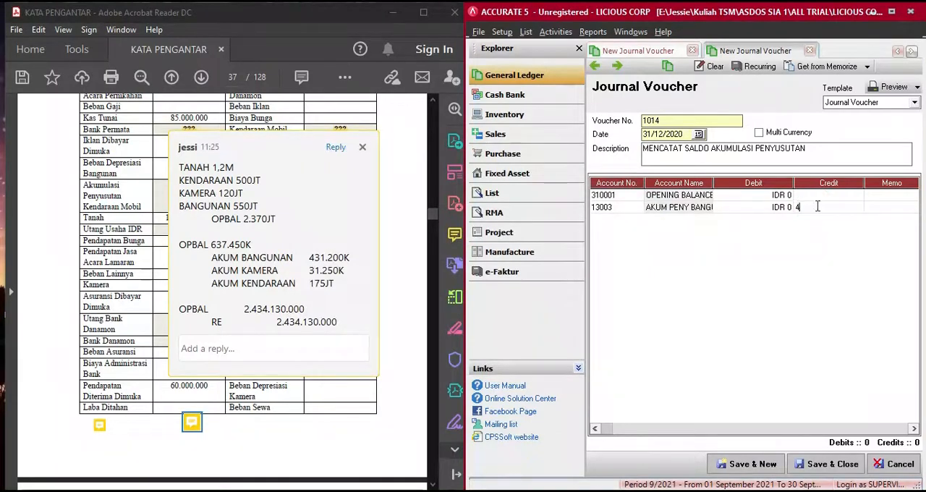
type("31.200.000")
key("Tab")
key("Tab")
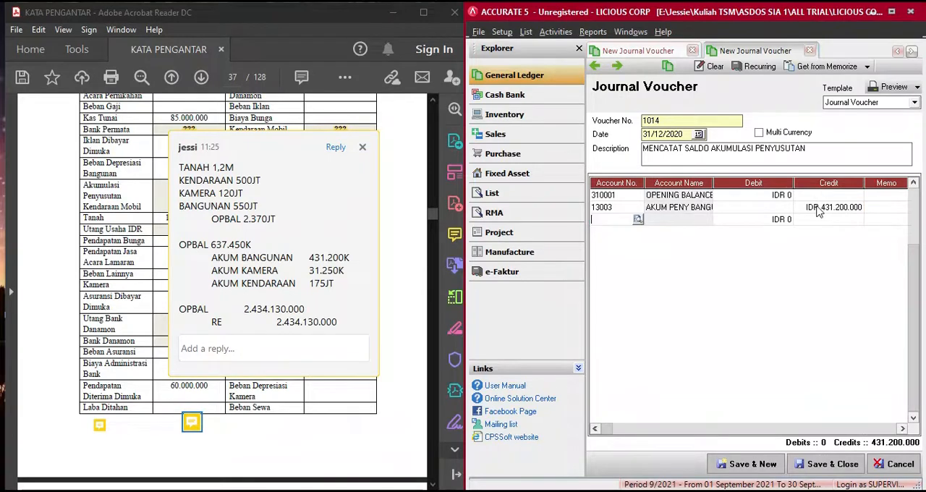
- Add account 13002 AKUM PENY KAMERA on the third voucher line with a credit of 31.250.000
left_click(816, 207)
type("AKU")
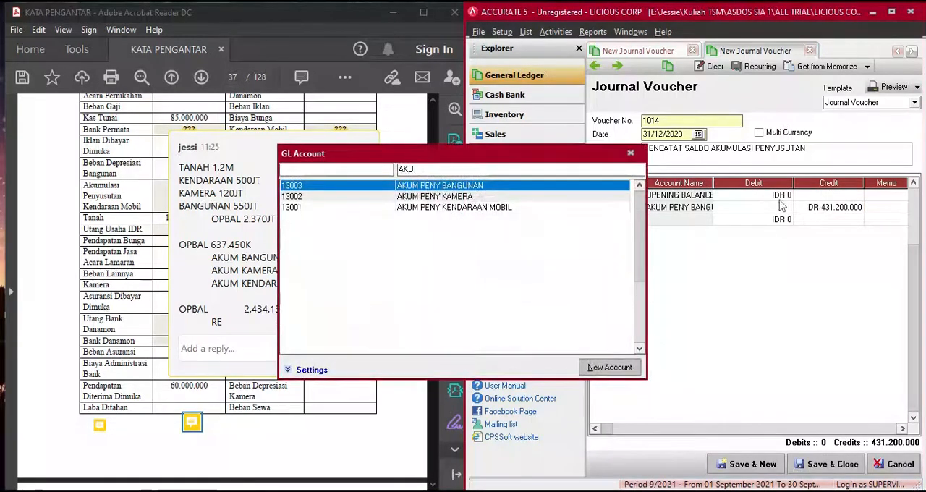
double_click(608, 197)
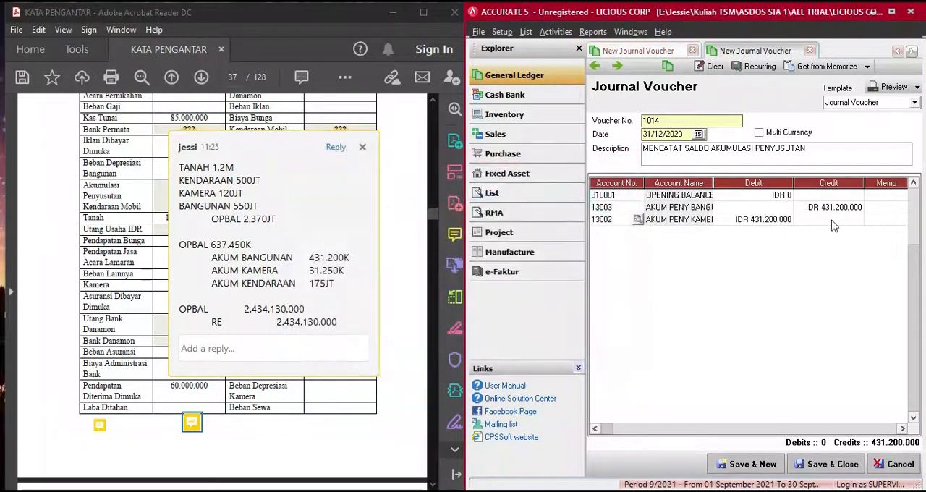
left_click(832, 221)
type("31")
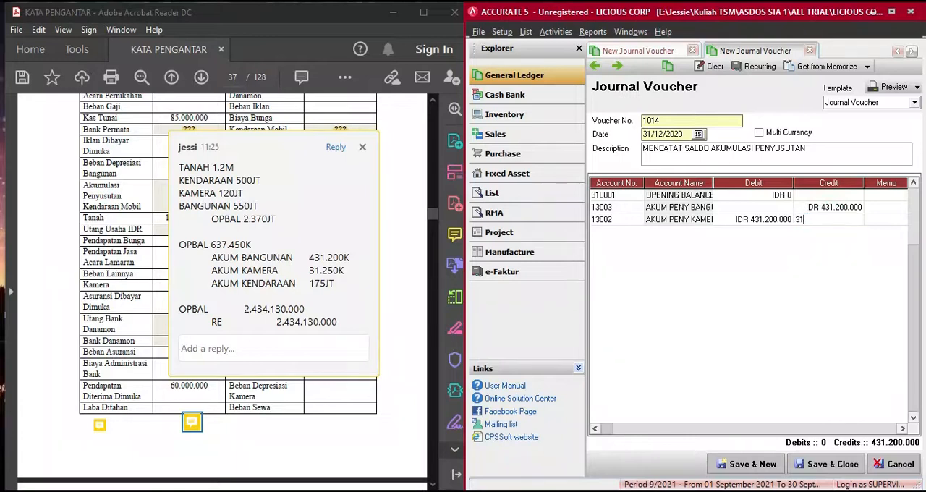
type(".250.000")
key("Return")
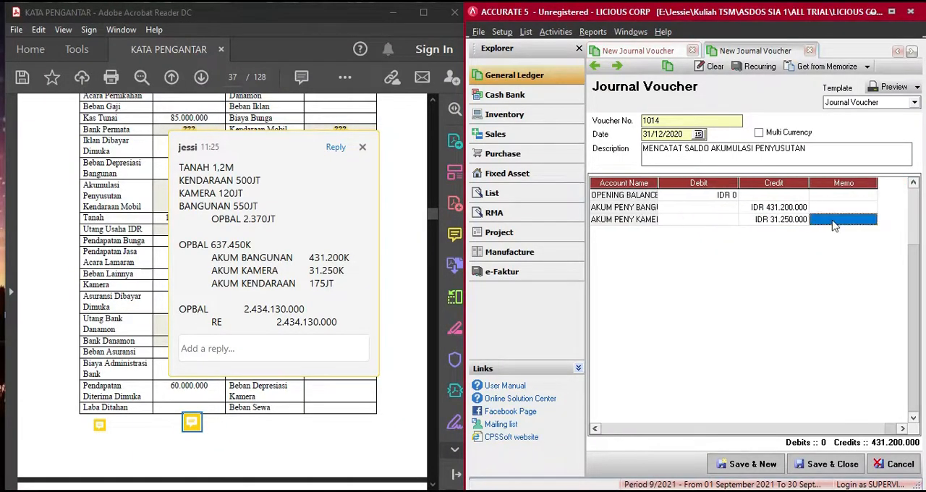
- Add account 13001 AKUM PENY KENDARAAN MOBIL on the fourth line with a credit of 175.000.000
type("AKU")
key("Return")
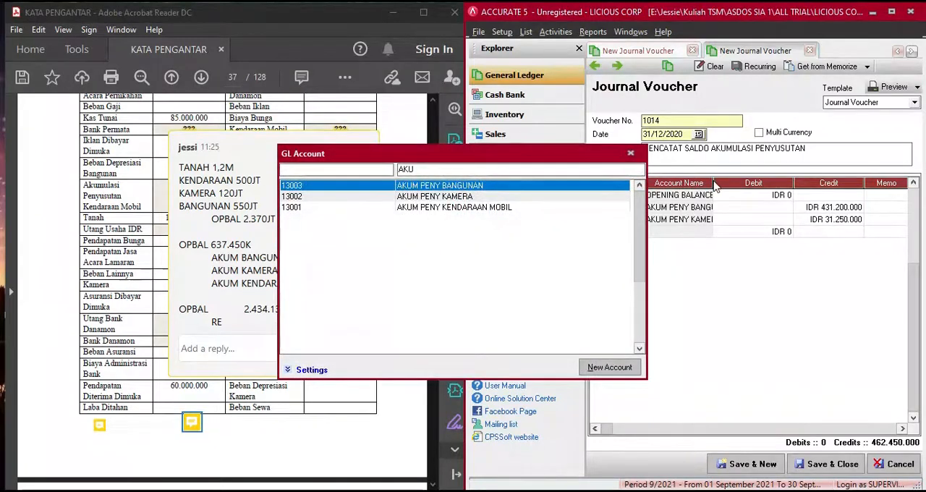
double_click(572, 208)
left_click(831, 232)
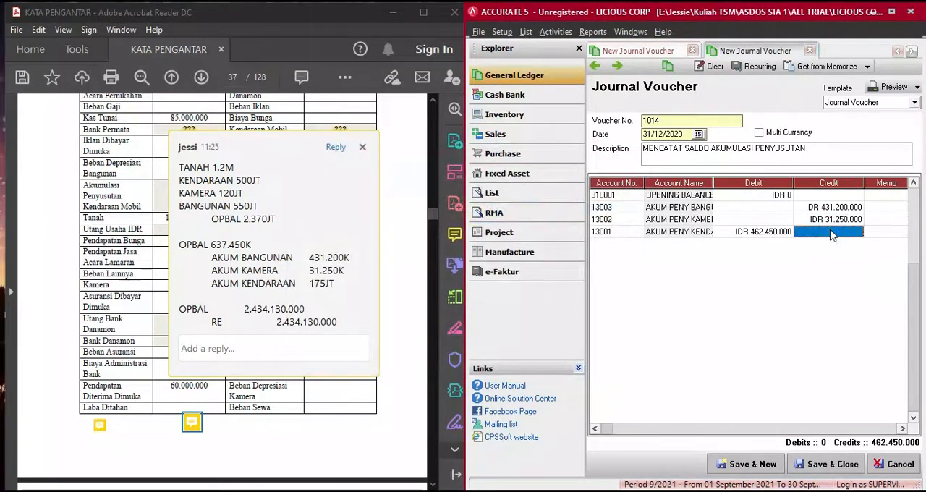
type("17")
type("5.000.00")
key("Tab")
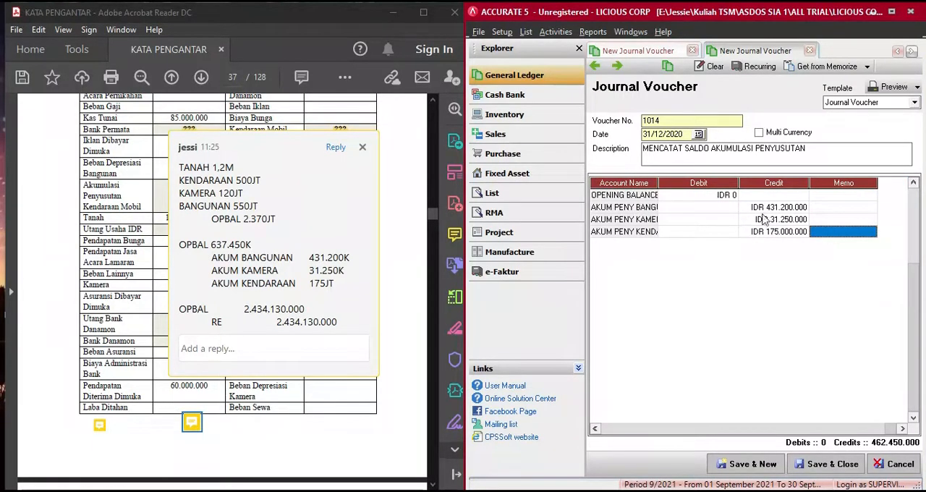
- Set the OPENING BALANCE EQUITY debit to 637.450.000 and save the voucher while starting a new one
left_click(723, 197)
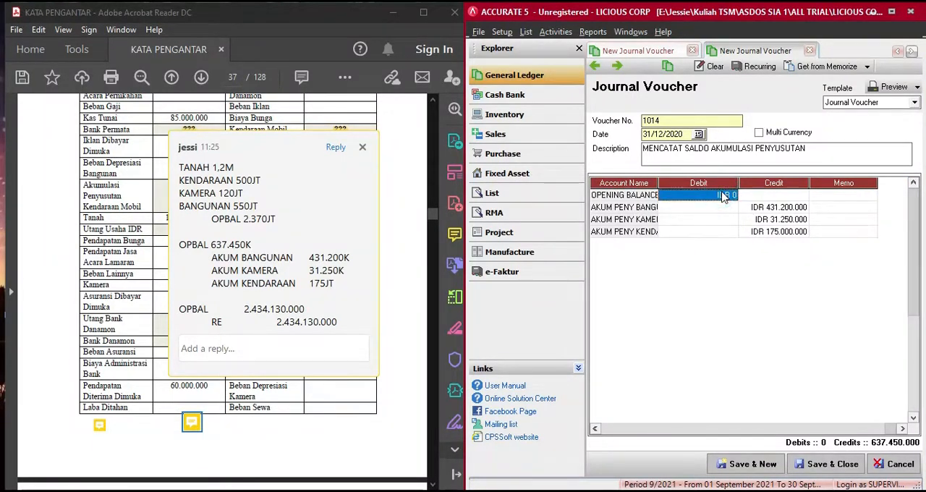
type("637")
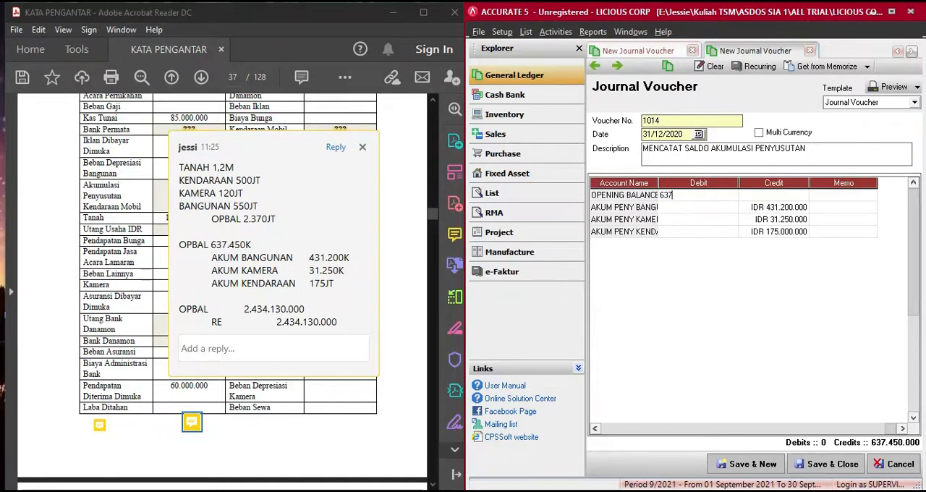
type("450000")
key("Return")
left_click(698, 220)
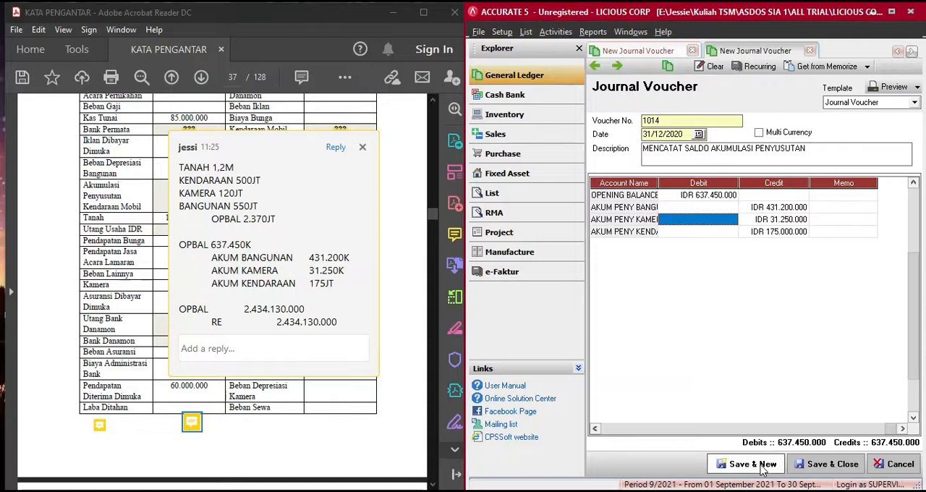
left_click(595, 429)
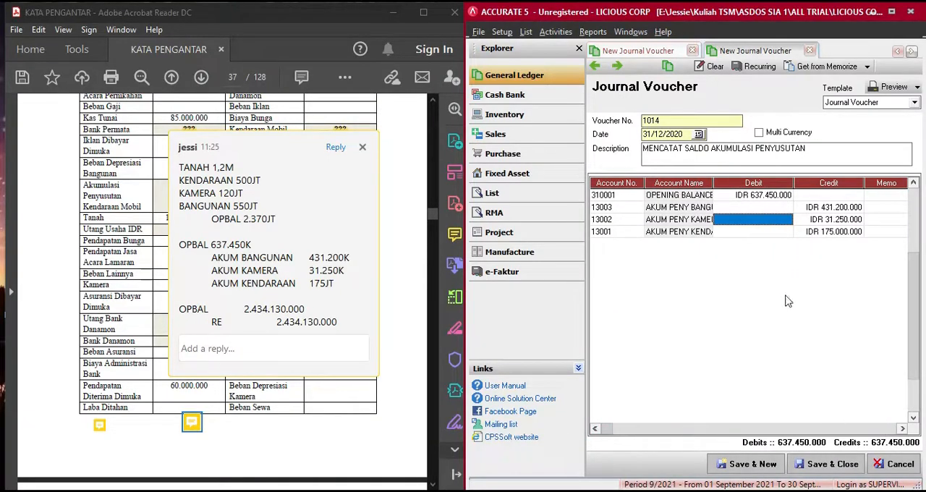
left_click(753, 465)
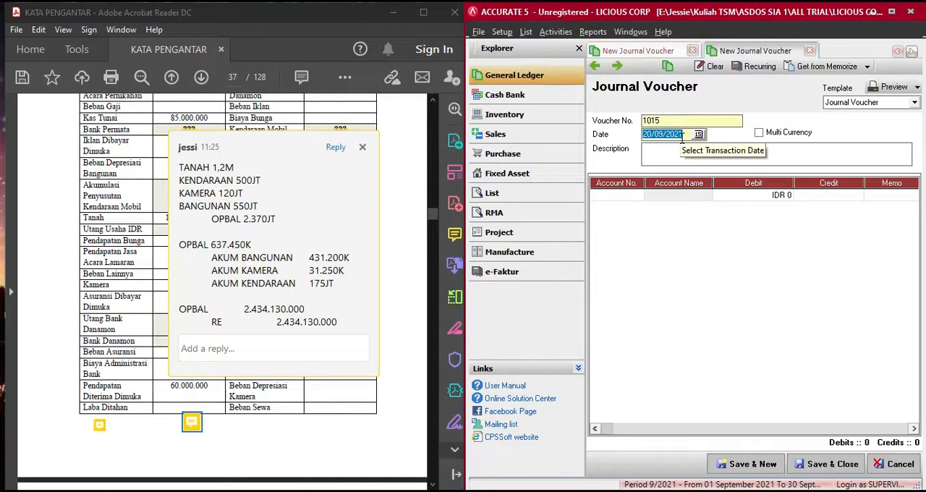
- Date the new journal voucher 31/12/2020 and describe it as MEMINDAHKAN SALDO OPBAL KE LABA D TAHAN
type("31/1/")
key("Tab")
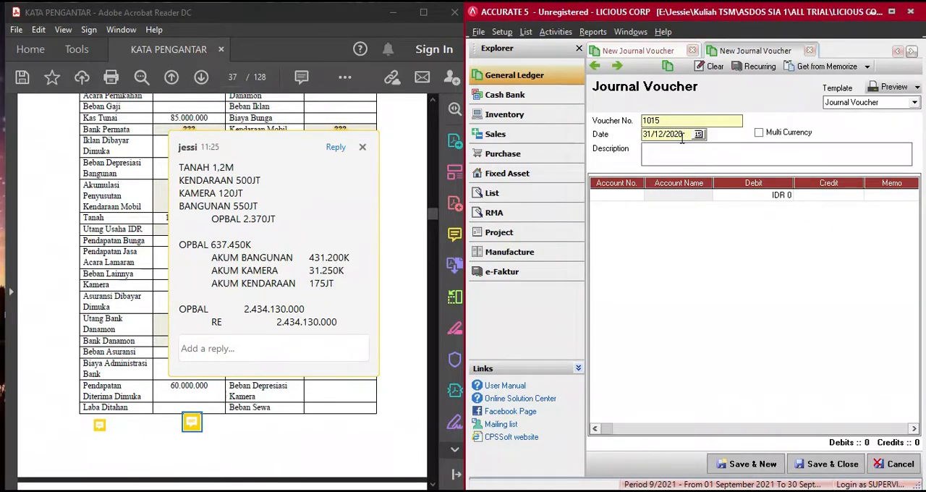
type("MEMINDAHKAN SALDO OPBAL")
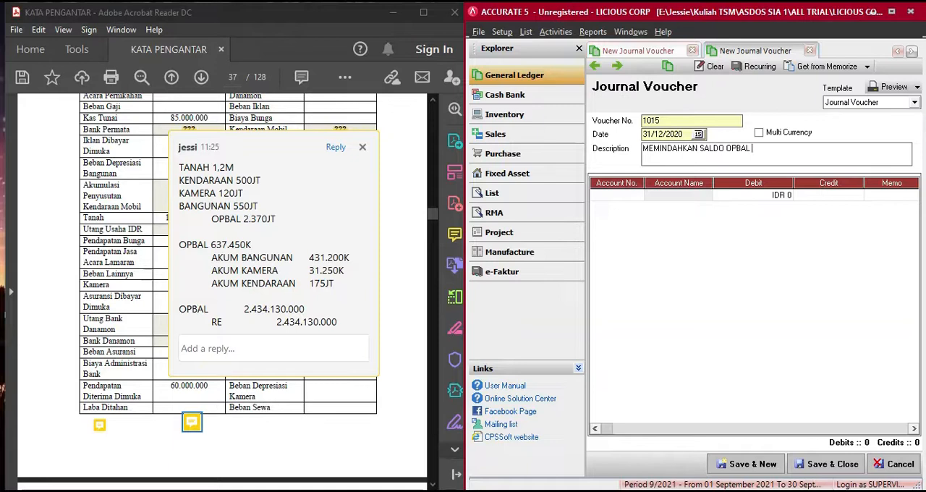
type(" KE LARA")
type("BA D ")
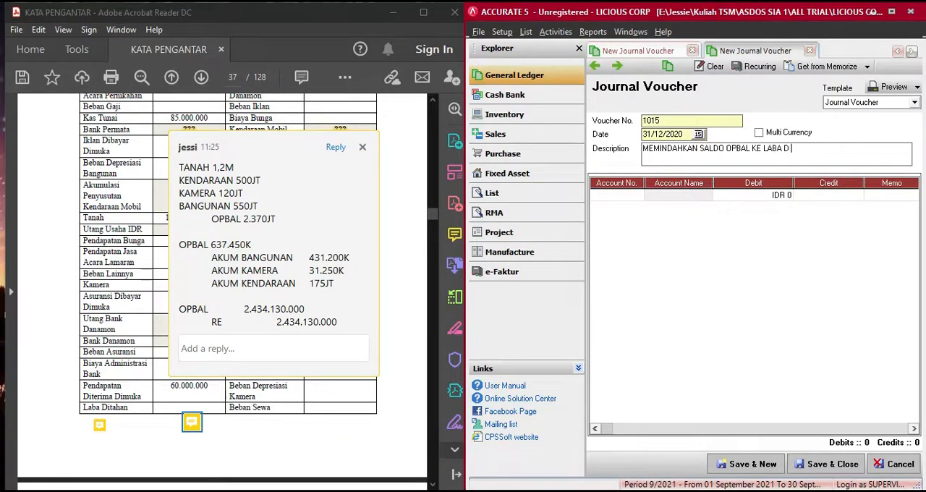
type("TAHAN")
- Find account 310001 OPENING BALANCE EQUITY by name and place it on the voucher's first line
left_click(629, 197)
left_click(636, 197)
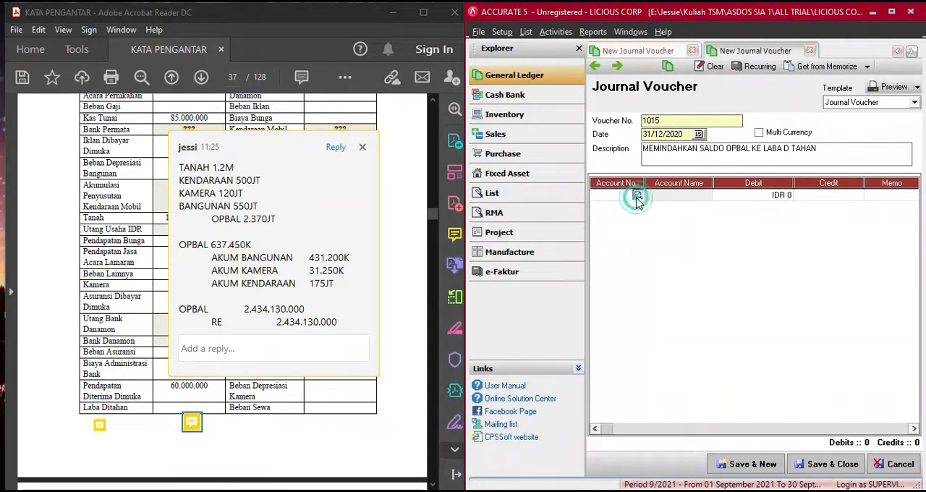
type("OPE")
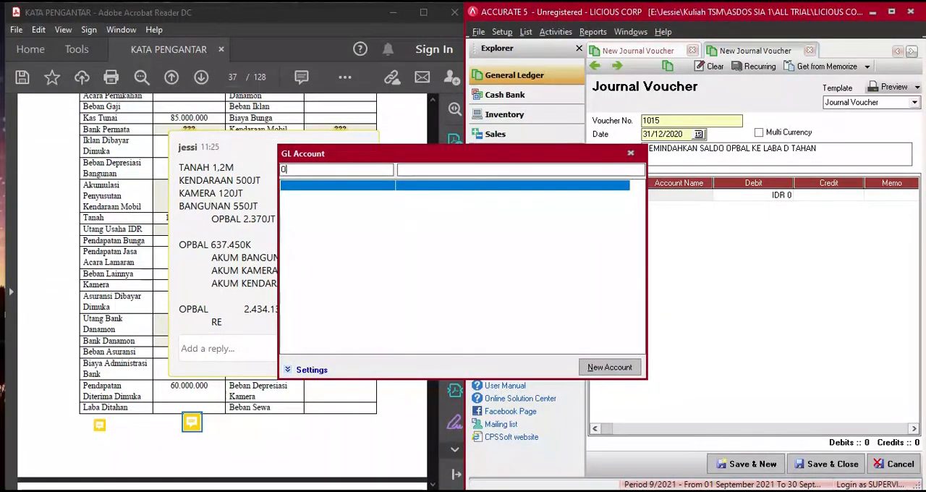
key("BackSpace")
left_click(576, 169)
type("O")
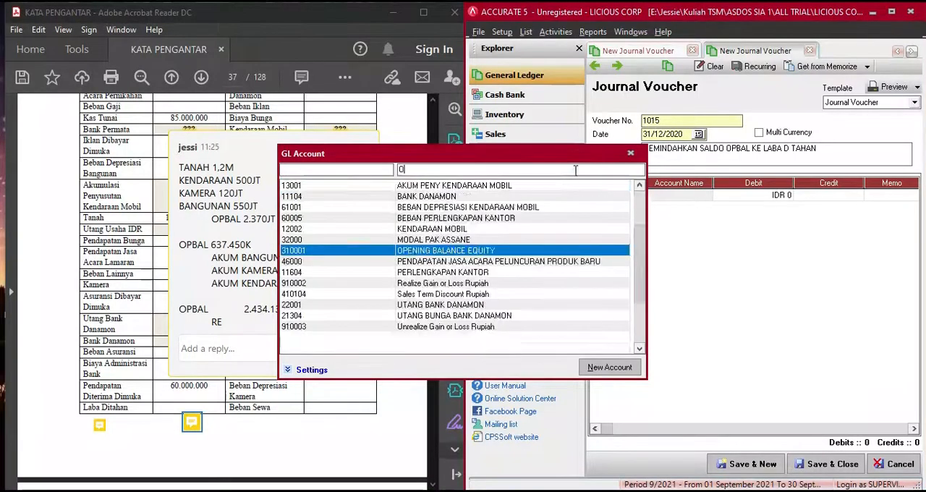
type("PE")
double_click(544, 194)
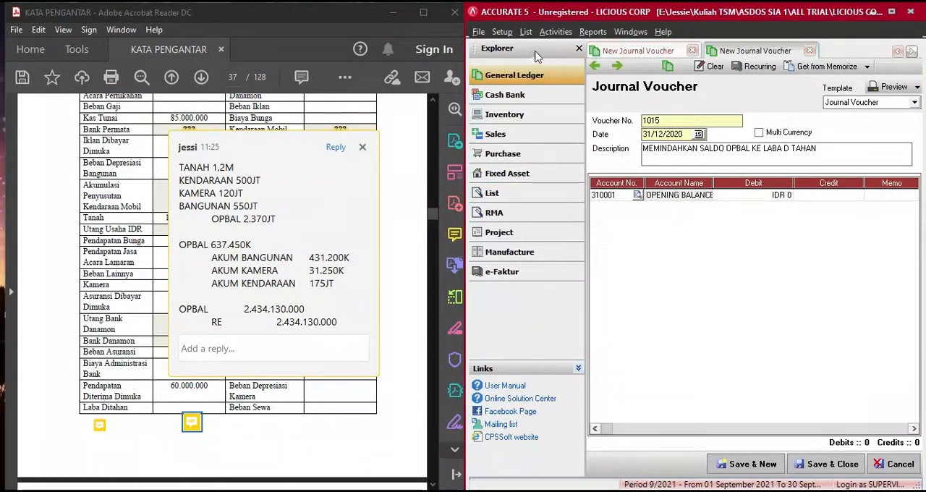
- Open the chart of accounts and examine the balance of OPENING BALANCE EQUITY
left_click(534, 78)
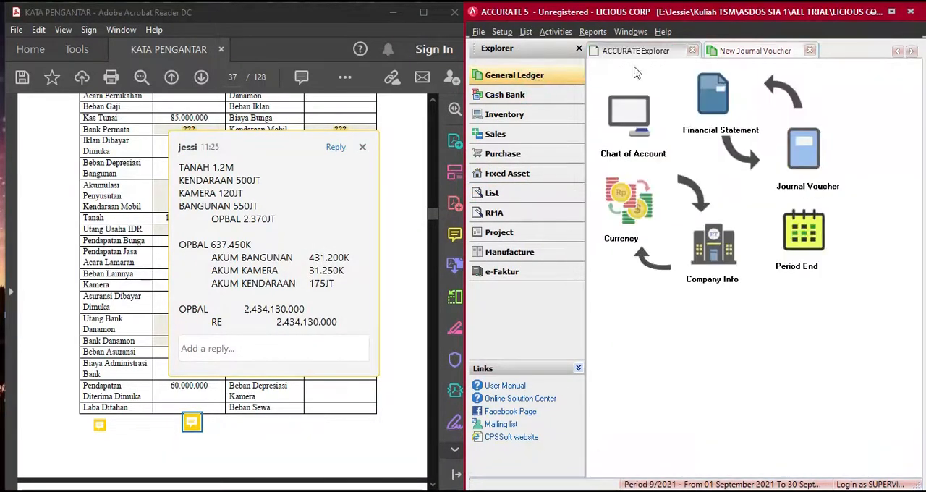
left_click(754, 52)
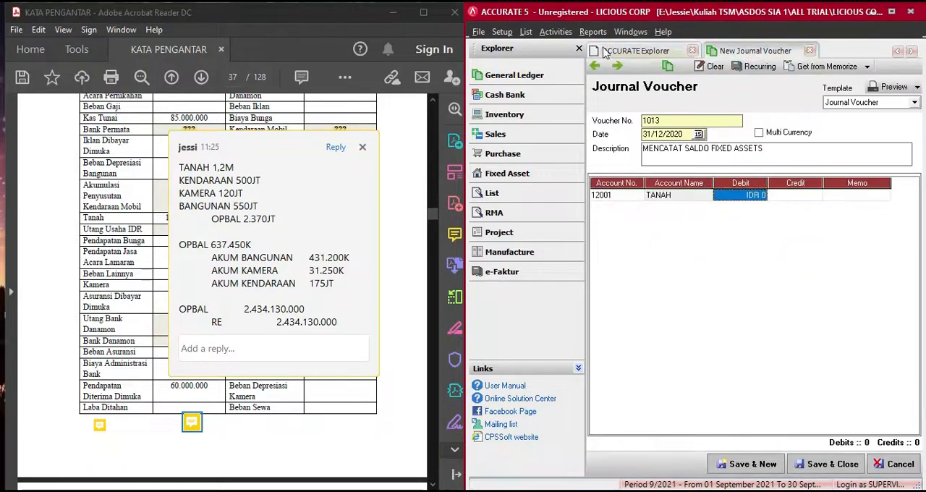
left_click(526, 32)
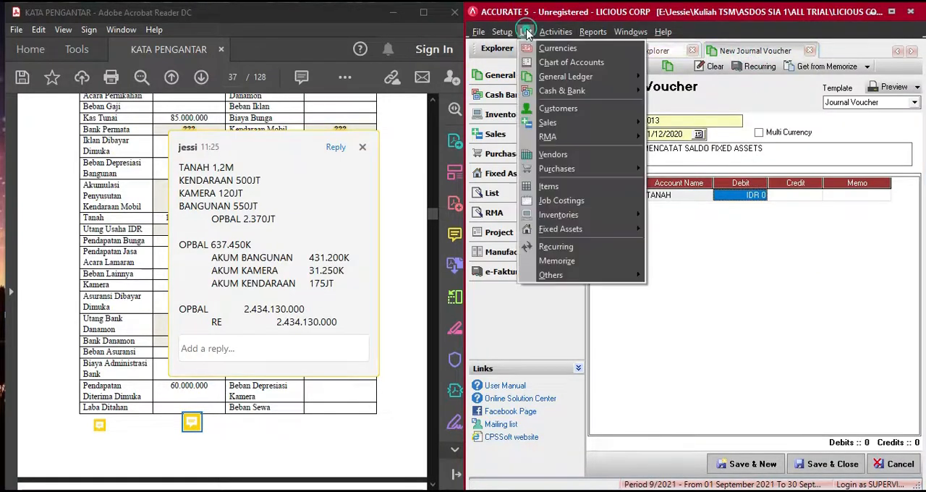
left_click(547, 64)
left_click(765, 69)
left_click(891, 12)
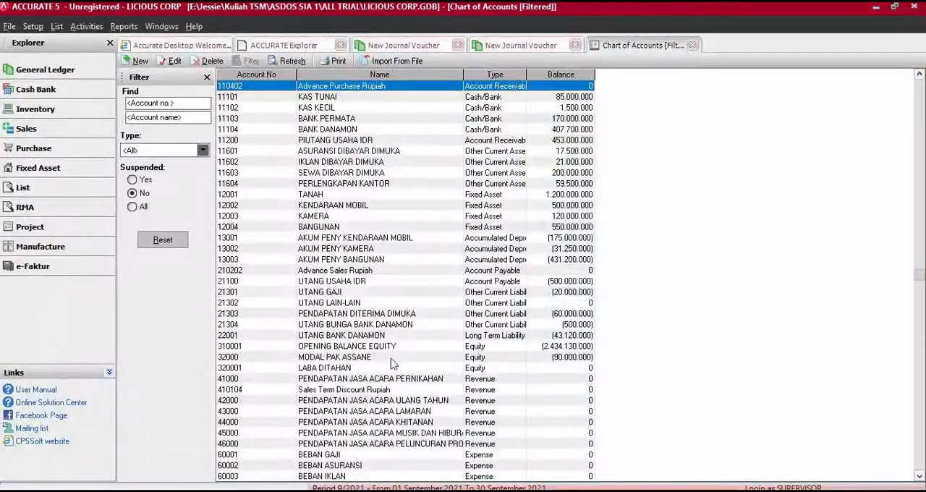
left_click(579, 346)
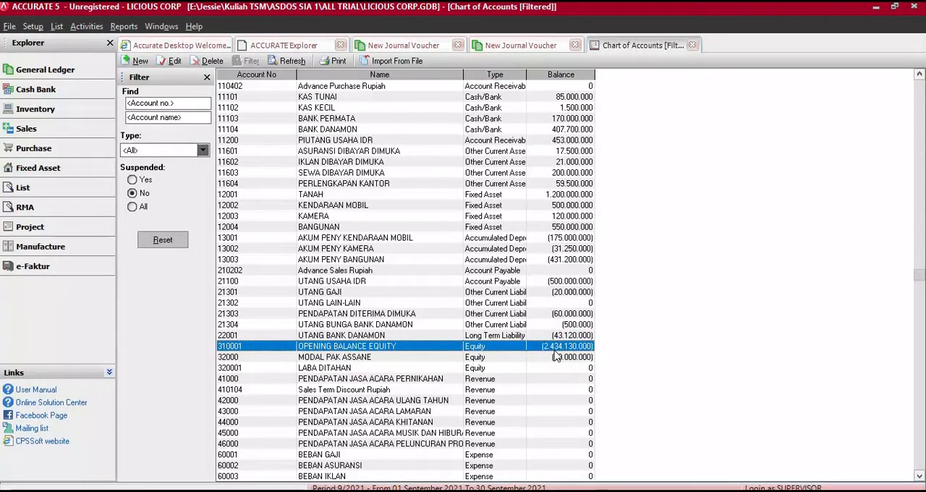
left_click(894, 7)
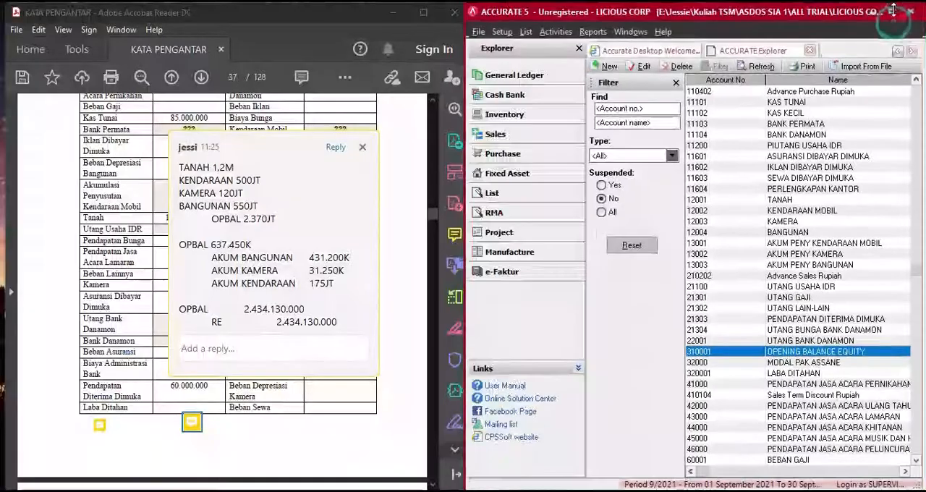
left_click(904, 471)
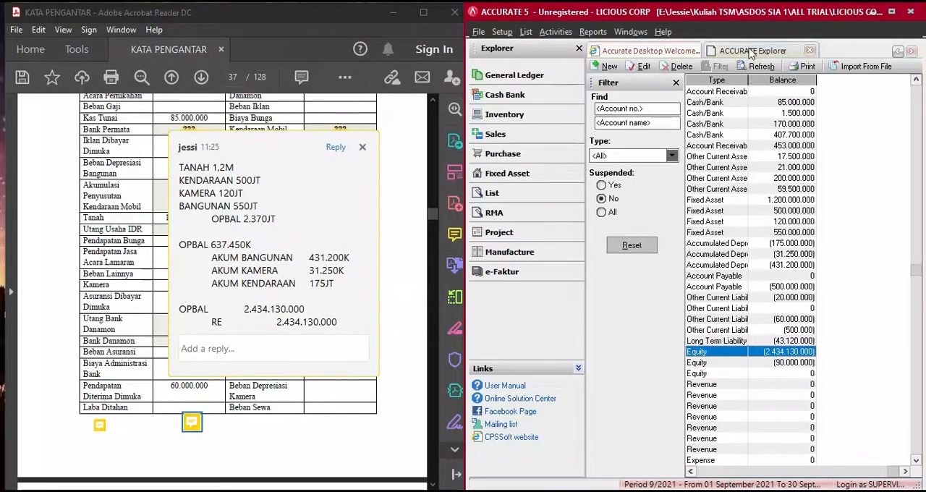
- Start a new general ledger journal voucher and put account 310001 OPENING BALANCE EQUITY on its first line
left_click(549, 75)
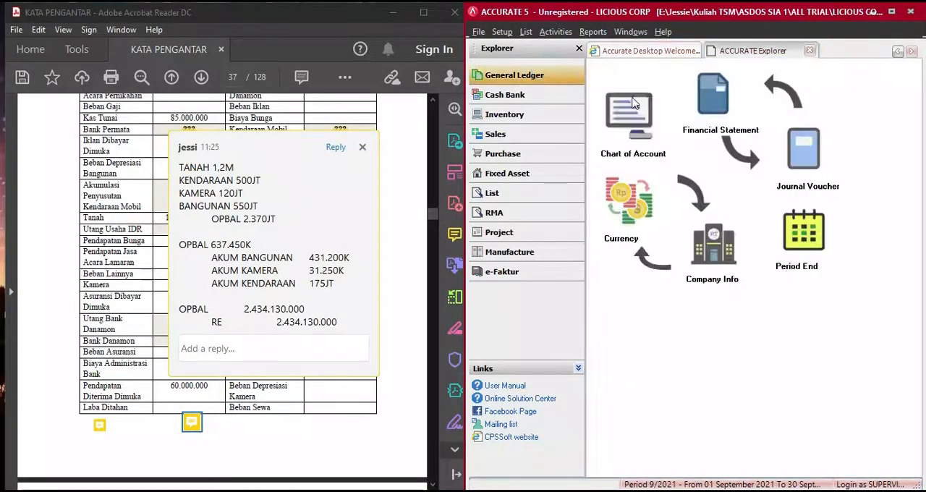
left_click(796, 210)
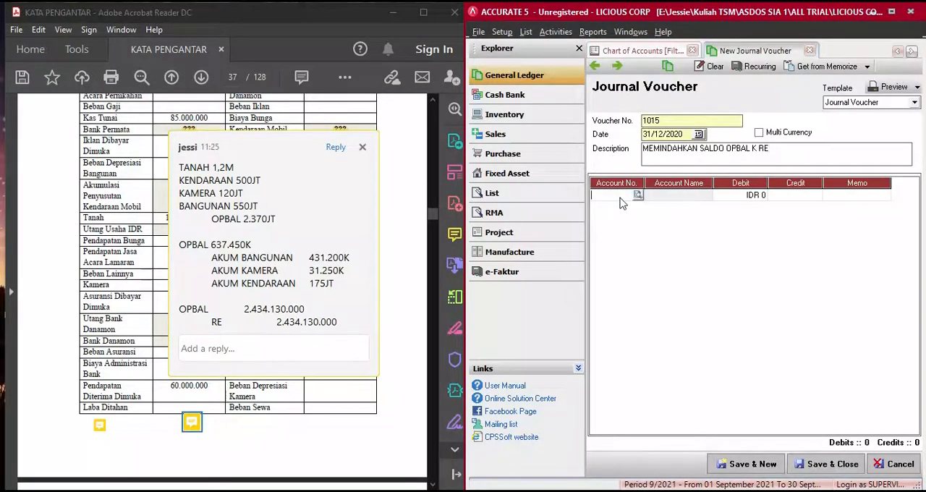
left_click(638, 195)
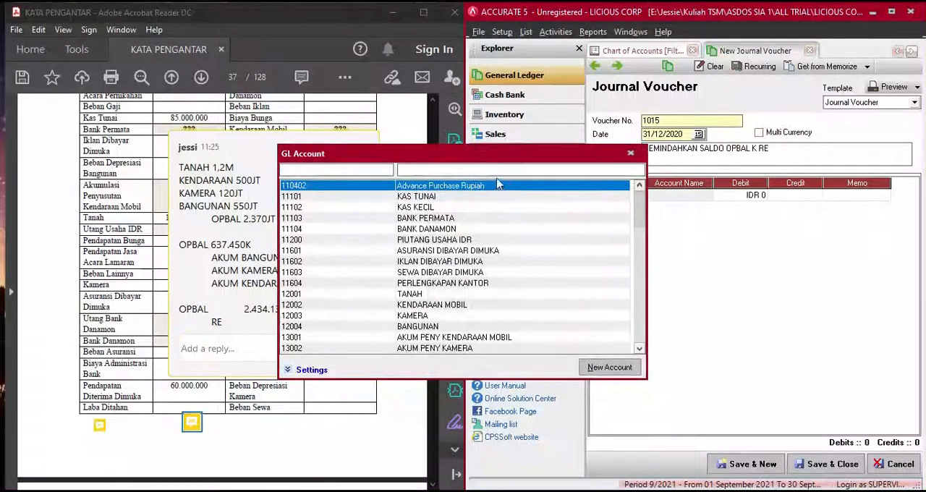
left_click(492, 169)
type("OPE")
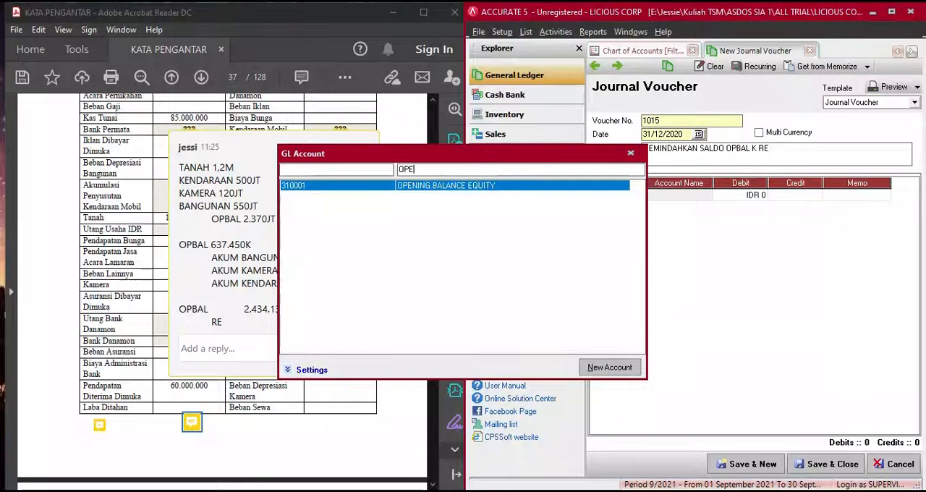
double_click(488, 190)
- Enter a debit of 2.434.130.000 for OPENING BALANCE EQUITY and add account 320001 LABA DITAHAN on the second line as the balancing credit
left_click(758, 196)
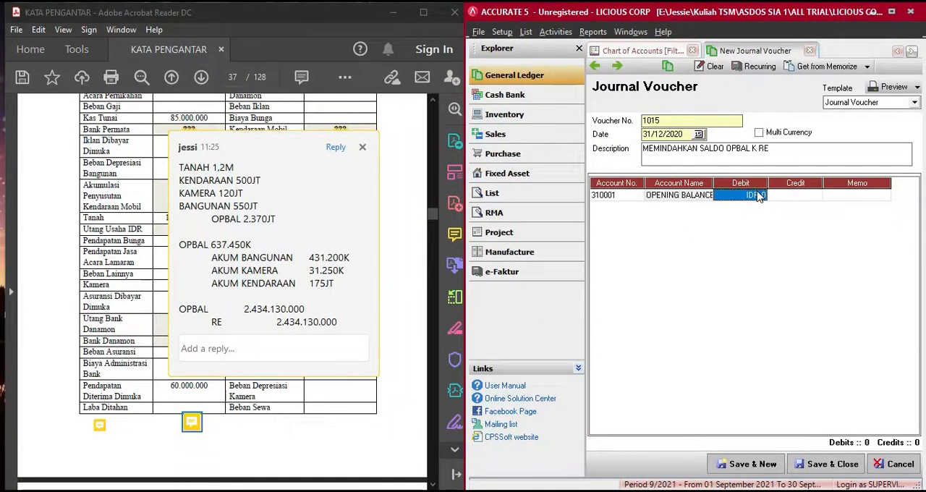
type("2.4")
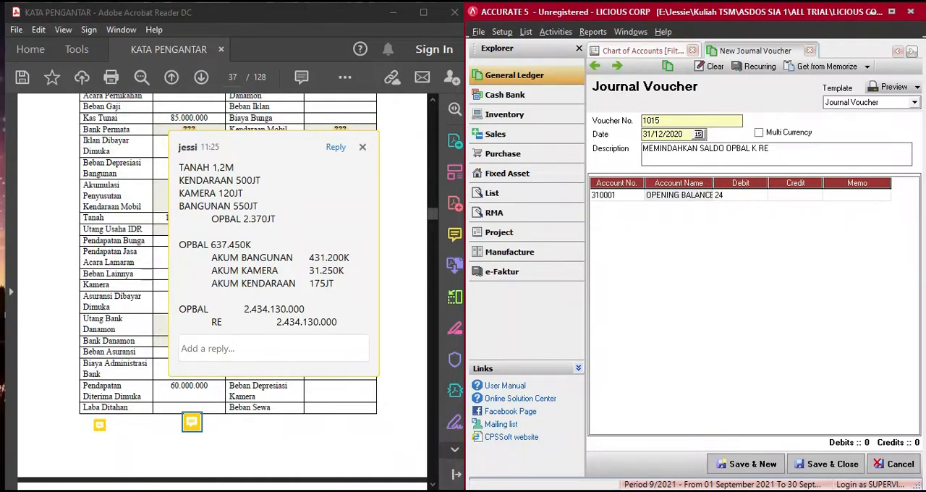
type("34.130.000")
key("Return")
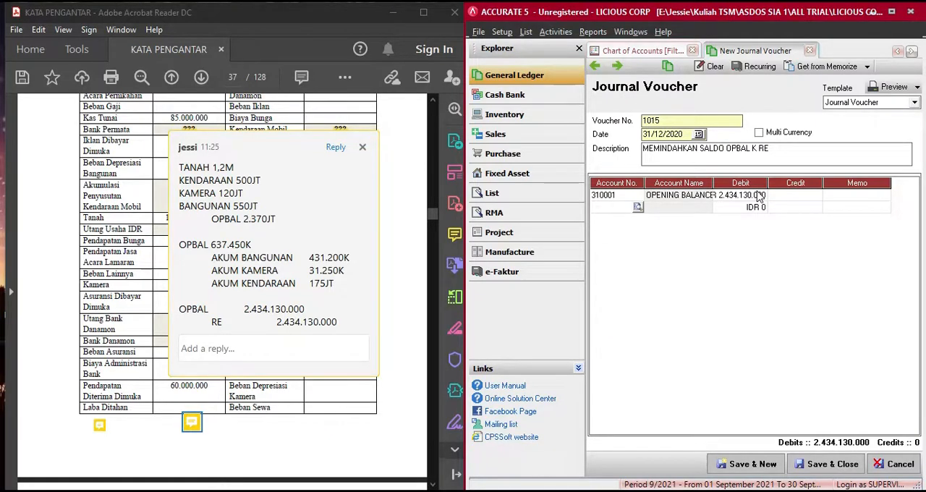
type("LABA")
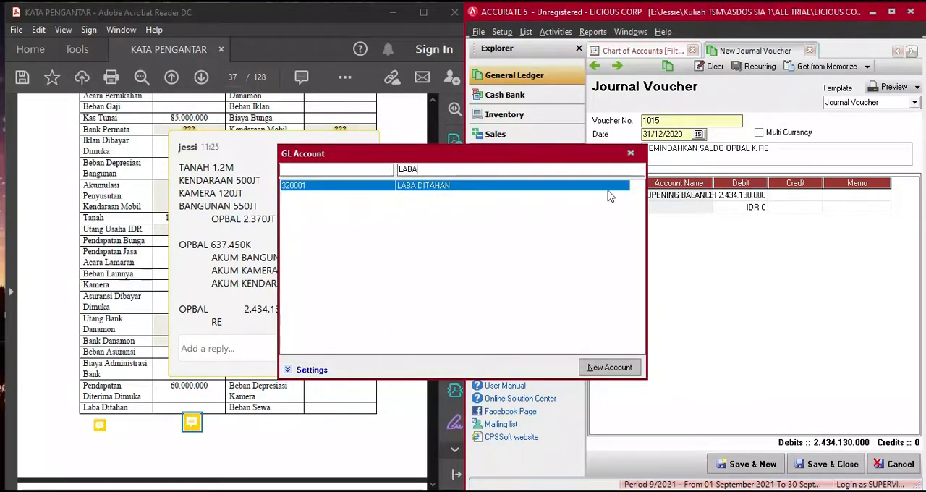
double_click(611, 194)
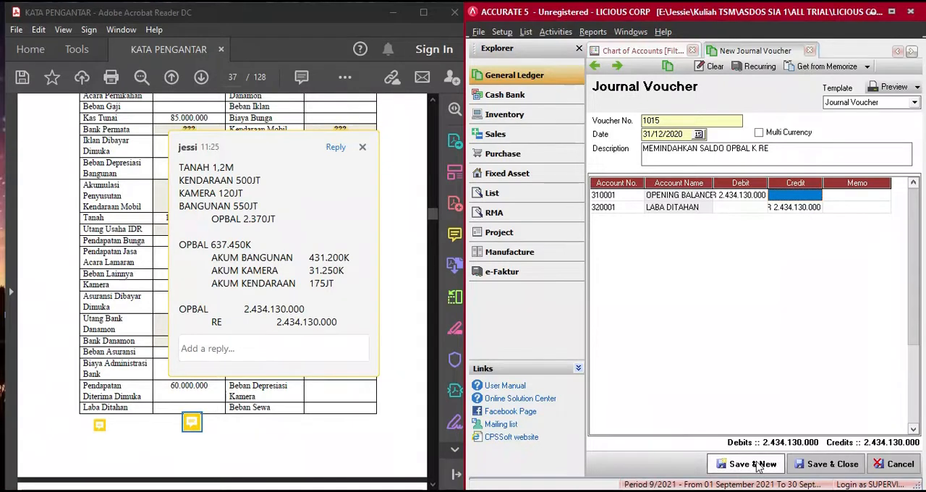
- Save the journal voucher and review the OPENING BALANCE EQUITY and LABA DITAHAN balances in the maximized chart of accounts
left_click(802, 467)
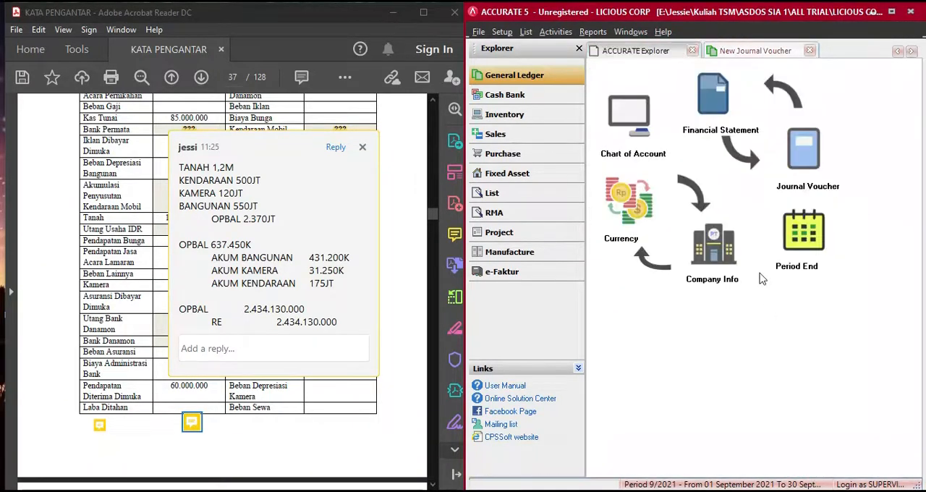
left_click(643, 114)
left_click(896, 14)
left_click(293, 62)
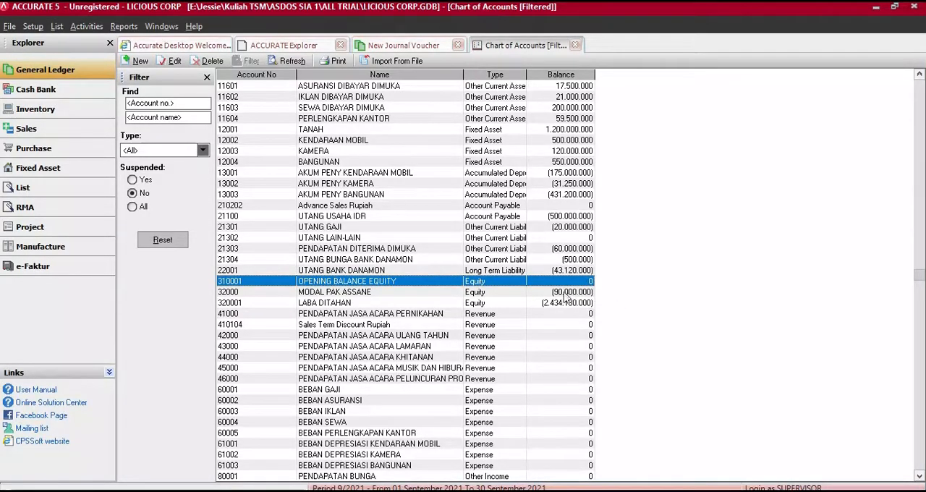
- Close the chart of accounts and the leftover new journal voucher, discarding the voucher's unsaved data
left_click(575, 45)
left_click(458, 45)
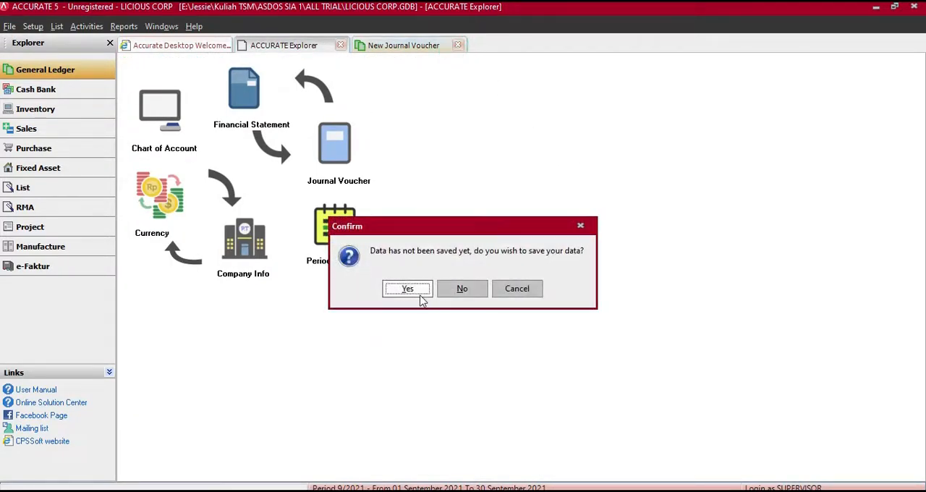
left_click(462, 293)
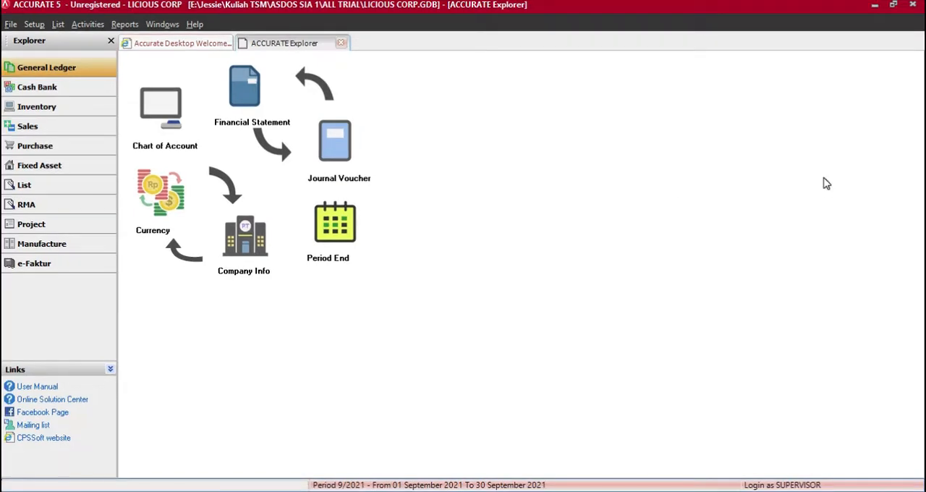
- Close the LICIOUS CORP database and back it up to LICIOUS CORP Monday.gbk
left_click(913, 5)
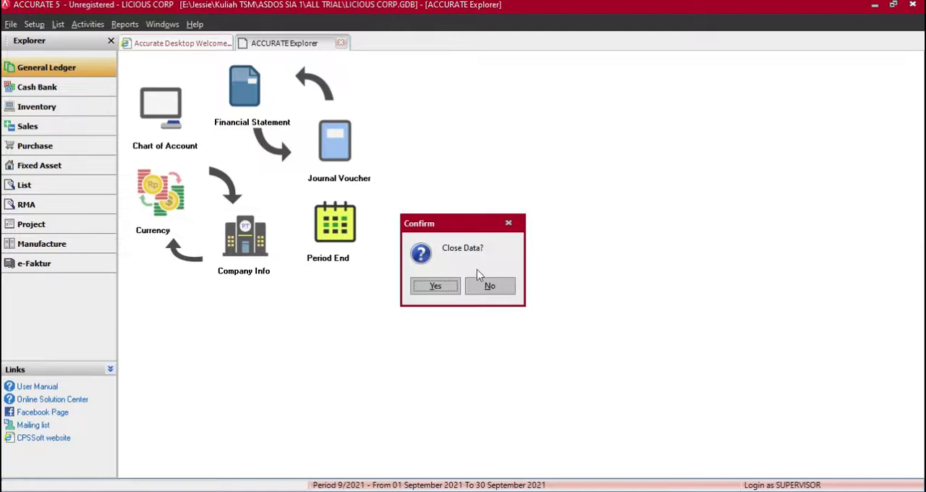
left_click(439, 287)
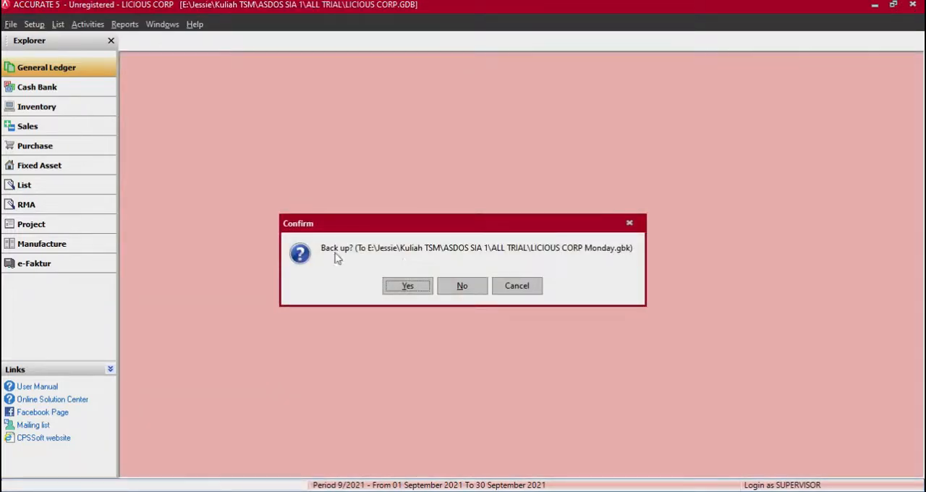
left_click(407, 286)
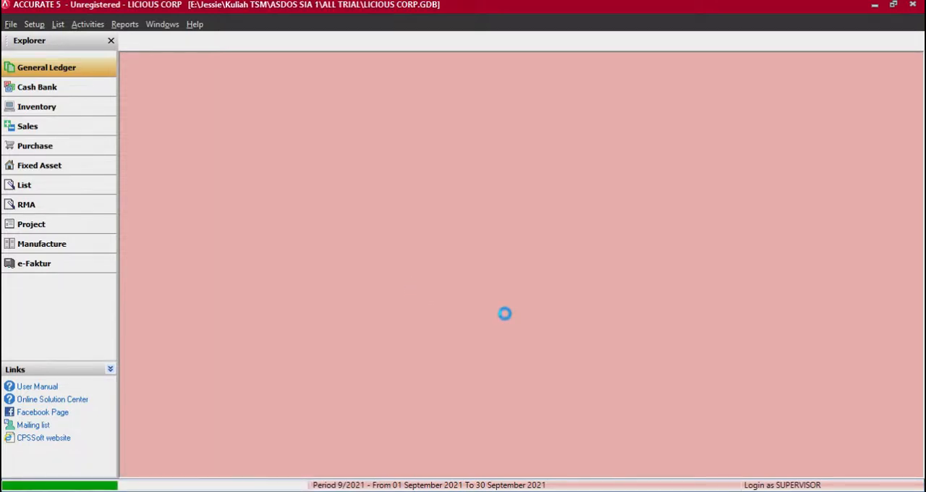
left_click(478, 278)
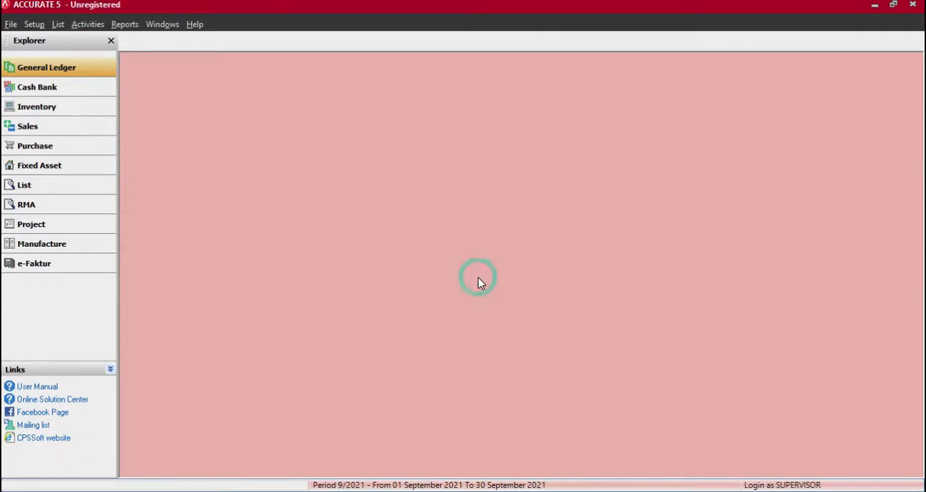